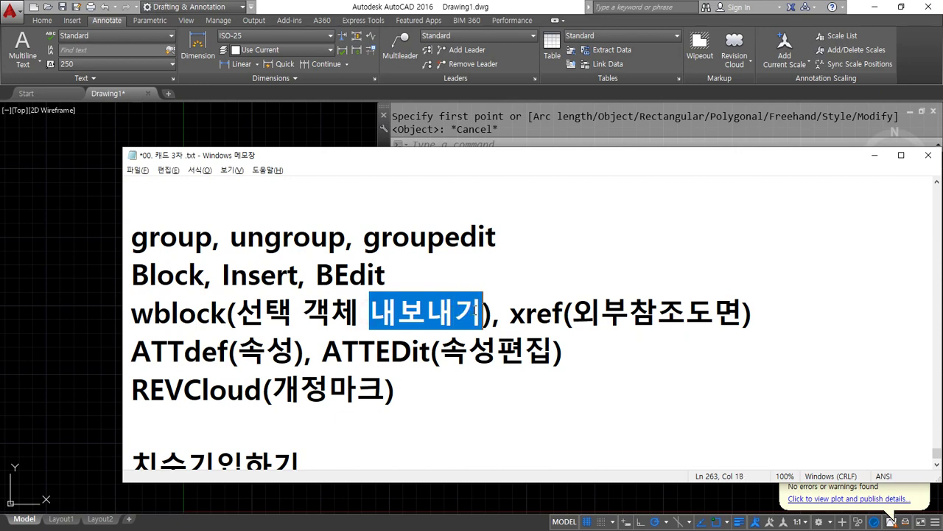
# - In the Notepad notes, replace the selected word "내보내기" in the wblock description with "파일로 저장하기"
pyautogui.write('wj')
pyautogui.press('BackSpace')
pyautogui.press('BackSpace')
pyautogui.press('Hangul')
pyautogui.write('파일')
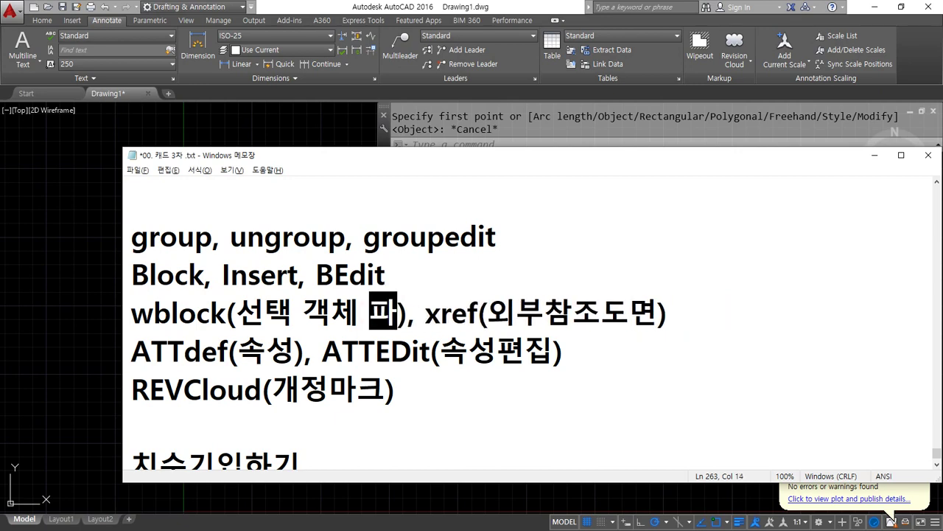
pyautogui.write('로 저장ㅎ')
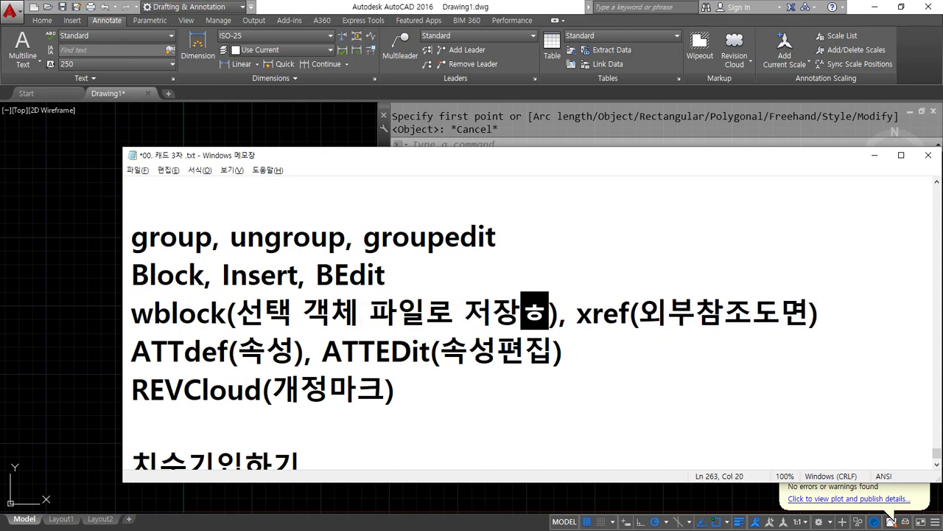
pyautogui.write('ㅏ기')
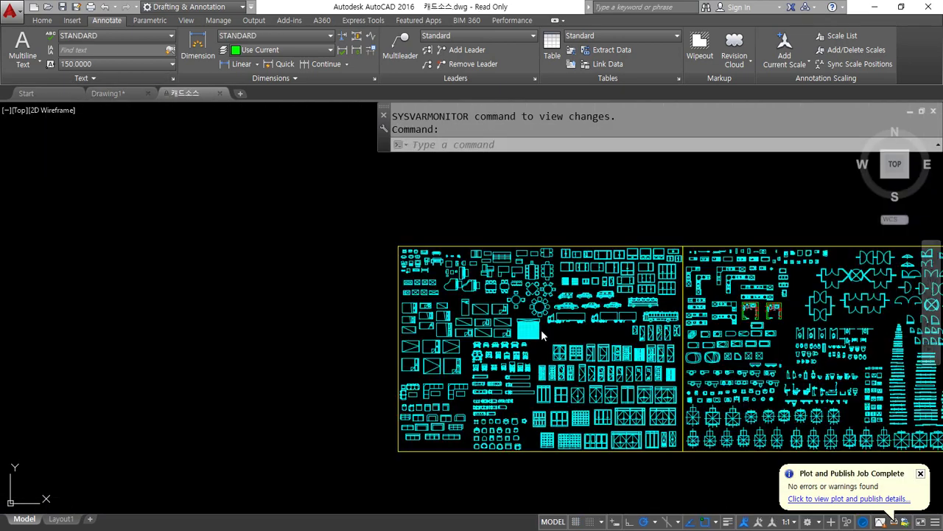
# - Examine the furniture symbols in the 캐드소스 drawing and check how the left grand piano is selected
pyautogui.scroll(-3, 510, 307)
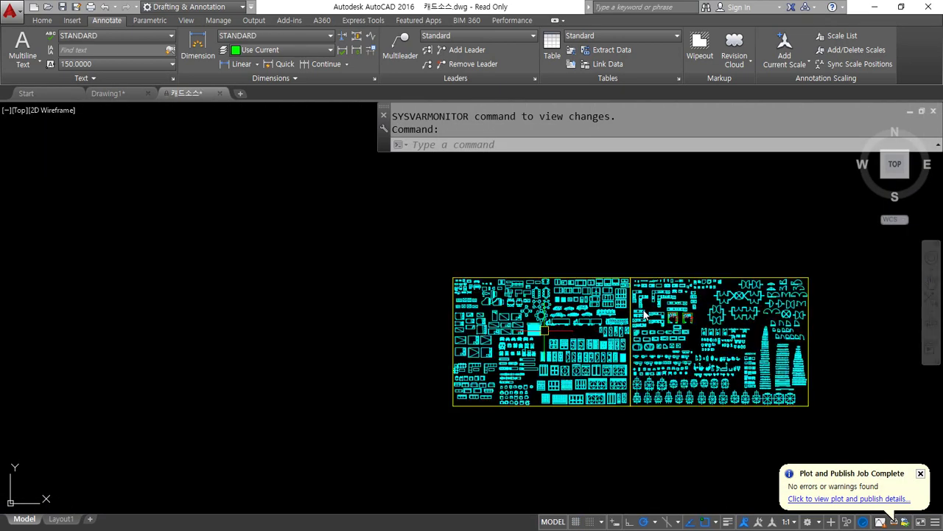
pyautogui.scroll(2, 602, 312)
pyautogui.moveTo(657, 323); pyautogui.dragTo(513, 295, button='middle')
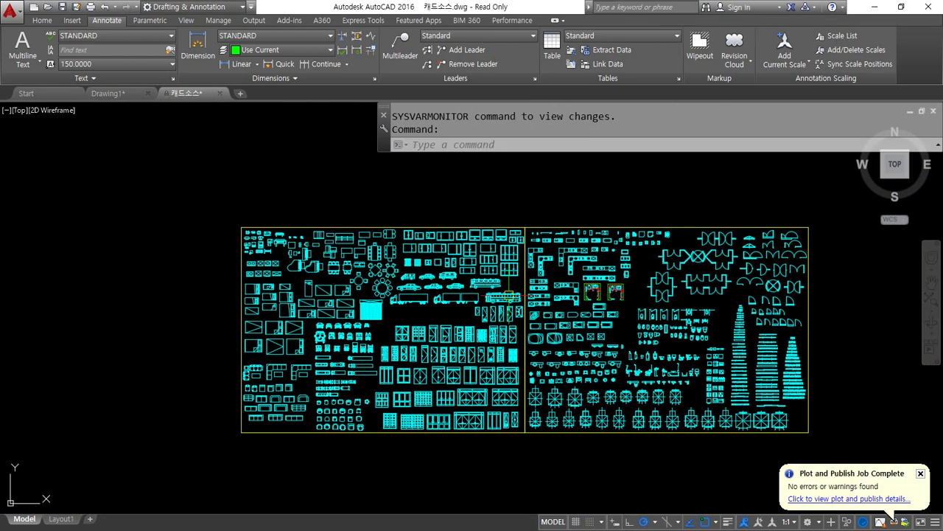
pyautogui.scroll(6, 399, 299)
pyautogui.moveTo(219, 336)
pyautogui.mouseDown(button='middle')
pyautogui.moveTo(363, 256)
pyautogui.moveTo(480, 347)
pyautogui.mouseUp(button='middle')
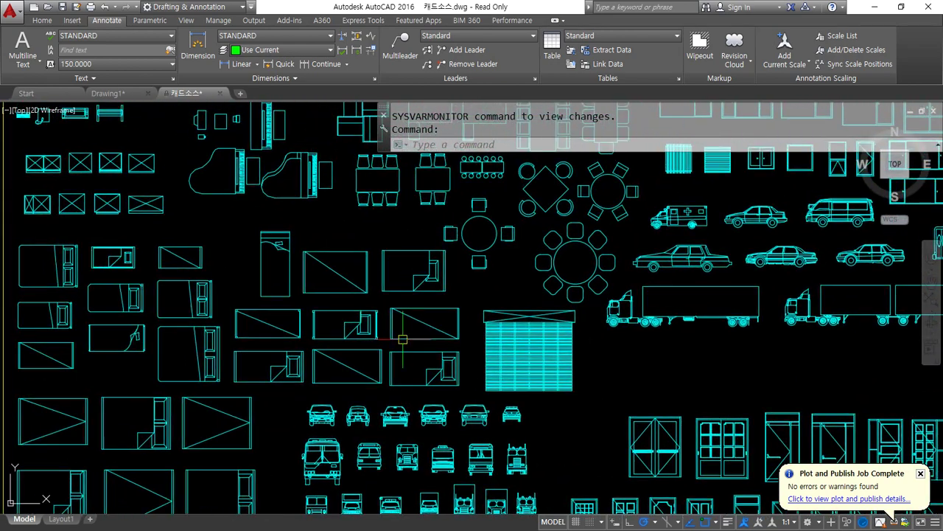
pyautogui.scroll(2, 204, 316)
pyautogui.moveTo(243, 253); pyautogui.dragTo(286, 473, button='middle')
pyautogui.scroll(2, 296, 344)
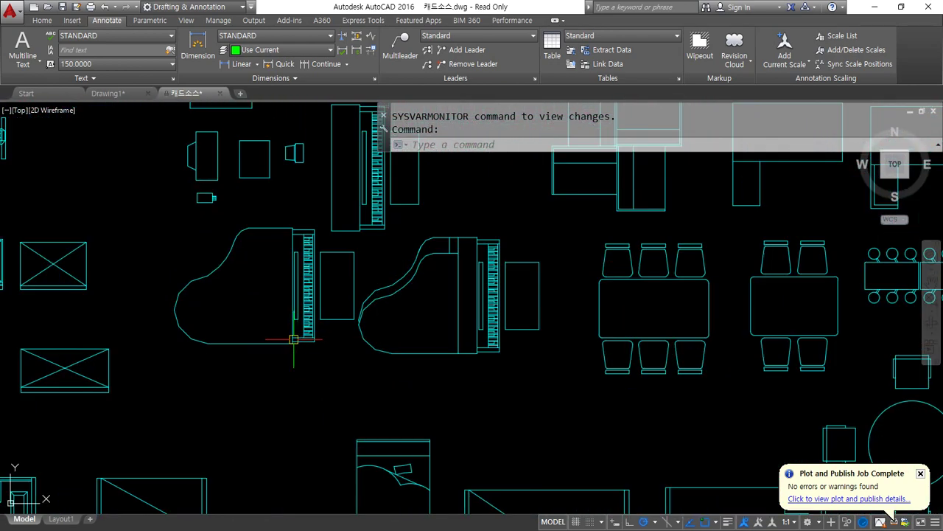
pyautogui.click(296, 338)
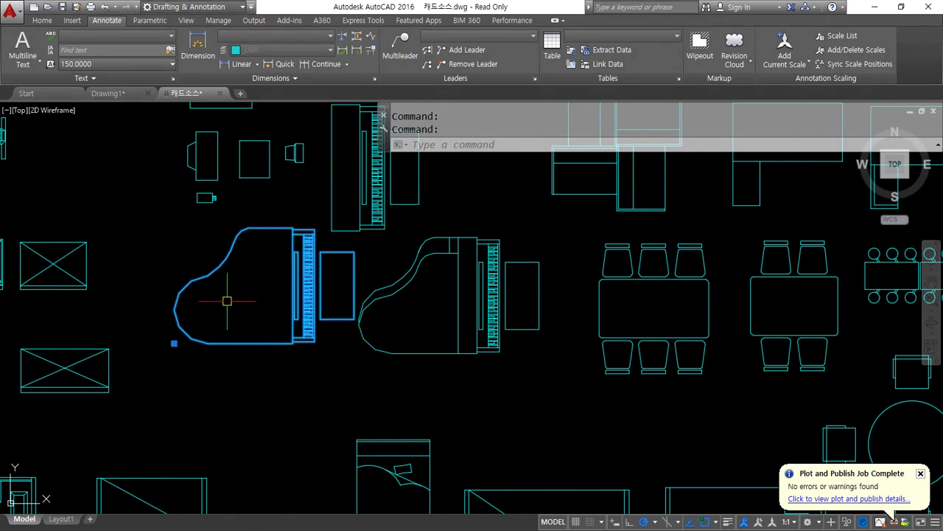
pyautogui.press('Escape')
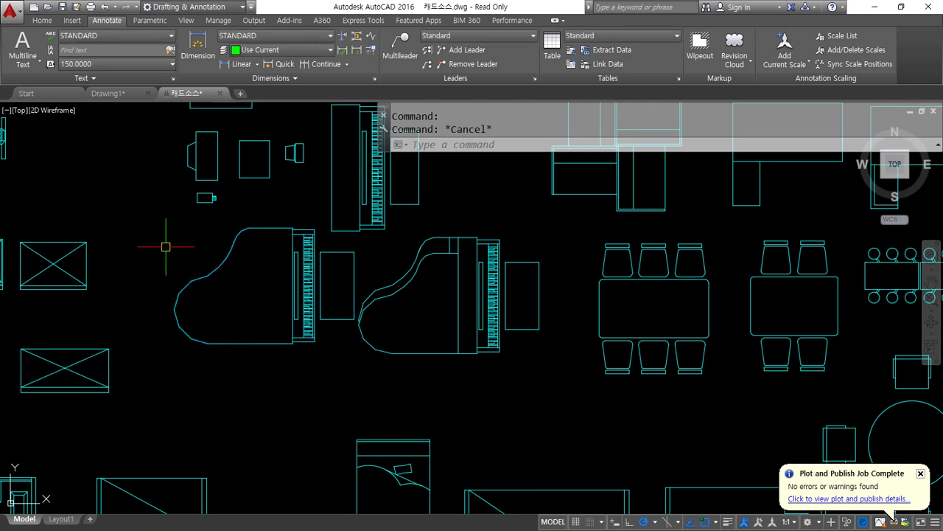
pyautogui.press('Escape')
# - Copy the left grand piano block and paste it into a new drawing with its insertion point at 0,0
pyautogui.click(147, 220)
pyautogui.click(325, 351)
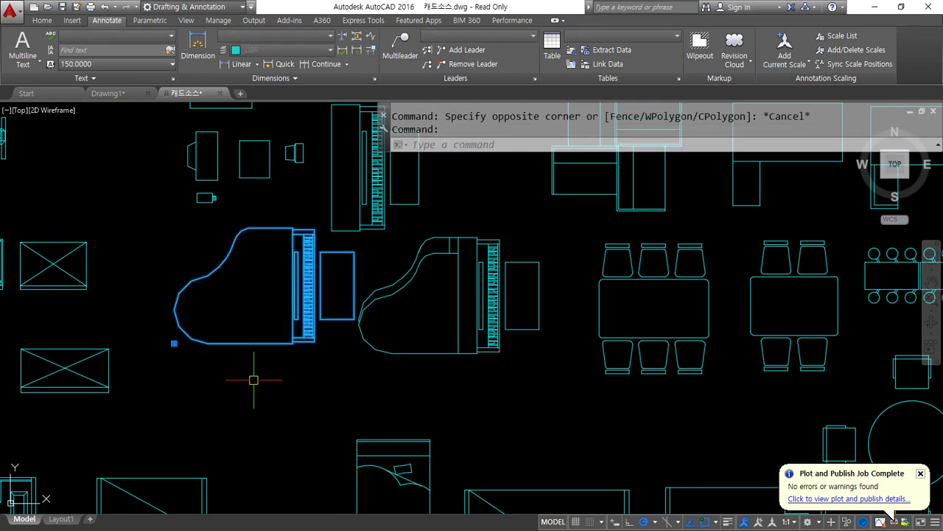
pyautogui.hotkey('ctrl', 'c')
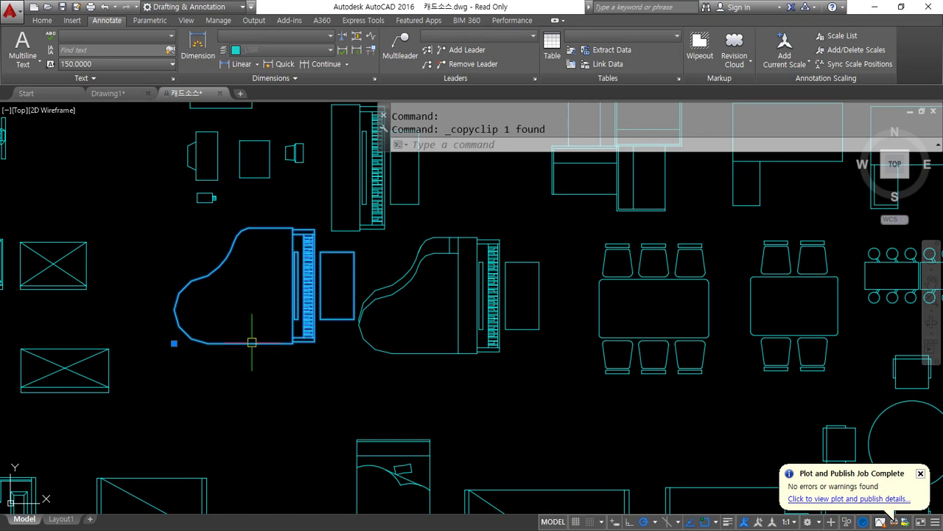
pyautogui.click(239, 93)
pyautogui.hotkey('ctrl', 'v')
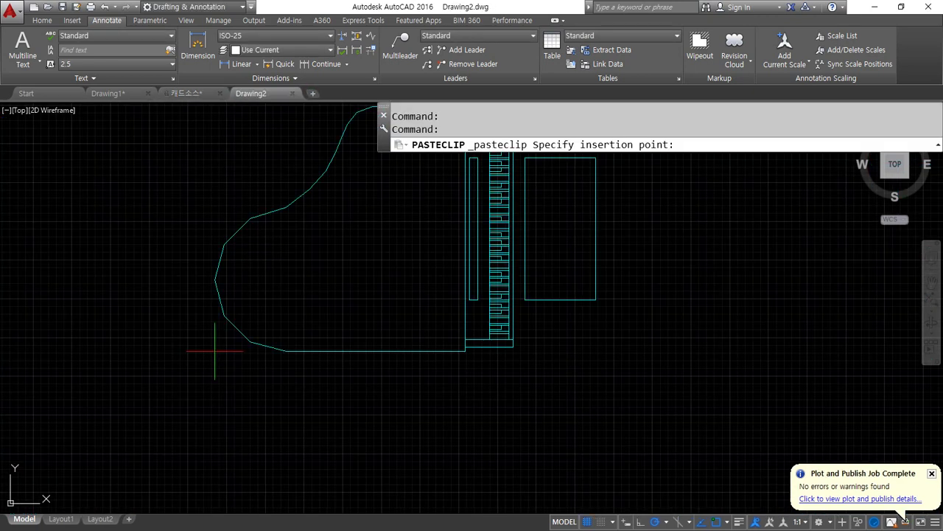
pyautogui.write('0,0')
pyautogui.press('Return')
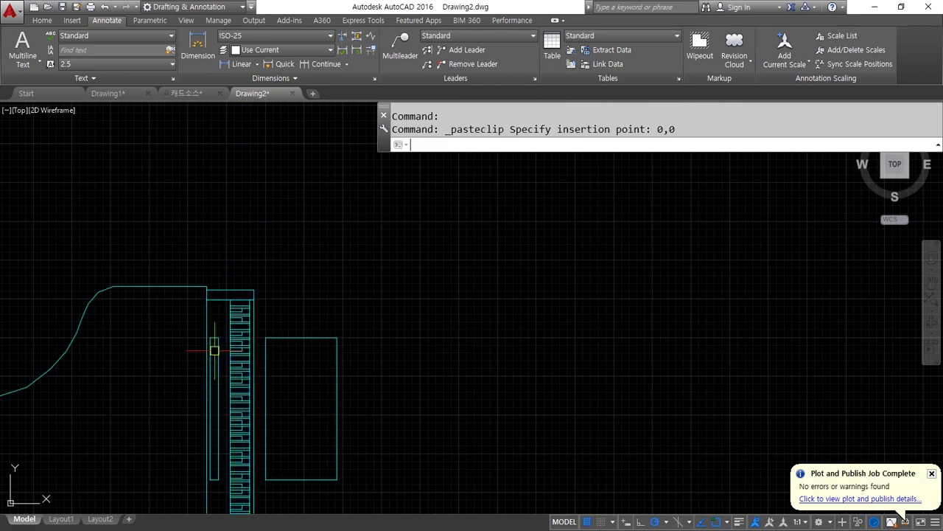
# - Zoom to show the entire pasted piano and regenerate the drawing
pyautogui.write('z')
pyautogui.press('Return')
pyautogui.write('a')
pyautogui.press('Return')
pyautogui.scroll(-2, 380, 360)
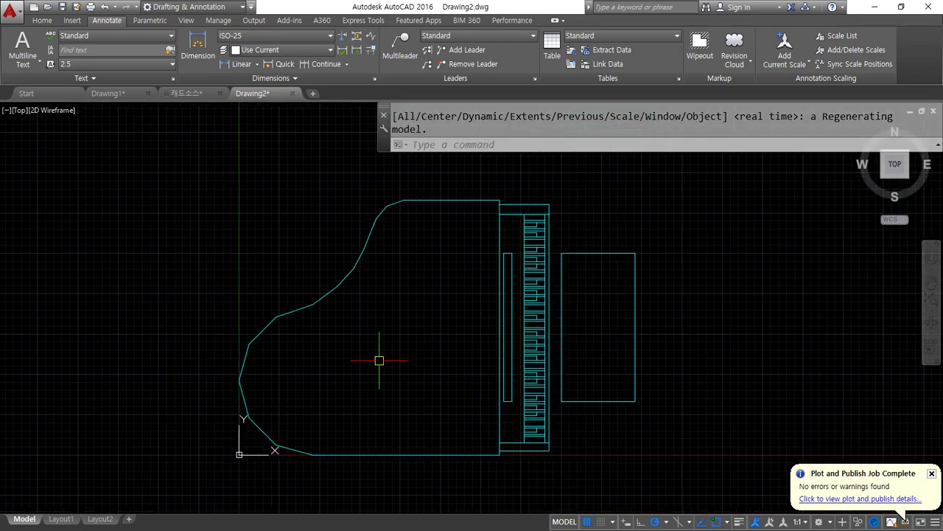
pyautogui.write('re')
pyautogui.press('Return')
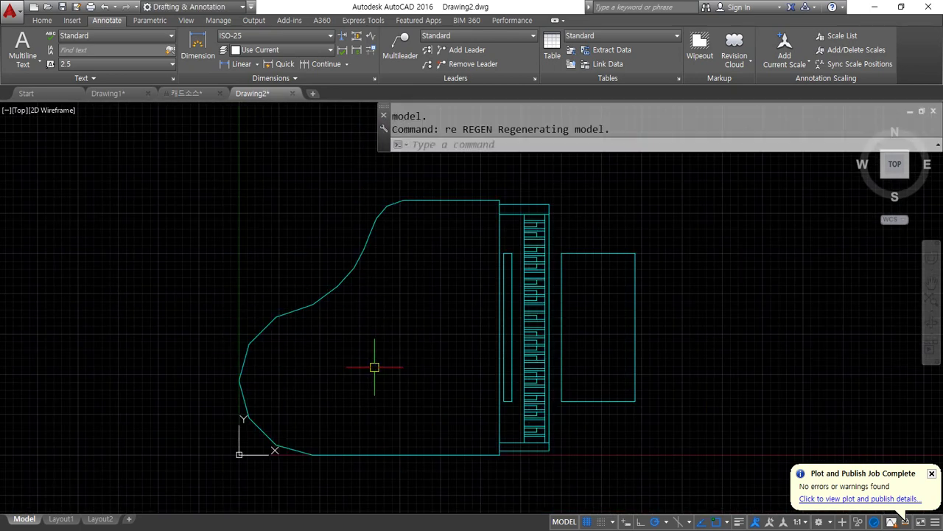
# - Bring up the save options for the new drawing, dismiss them, and erase the pasted piano
pyautogui.hotkey('ctrl', 's')
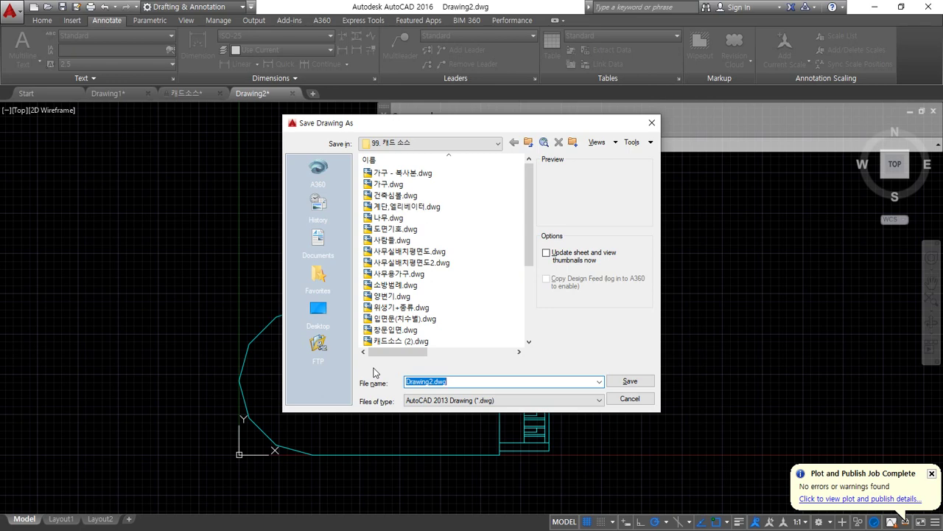
pyautogui.press('Return')
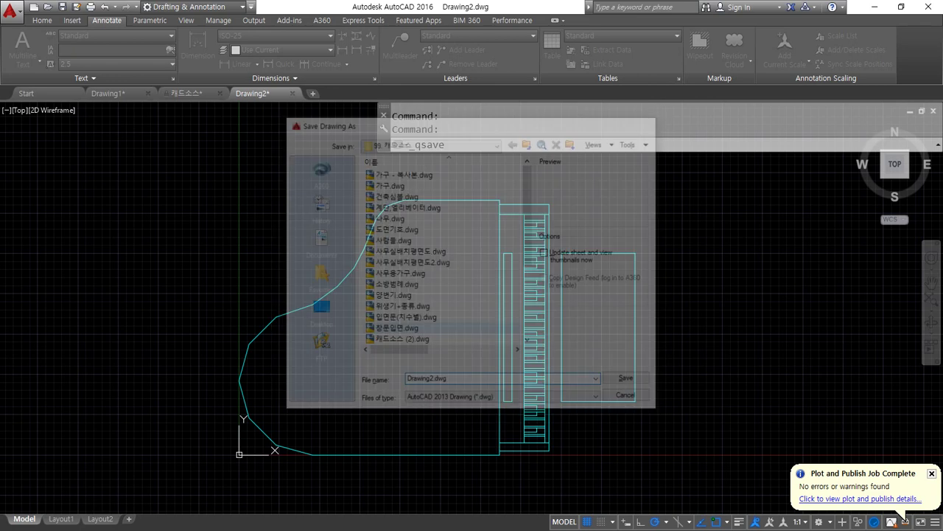
pyautogui.click(235, 283)
pyautogui.click(156, 444)
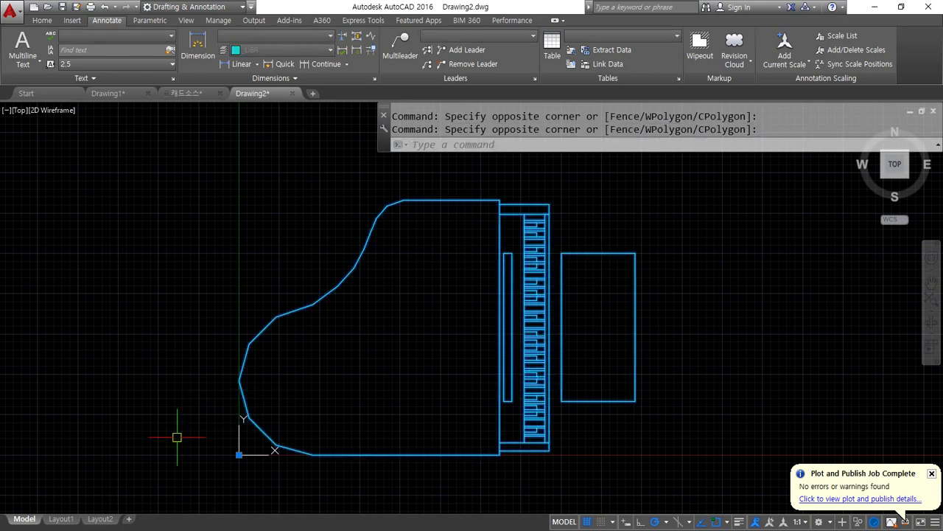
pyautogui.press('Delete')
pyautogui.write('e')
pyautogui.press('Return')
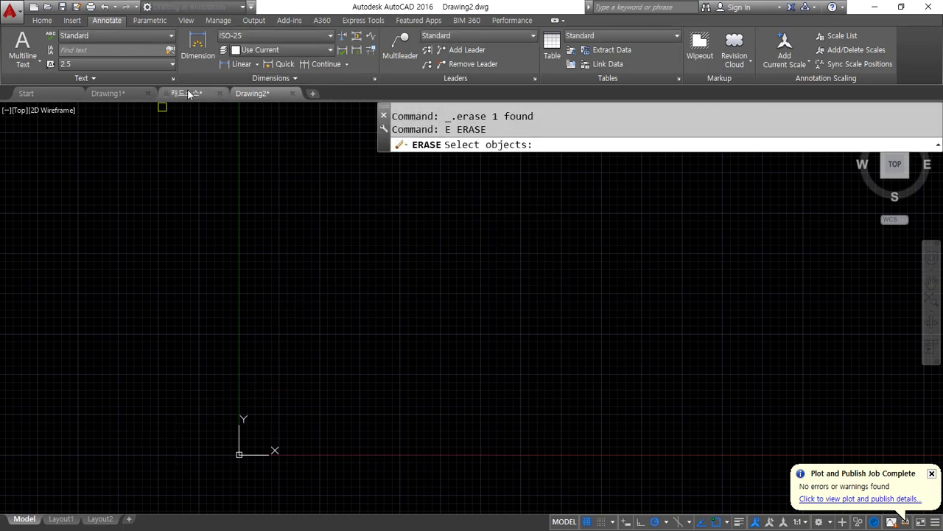
# - Copy the six-chair dining table from the 캐드소스 drawing and place it in Drawing2 near the origin
pyautogui.click(176, 93)
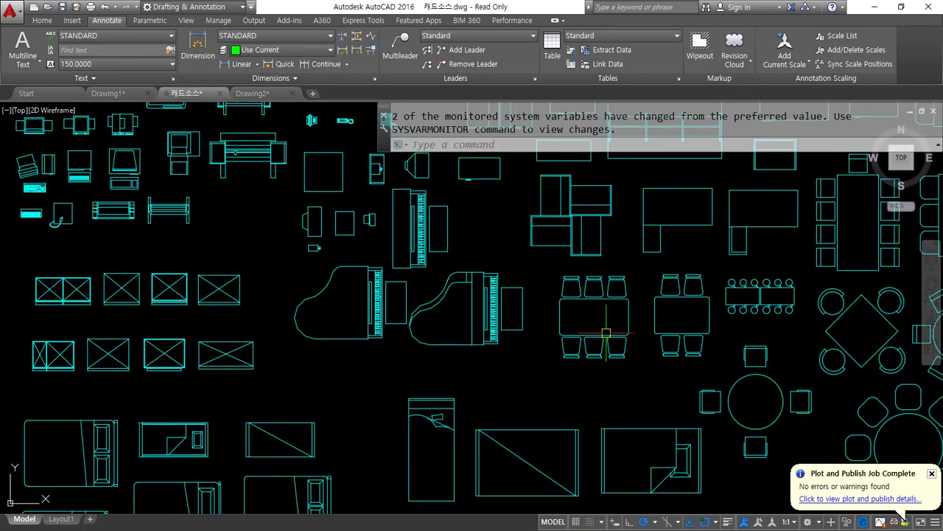
pyautogui.click(636, 378)
pyautogui.click(553, 259)
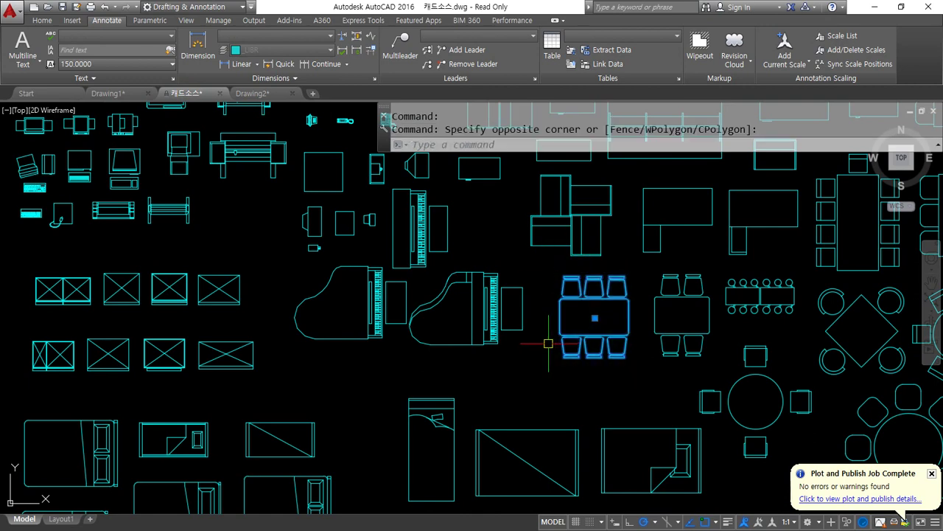
pyautogui.hotkey('ctrl', 'c')
pyautogui.click(262, 96)
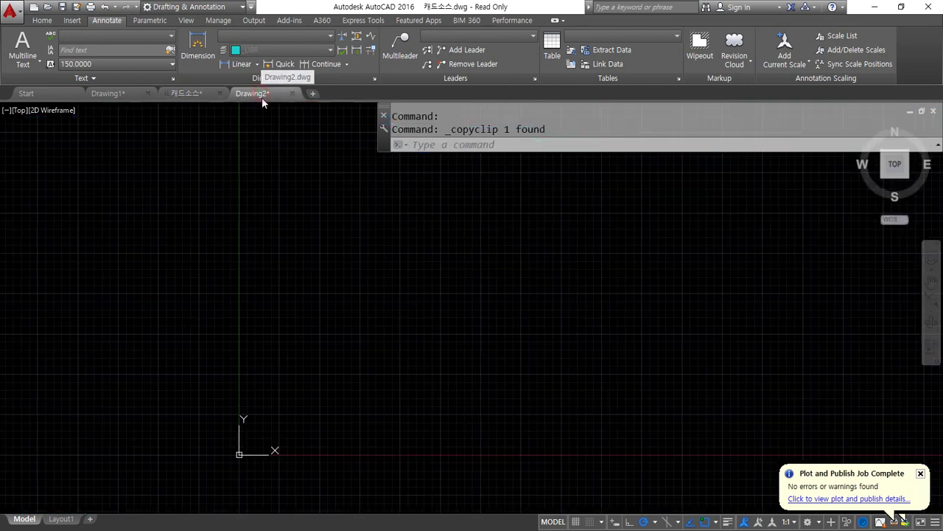
pyautogui.hotkey('ctrl', 'v')
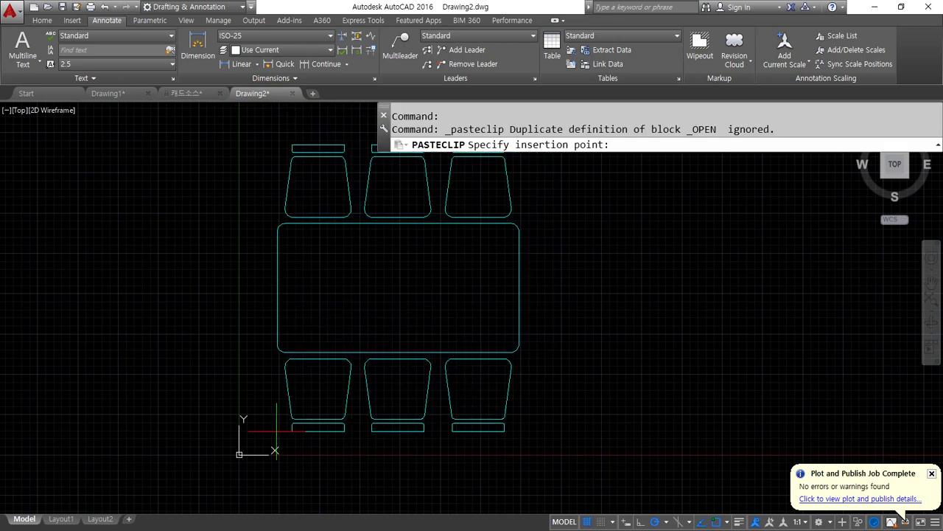
pyautogui.click(276, 430)
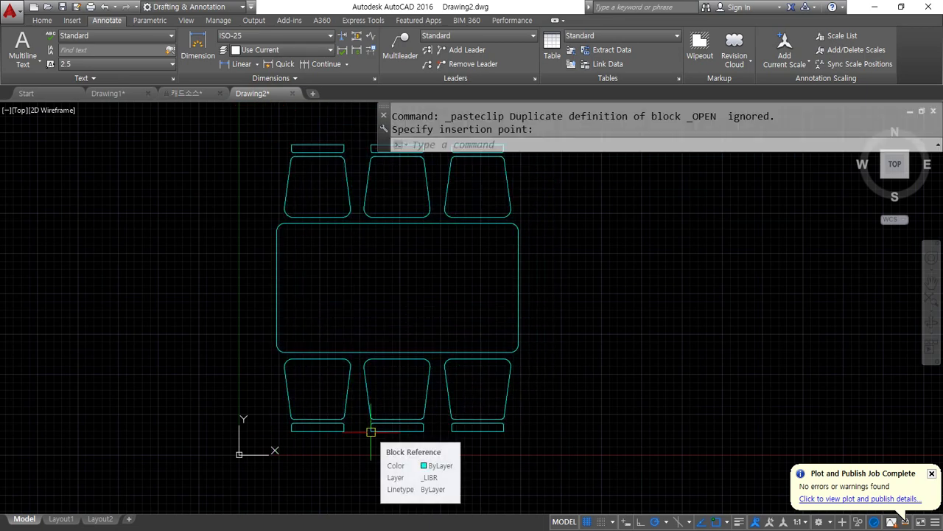
# - Bring up the save options for Drawing2, cancel them, and delete the pasted dining table
pyautogui.hotkey('ctrl', 's')
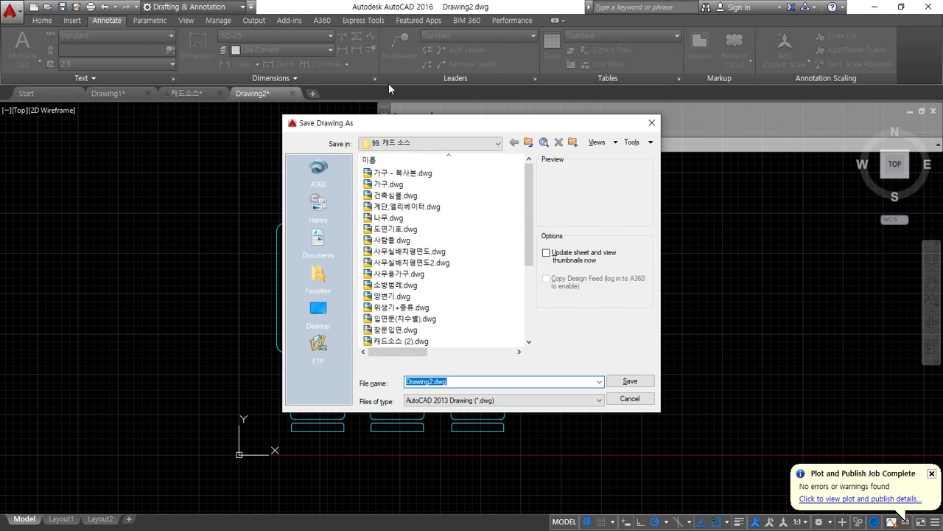
pyautogui.press('Escape')
pyautogui.click(552, 302)
pyautogui.click(425, 379)
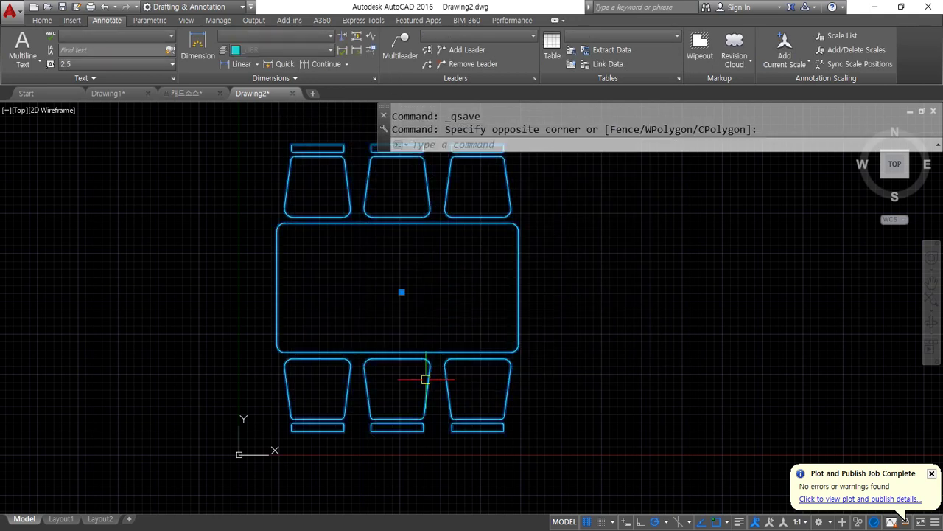
pyautogui.press('Delete')
# - Review the wblock line in the Notepad notes, underline it, and return to the 캐드소스 drawing
pyautogui.click(193, 96)
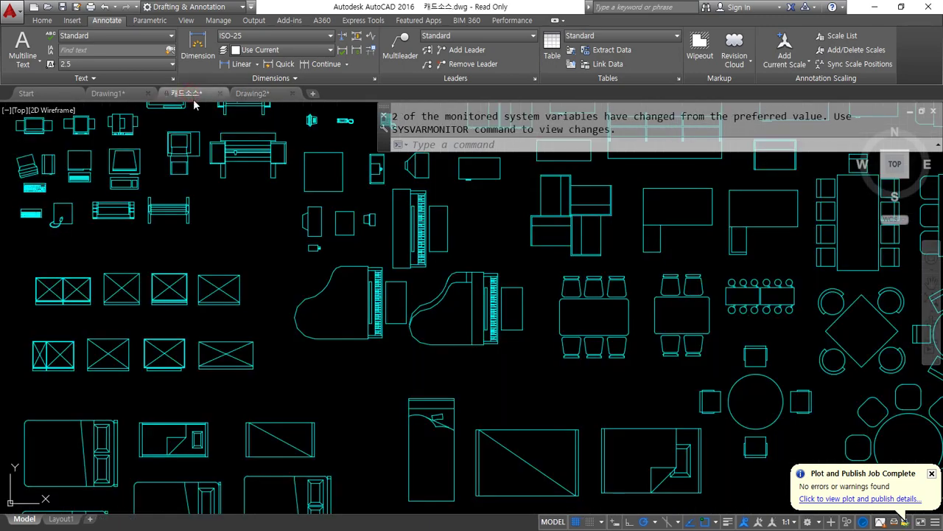
pyautogui.hotkey('alt', 'Tab')
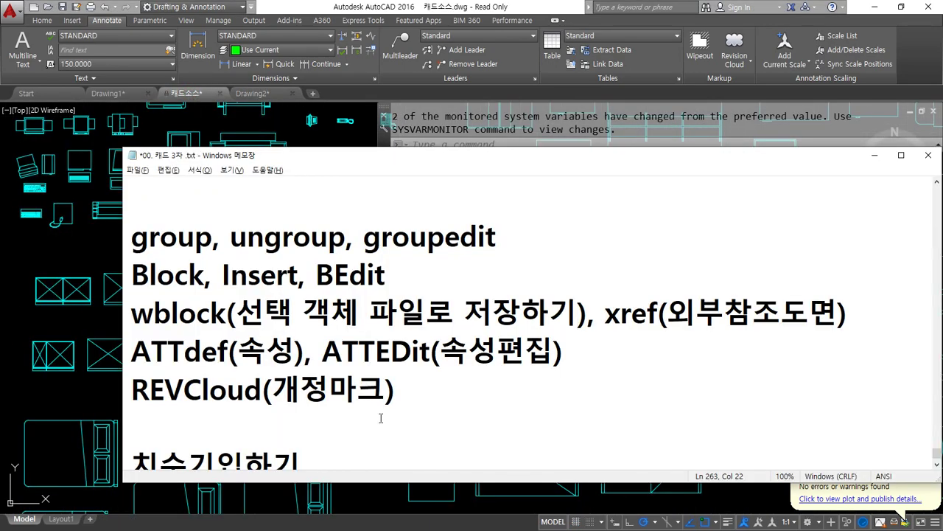
pyautogui.moveTo(158, 331); pyautogui.dragTo(572, 331)
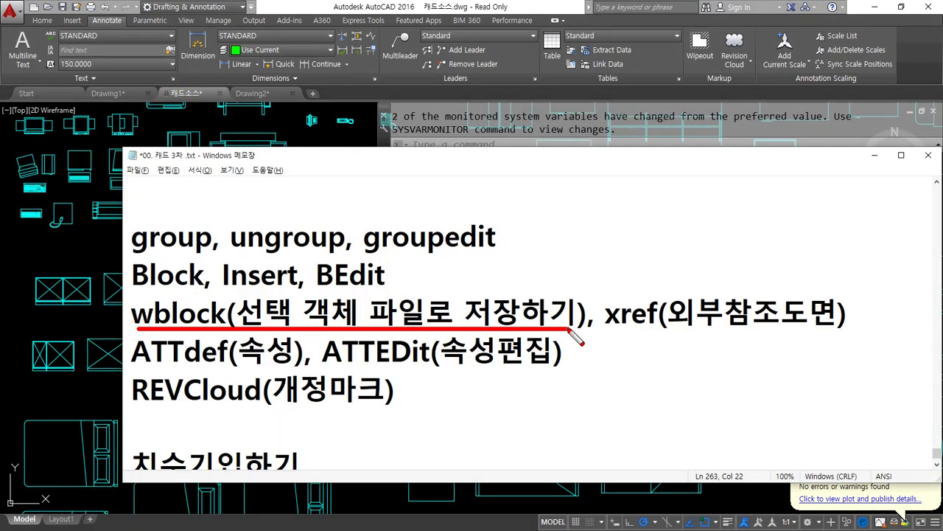
pyautogui.press('Escape')
pyautogui.click(321, 4)
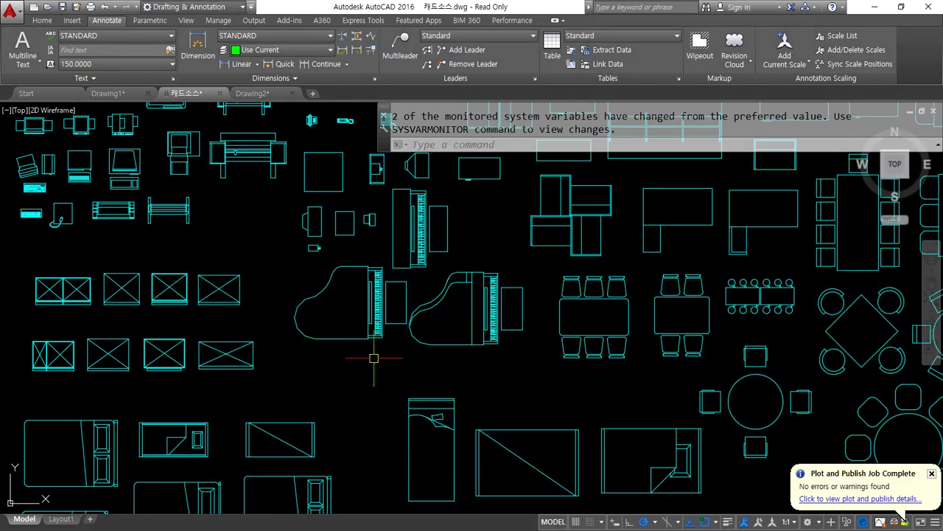
# - Start WBLOCK with Objects as the source and pick the lower-right corner of the left grand piano's keyboard as the base point
pyautogui.write('w')
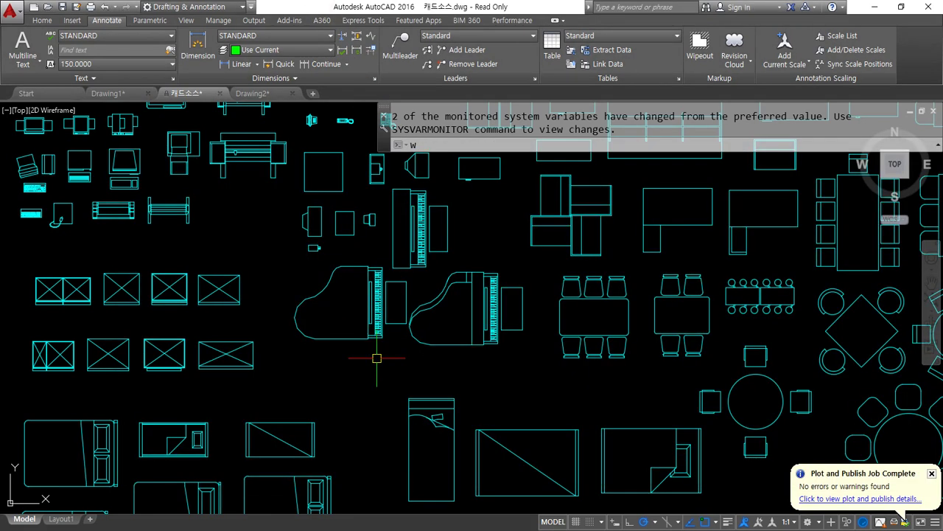
pyautogui.write('block')
pyautogui.press('Return')
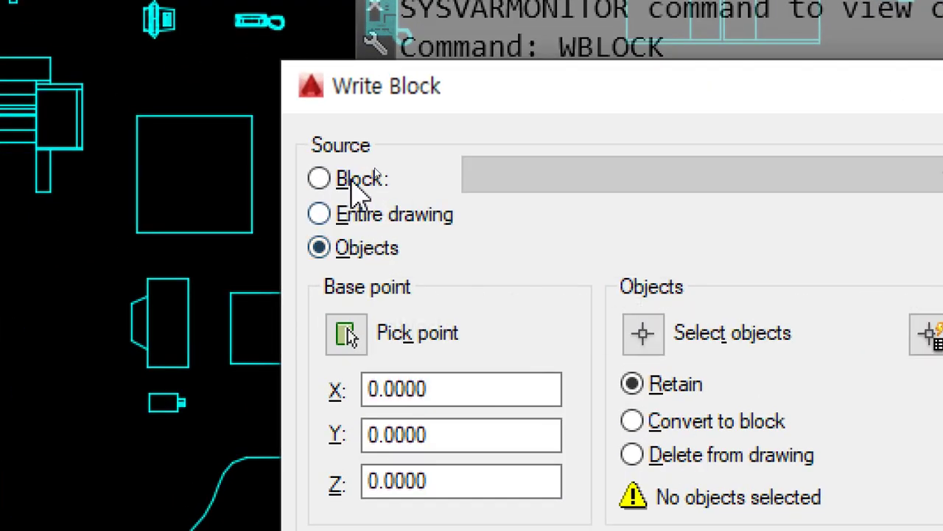
pyautogui.click(368, 249)
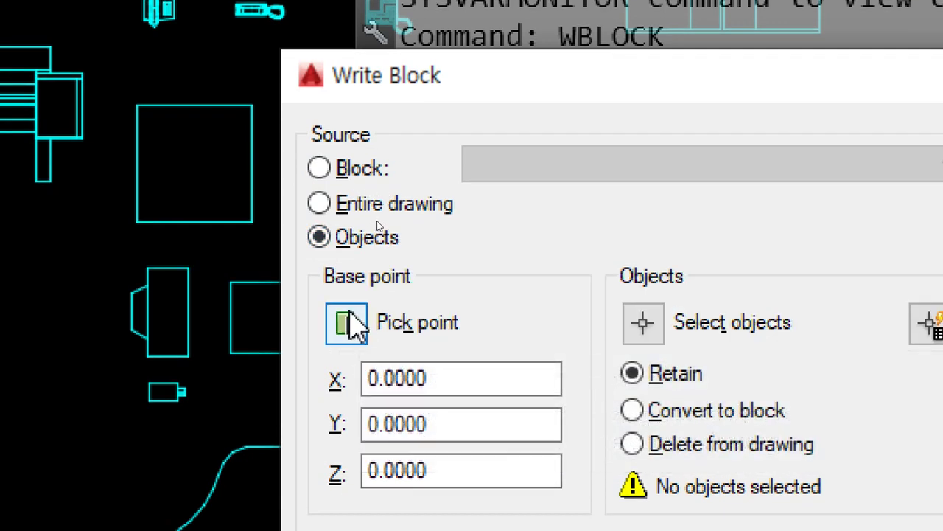
pyautogui.click(362, 329)
pyautogui.scroll(-5, 291, 405)
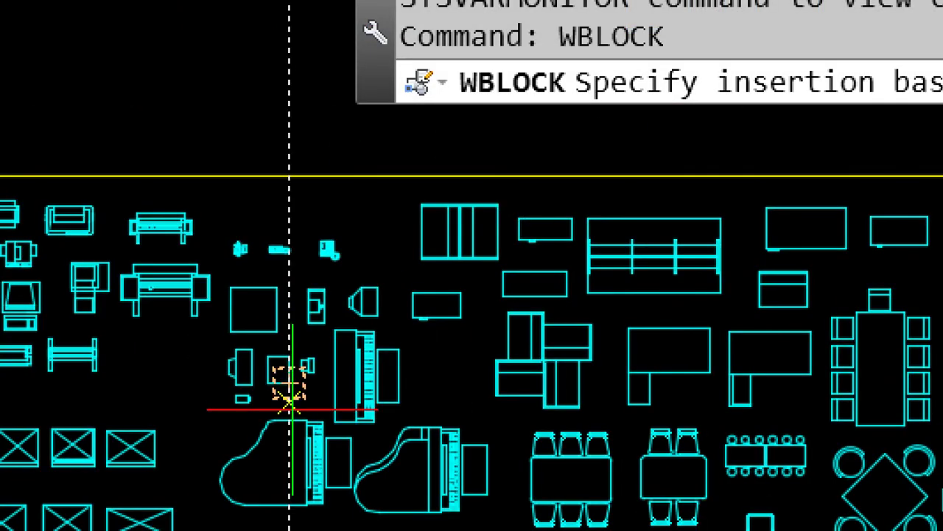
pyautogui.scroll(5, 291, 390)
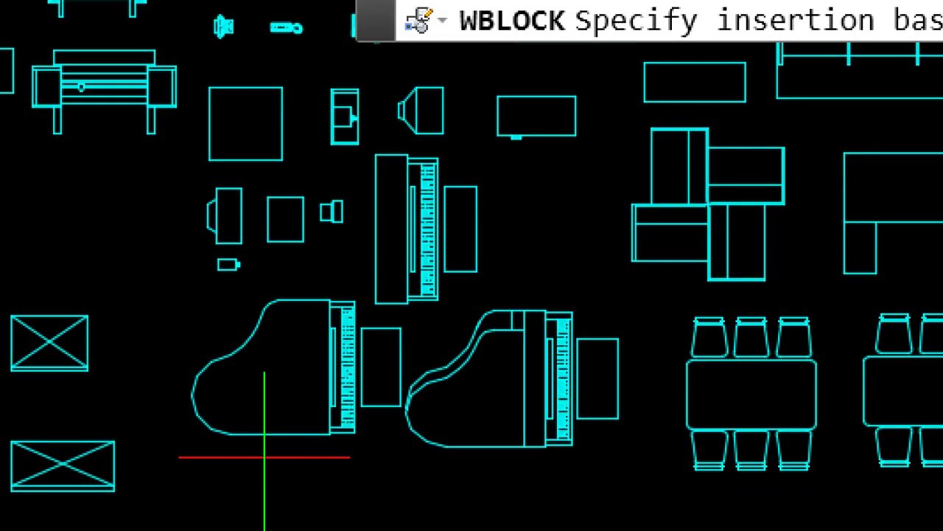
pyautogui.click(355, 430)
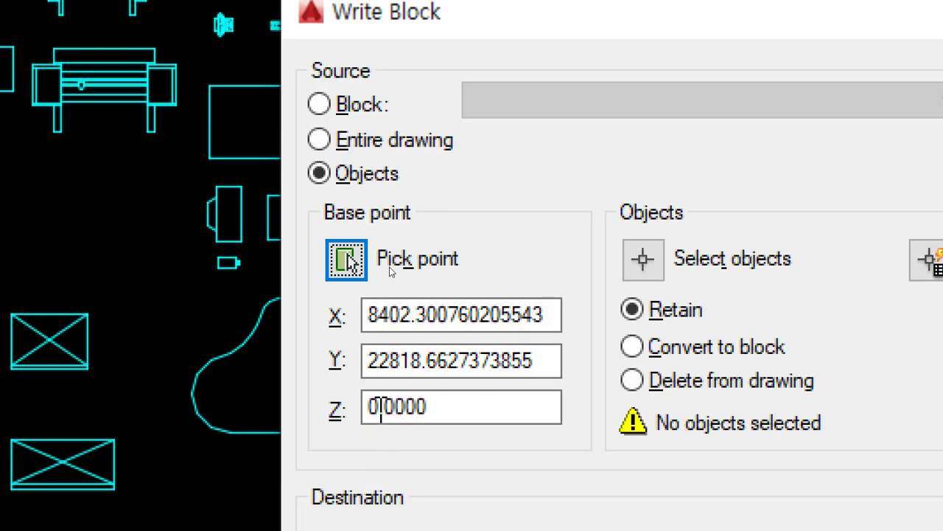
# - Select the left grand piano as the object to write out, with the Retain option
pyautogui.click(655, 259)
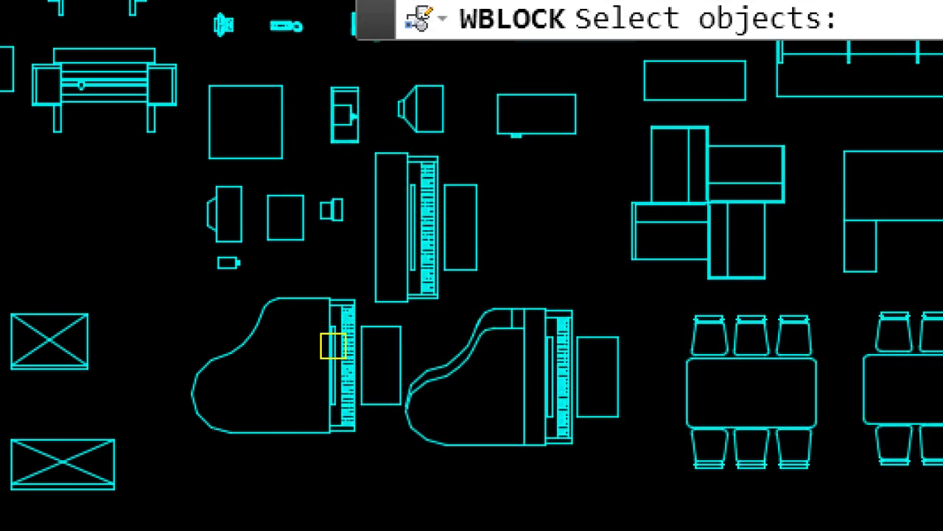
pyautogui.press('Return')
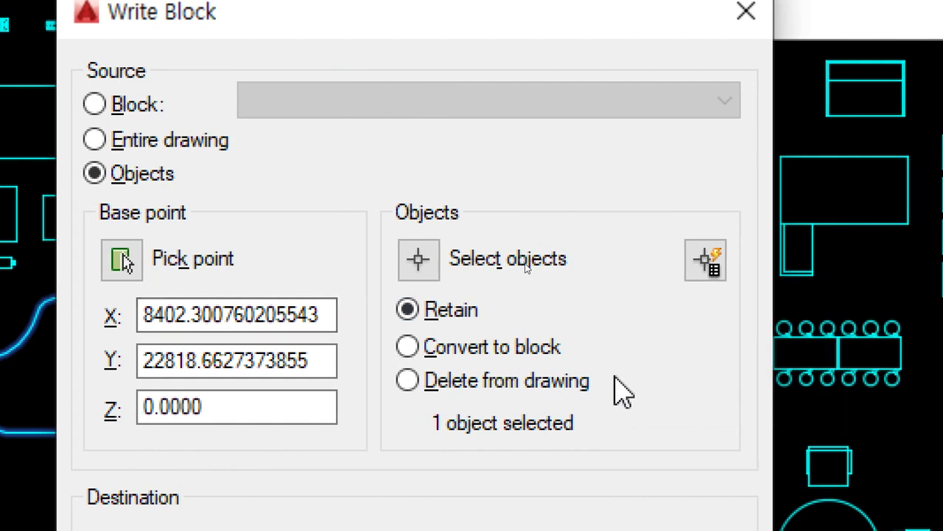
pyautogui.click(447, 312)
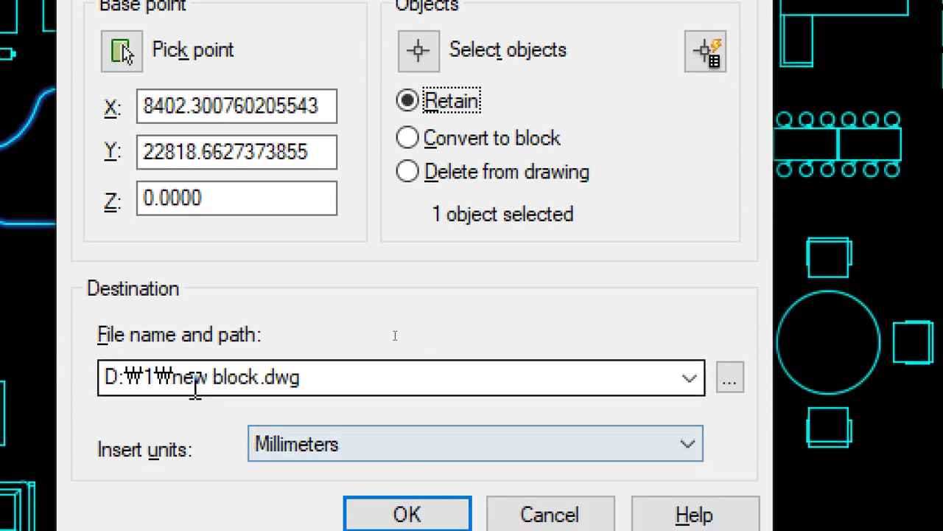
# - Set the destination file to 피아노.dwg in the D:\1 folder and write the block out
pyautogui.click(732, 379)
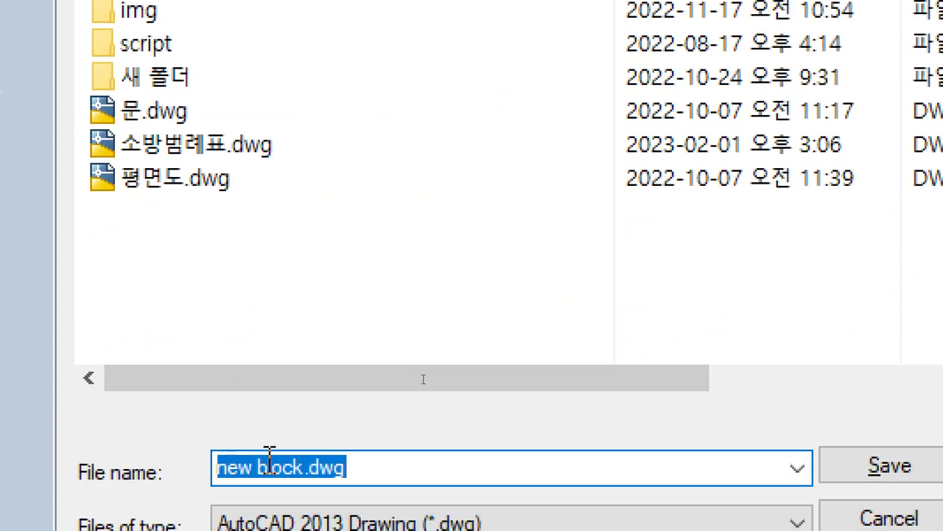
pyautogui.moveTo(304, 467); pyautogui.dragTo(215, 468)
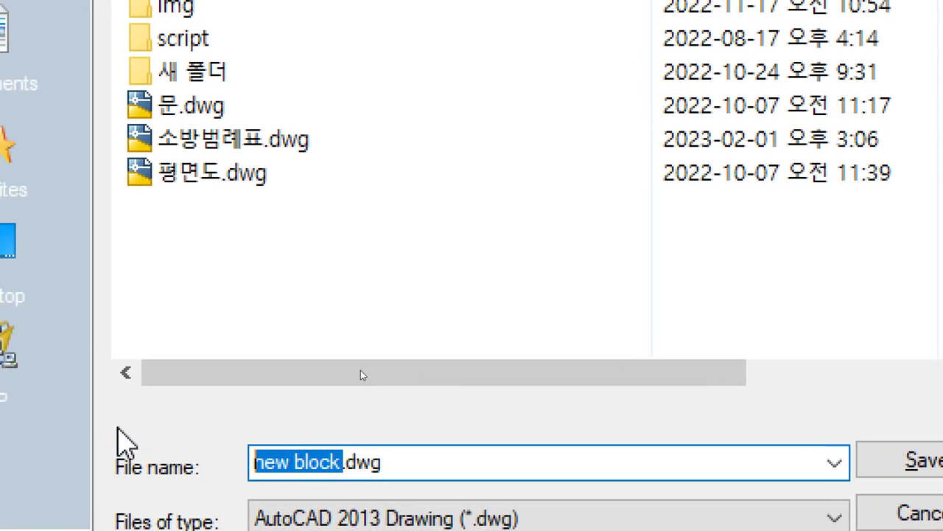
pyautogui.write('피아노')
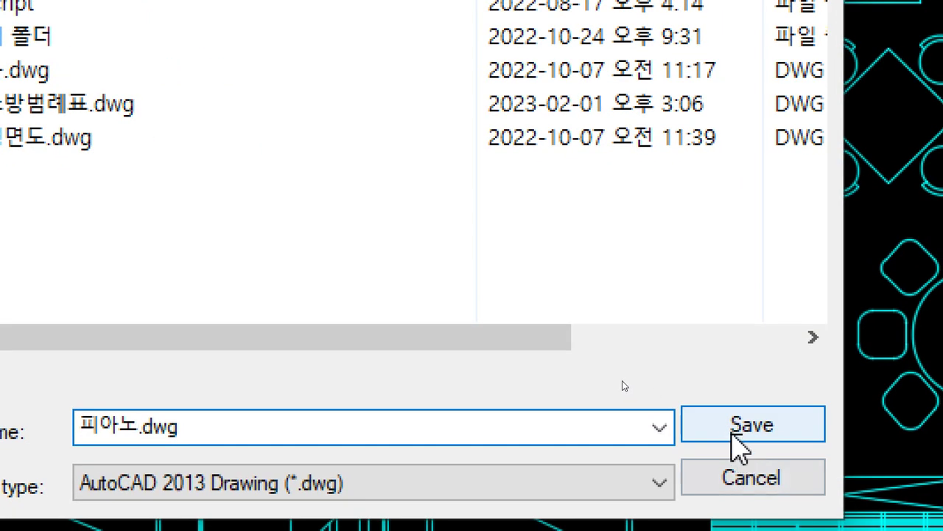
pyautogui.click(911, 470)
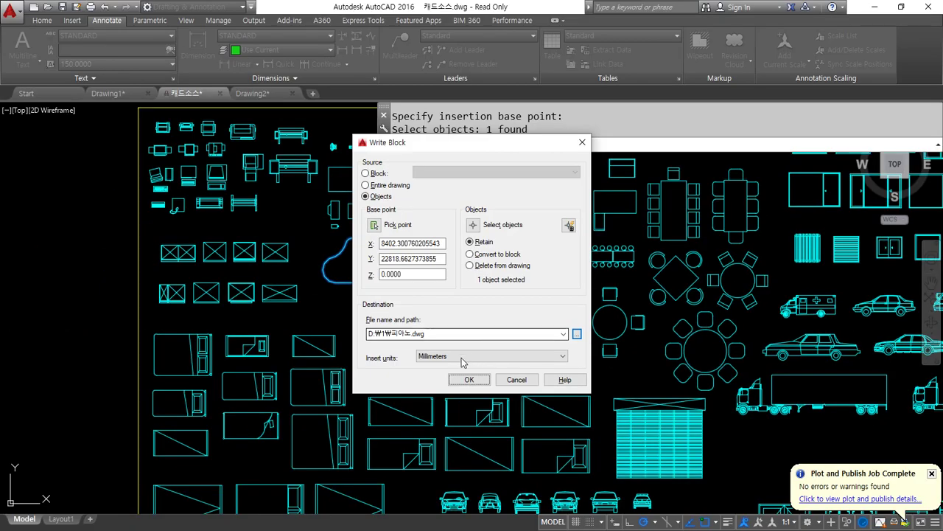
pyautogui.moveTo(476, 390)
pyautogui.mouseDown()
pyautogui.moveTo(459, 393)
pyautogui.moveTo(474, 396)
pyautogui.mouseUp()
pyautogui.moveTo(170, 100)
pyautogui.mouseDown()
pyautogui.moveTo(57, 152)
pyautogui.moveTo(1, 155)
pyautogui.moveTo(103, 10)
pyautogui.mouseUp()
pyautogui.moveTo(50, 37)
pyautogui.mouseDown()
pyautogui.moveTo(11, 77)
pyautogui.moveTo(63, 109)
pyautogui.moveTo(195, 108)
pyautogui.moveTo(147, 141)
pyautogui.mouseUp()
pyautogui.press('Escape')
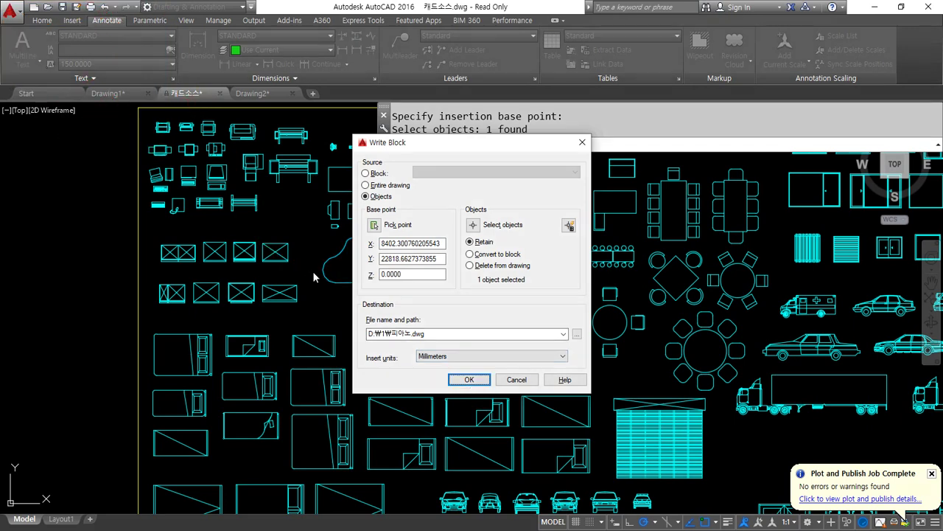
pyautogui.click(464, 381)
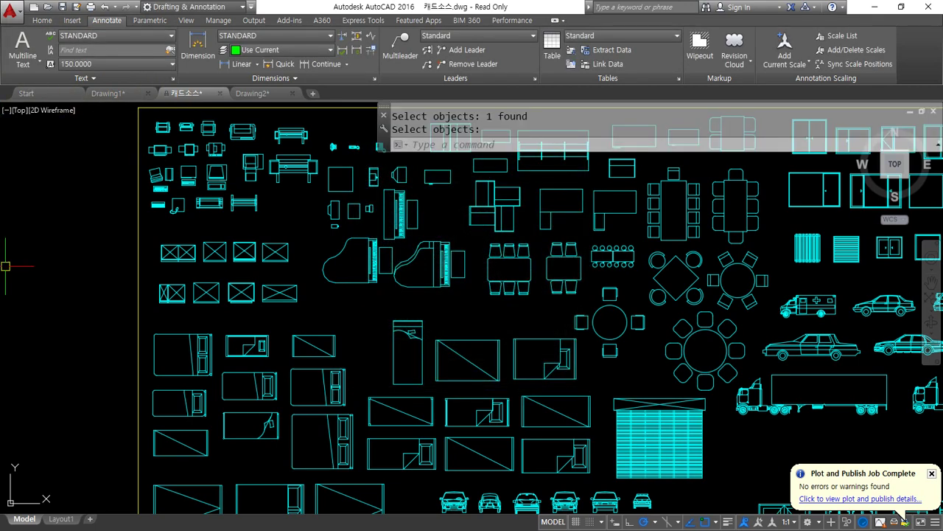
# - Switch to File Explorer, go to folder 1 on drive D:, and open 피아노.dwg in AutoCAD to view the piano
pyautogui.moveTo(0, 152); pyautogui.dragTo(390, 152)
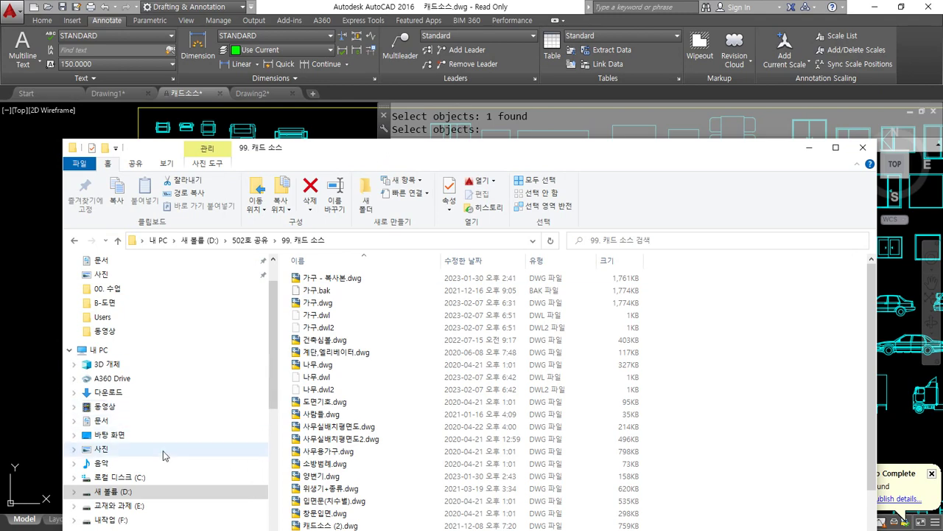
pyautogui.click(118, 490)
pyautogui.doubleClick(320, 293)
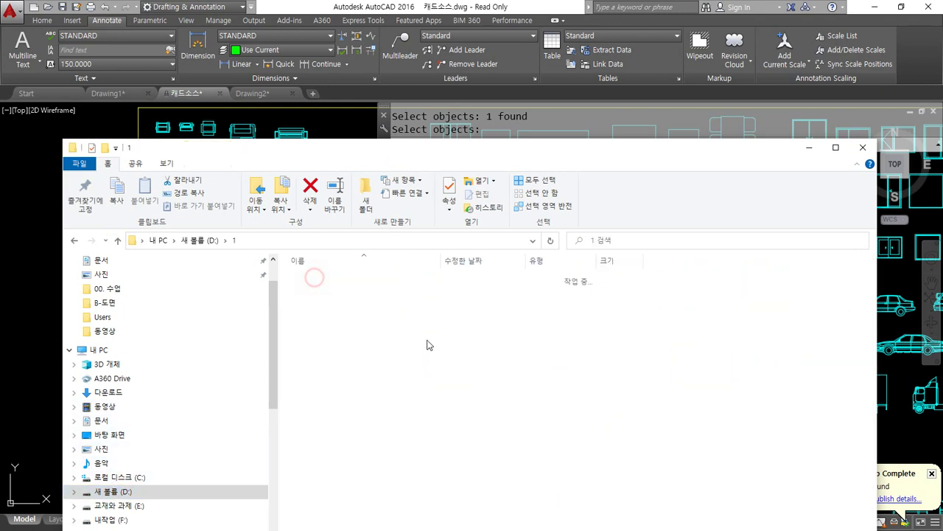
pyautogui.moveTo(494, 151); pyautogui.dragTo(585, 81)
pyautogui.moveTo(457, 93); pyautogui.dragTo(538, 15)
pyautogui.moveTo(463, 460); pyautogui.dragTo(161, 9)
pyautogui.moveTo(291, 8); pyautogui.dragTo(291, 9)
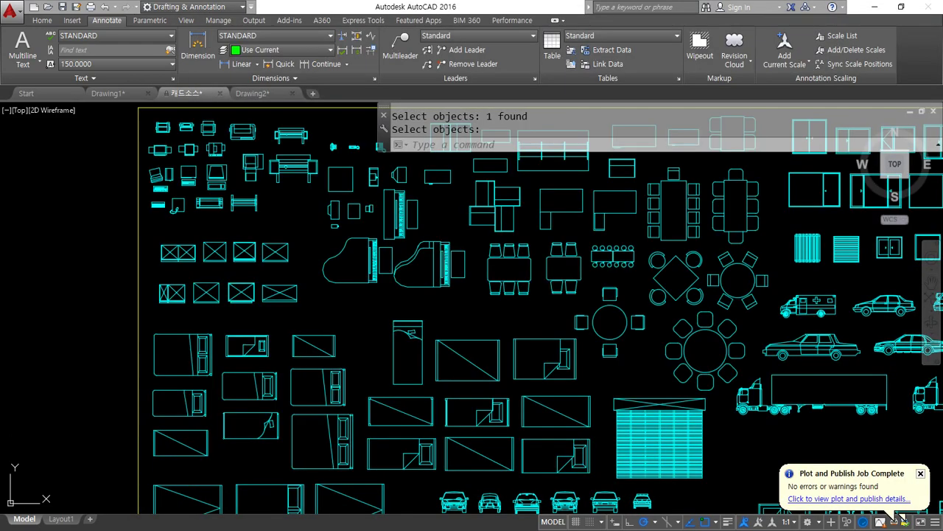
pyautogui.scroll(8, 398, 265)
pyautogui.scroll(-3, 242, 266)
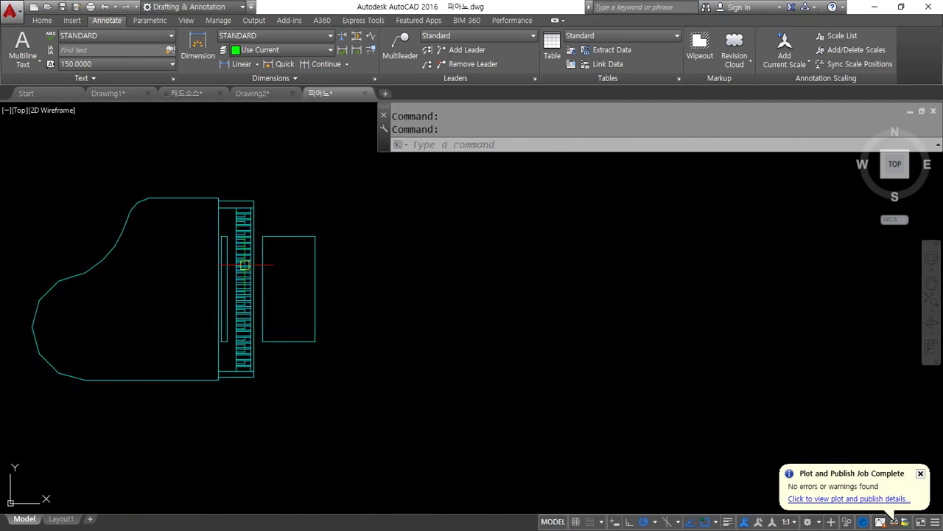
pyautogui.moveTo(169, 275); pyautogui.dragTo(321, 285, button='middle')
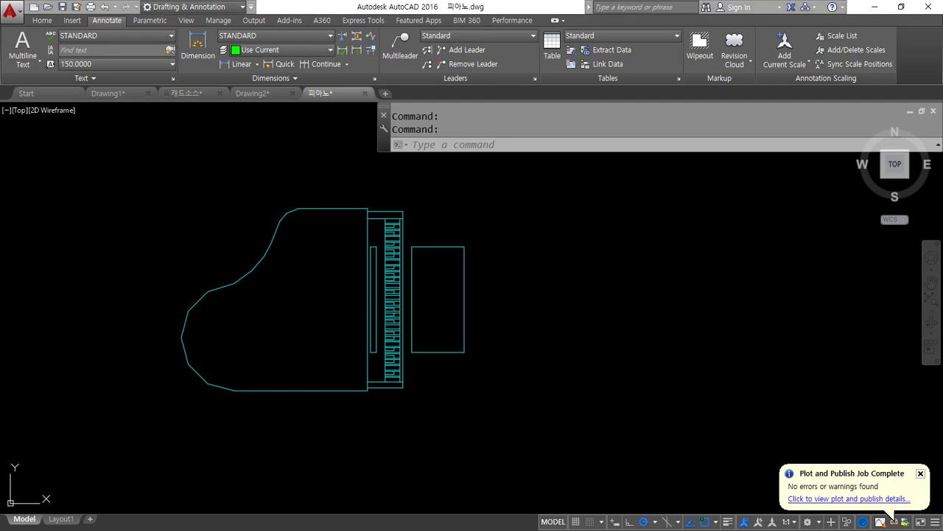
# - Switch to the Notepad notes, highlight xref(외부참조도면), clear the highlight, and return to the 피아노 drawing
pyautogui.hotkey('alt', 'Tab')
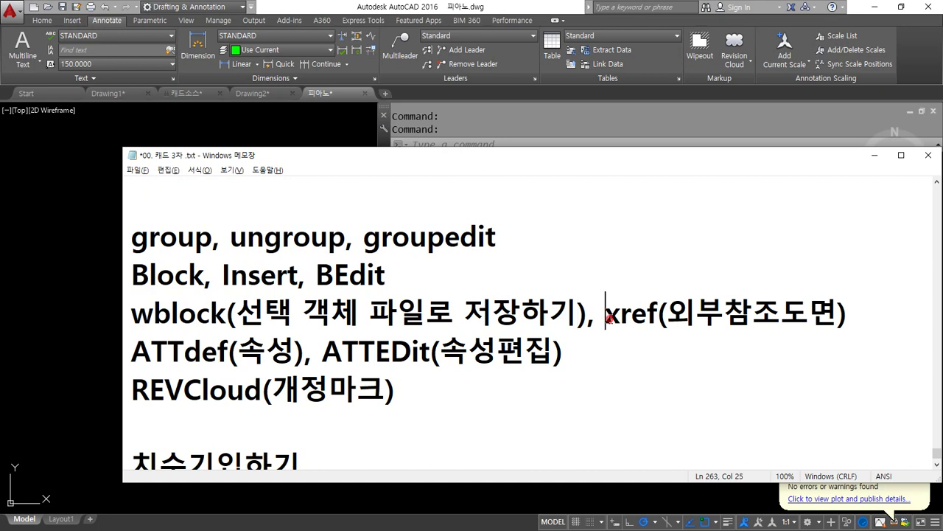
pyautogui.moveTo(608, 317); pyautogui.dragTo(914, 318)
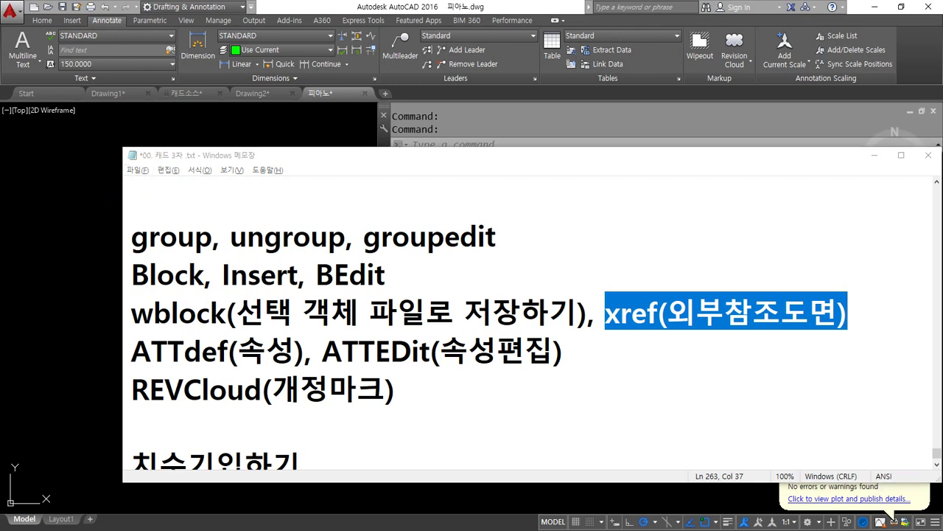
pyautogui.doubleClick(624, 315)
pyautogui.click(624, 315)
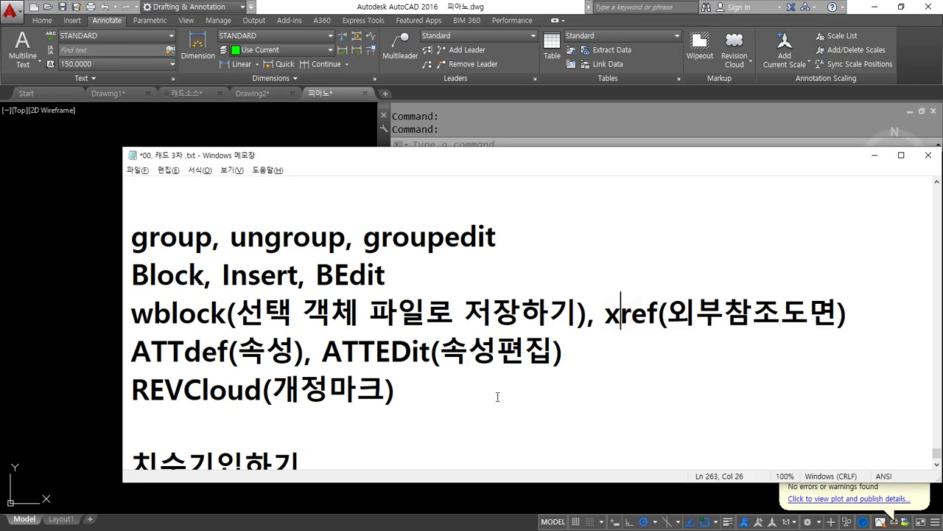
pyautogui.click(71, 296)
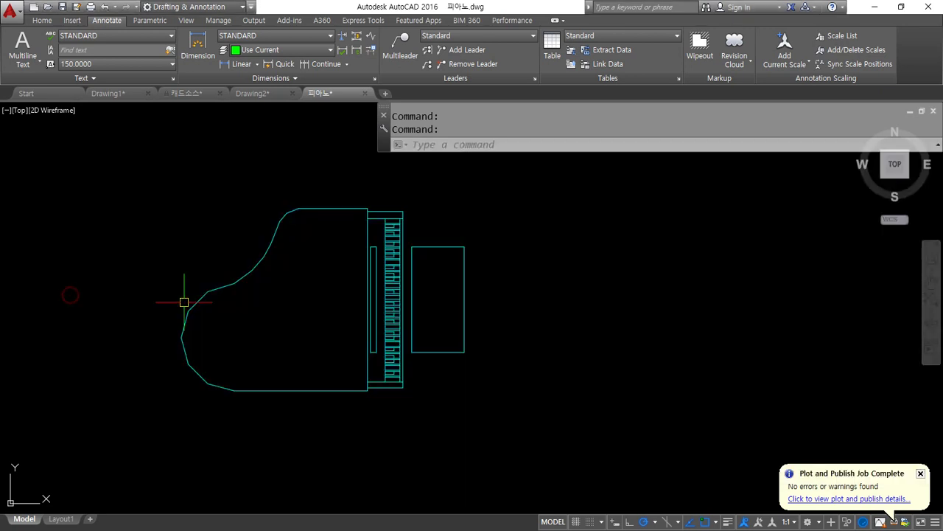
# - Delete the piano and its bench from the 피아노 drawing and zoom to the whole drawing
pyautogui.click(547, 413)
pyautogui.click(104, 200)
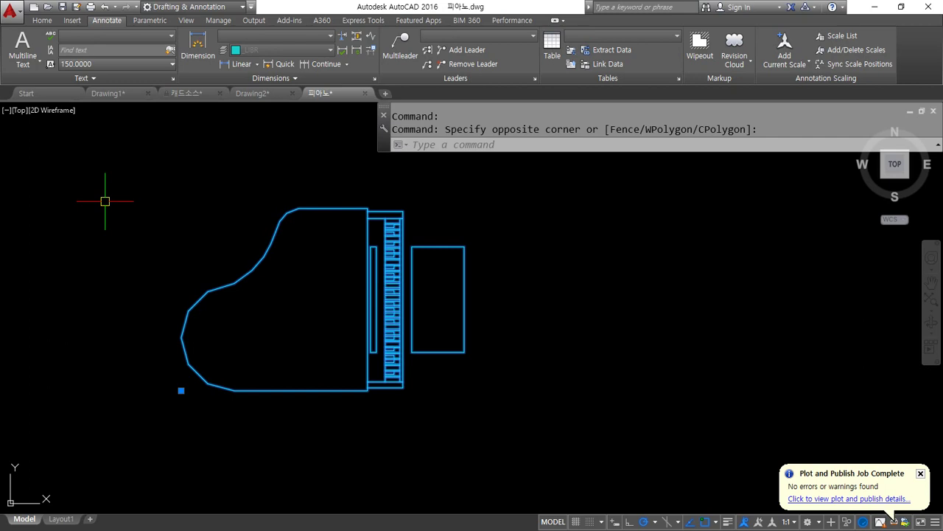
pyautogui.press('Delete')
pyautogui.write('z')
pyautogui.press('Return')
pyautogui.write('a')
pyautogui.press('Return')
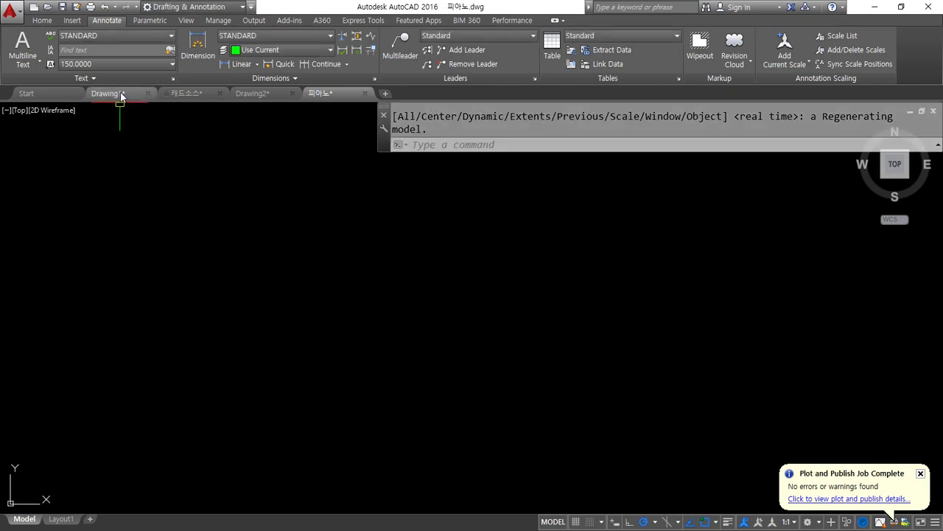
# - In Drawing1, start the Insert command, check the list of block names, and browse for a drawing file
pyautogui.click(111, 94)
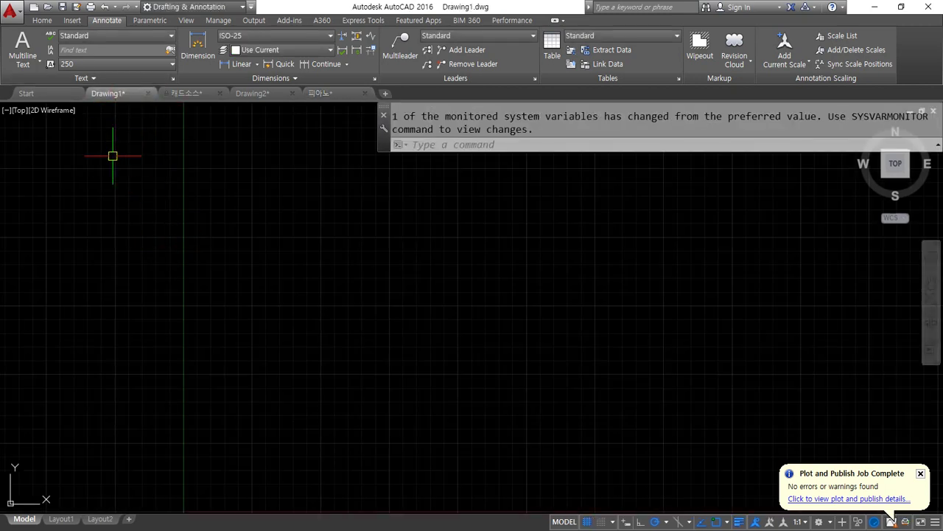
pyautogui.scroll(-4, 418, 332)
pyautogui.moveTo(437, 317); pyautogui.dragTo(282, 335, button='middle')
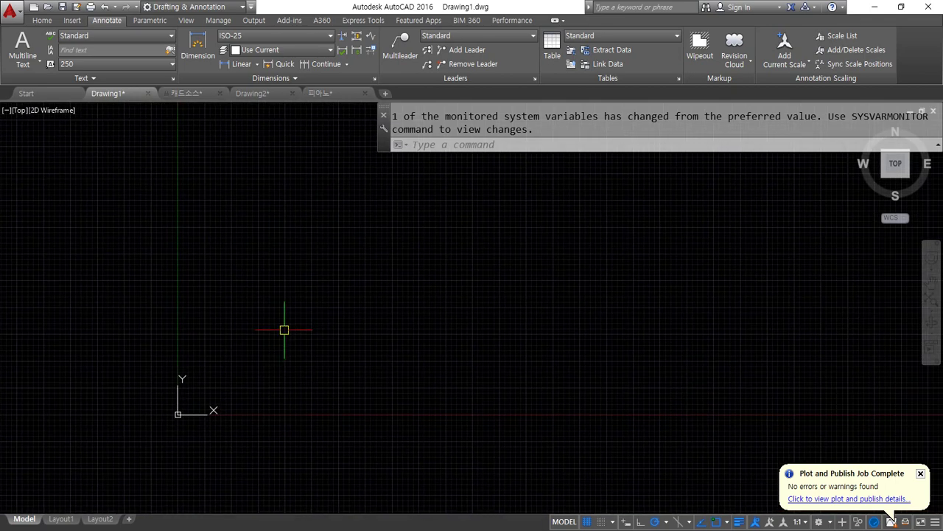
pyautogui.write('I')
pyautogui.press('Return')
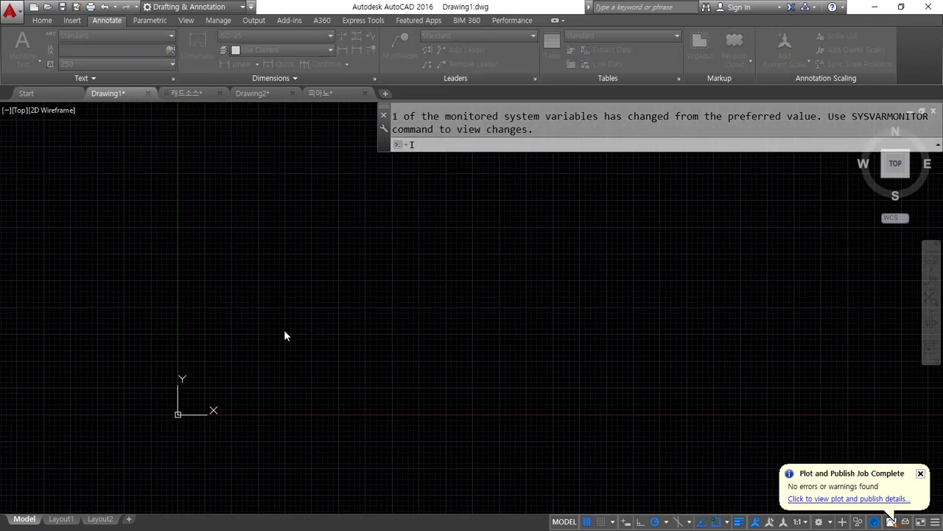
pyautogui.click(470, 197)
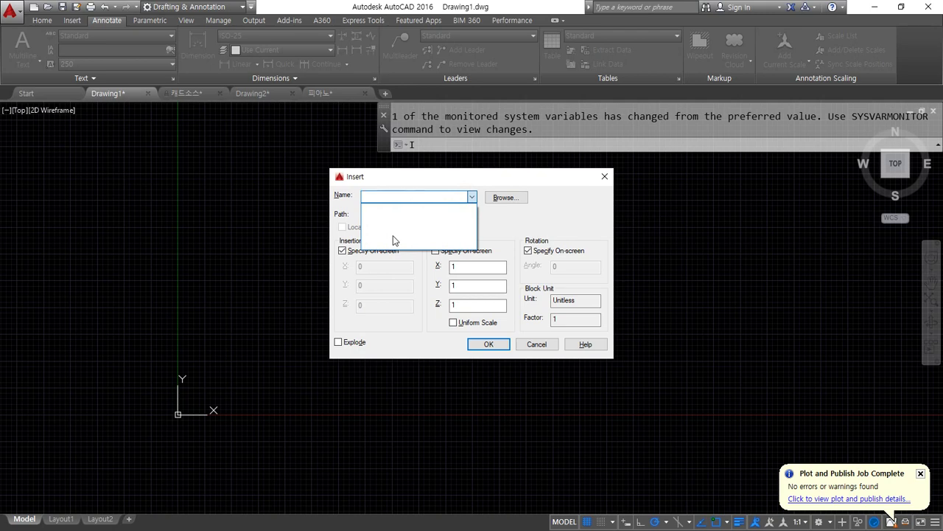
pyautogui.click(492, 213)
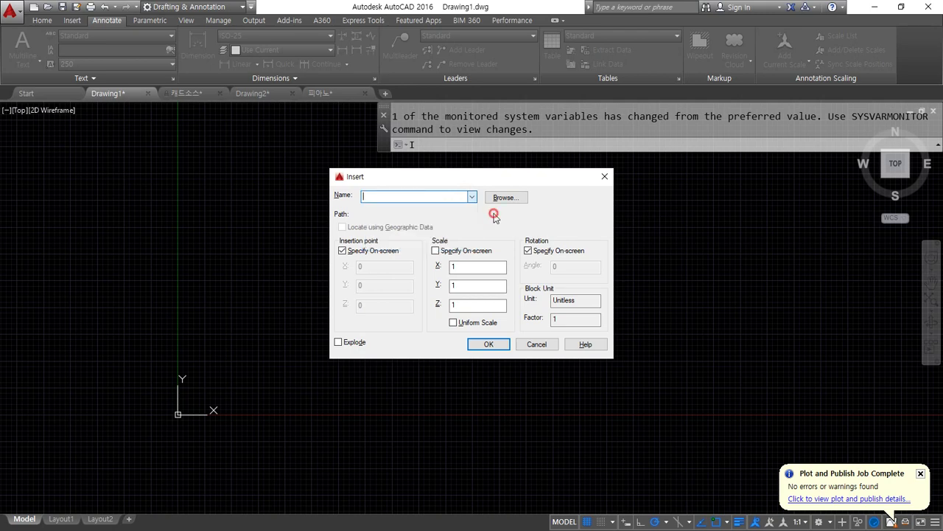
pyautogui.click(499, 204)
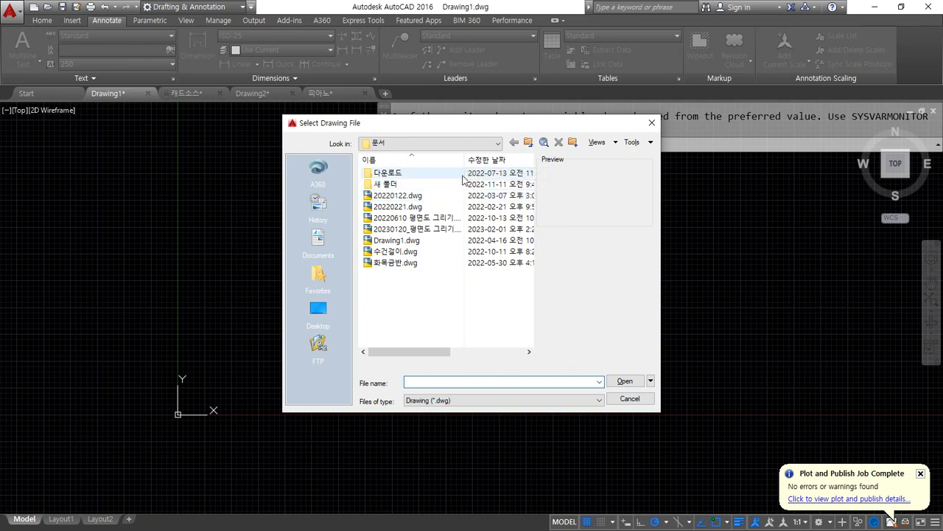
# - Preview the floor plan drawings in the 문서 folder and choose 20220610 평면도 그리기.dwg as the file to insert
pyautogui.click(440, 219)
pyautogui.click(432, 228)
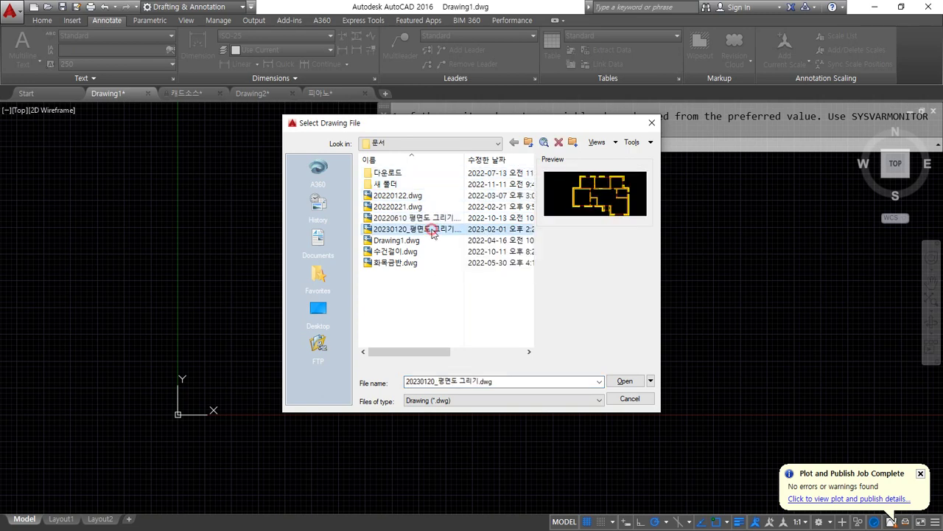
pyautogui.click(431, 220)
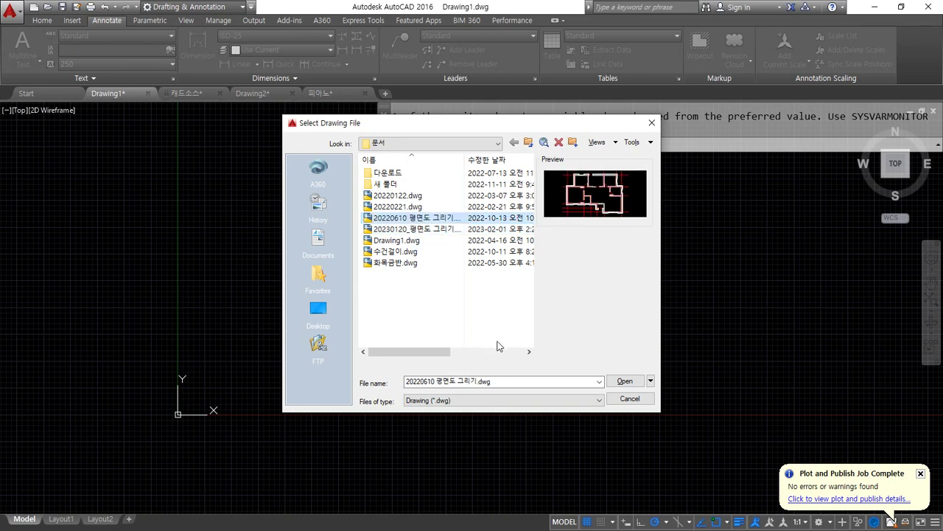
pyautogui.click(618, 383)
pyautogui.click(616, 384)
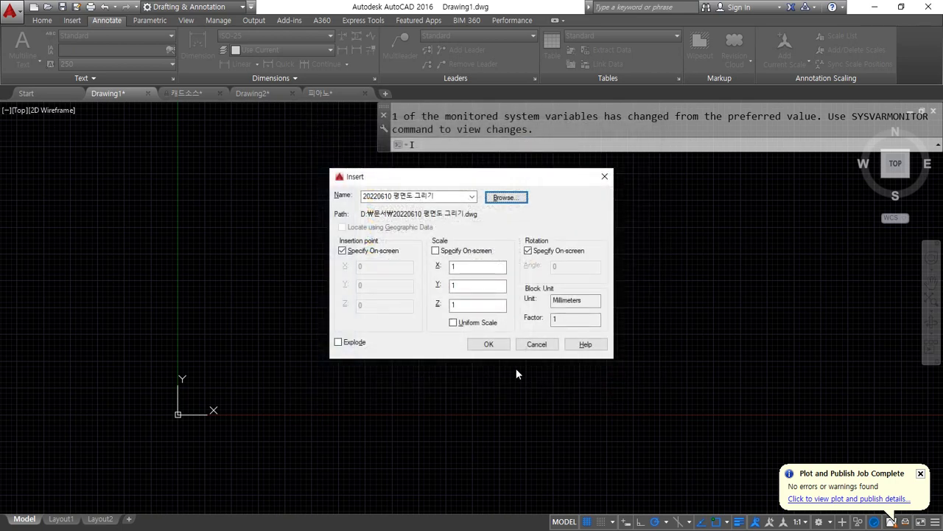
# - Insert the 20220610 평면도 그리기 drawing at 0,0 with the default rotation and zoom to the whole drawing
pyautogui.click(489, 345)
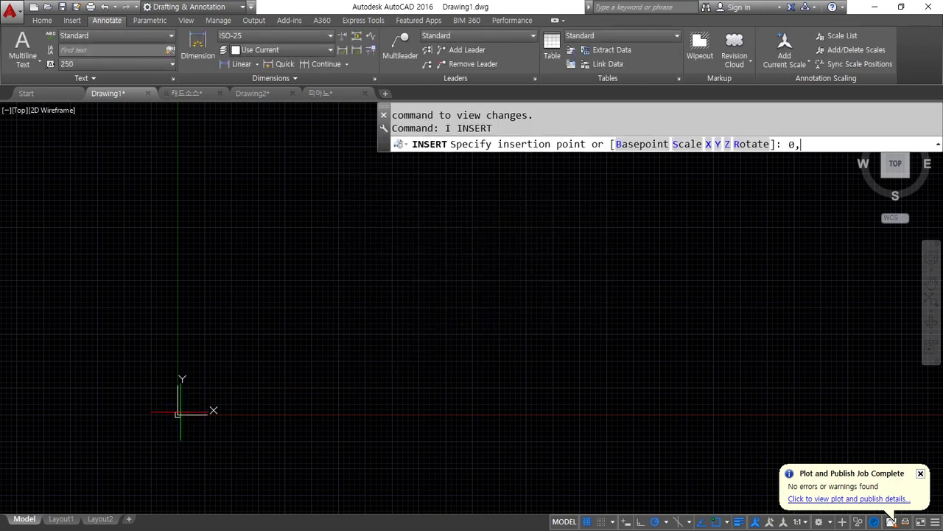
pyautogui.press('Return')
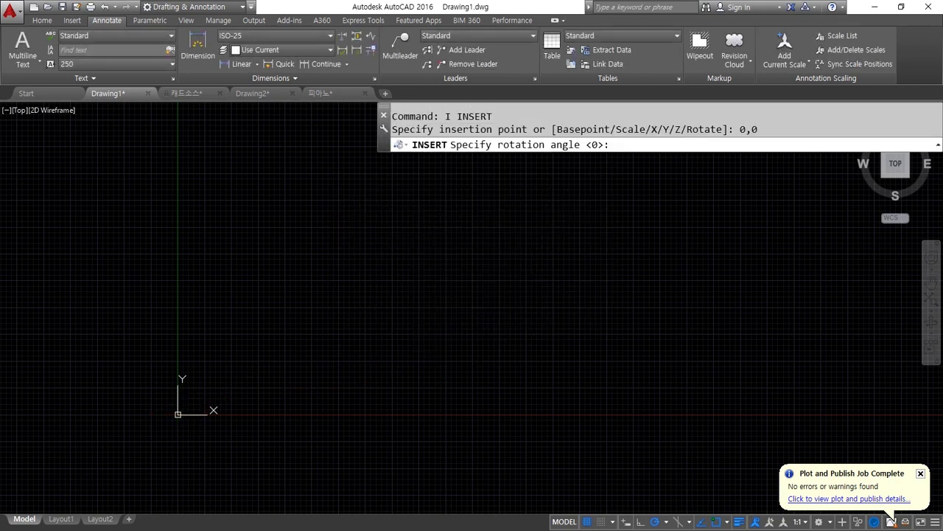
pyautogui.press('Return')
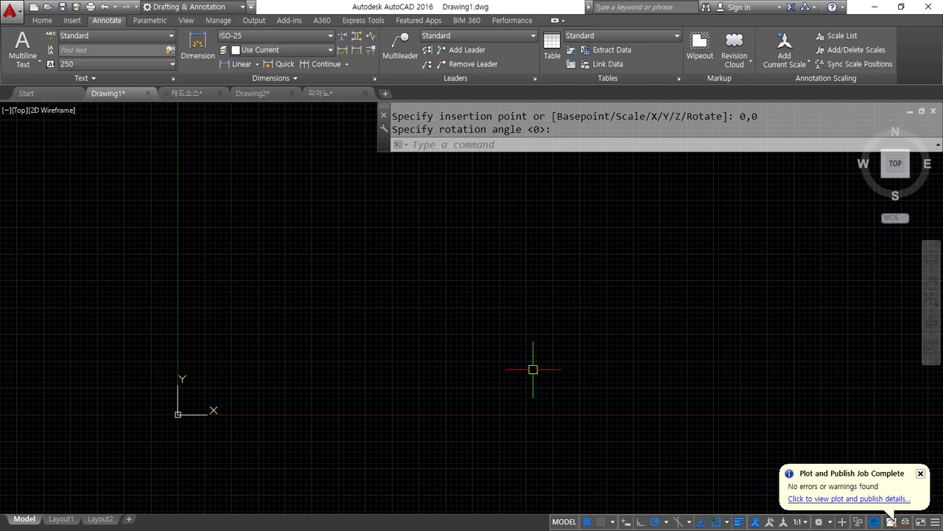
pyautogui.write('z')
pyautogui.press('Return')
pyautogui.write('a')
pyautogui.press('Return')
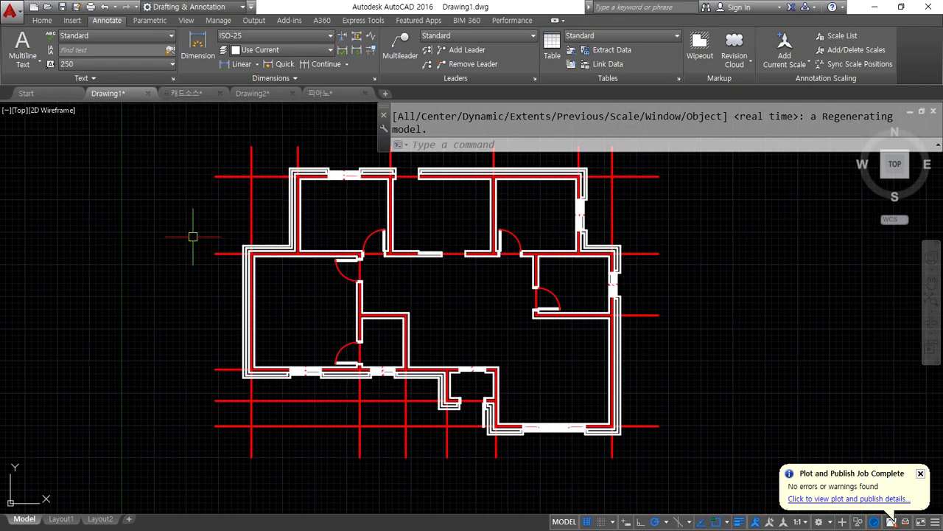
# - Examine the inserted floor plan closely, select it to check whether it is a single block, and clear the selection
pyautogui.scroll(2, 354, 159)
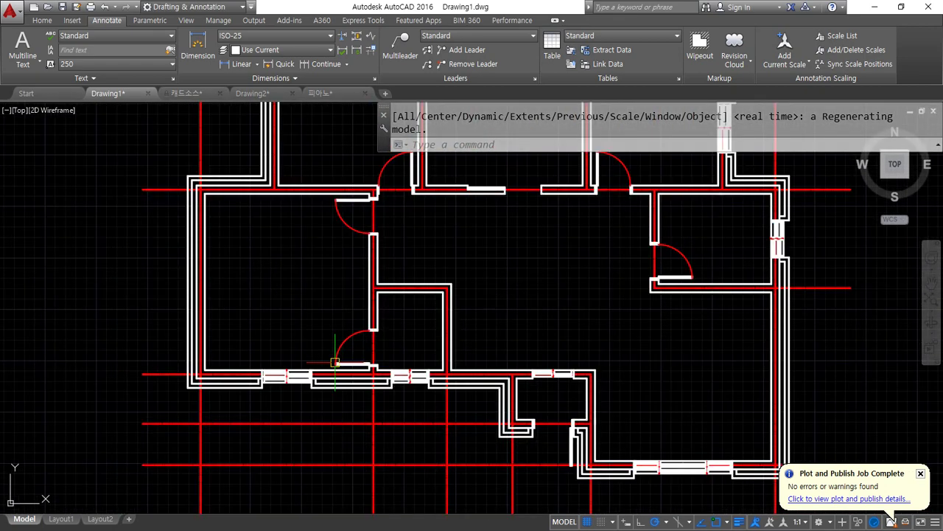
pyautogui.scroll(-2, 369, 192)
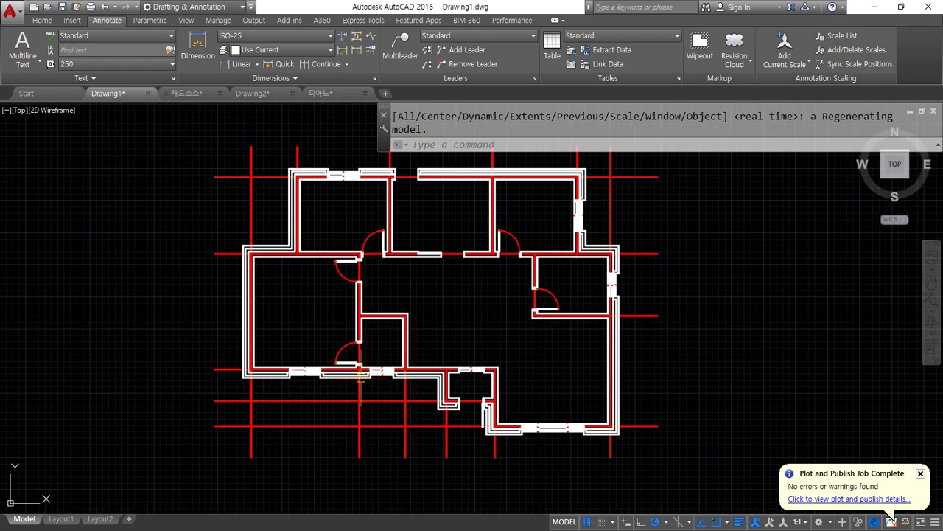
pyautogui.click(308, 324)
pyautogui.click(181, 454)
pyautogui.click(318, 479)
pyautogui.click(135, 330)
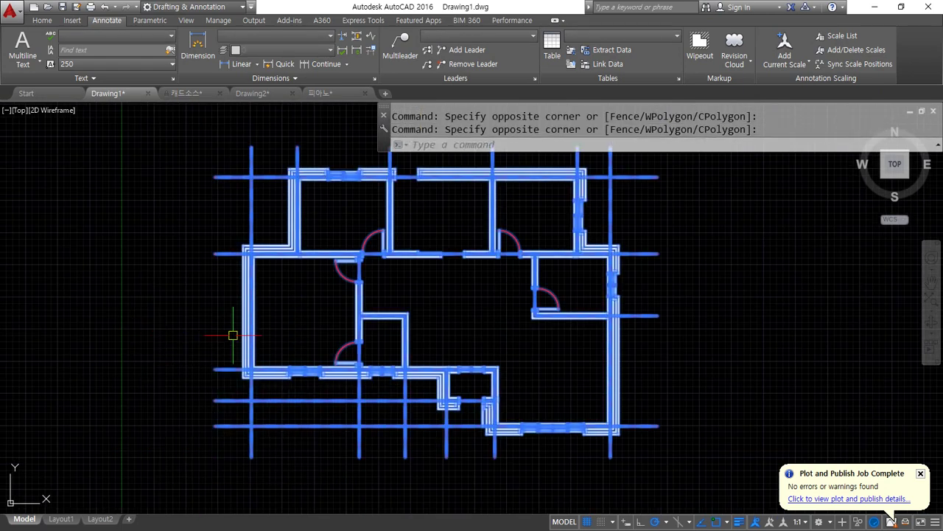
pyautogui.press('Escape')
pyautogui.press('Escape')
pyautogui.scroll(8, 412, 266)
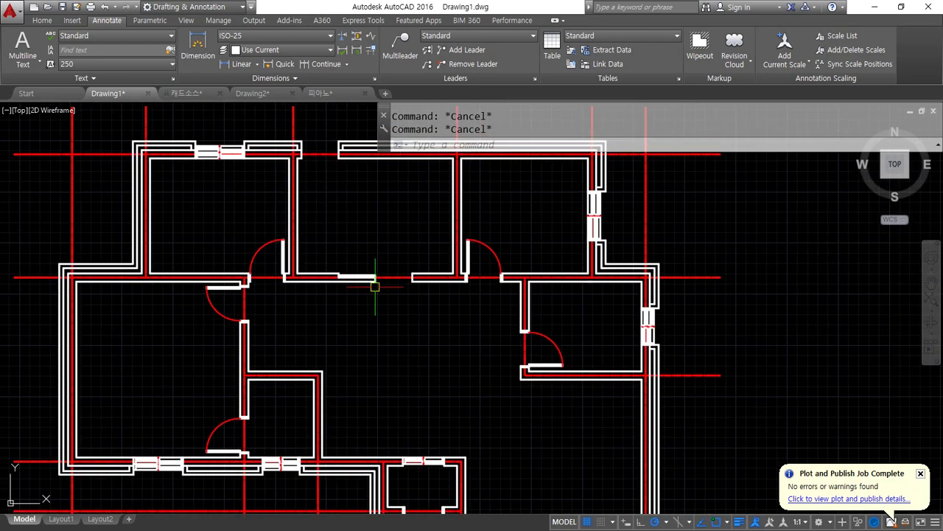
pyautogui.scroll(-6, 286, 266)
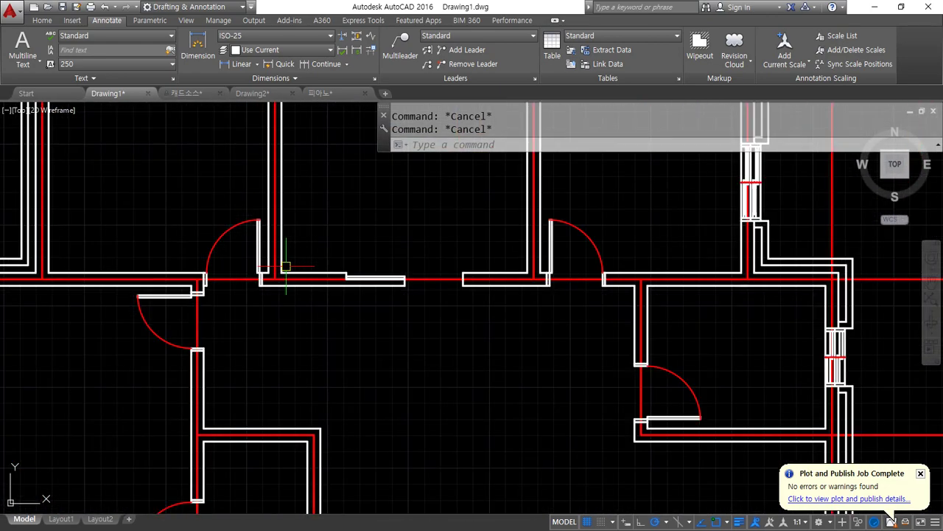
pyautogui.moveTo(243, 339); pyautogui.dragTo(283, 368, button='middle')
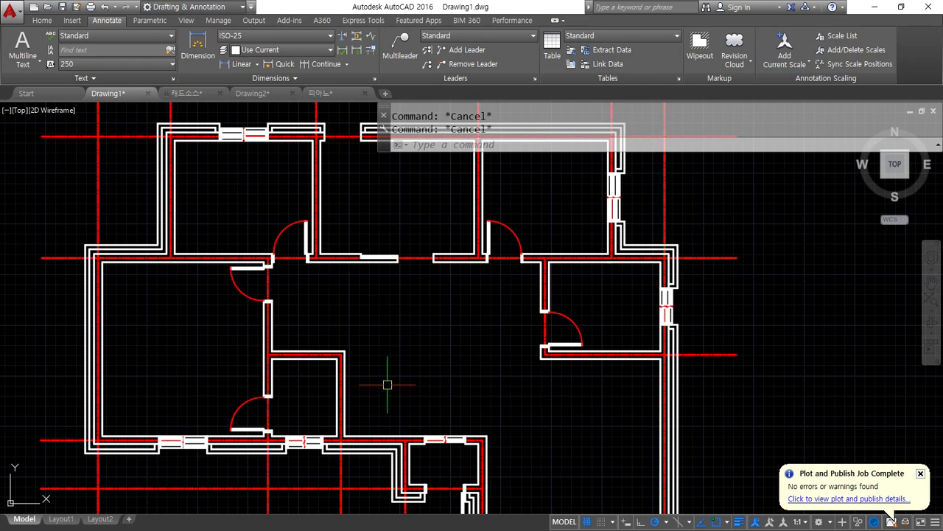
# - Restart the Insert command, check the list of block names brought in with the floor plan, and close the dialog
pyautogui.write('i')
pyautogui.press('Return')
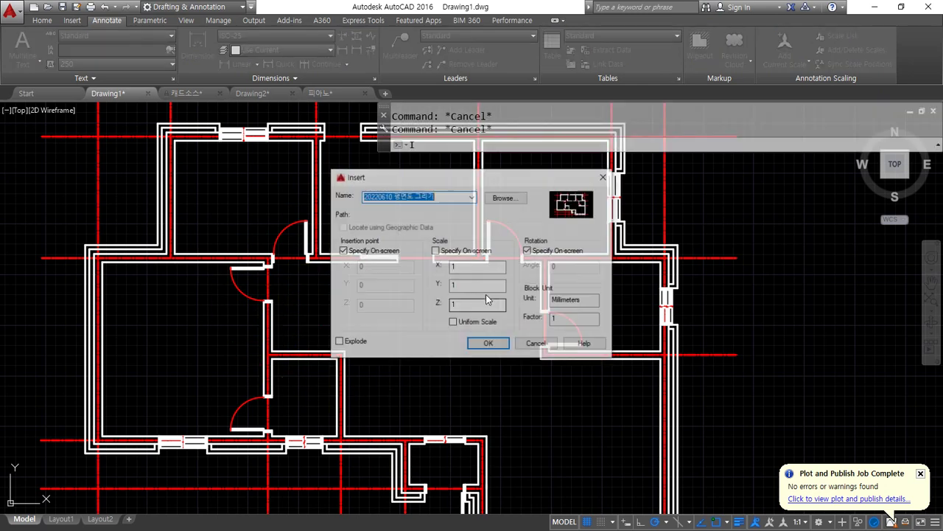
pyautogui.click(471, 197)
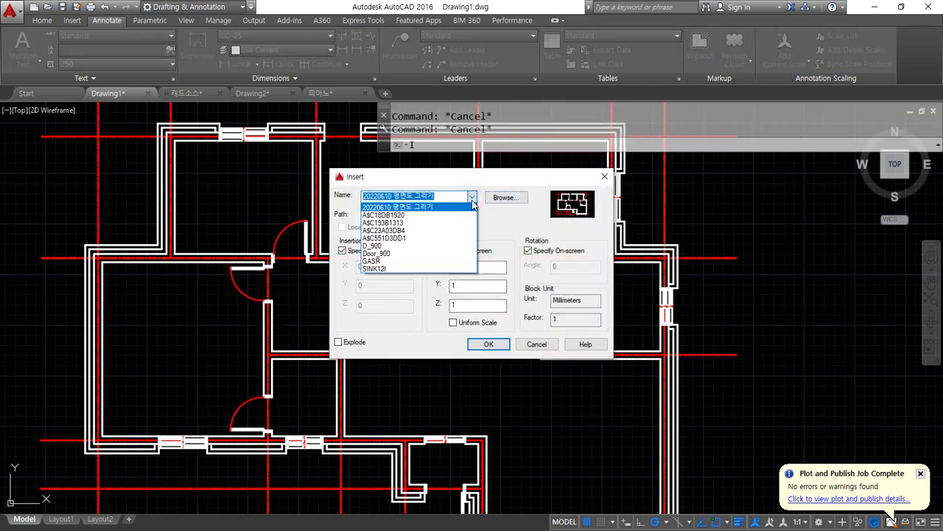
pyautogui.click(461, 207)
pyautogui.press('Return')
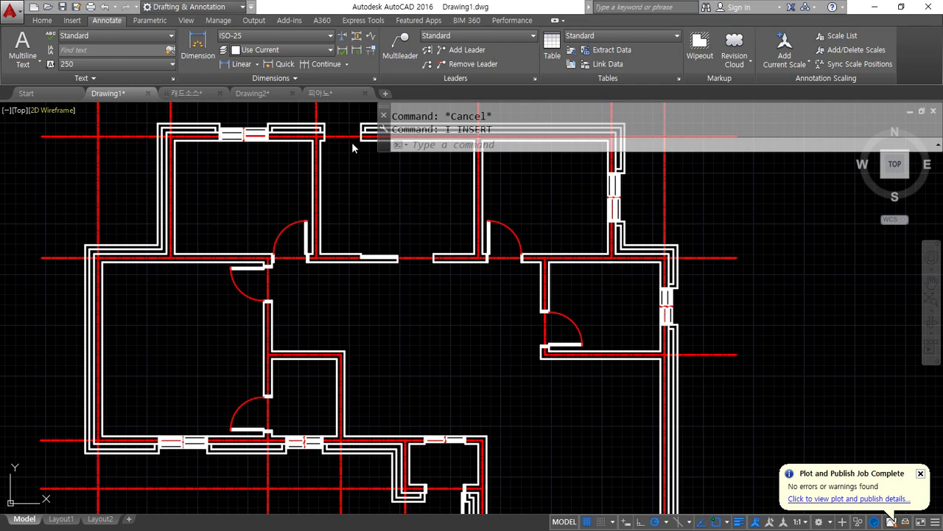
# - Switch to Drawing2, open the External References palette with XREF, and reposition the palette over the drawing area
pyautogui.click(267, 93)
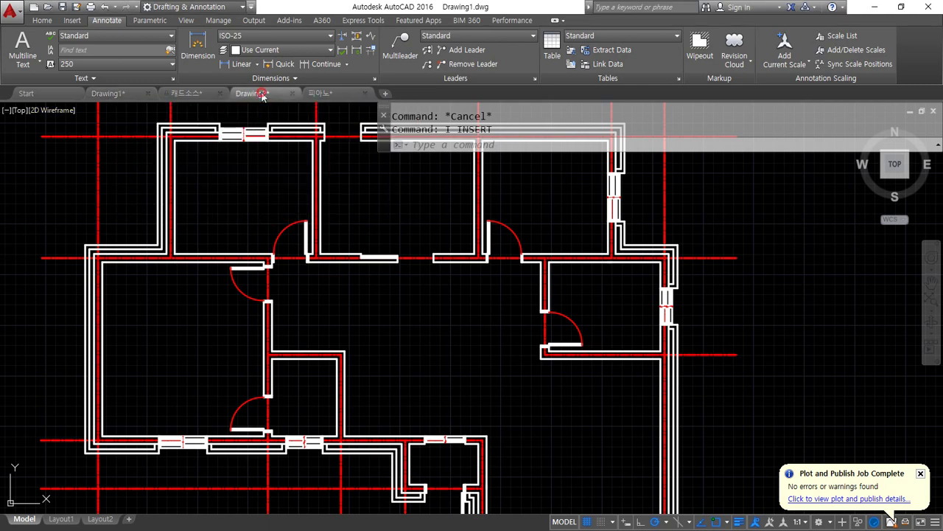
pyautogui.scroll(-2, 393, 376)
pyautogui.moveTo(343, 333); pyautogui.dragTo(238, 371, button='middle')
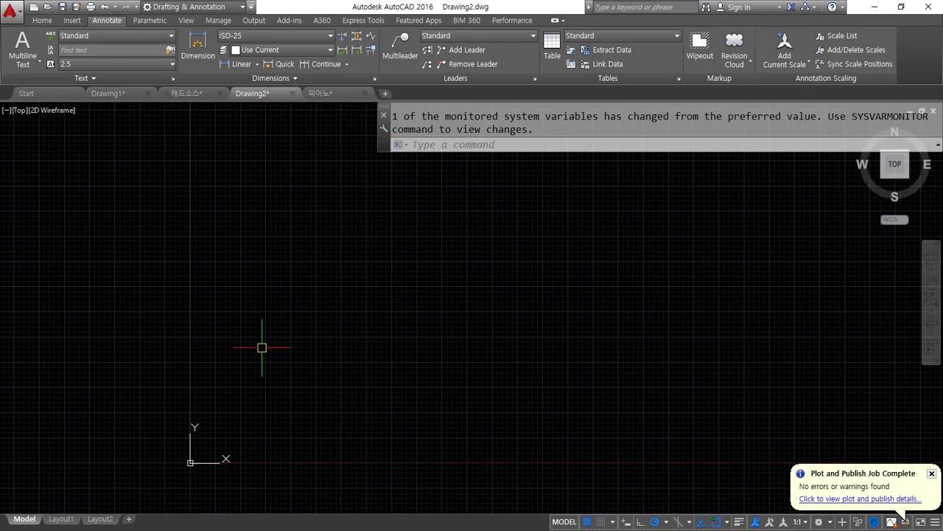
pyautogui.write('XREf')
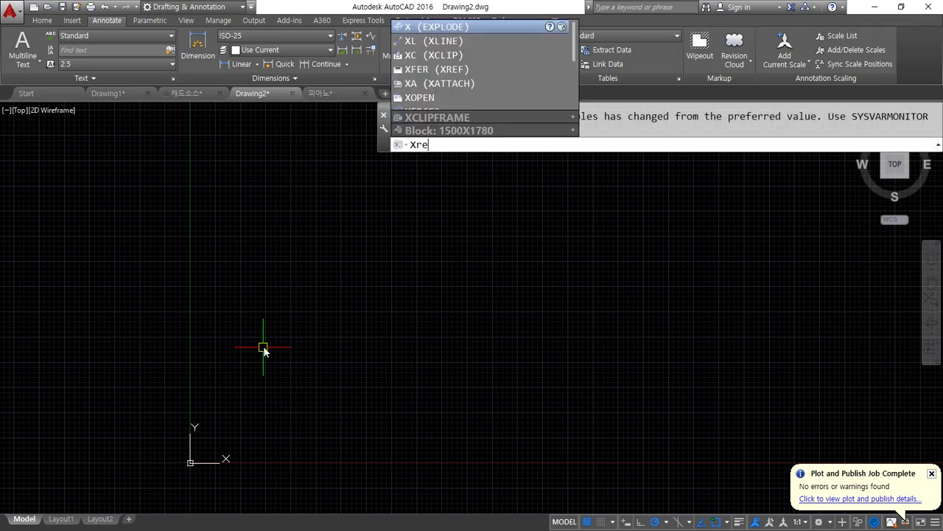
pyautogui.press('Return')
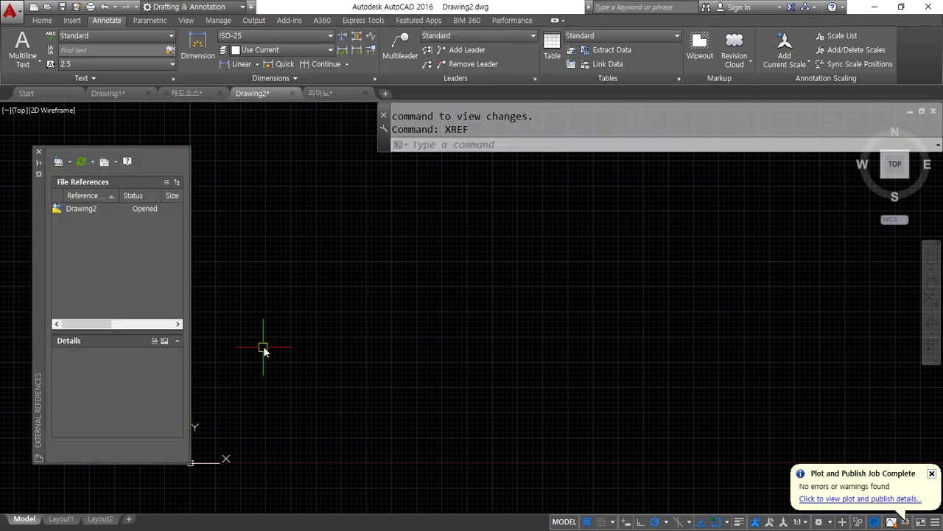
pyautogui.moveTo(40, 271)
pyautogui.mouseDown()
pyautogui.moveTo(179, 250)
pyautogui.moveTo(253, 216)
pyautogui.moveTo(177, 181)
pyautogui.mouseUp()
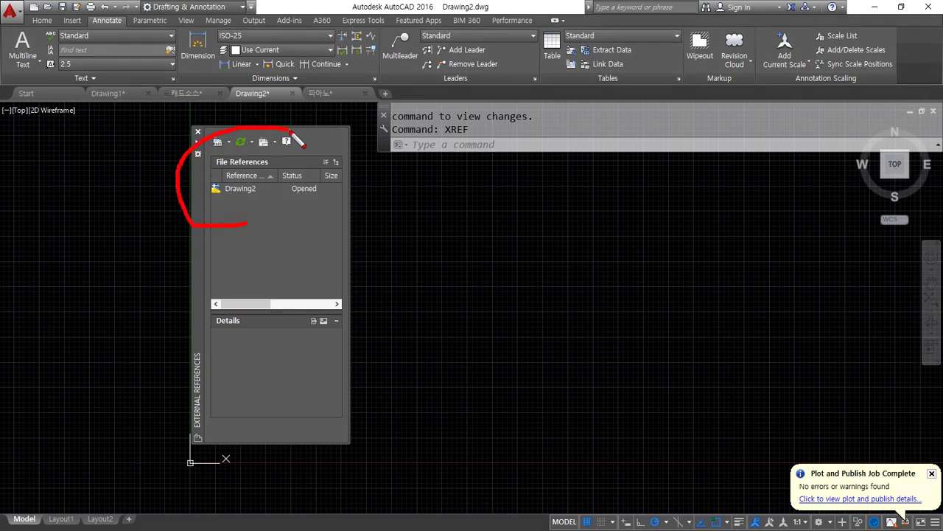
pyautogui.moveTo(292, 134); pyautogui.dragTo(146, 215)
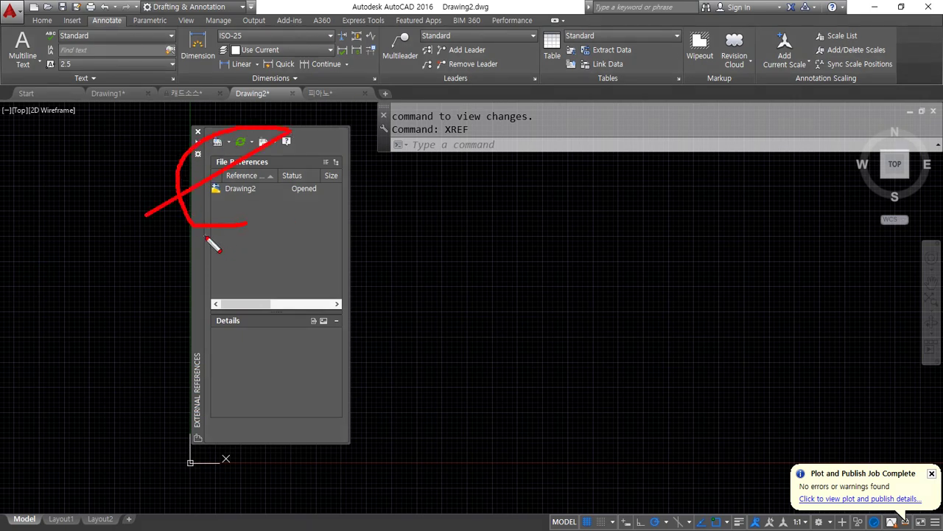
pyautogui.moveTo(207, 240); pyautogui.dragTo(274, 132)
pyautogui.press('Escape')
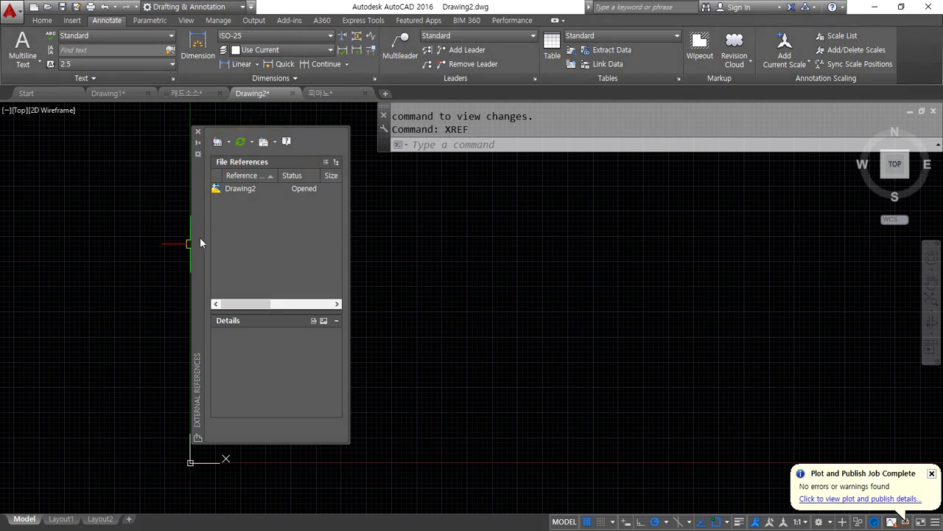
pyautogui.moveTo(198, 241); pyautogui.dragTo(186, 260)
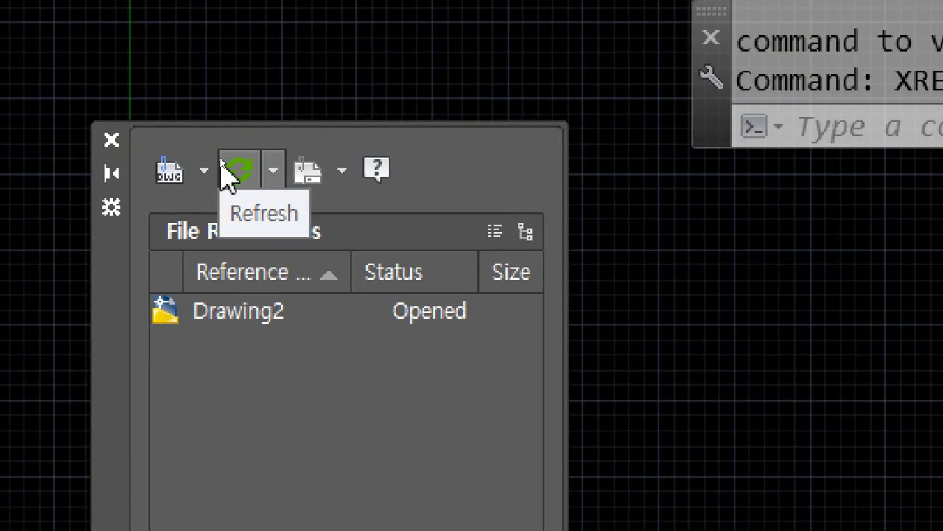
# - Start attaching a DWG reference and choose 20220610 평면도 그리기.dwg from the 문서 folder as the reference file
pyautogui.click(214, 176)
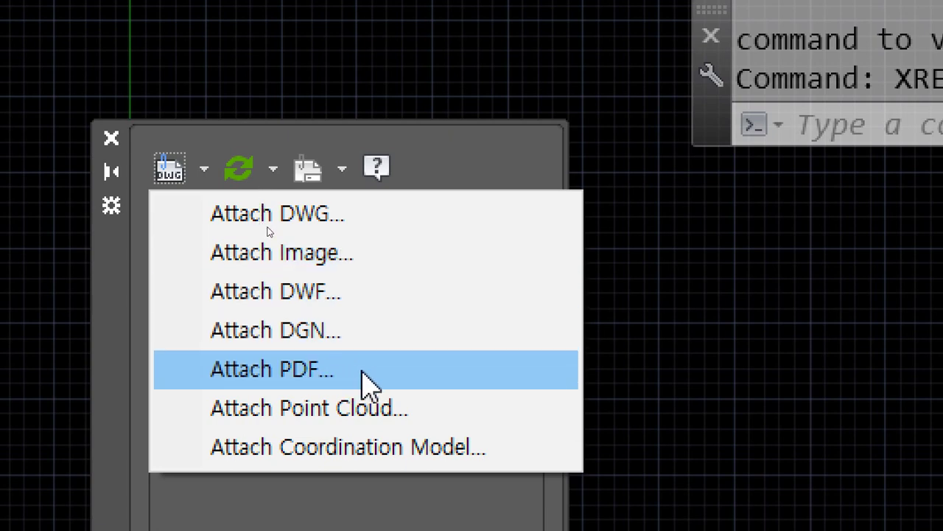
pyautogui.click(357, 221)
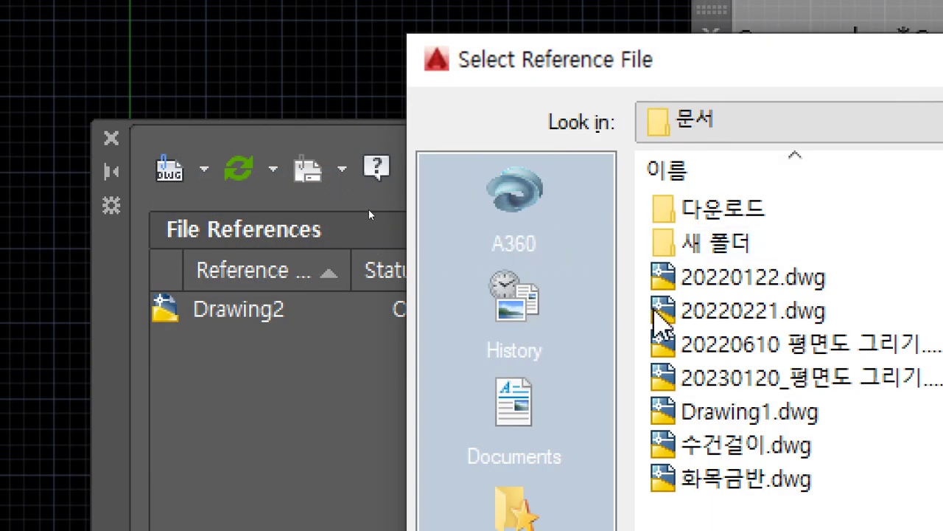
pyautogui.click(771, 352)
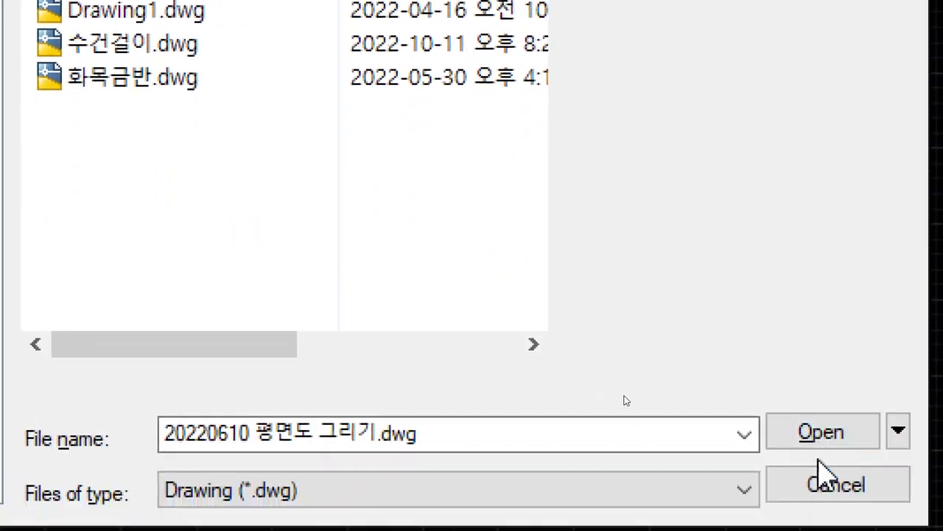
pyautogui.click(817, 406)
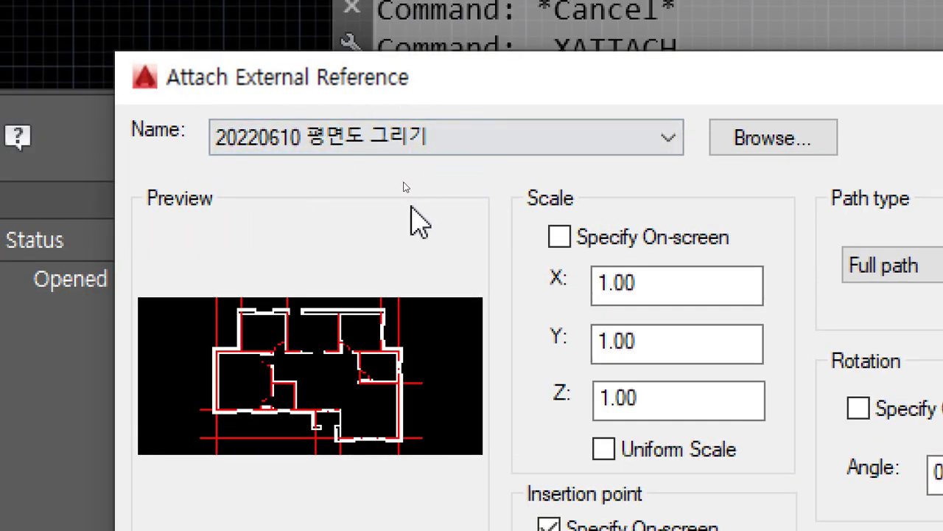
# - Keep 20220610 평면도 그리기 as the reference name and attach it at insertion point 0,0 with a scale of 1
pyautogui.click(419, 147)
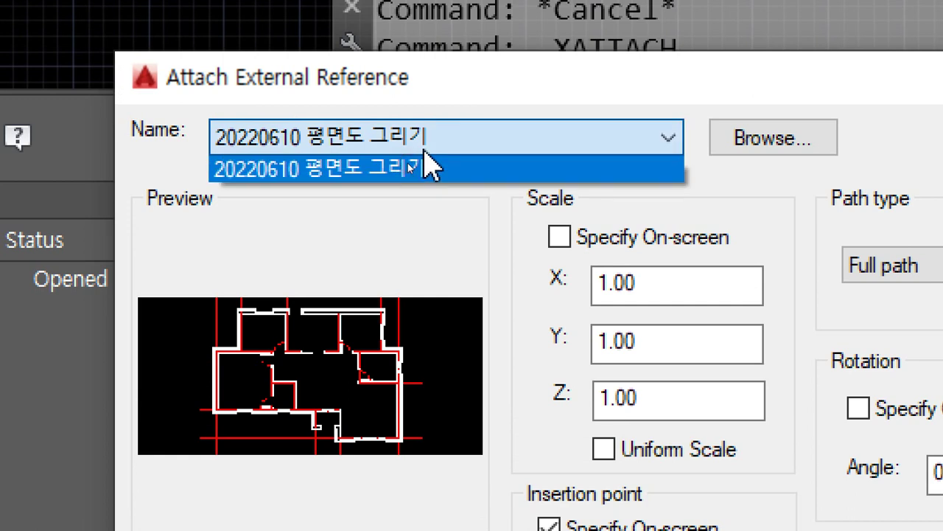
pyautogui.click(413, 168)
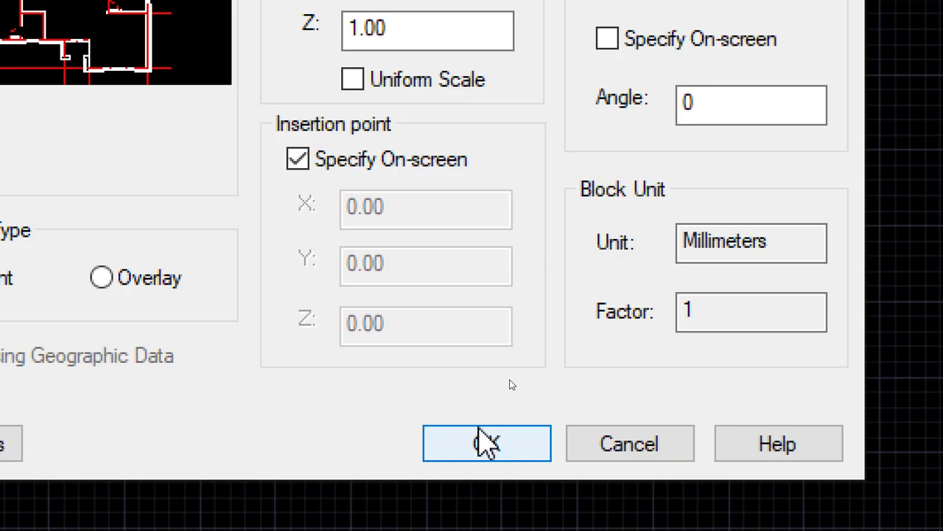
pyautogui.click(487, 443)
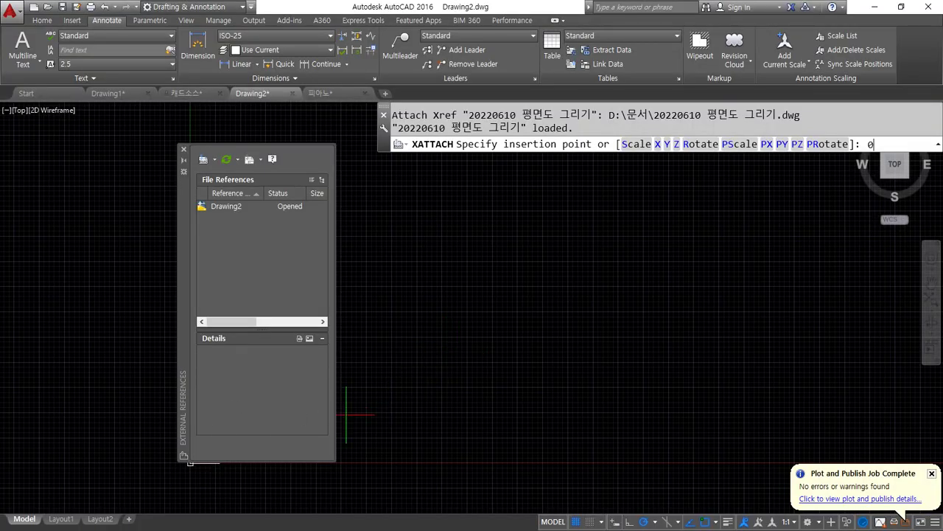
pyautogui.write('0,0')
pyautogui.press('Return')
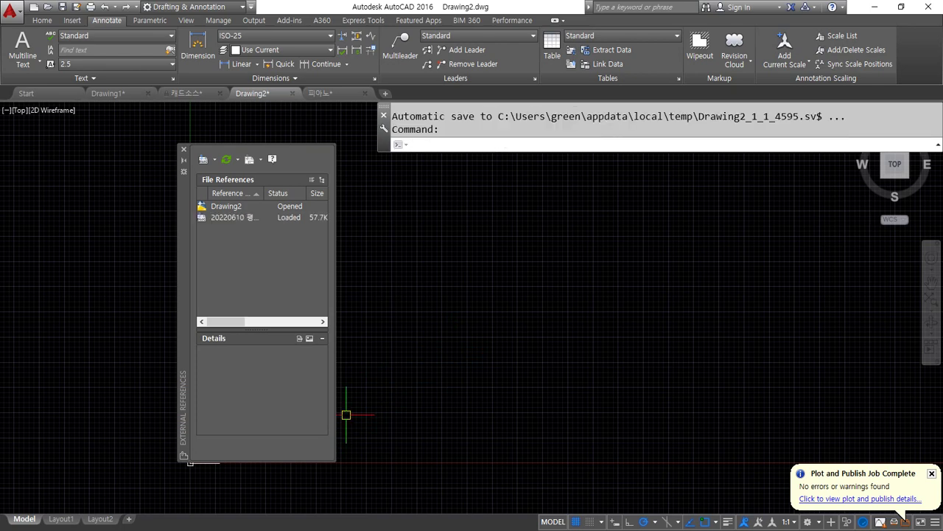
# - Close the External References palette and zoom to the extents of the attached floor plan
pyautogui.click(183, 150)
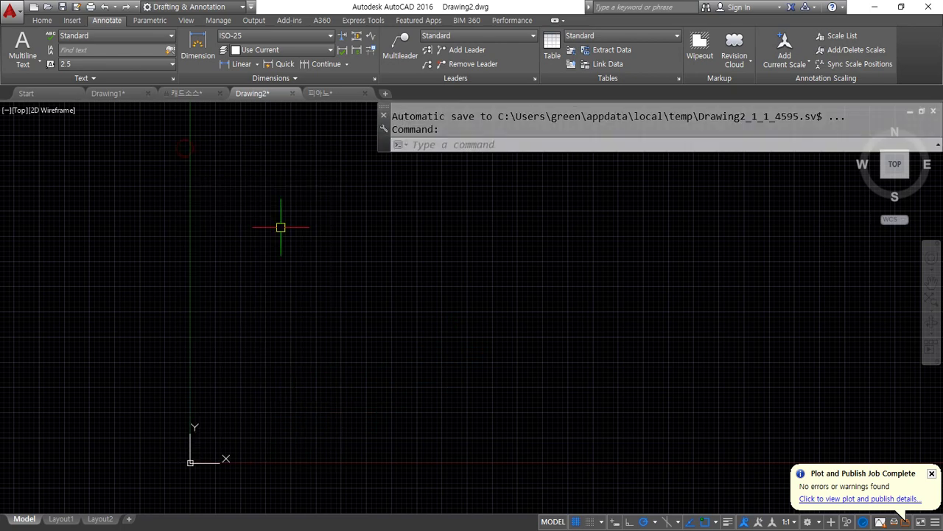
pyautogui.middleClick(280, 226)
pyautogui.middleClick(280, 225)
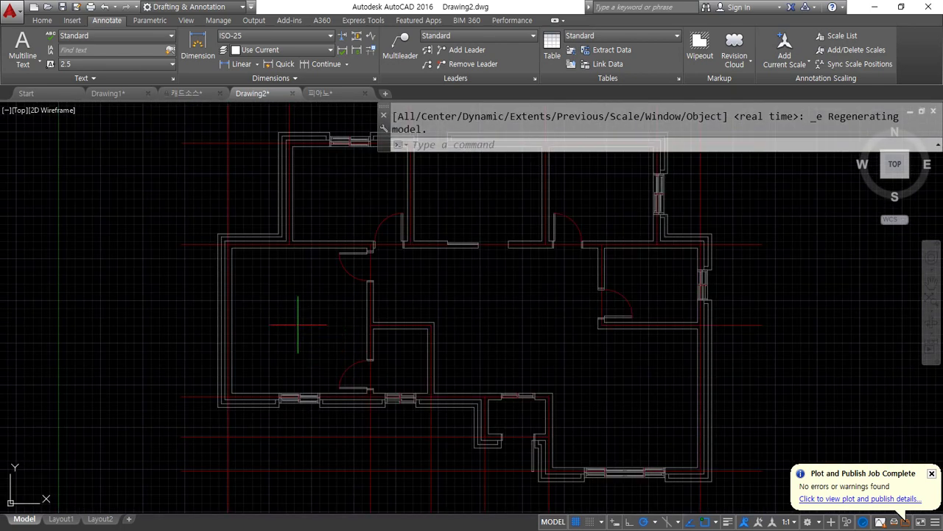
# - Select the attached floor plan, check its in-place reference editing, and return to Drawing1 with nothing selected
pyautogui.click(302, 321)
pyautogui.click(107, 499)
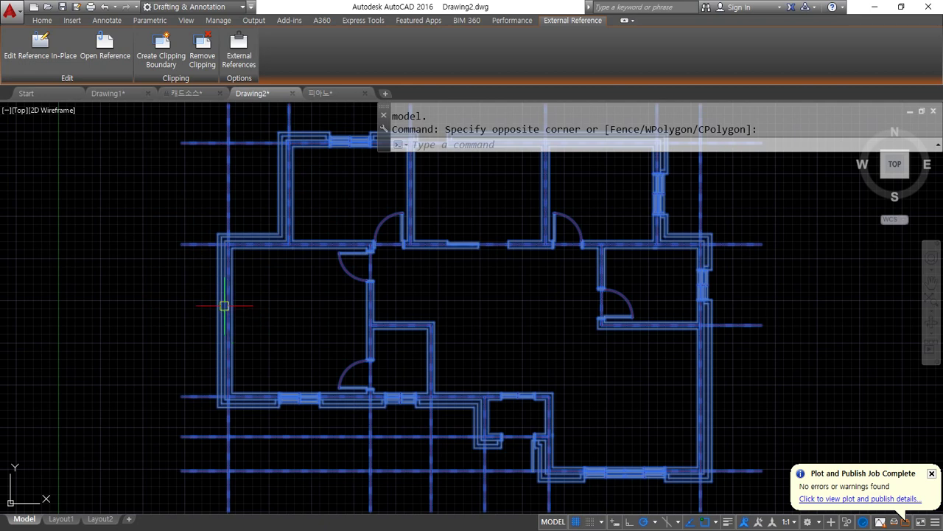
pyautogui.doubleClick(223, 305)
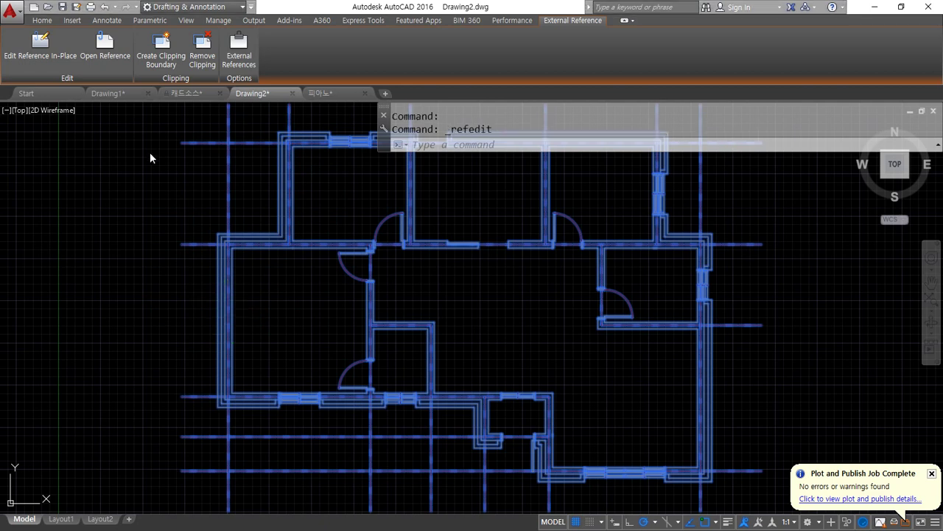
pyautogui.moveTo(262, 107)
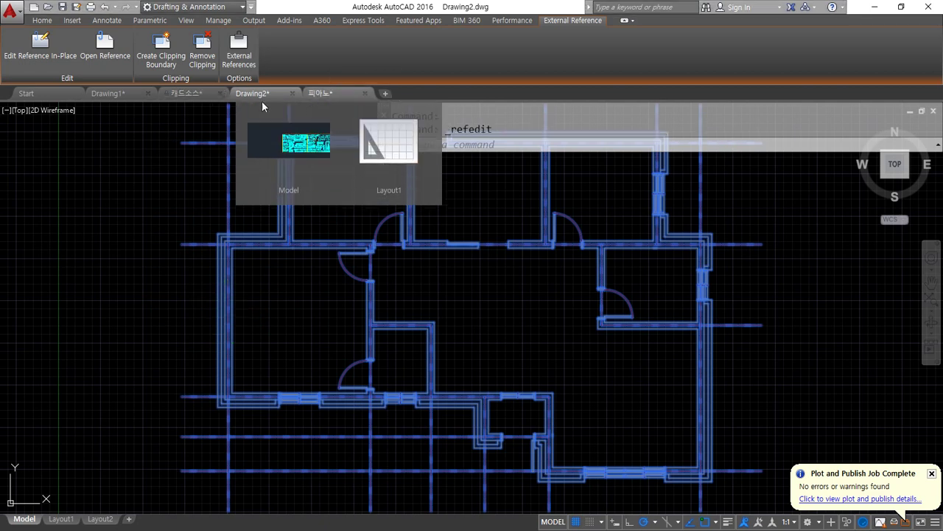
pyautogui.click(118, 94)
pyautogui.press('Escape')
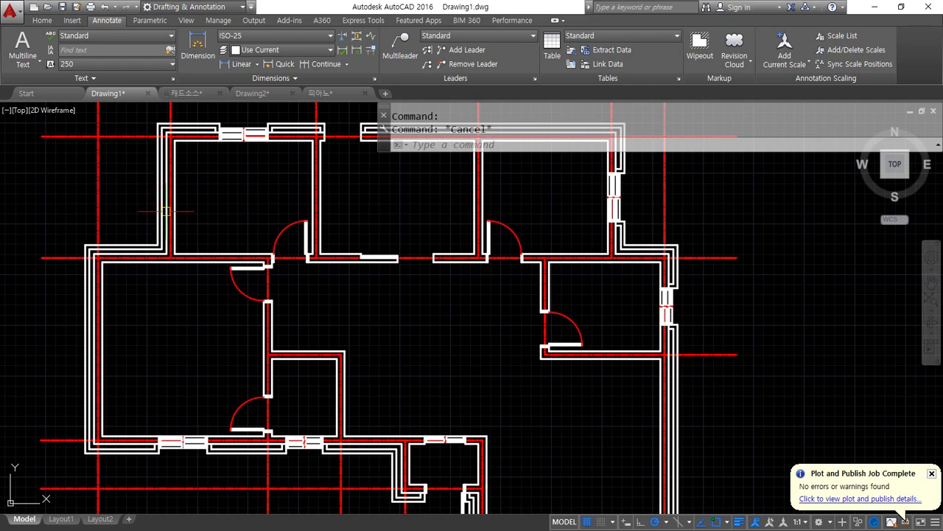
# - Open the inserted floor plan's block editing dialog in Drawing1, cancel it, and compare with the attached plan in Drawing2
pyautogui.hotkey('ctrl', 'a')
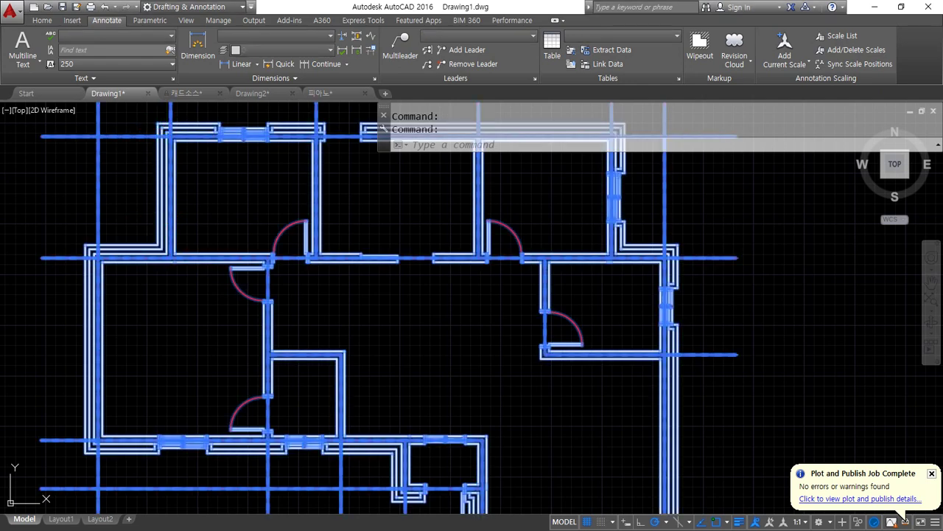
pyautogui.doubleClick(135, 244)
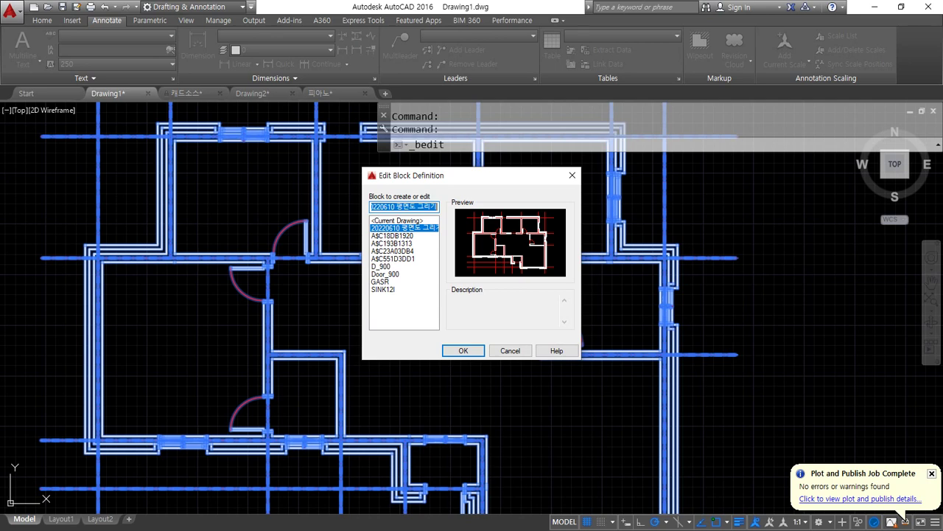
pyautogui.click(510, 351)
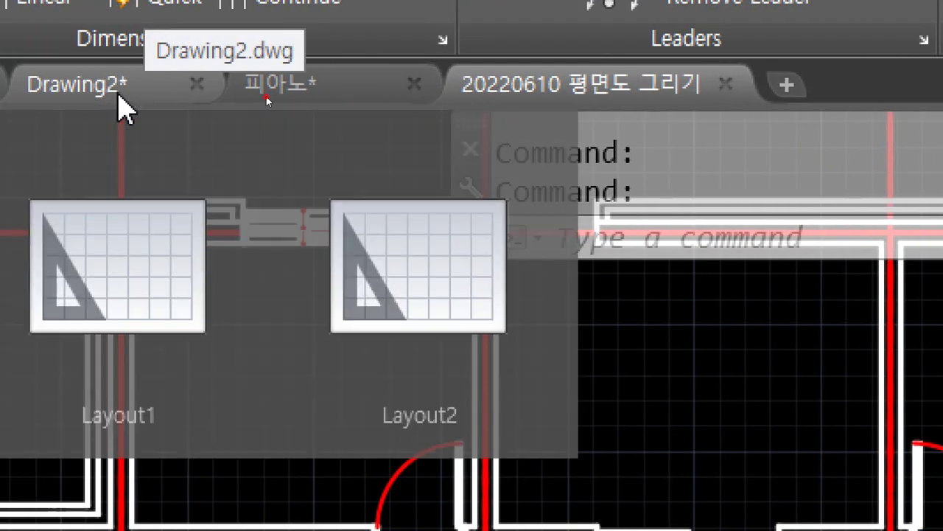
pyautogui.click(11, 87)
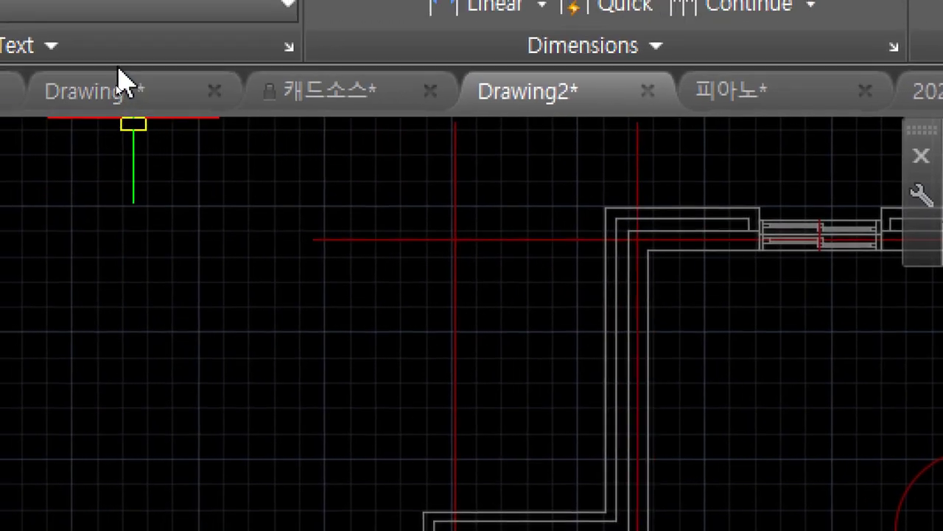
pyautogui.click(118, 93)
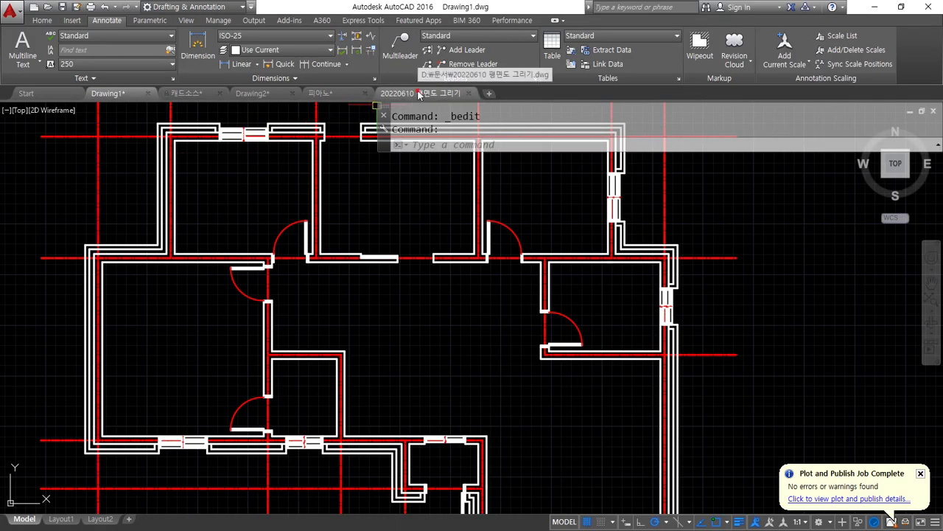
# - In the 20220610 평면도 그리기 drawing, draw circles of about 906 radius in the large left room and 557 in the upper-left room
pyautogui.click(418, 94)
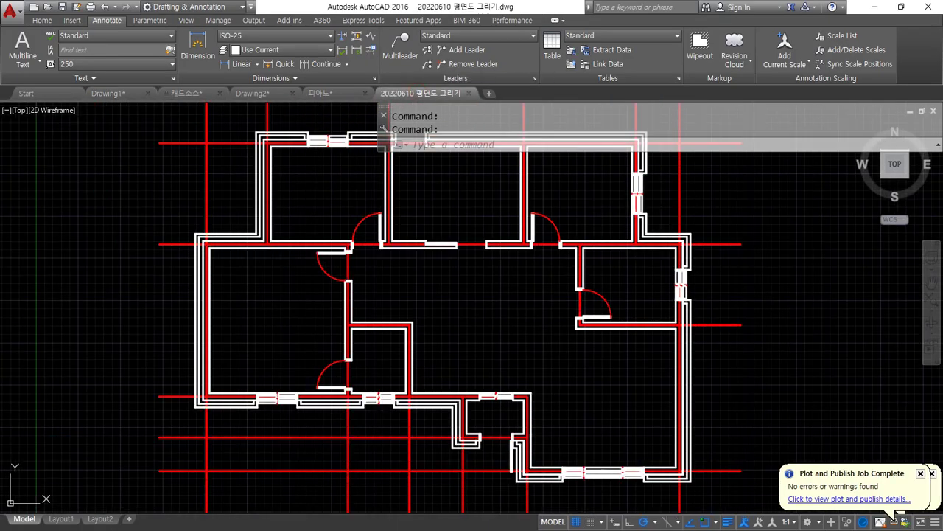
pyautogui.write('c')
pyautogui.press('Return')
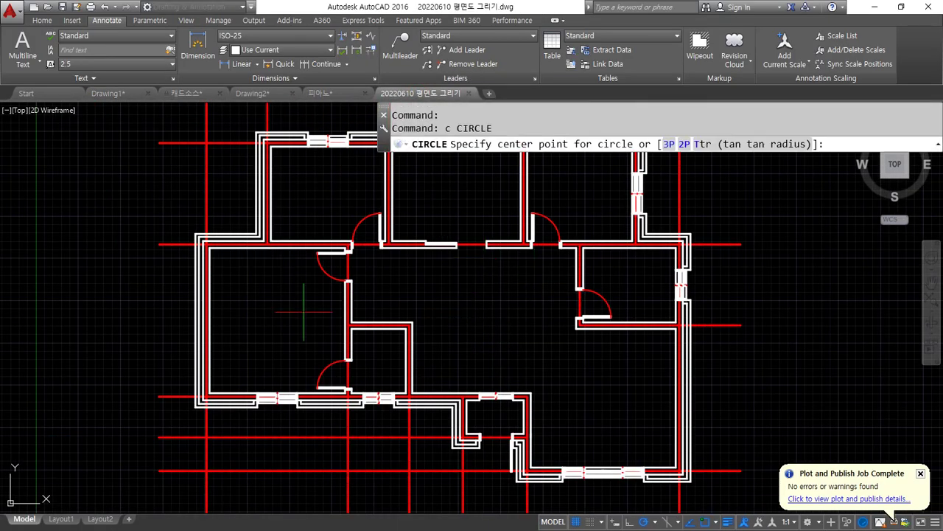
pyautogui.click(269, 320)
pyautogui.click(247, 298)
pyautogui.press('Return')
pyautogui.click(322, 190)
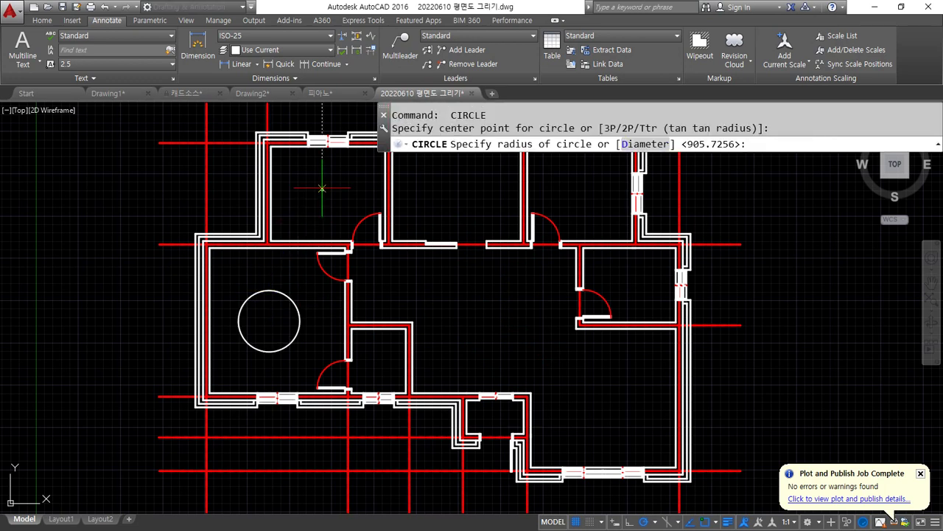
pyautogui.click(322, 170)
# - Draw a small circle in the upper middle room and one of about 453 radius in the upper-right room
pyautogui.press('Return')
pyautogui.click(458, 185)
pyautogui.click(458, 168)
pyautogui.press('Return')
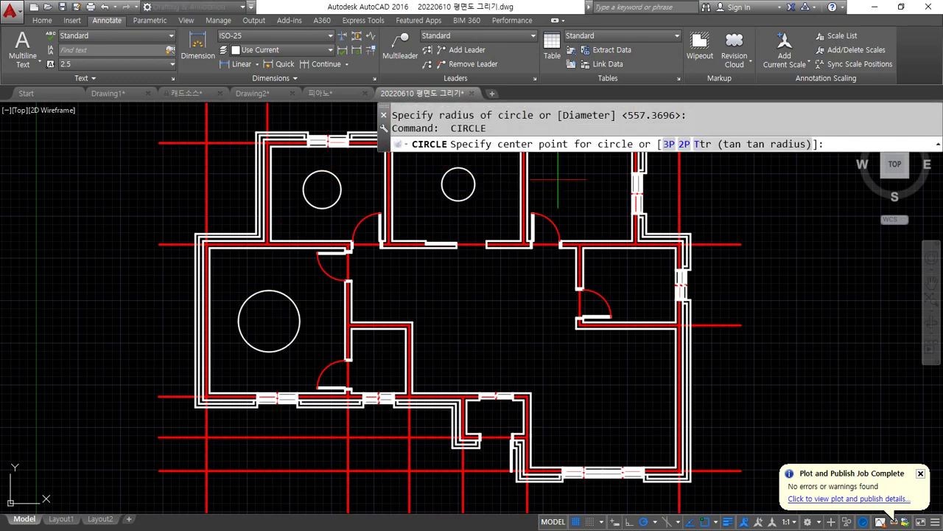
pyautogui.click(572, 184)
pyautogui.click(572, 168)
# - Draw a circle in the small right-hand room and circles of about 820 radius in the lower-right room and the central space
pyautogui.press('Return')
pyautogui.click(628, 285)
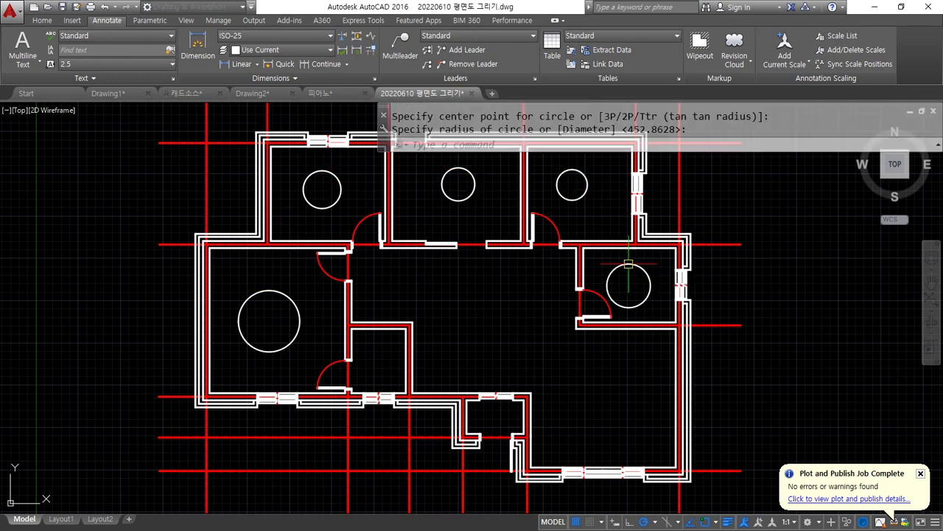
pyautogui.click(628, 263)
pyautogui.press('Return')
pyautogui.click(597, 392)
pyautogui.click(597, 363)
pyautogui.press('Return')
pyautogui.click(493, 327)
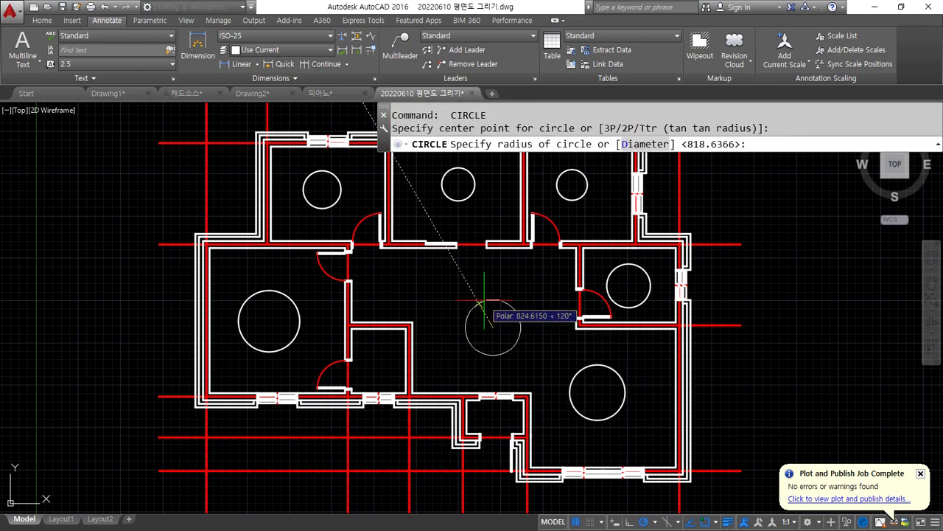
pyautogui.press('Return')
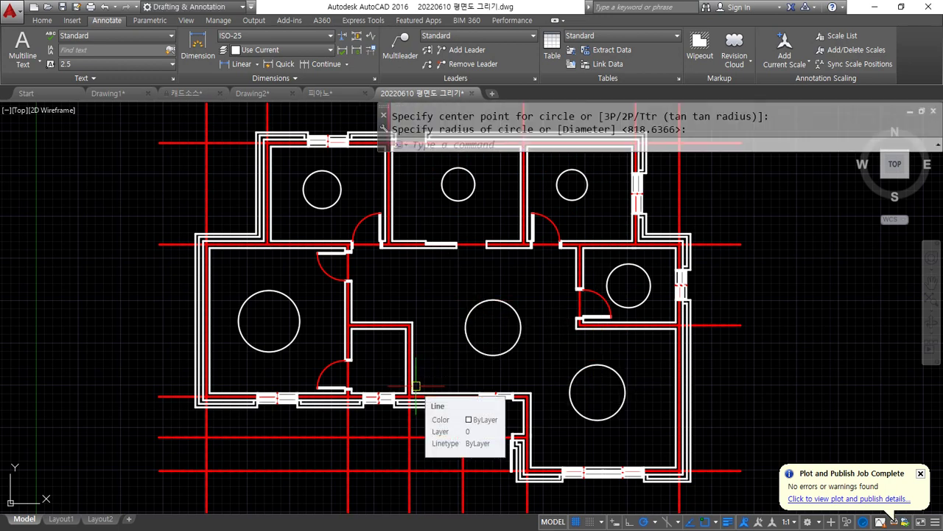
# - Save the floor plan source drawing and check the whole inserted block in Drawing1
pyautogui.hotkey('ctrl', 's')
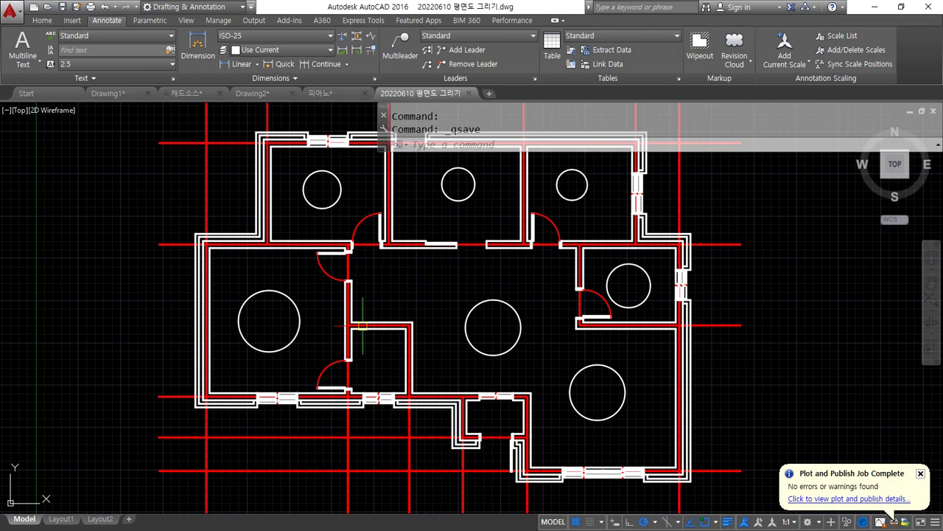
pyautogui.click(107, 93)
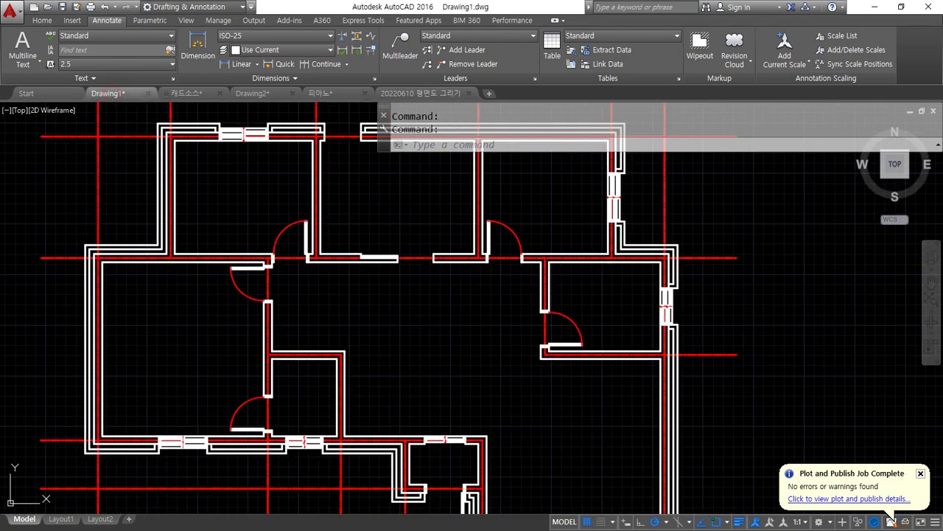
pyautogui.scroll(-2, 328, 286)
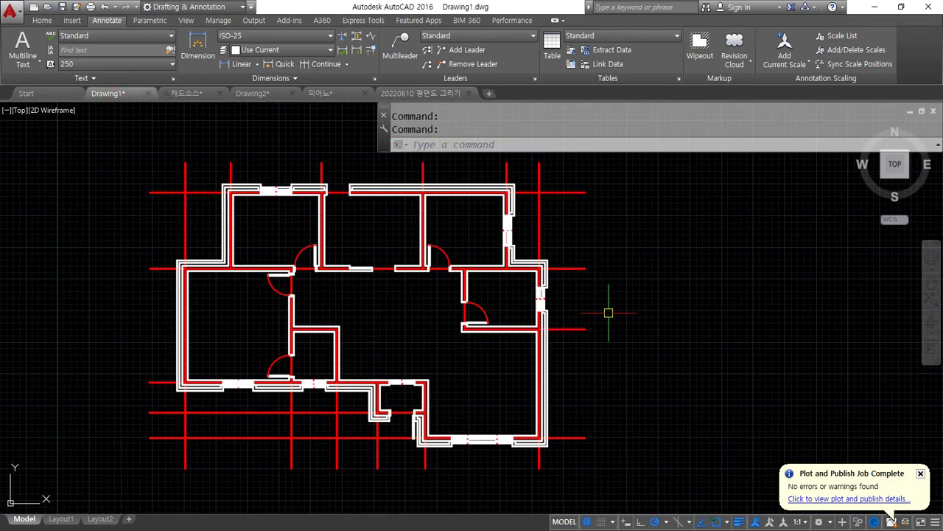
# - Reload the changed 20220610 평면도 그리기 reference in Drawing2 and select the updated floor plan
pyautogui.click(270, 92)
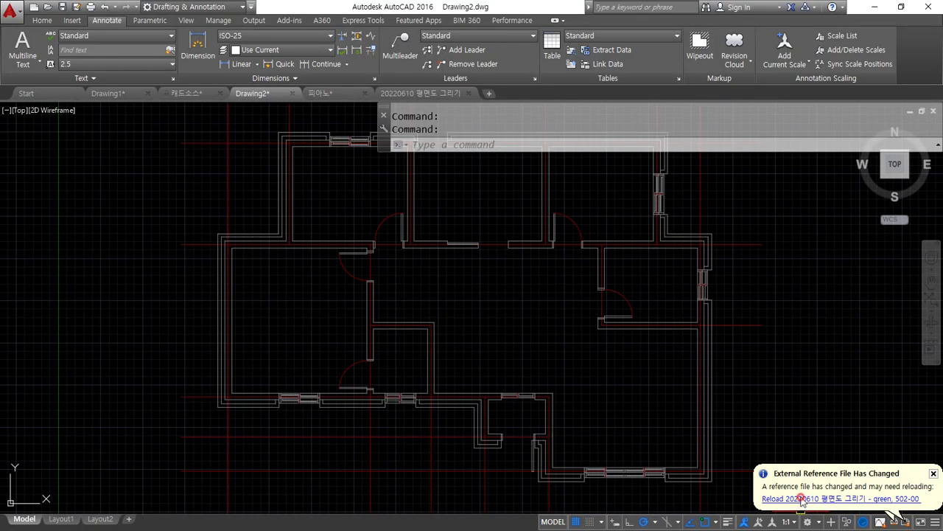
pyautogui.click(803, 499)
pyautogui.click(600, 332)
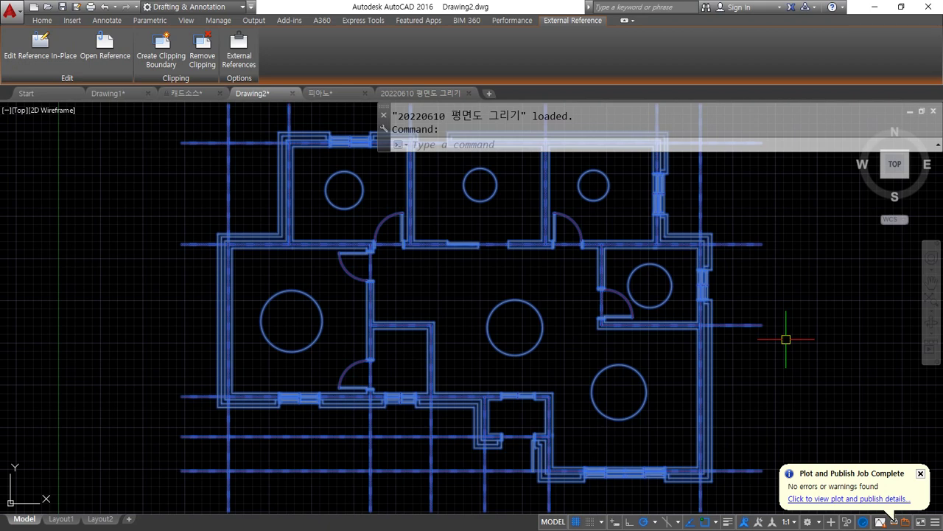
# - Review the file types that can be attached through the External References palette, close it, and clear the selection
pyautogui.write('xref')
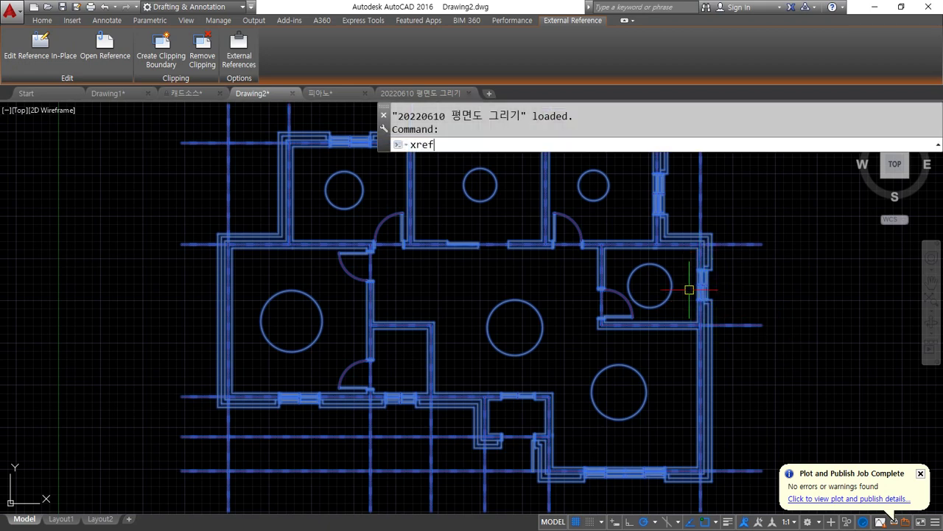
pyautogui.press('Return')
pyautogui.click(213, 164)
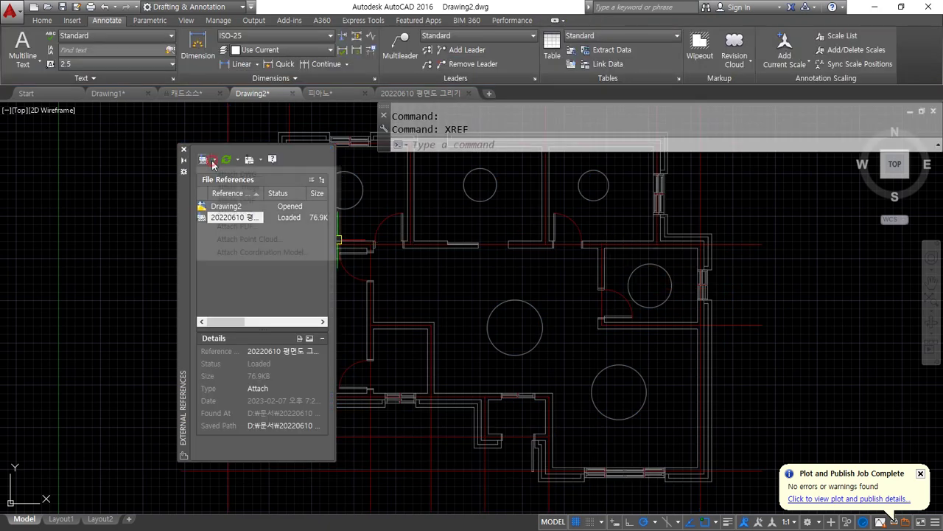
pyautogui.click(214, 164)
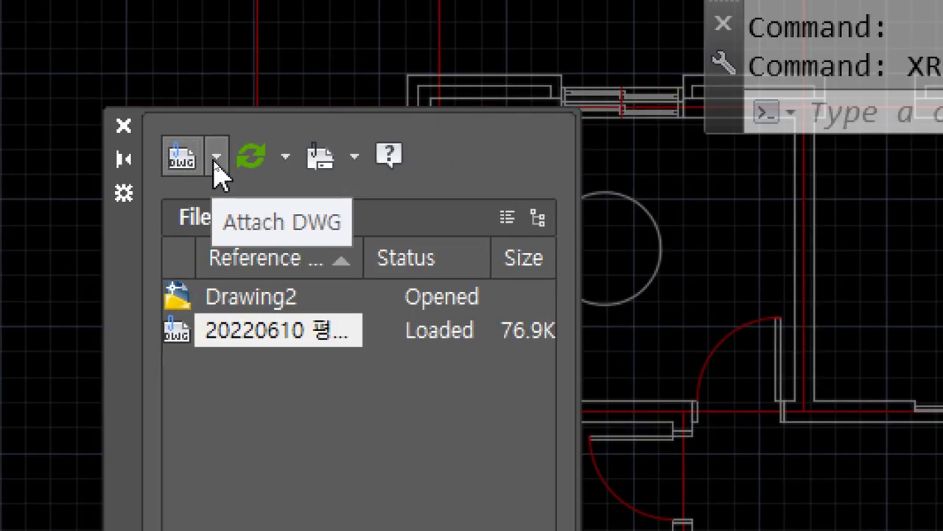
pyautogui.click(213, 163)
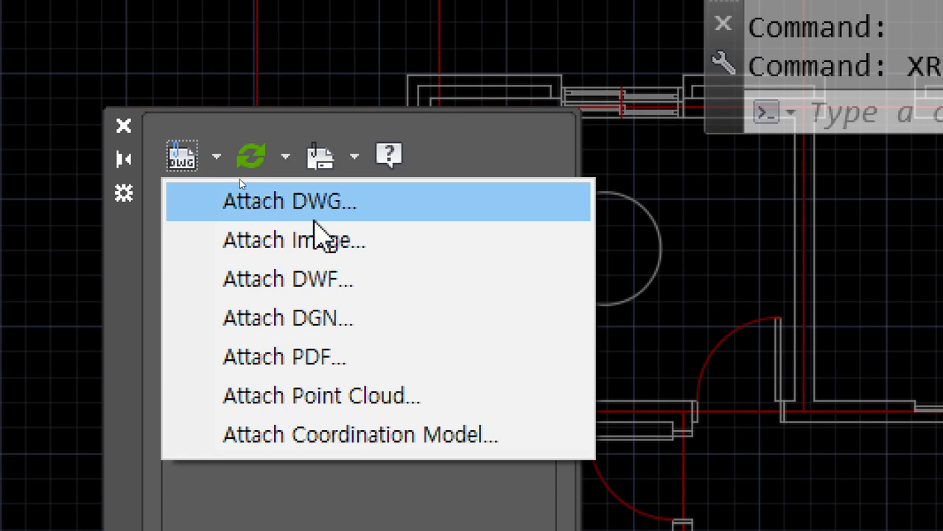
pyautogui.press('Escape')
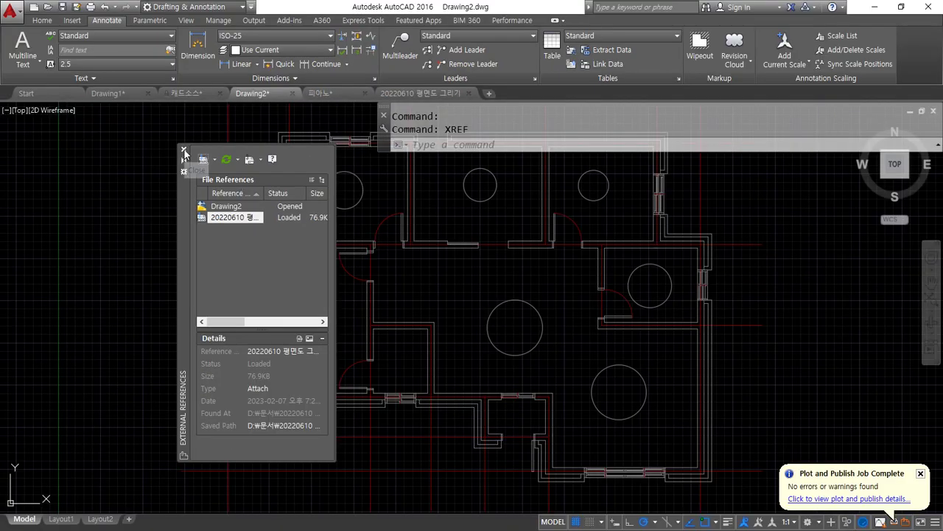
pyautogui.click(184, 150)
pyautogui.click(185, 207)
pyautogui.click(211, 169)
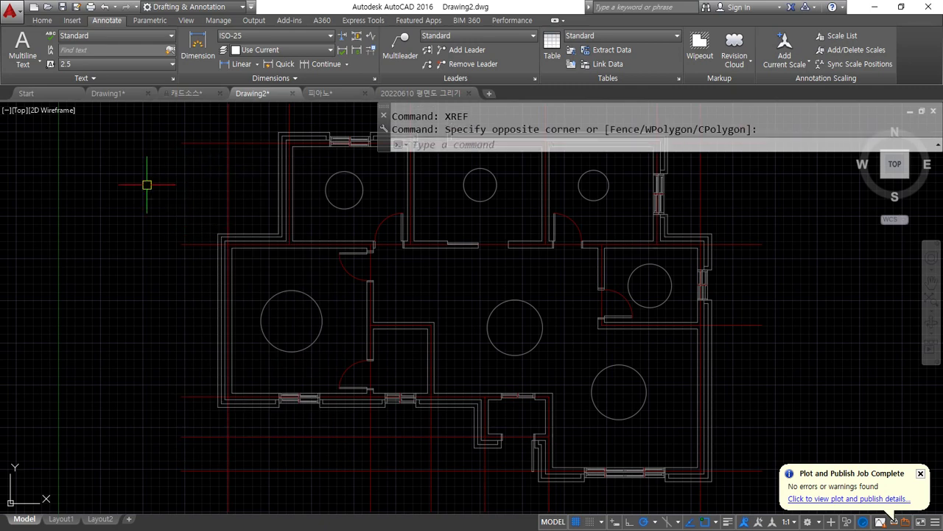
# - Reopen the External References palette, switch to the 20220610 평면도 그리기 drawing, and move the palette clear of the upper-left room
pyautogui.write('xref')
pyautogui.press('Return')
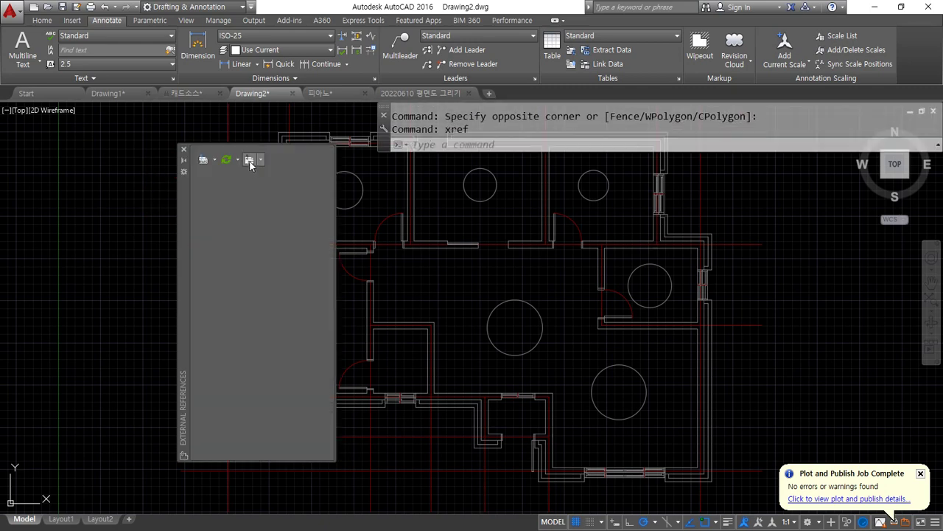
pyautogui.click(413, 93)
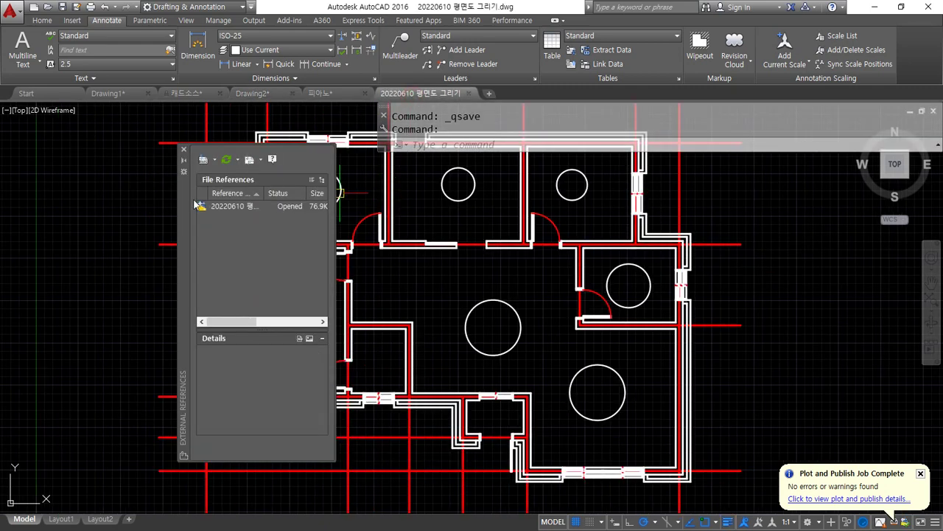
pyautogui.moveTo(181, 199); pyautogui.dragTo(55, 174)
# - Erase all seven circles from the floor plan rooms and save the source drawing
pyautogui.click(304, 197)
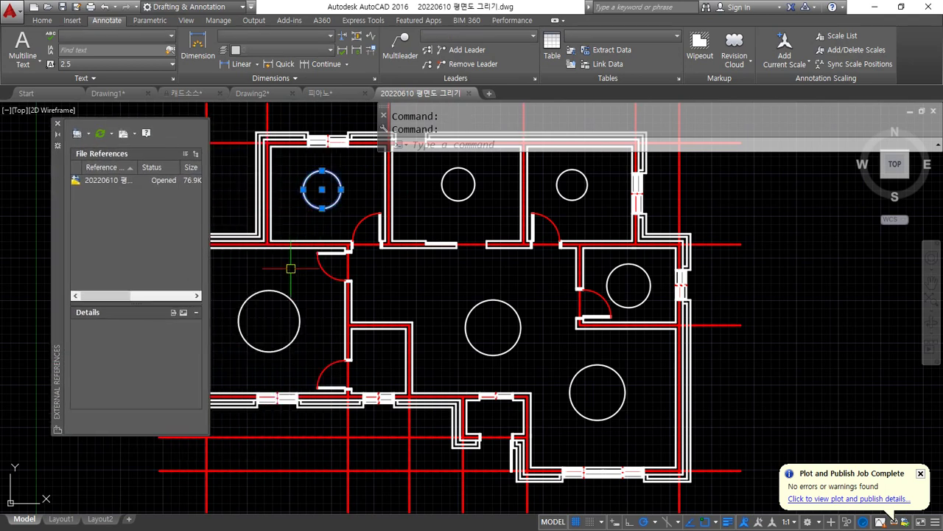
pyautogui.press('Delete')
pyautogui.click(285, 295)
pyautogui.press('Delete')
pyautogui.click(472, 193)
pyautogui.press('Delete')
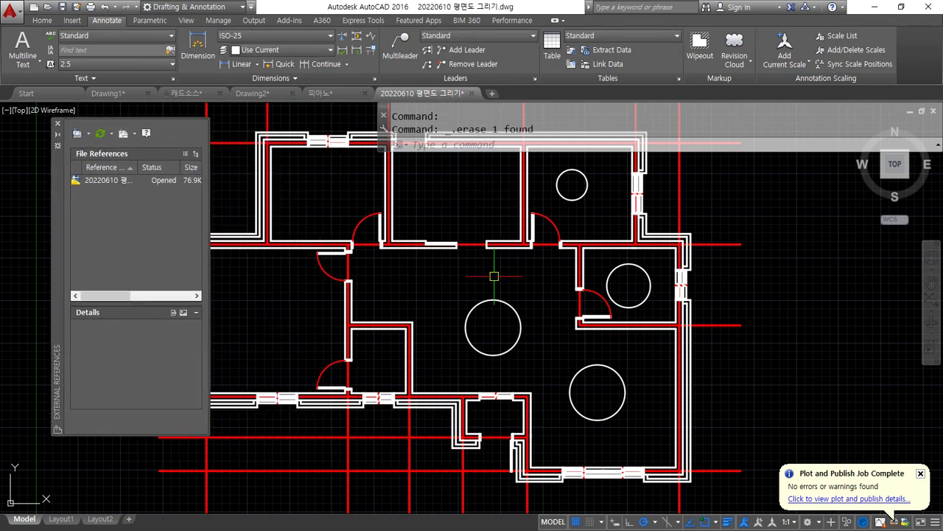
pyautogui.click(493, 300)
pyautogui.press('Delete')
pyautogui.click(582, 188)
pyautogui.press('Delete')
pyautogui.click(641, 273)
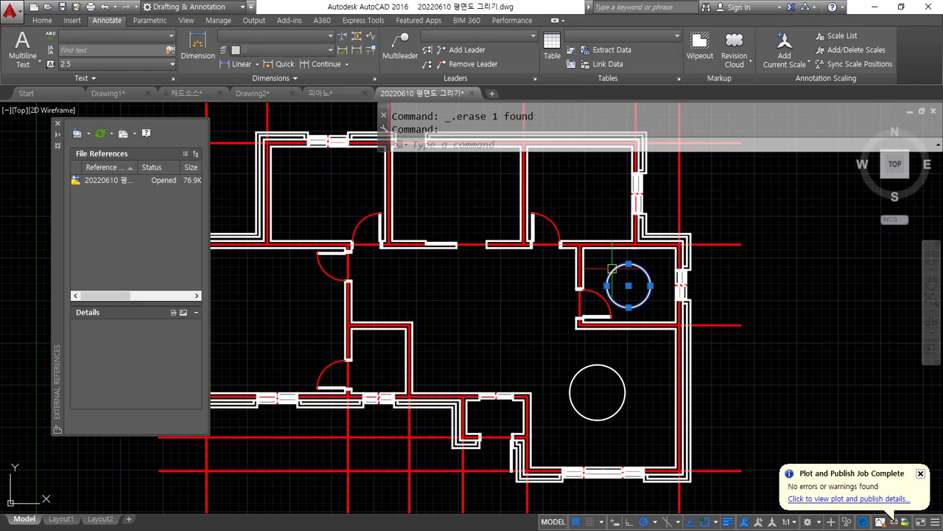
pyautogui.press('Delete')
pyautogui.click(608, 370)
pyautogui.press('Delete')
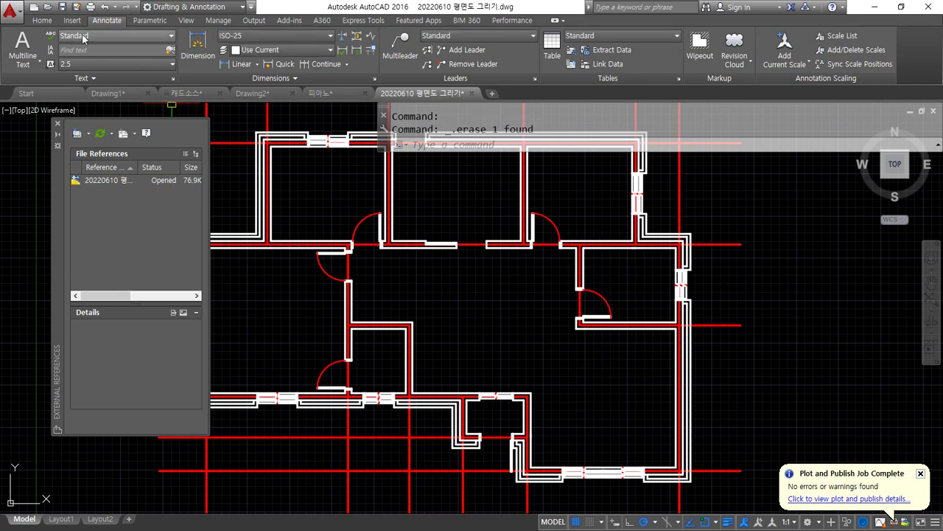
pyautogui.hotkey('ctrl', 's')
# - In Drawing2, widen the External References palette and its name and status columns to examine the reference's status and saved path
pyautogui.click(251, 93)
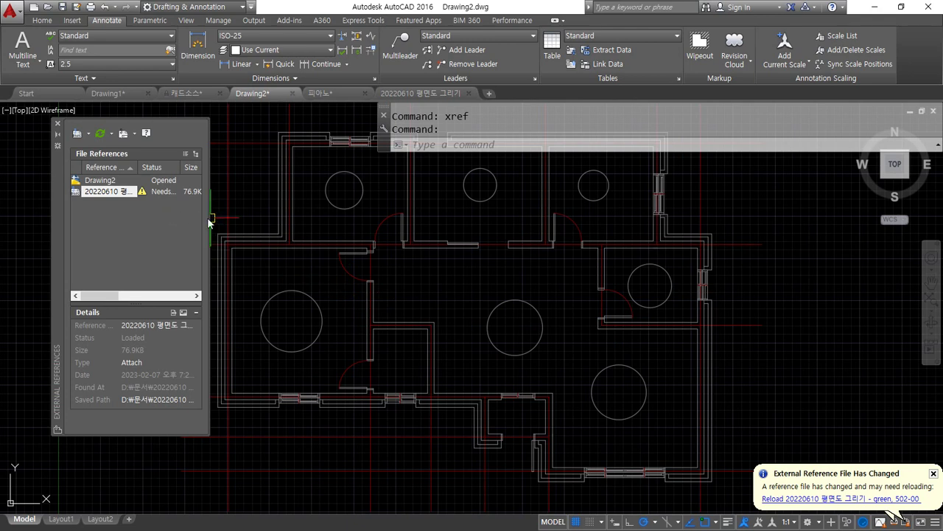
pyautogui.moveTo(210, 220); pyautogui.dragTo(544, 248)
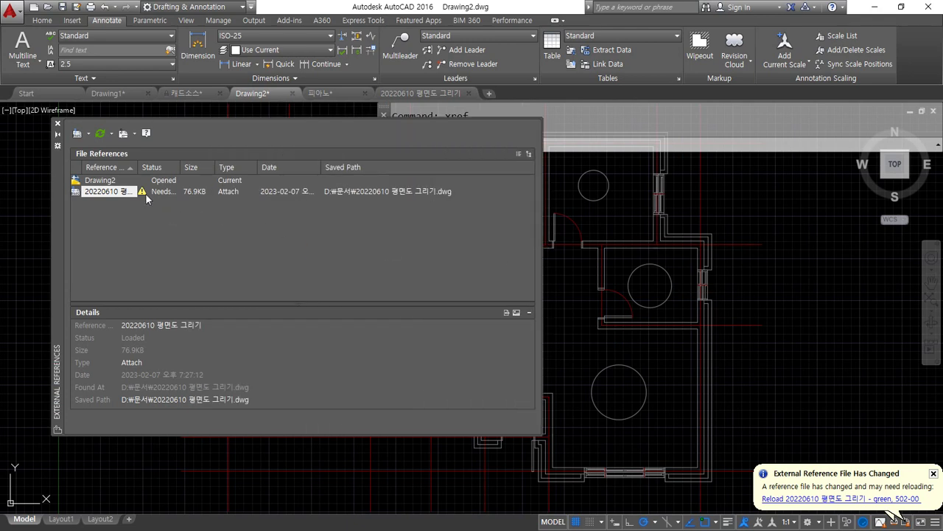
pyautogui.moveTo(136, 169); pyautogui.dragTo(173, 168)
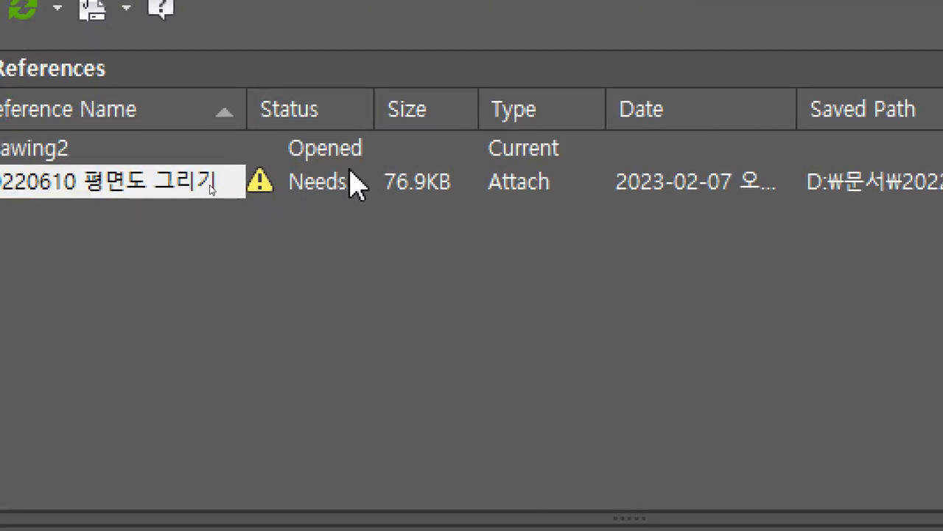
pyautogui.click(388, 110)
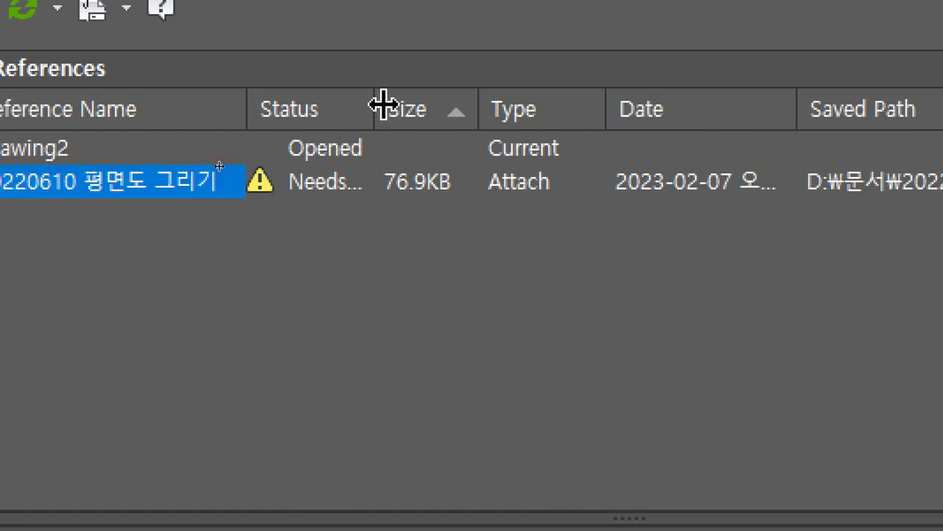
pyautogui.moveTo(383, 107); pyautogui.dragTo(474, 111)
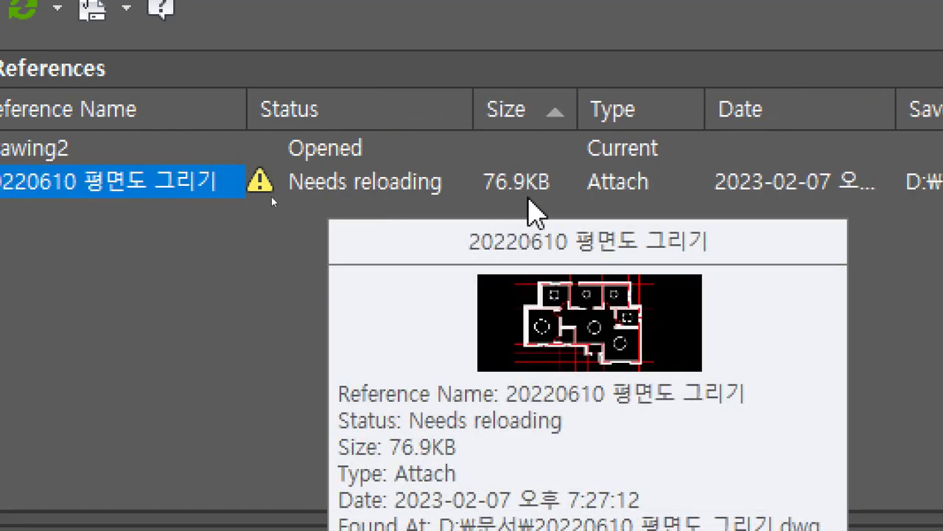
pyautogui.hscroll(5, 821, 198)
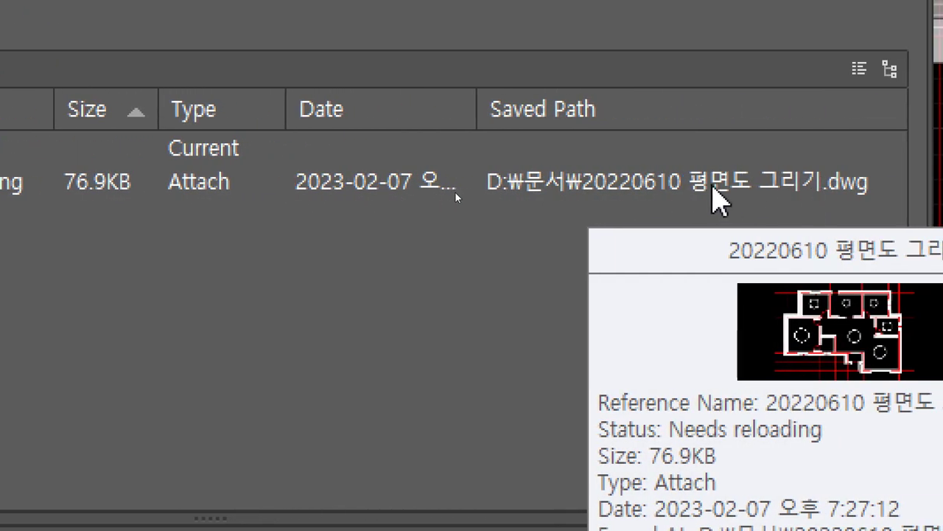
# - Examine the floor plan reference's details and saved path, narrow the palette, and browse the path's folder without choosing a file
pyautogui.moveTo(596, 204)
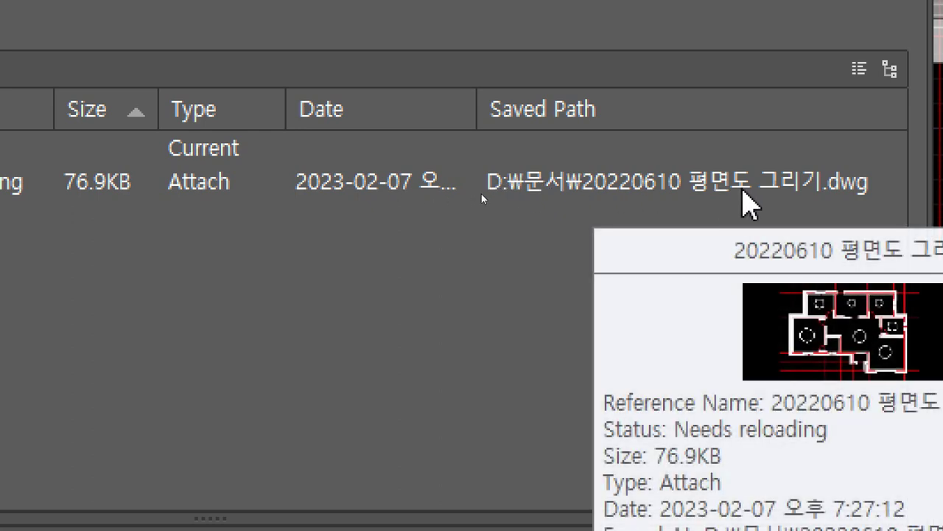
pyautogui.click(121, 186)
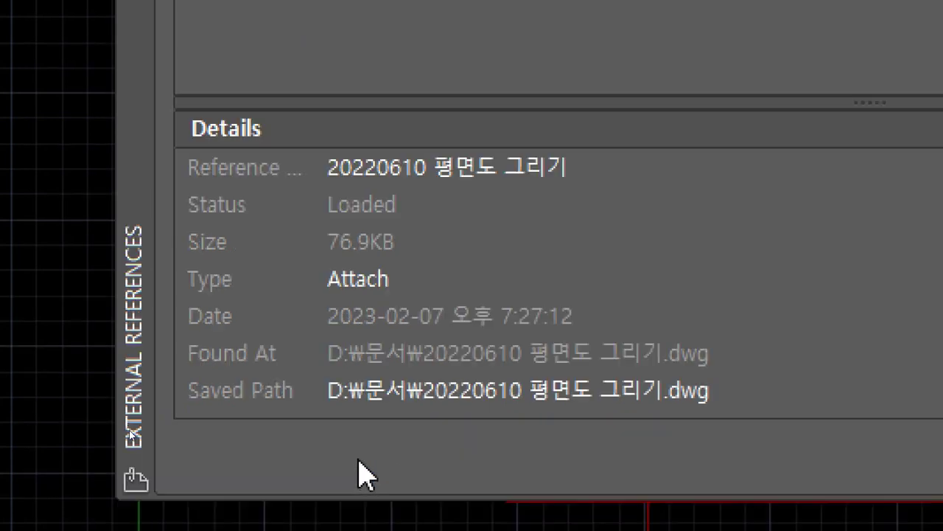
pyautogui.click(514, 367)
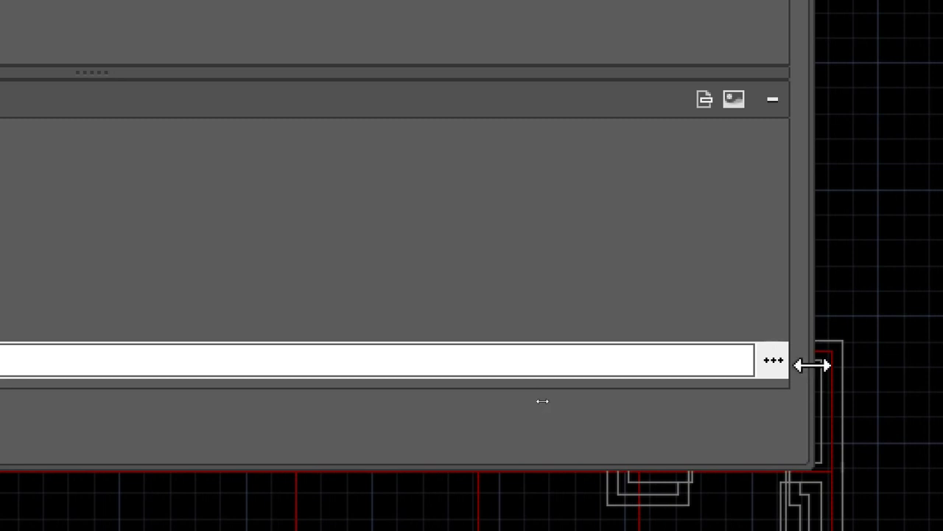
pyautogui.moveTo(811, 362); pyautogui.dragTo(118, 320)
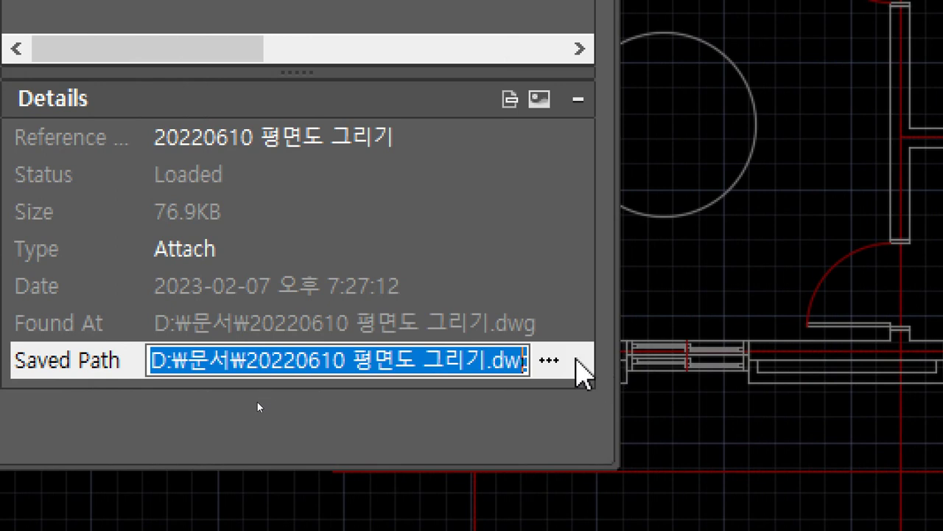
pyautogui.click(544, 367)
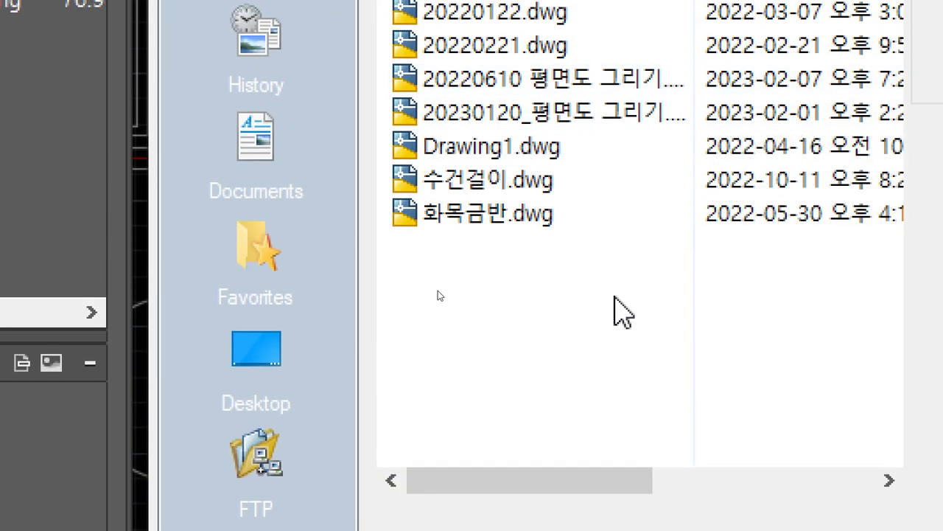
pyautogui.press('Escape')
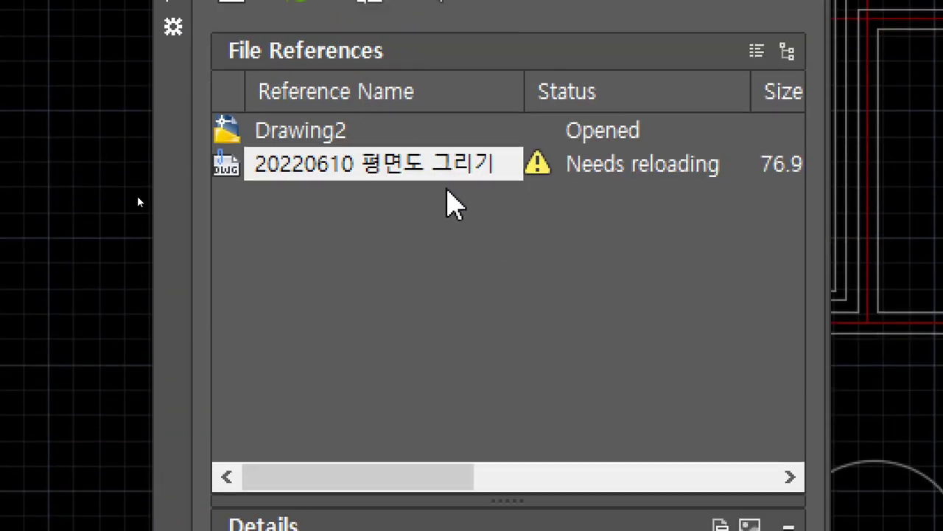
# - Reload the 20220610 평면도 그리기 reference in Drawing2, then close and reopen the External References palette with XREF
pyautogui.rightClick(413, 178)
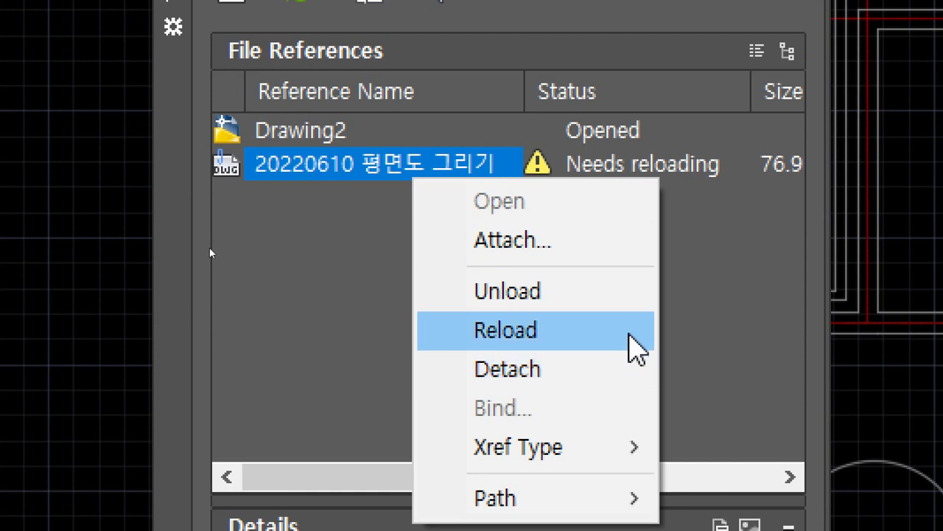
pyautogui.click(632, 345)
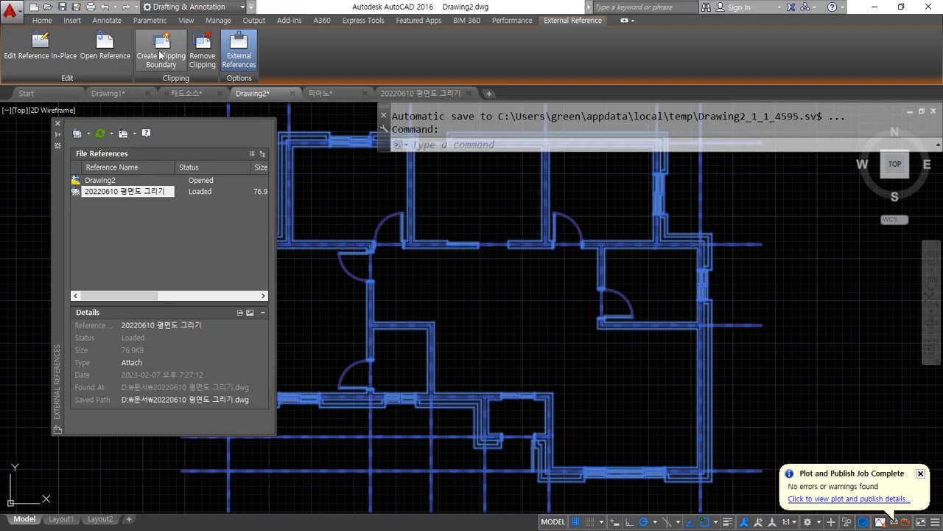
pyautogui.click(57, 123)
pyautogui.write('xref')
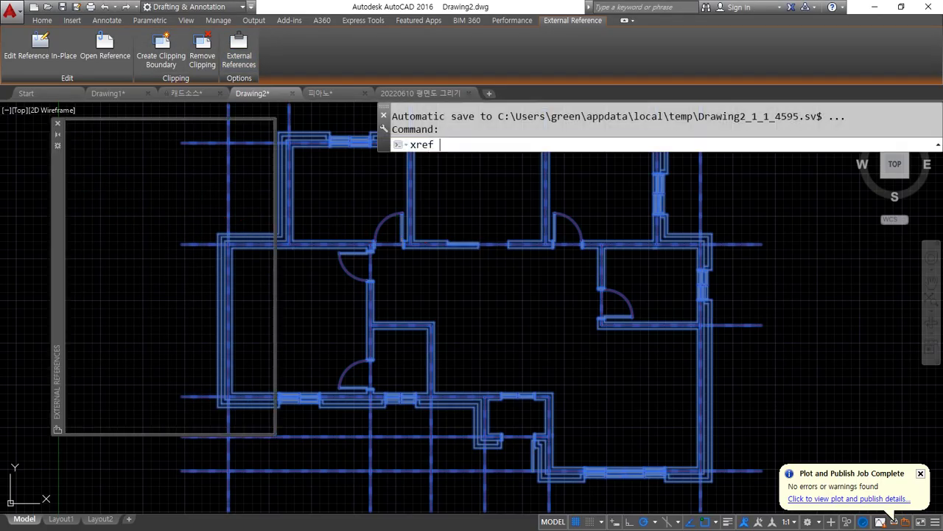
pyautogui.press('Return')
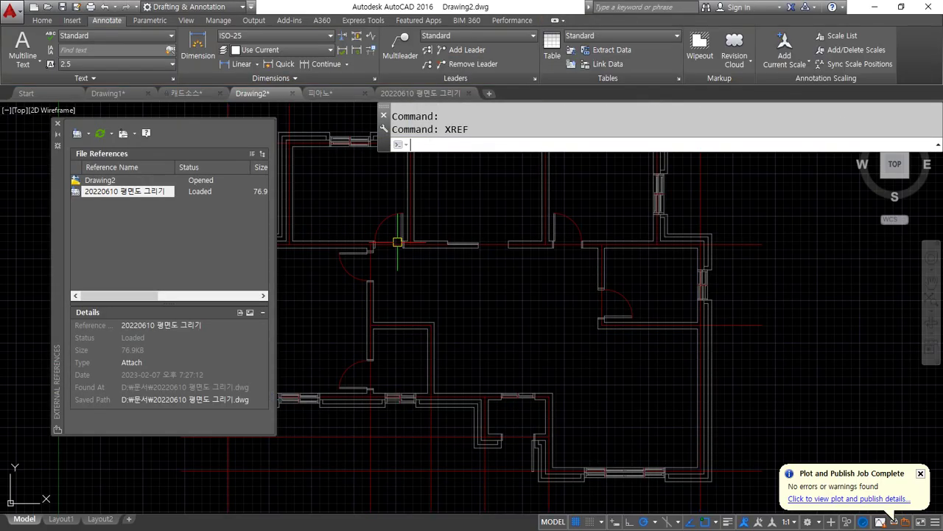
# - Bind the 20220610 평면도 그리기 reference into Drawing2 using the Insert bind type
pyautogui.rightClick(149, 193)
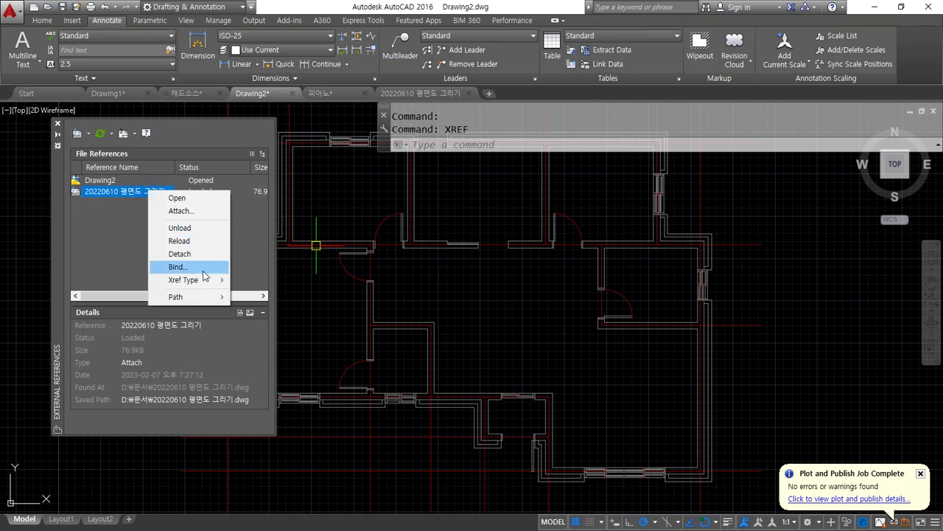
pyautogui.click(391, 352)
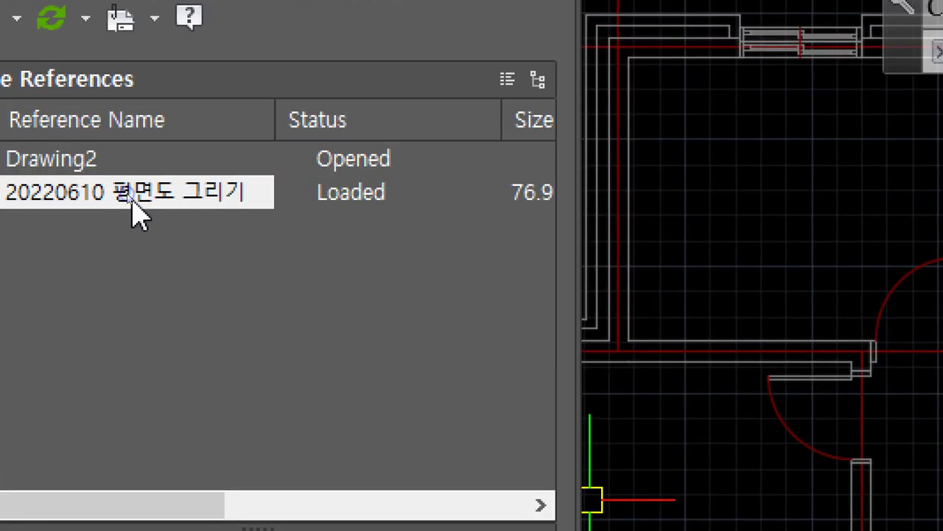
pyautogui.rightClick(134, 203)
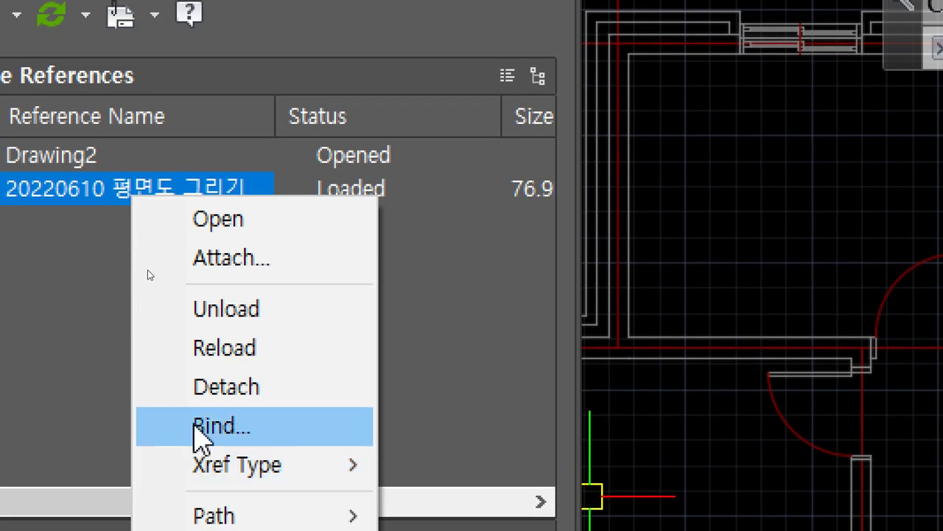
pyautogui.click(303, 438)
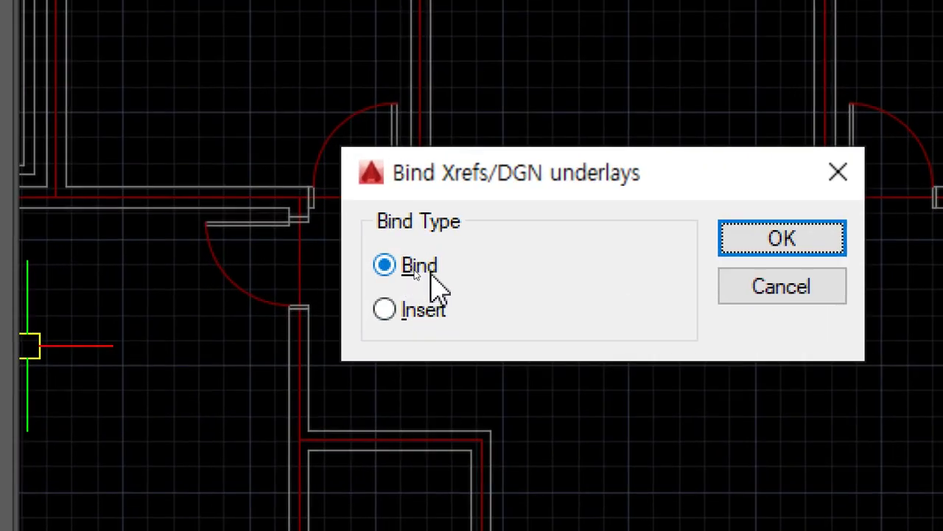
pyautogui.click(425, 312)
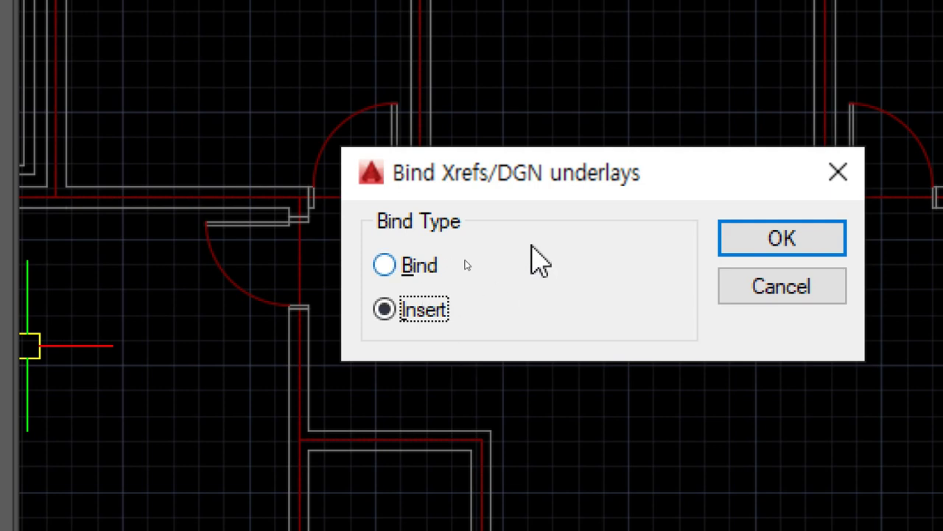
pyautogui.click(770, 230)
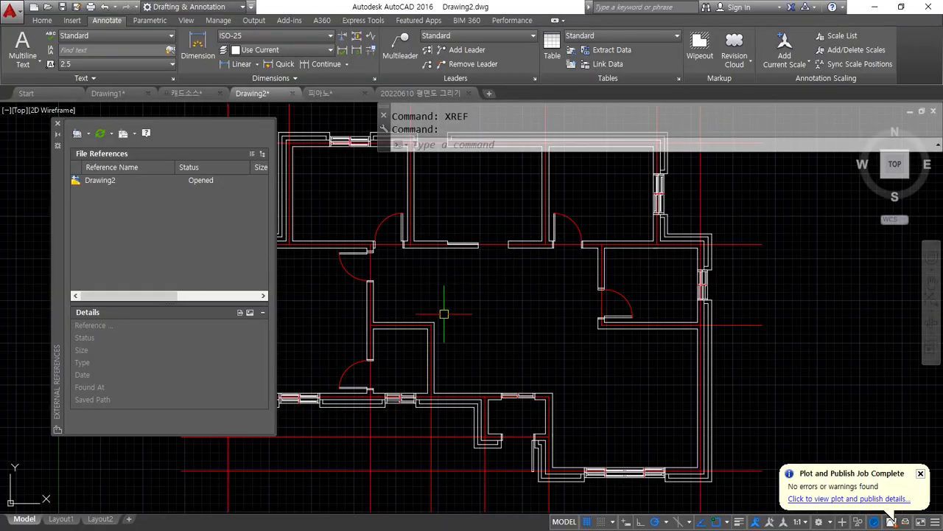
# - Select the bound floor plan with a selection window to examine how its objects are grouped
pyautogui.click(500, 429)
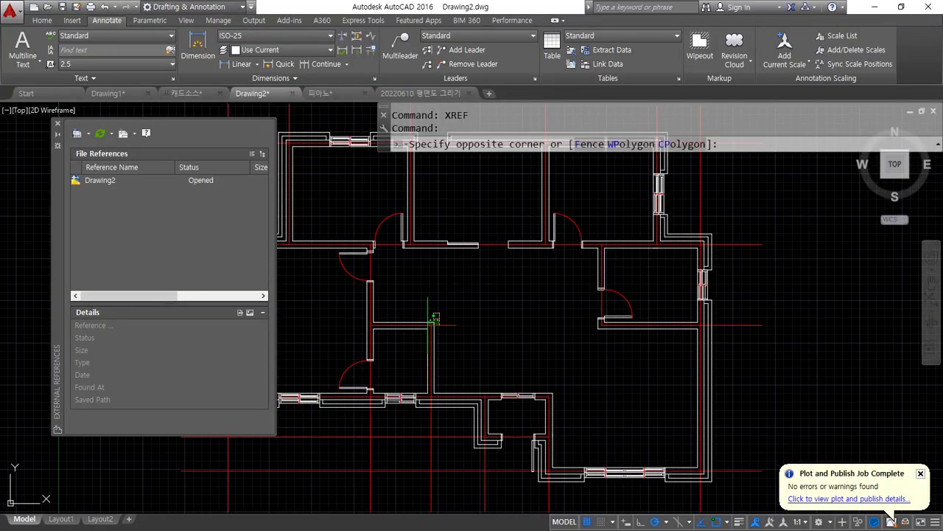
pyautogui.click(407, 397)
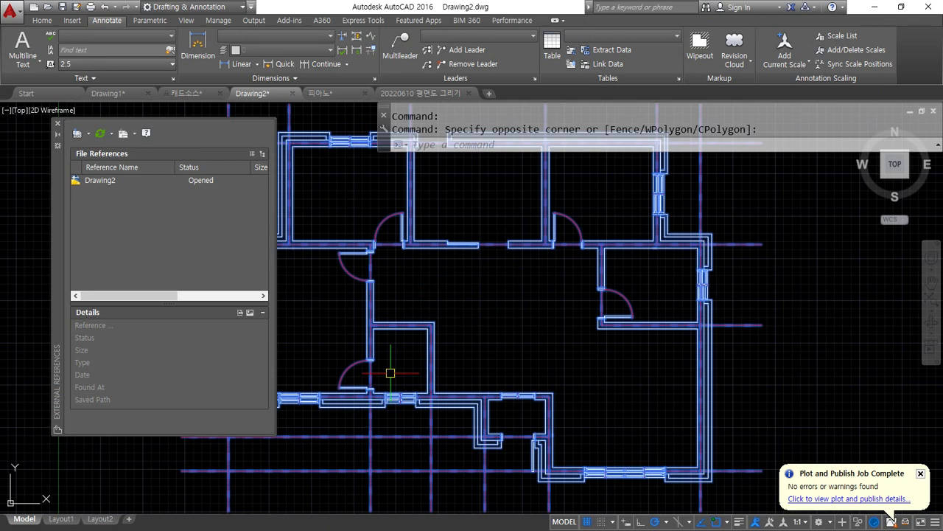
pyautogui.scroll(-2, 556, 357)
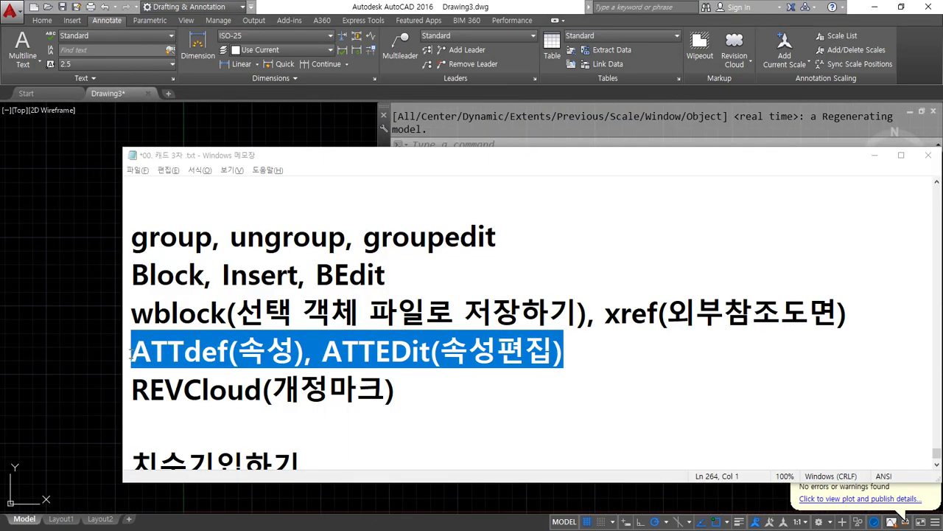
# - Highlight the ATTdef and ATTEDit line in the Notepad command notes and return to AutoCAD's empty Drawing3
pyautogui.moveTo(131, 355); pyautogui.dragTo(593, 350)
pyautogui.click(607, 351)
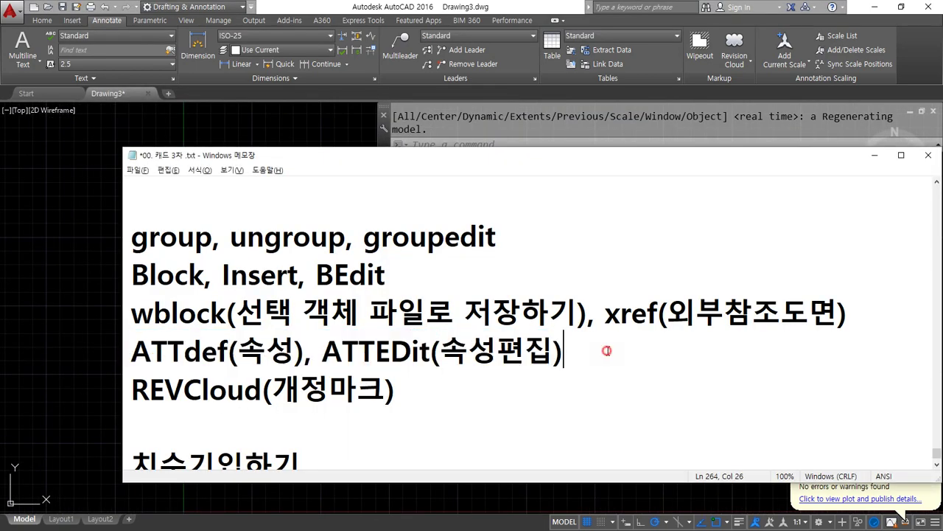
pyautogui.moveTo(130, 355); pyautogui.dragTo(602, 354)
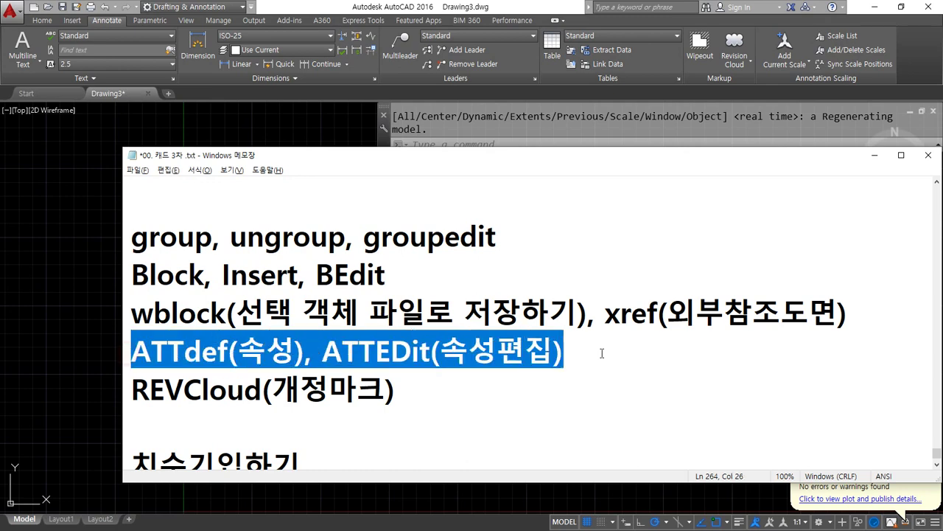
pyautogui.click(62, 280)
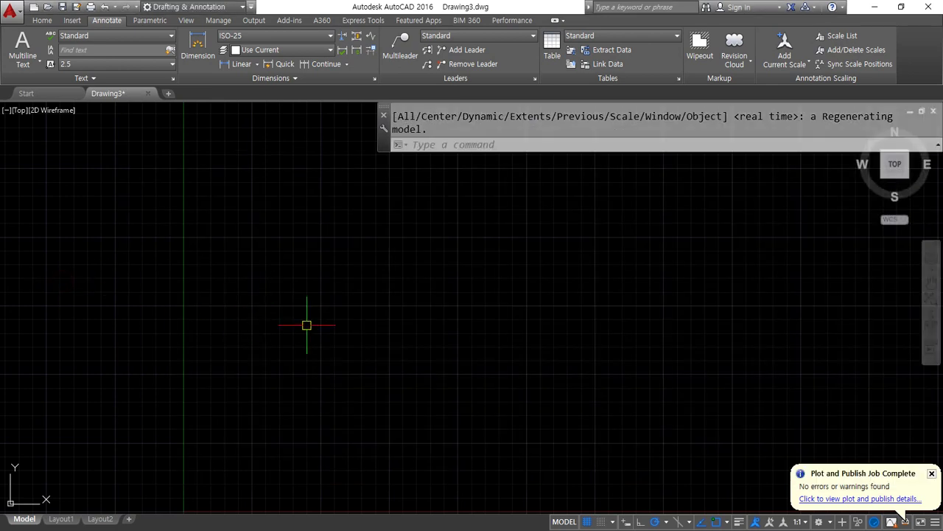
# - Draw a horizontal and a vertical construction line through one point near the origin and turn on lineweight display
pyautogui.write('xl')
pyautogui.press('Return')
pyautogui.click(316, 371)
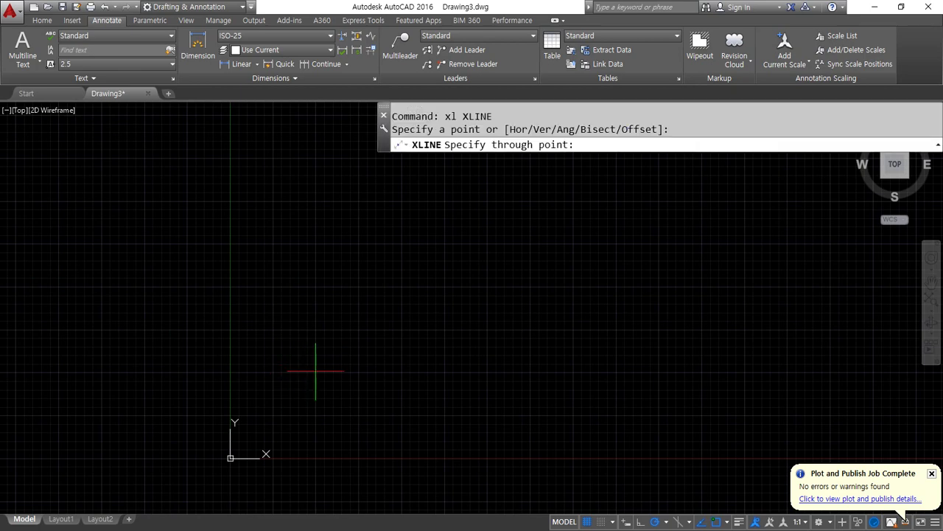
pyautogui.click(344, 371)
pyautogui.click(316, 354)
pyautogui.press('Return')
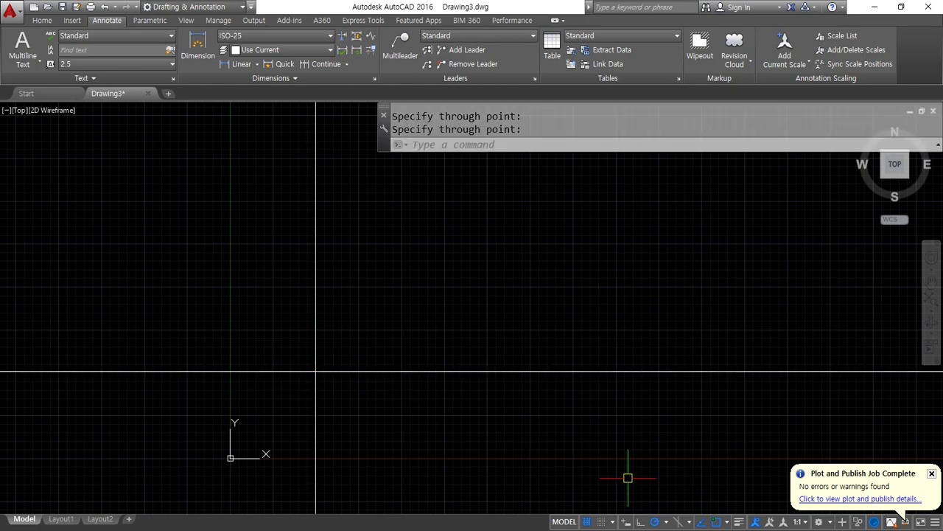
pyautogui.click(739, 521)
pyautogui.scroll(4, 343, 374)
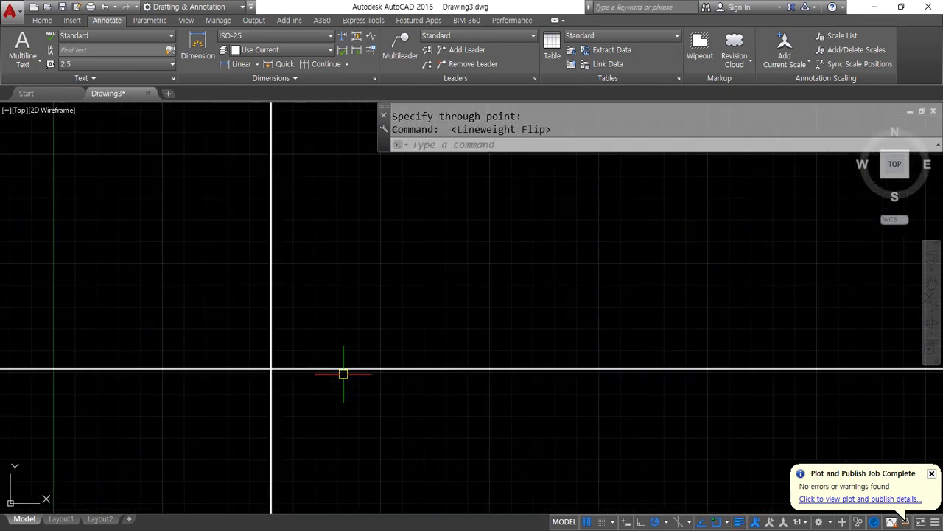
# - Offset the horizontal construction line upward three times in succession at a distance of 8
pyautogui.write('o')
pyautogui.press('Return')
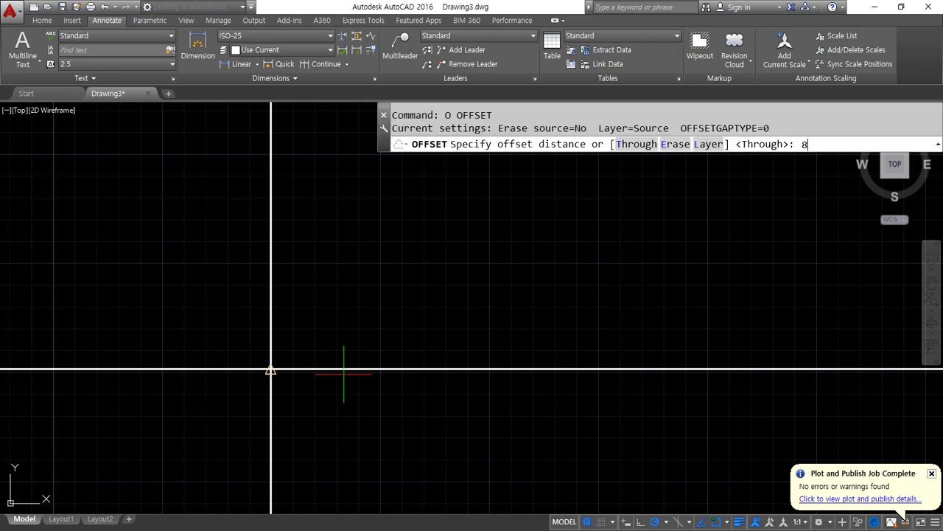
pyautogui.press('Return')
pyautogui.click(332, 368)
pyautogui.click(332, 346)
pyautogui.click(333, 352)
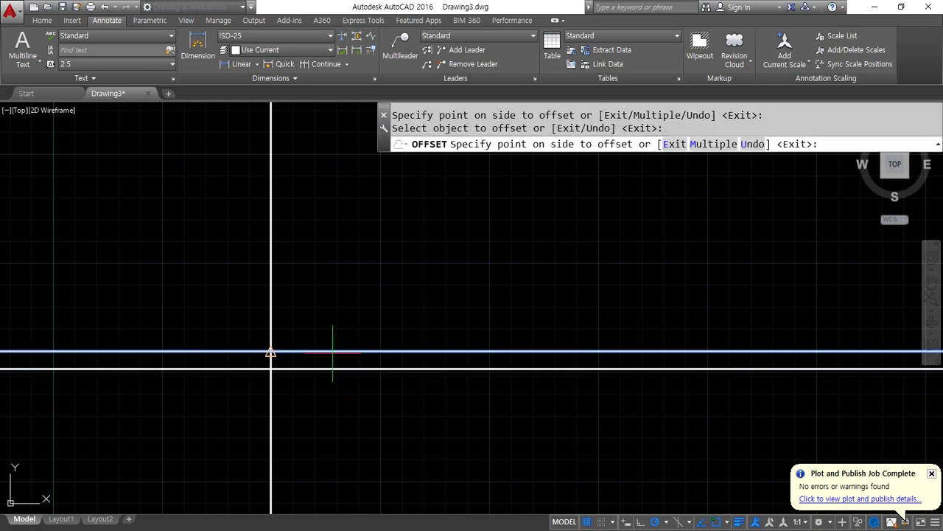
pyautogui.click(332, 334)
pyautogui.click(335, 335)
pyautogui.click(337, 295)
pyautogui.press('Return')
# - Offset the vertical construction line 20 to the right
pyautogui.press('Return')
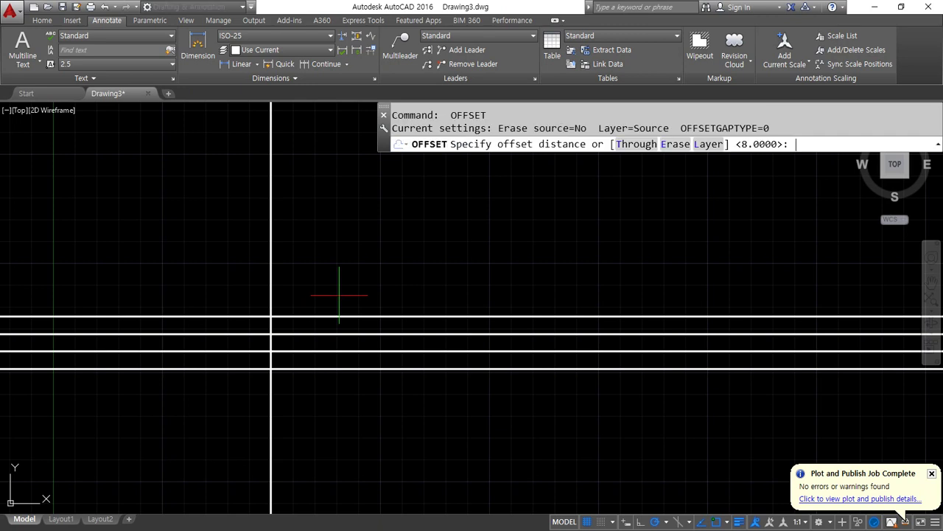
pyautogui.write('20')
pyautogui.press('Return')
pyautogui.click(272, 297)
pyautogui.click(313, 298)
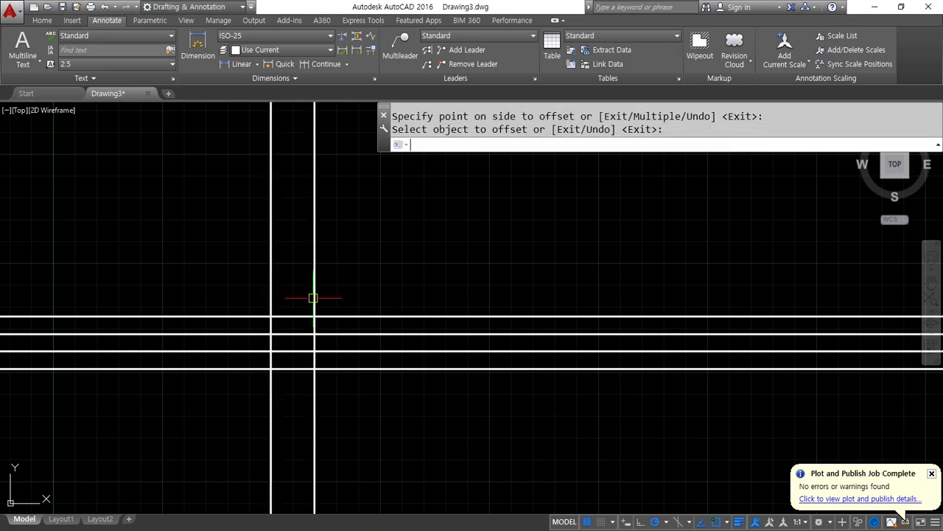
pyautogui.press('Return')
# - Offset the second vertical construction line 30 to the right
pyautogui.press('Return')
pyautogui.write('30')
pyautogui.press('Return')
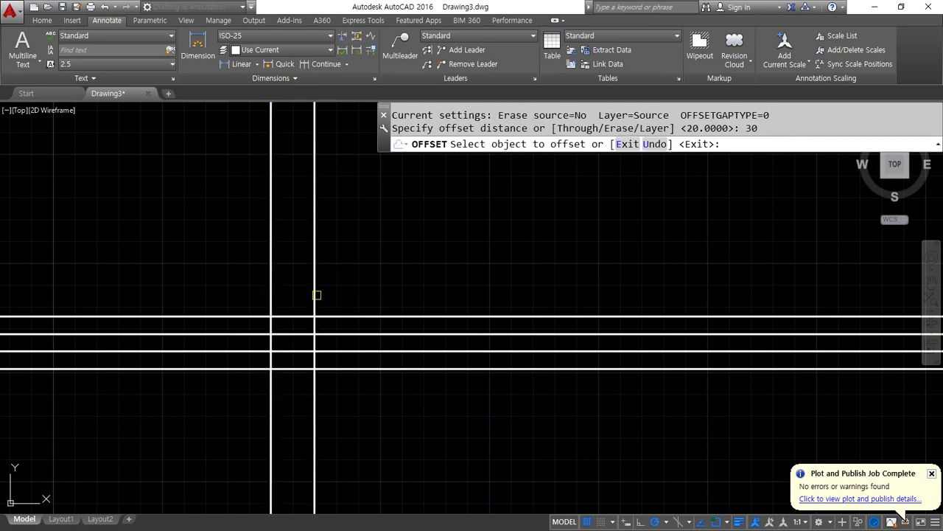
pyautogui.click(314, 296)
pyautogui.click(432, 366)
pyautogui.press('Return')
# - Trim away all line portions outside the outer boundary to leave a table of three rows and two columns
pyautogui.write('tr')
pyautogui.press('Return')
pyautogui.press('Return')
pyautogui.click(439, 368)
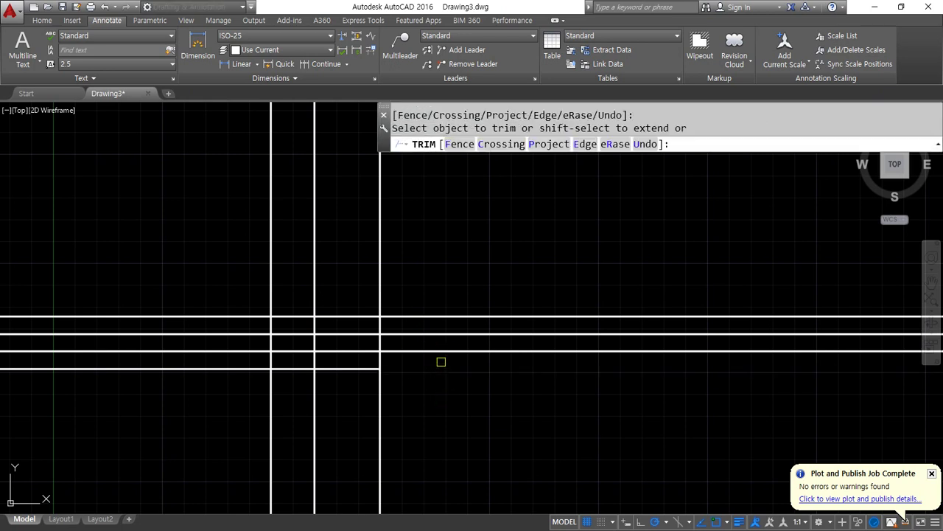
pyautogui.click(431, 290)
pyautogui.click(412, 366)
pyautogui.click(407, 288)
pyautogui.click(232, 255)
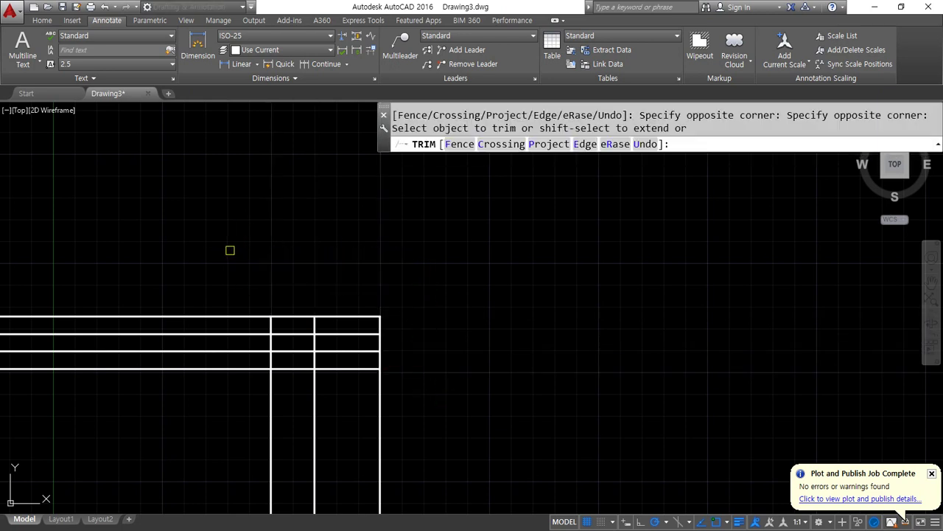
pyautogui.click(230, 252)
pyautogui.click(201, 409)
pyautogui.click(228, 408)
pyautogui.click(435, 414)
pyautogui.press('Return')
# - Add a vertical linear dimension for the top row's height on the outer left of the table
pyautogui.scroll(5, 342, 353)
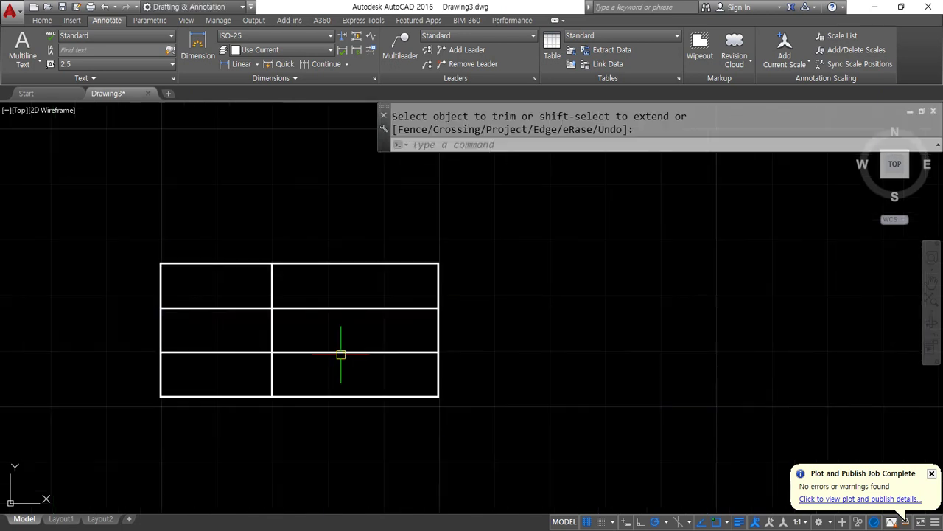
pyautogui.moveTo(205, 356)
pyautogui.mouseDown(button='middle')
pyautogui.moveTo(331, 384)
pyautogui.moveTo(361, 369)
pyautogui.mouseUp(button='middle')
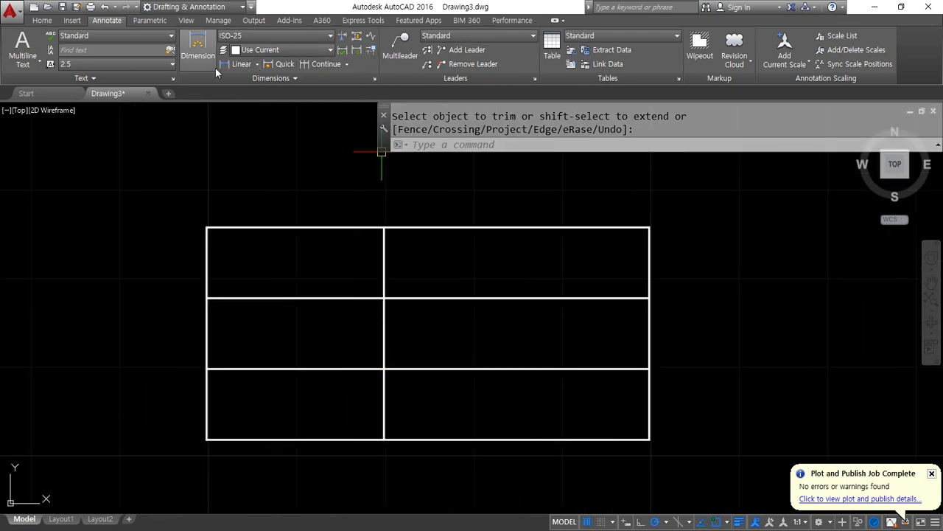
pyautogui.click(236, 64)
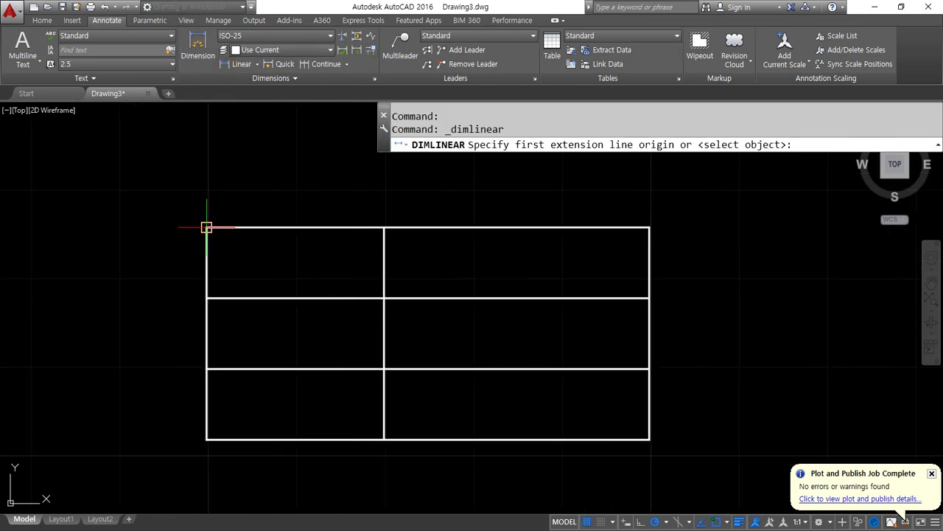
pyautogui.click(207, 297)
pyautogui.click(116, 263)
pyautogui.press('Return')
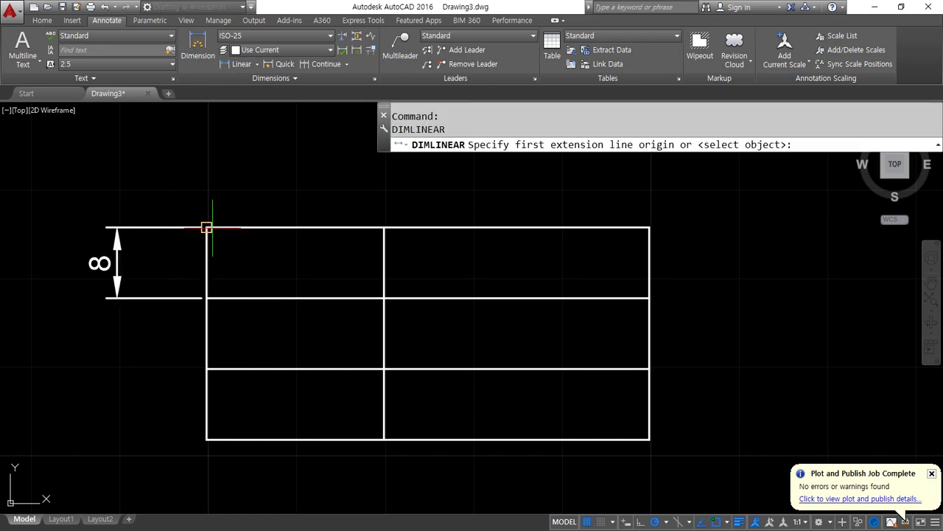
# - Dimension the first column's width above the table and continue the dimension across the second column
pyautogui.click(206, 227)
pyautogui.click(384, 227)
pyautogui.click(315, 182)
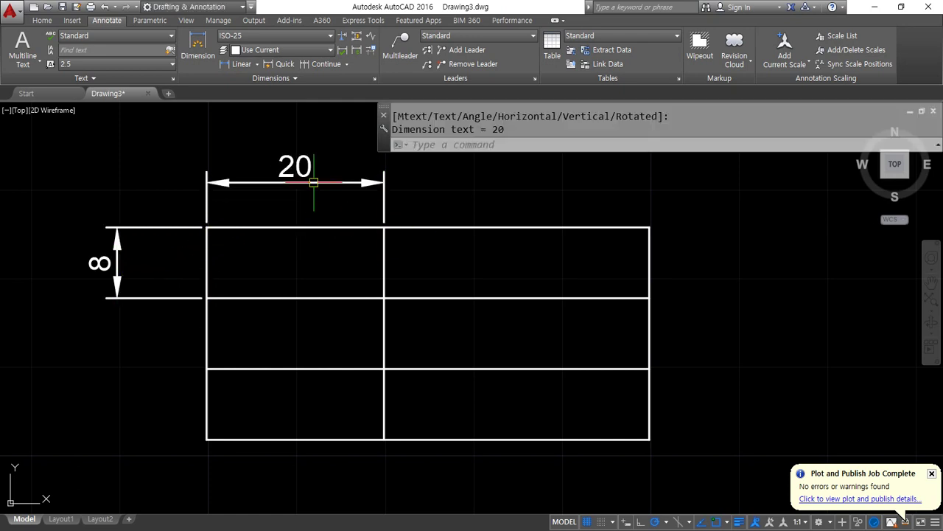
pyautogui.click(321, 64)
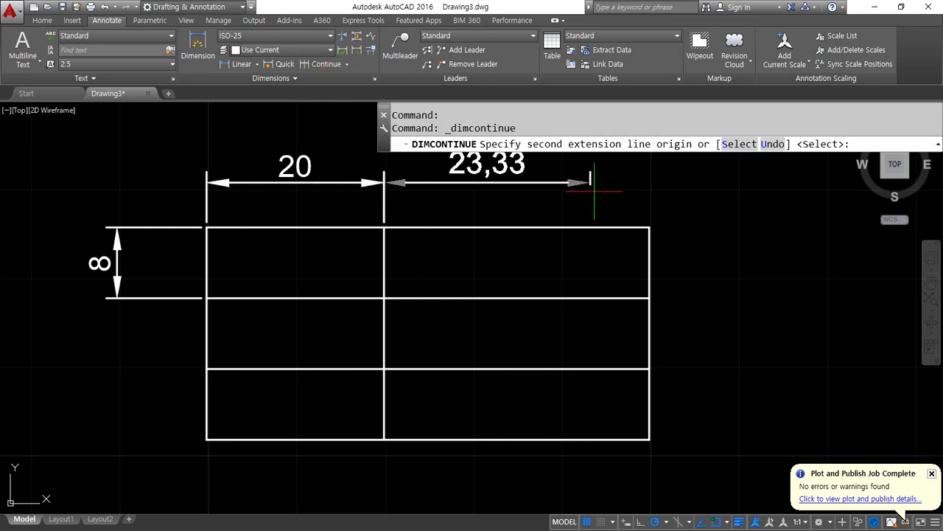
pyautogui.click(649, 227)
pyautogui.press('Return')
pyautogui.moveTo(489, 311); pyautogui.dragTo(480, 332, button='middle')
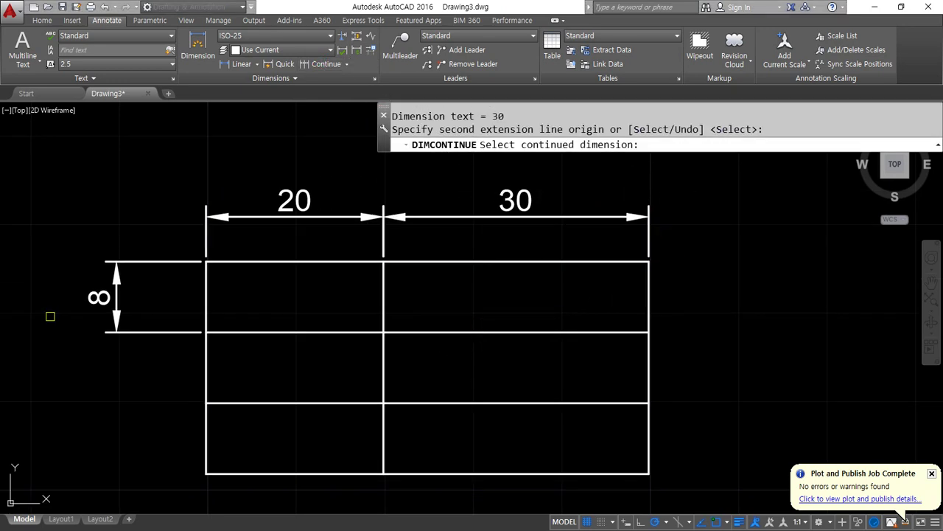
pyautogui.press('Return')
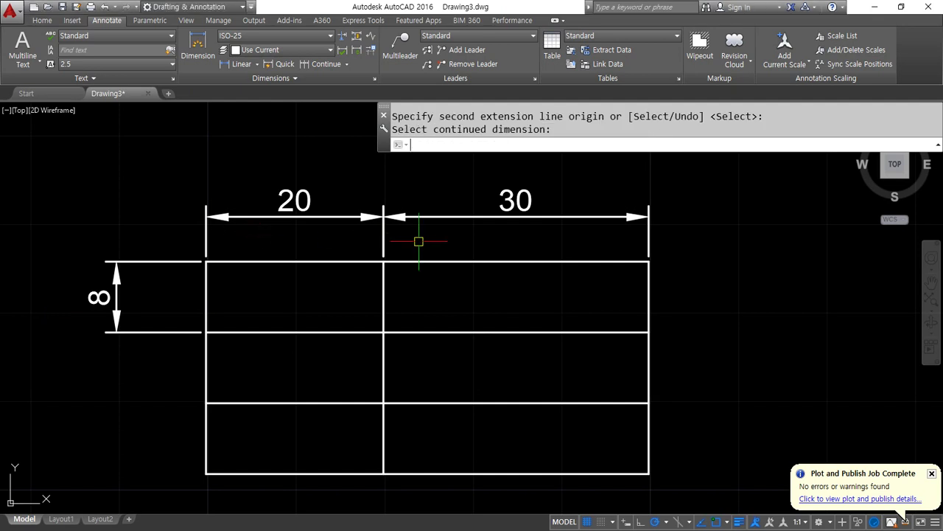
pyautogui.press('Escape')
# - Erase the two column width dimensions and the row height dimension around the table
pyautogui.click(383, 217)
pyautogui.click(367, 209)
pyautogui.click(332, 229)
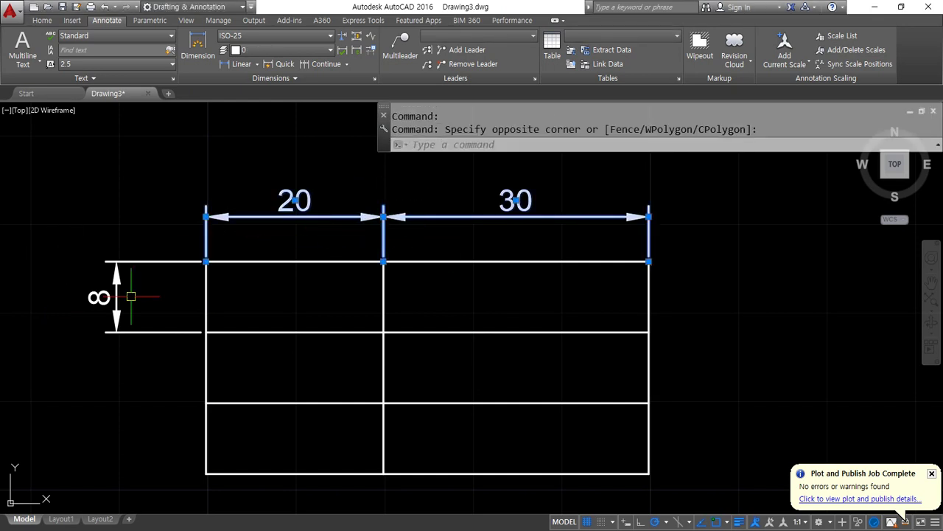
pyautogui.click(131, 299)
pyautogui.click(69, 232)
pyautogui.write('e')
pyautogui.press('Return')
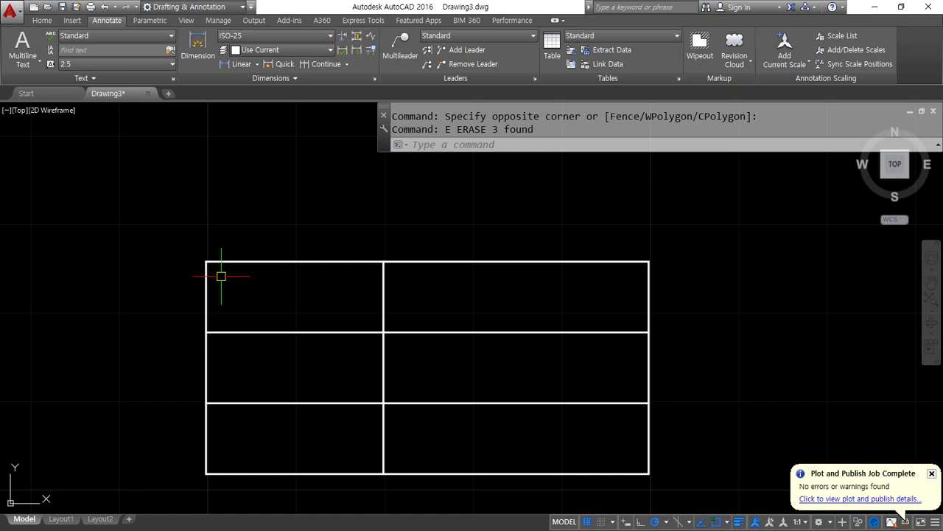
# - Create multiline text "도 명" filling the top cell of the first column, justified Middle Center
pyautogui.write('t')
pyautogui.press('Return')
pyautogui.click(205, 262)
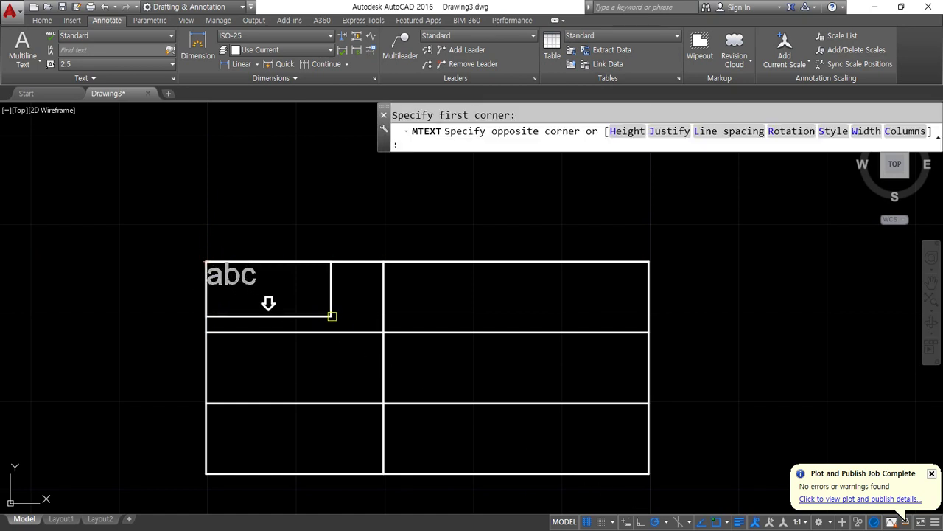
pyautogui.click(379, 333)
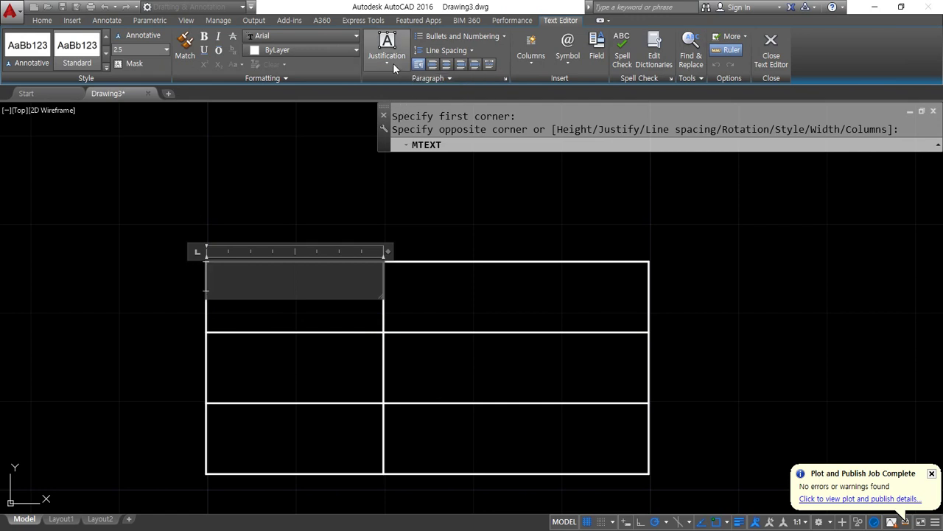
pyautogui.click(393, 63)
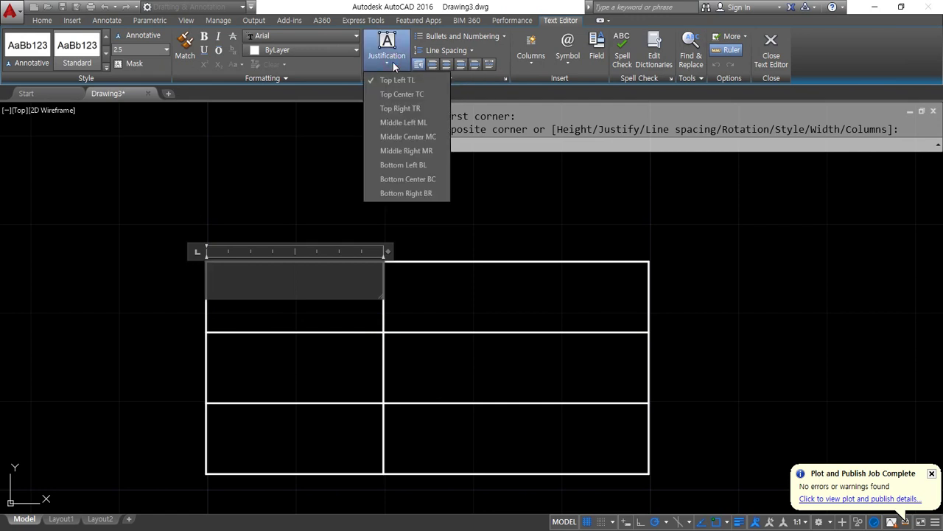
pyautogui.click(400, 144)
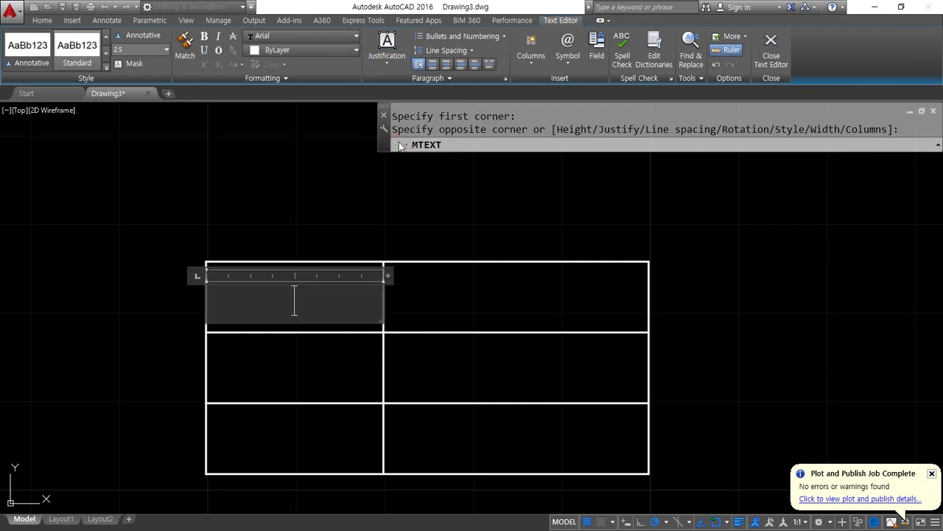
pyautogui.write('명')
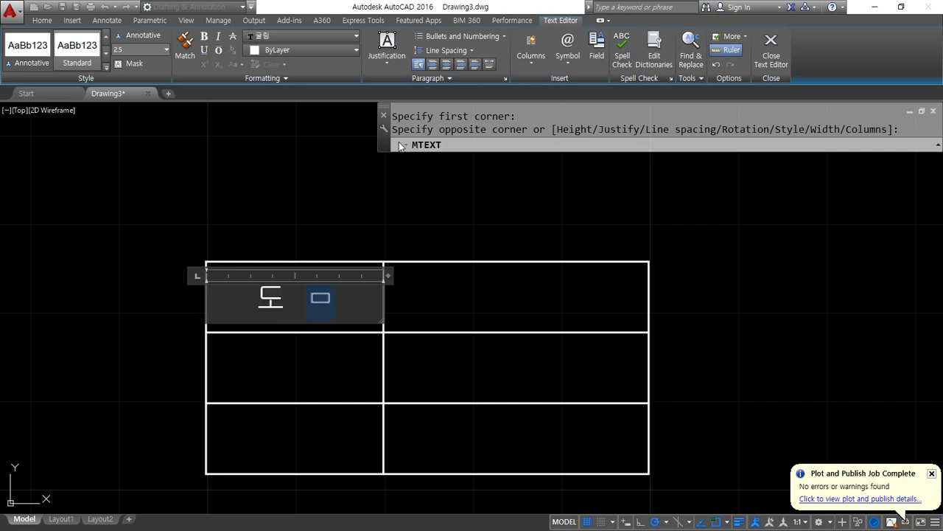
pyautogui.hotkey('ctrl', 'a')
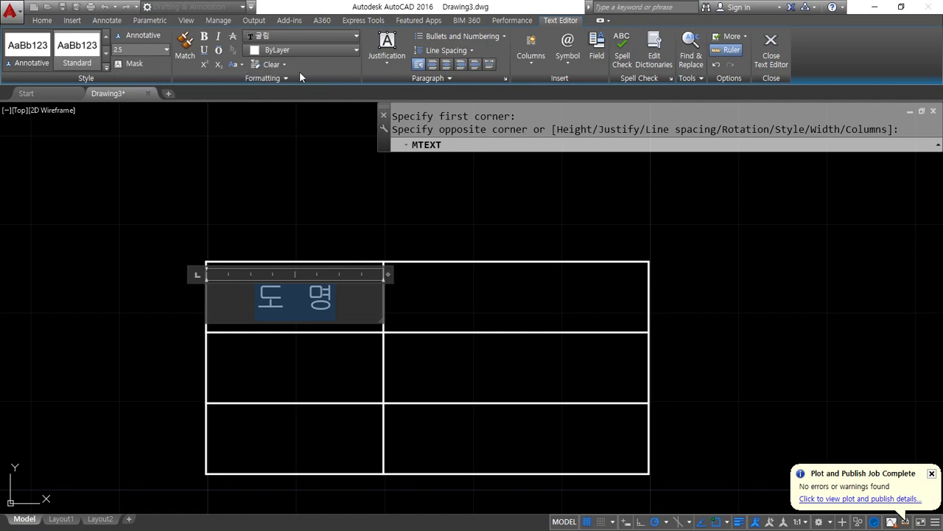
pyautogui.click(760, 50)
# - Copy the top row's label text into the second and third cells of the first column
pyautogui.write('c')
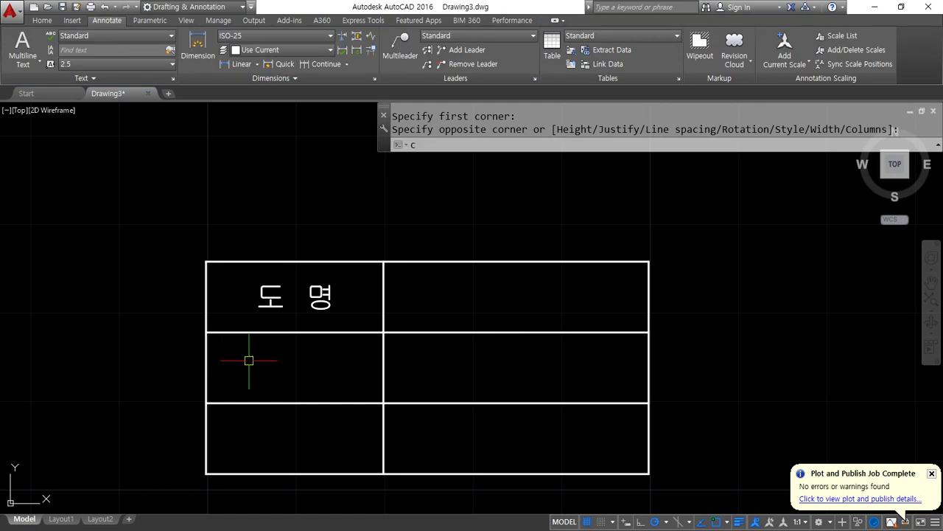
pyautogui.write('ond p')
pyautogui.press('Return')
pyautogui.click(308, 305)
pyautogui.press('Return')
pyautogui.click(383, 261)
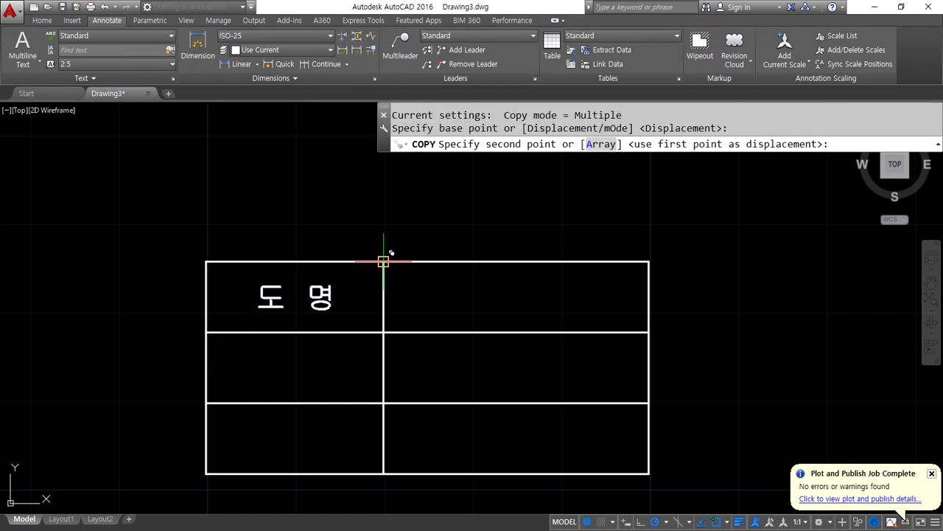
pyautogui.click(384, 332)
pyautogui.click(383, 403)
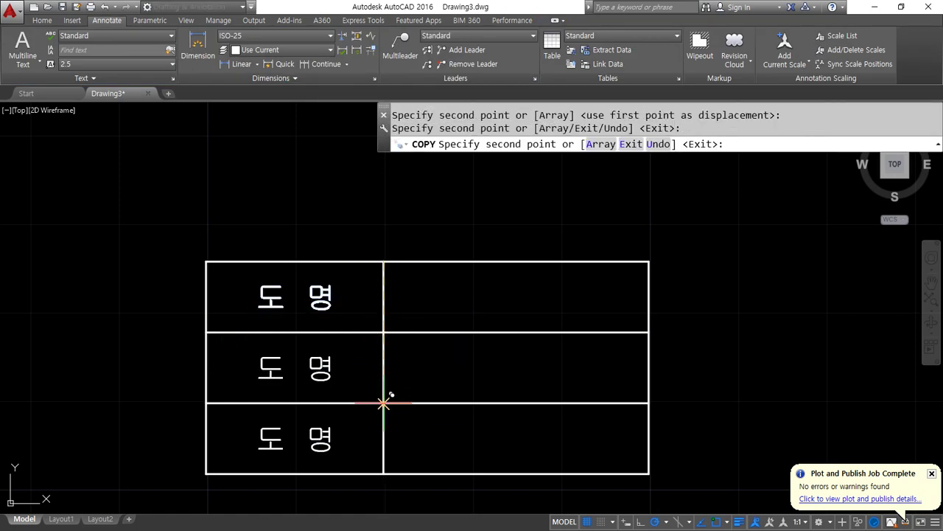
pyautogui.press('Return')
# - Replace the label in the second row's first cell with "날 짜"
pyautogui.doubleClick(309, 372)
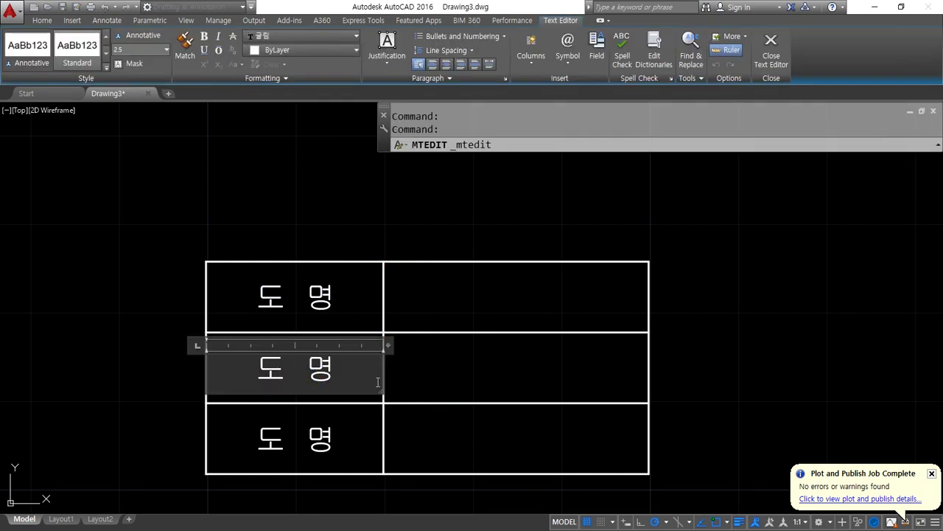
pyautogui.hotkey('ctrl', 'a')
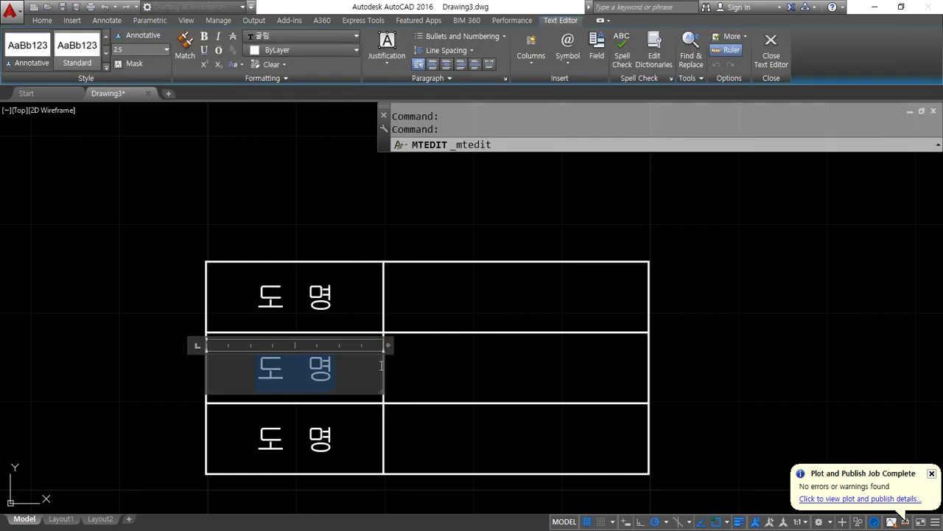
pyautogui.write('서')
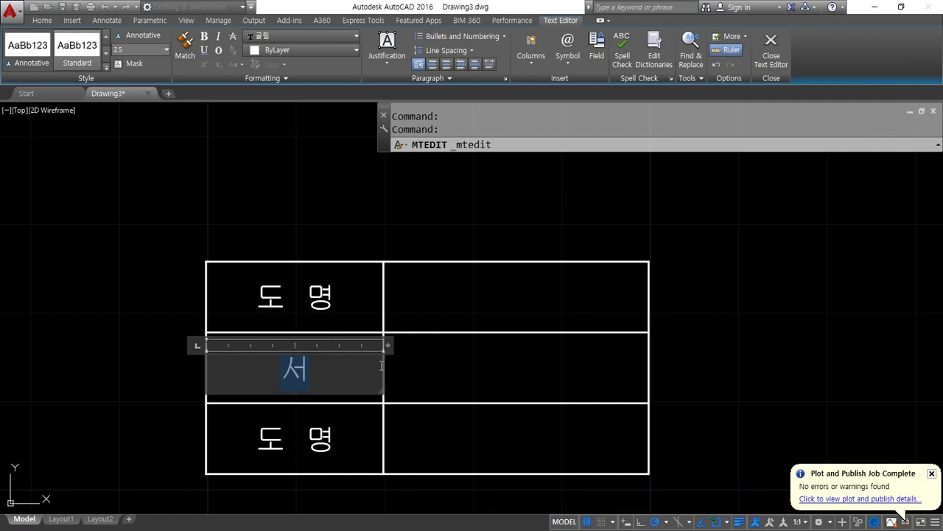
pyautogui.press('BackSpace')
pyautogui.press('BackSpace')
pyautogui.write('날 짜')
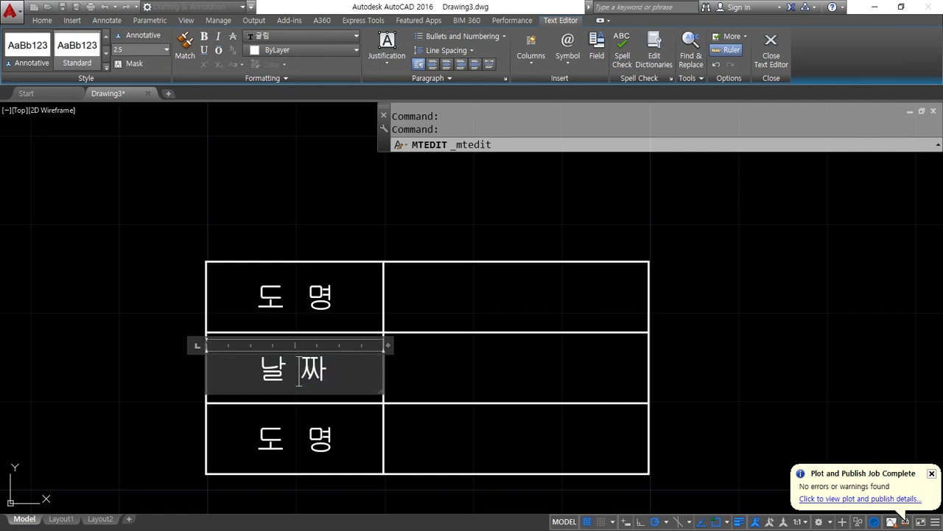
pyautogui.click(383, 366)
# - Replace the label in the third row's first cell with "설 계" and tighten the gap between its characters
pyautogui.click(398, 445)
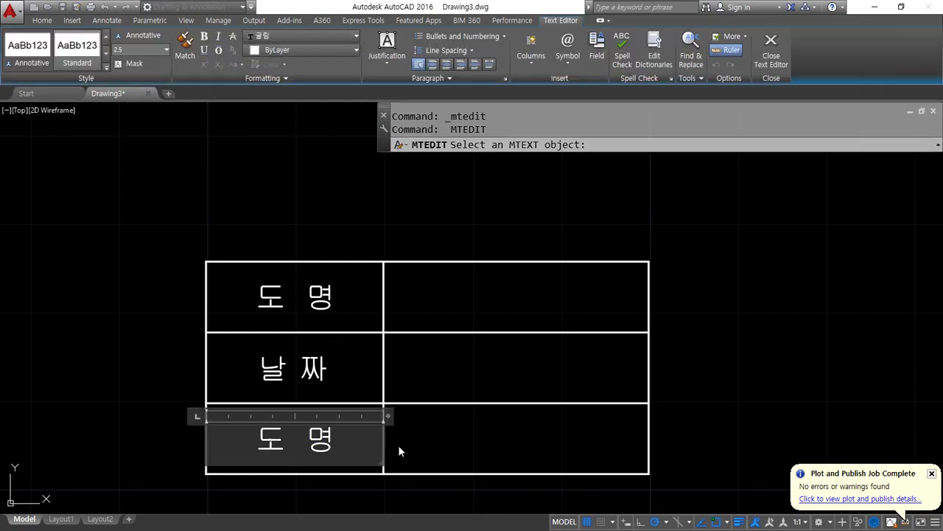
pyautogui.hotkey('ctrl', 'a')
pyautogui.write('사')
pyautogui.press('BackSpace')
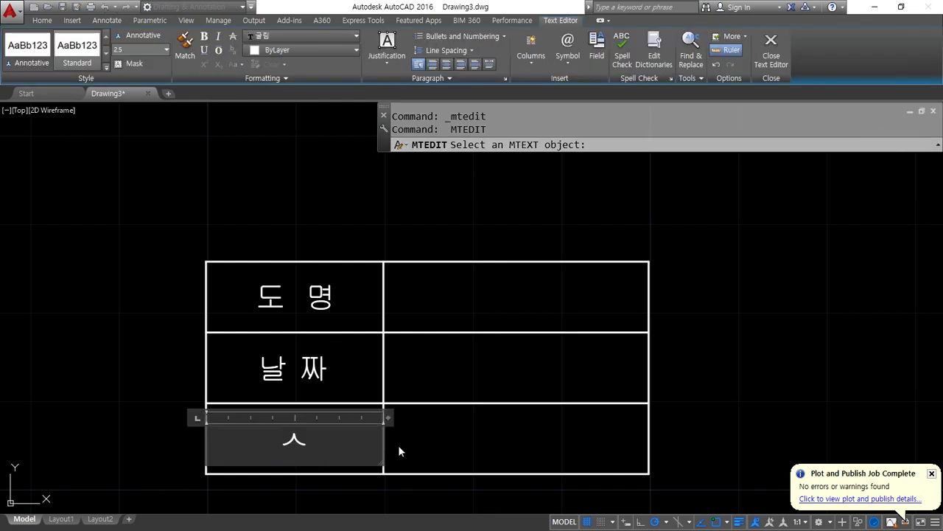
pyautogui.write('설 계')
pyautogui.click(398, 444)
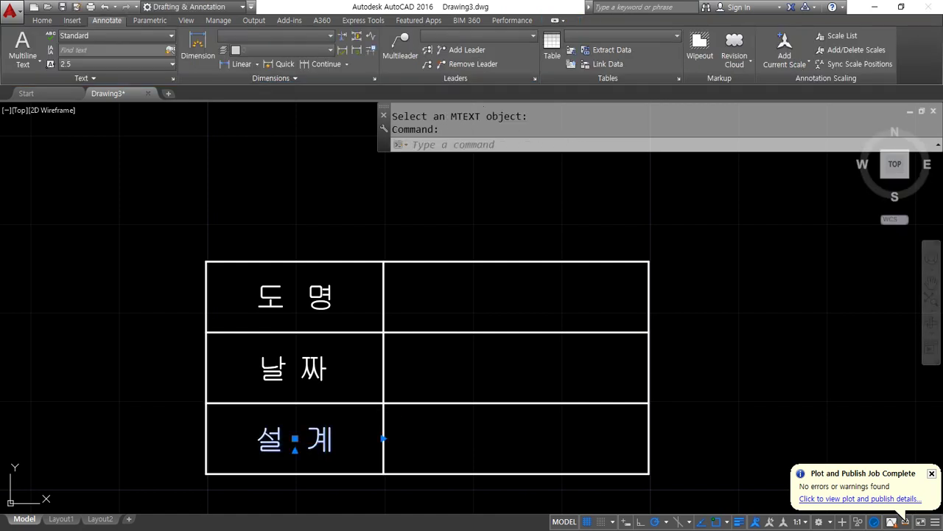
pyautogui.doubleClick(335, 442)
pyautogui.press('BackSpace')
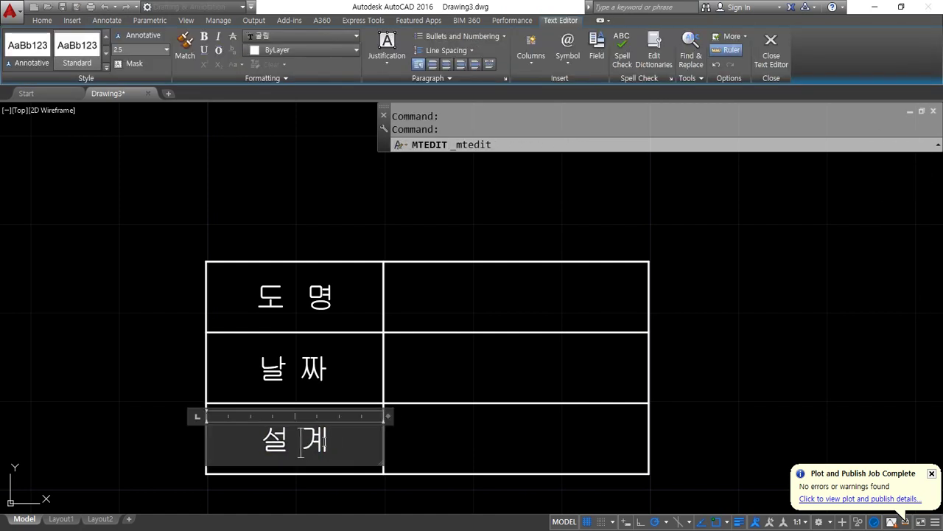
pyautogui.press('Escape')
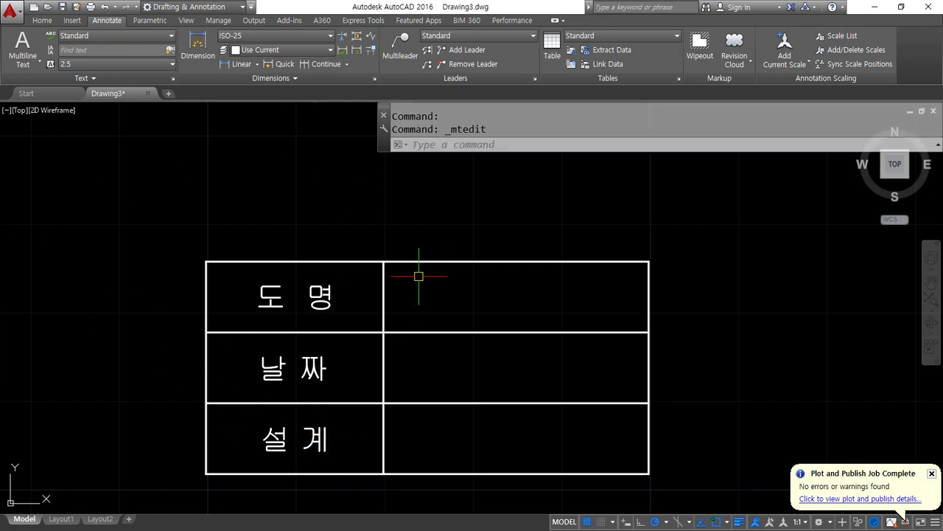
pyautogui.moveTo(405, 262); pyautogui.dragTo(405, 463)
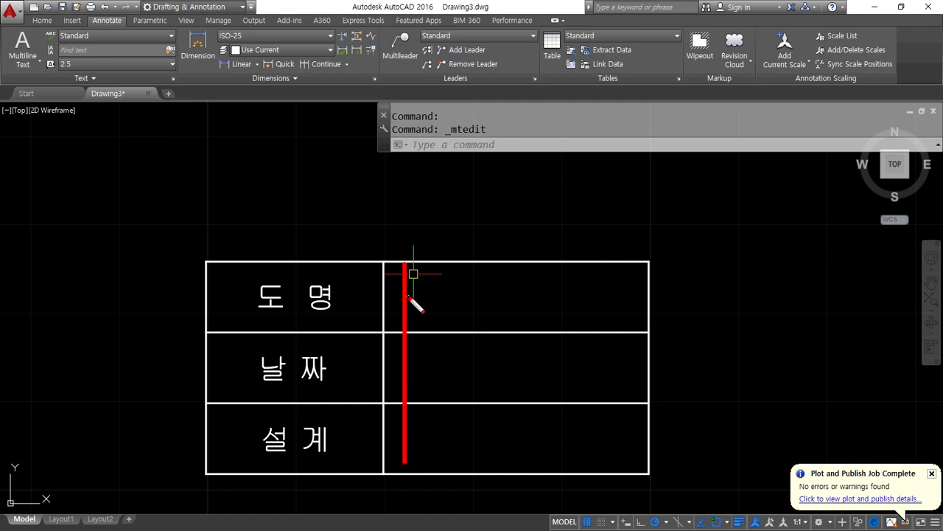
pyautogui.moveTo(407, 297); pyautogui.dragTo(499, 296)
pyautogui.moveTo(409, 366); pyautogui.dragTo(477, 366)
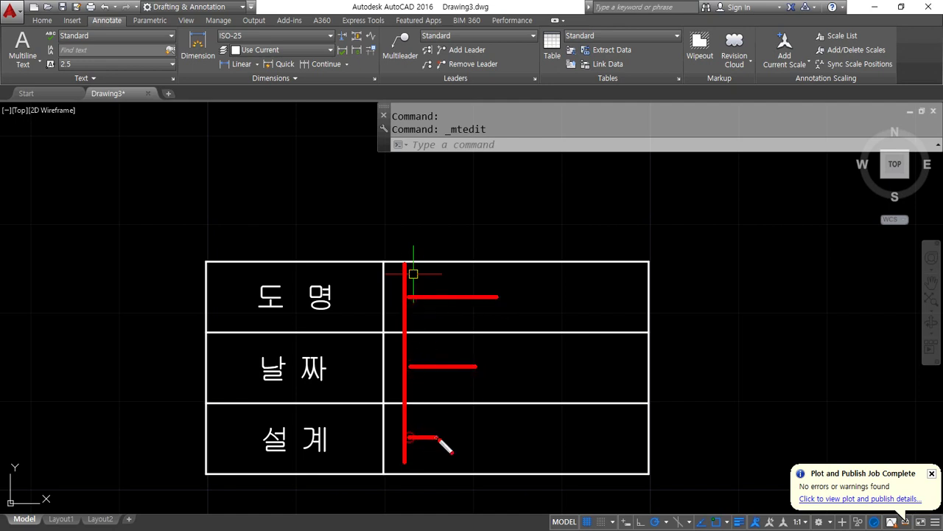
pyautogui.press('Escape')
# - Offset the top edge and the two inner row lines of the table downward by 4
pyautogui.write('o')
pyautogui.press('Return')
pyautogui.write('4')
pyautogui.press('Return')
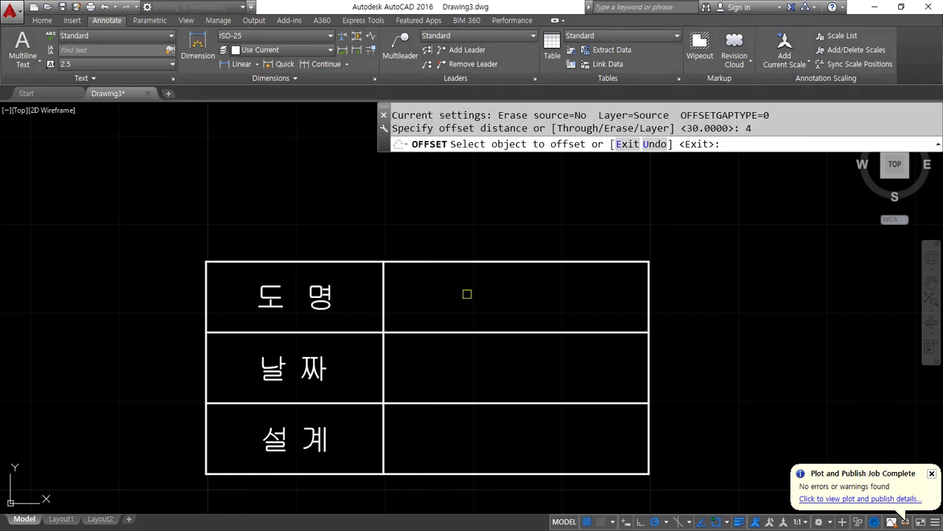
pyautogui.click(468, 262)
pyautogui.click(470, 331)
pyautogui.click(471, 380)
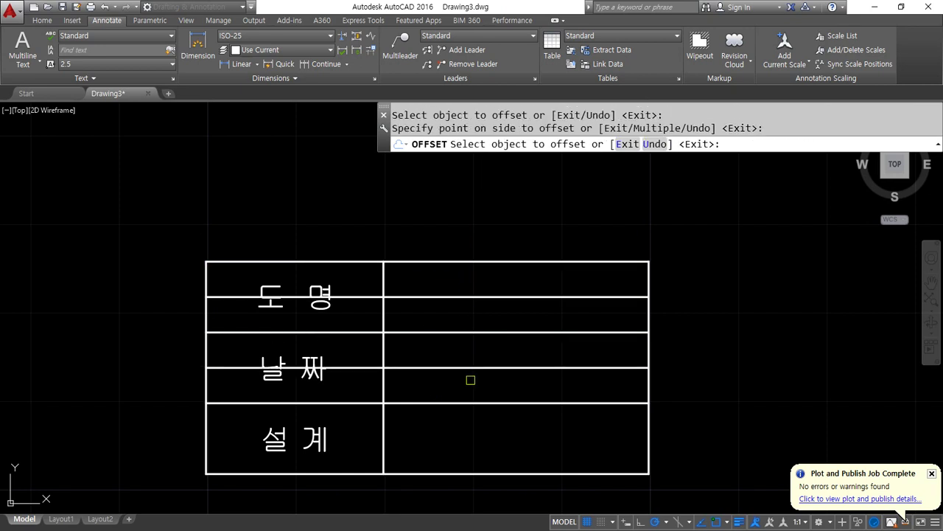
pyautogui.click(473, 404)
pyautogui.click(461, 434)
pyautogui.press('Return')
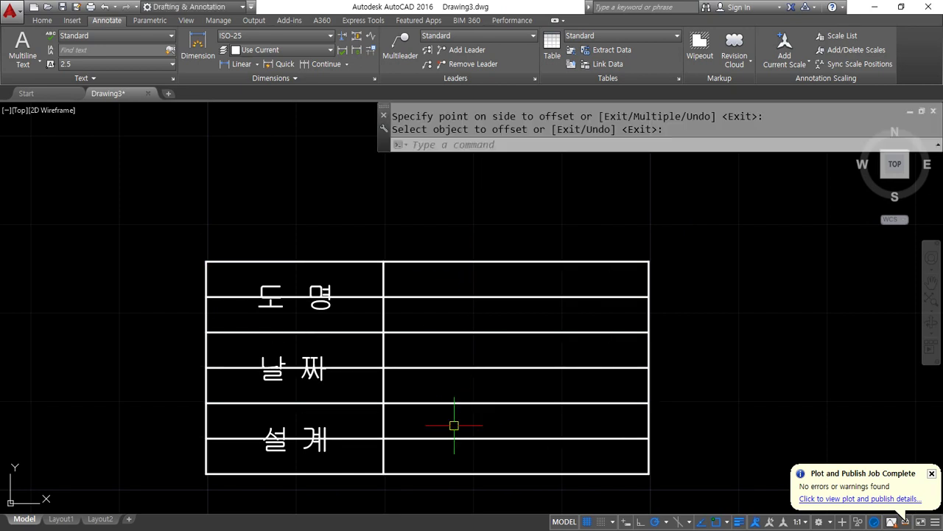
# - Offset the vertical divider between the two columns 2 to the right
pyautogui.write('o')
pyautogui.press('Return')
pyautogui.write('2')
pyautogui.press('Return')
pyautogui.click(384, 387)
pyautogui.click(474, 388)
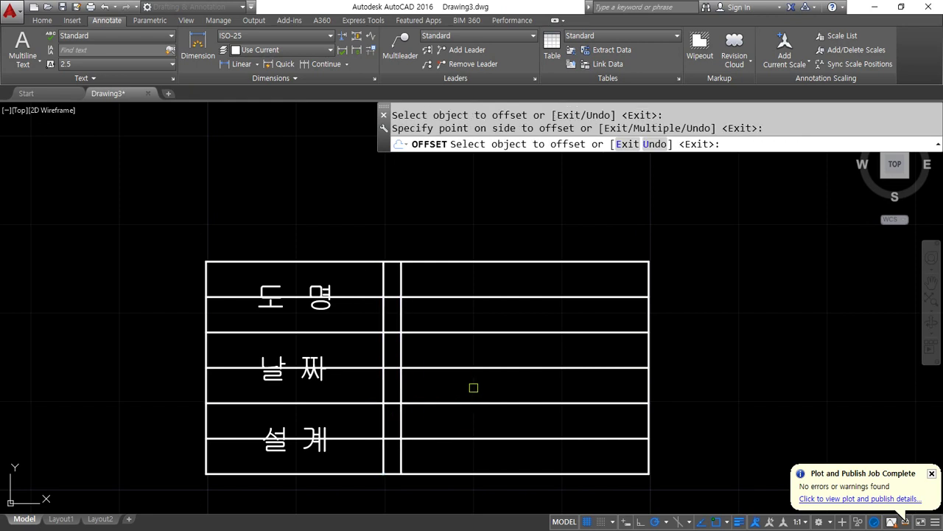
pyautogui.press('Return')
# - Trim the three middle guide lines in the label column back to the offset vertical line
pyautogui.write('tr')
pyautogui.press('Return')
pyautogui.click(400, 387)
pyautogui.press('Return')
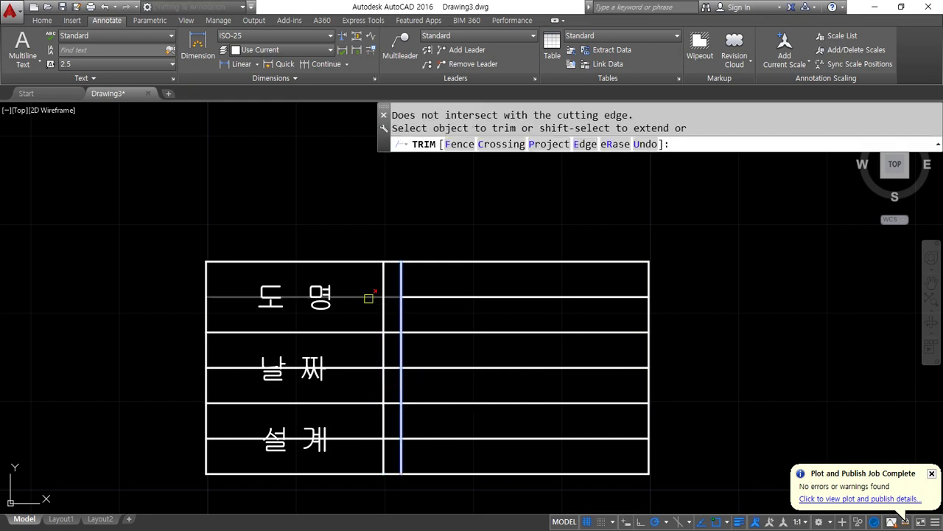
pyautogui.click(369, 297)
pyautogui.click(362, 366)
pyautogui.click(366, 429)
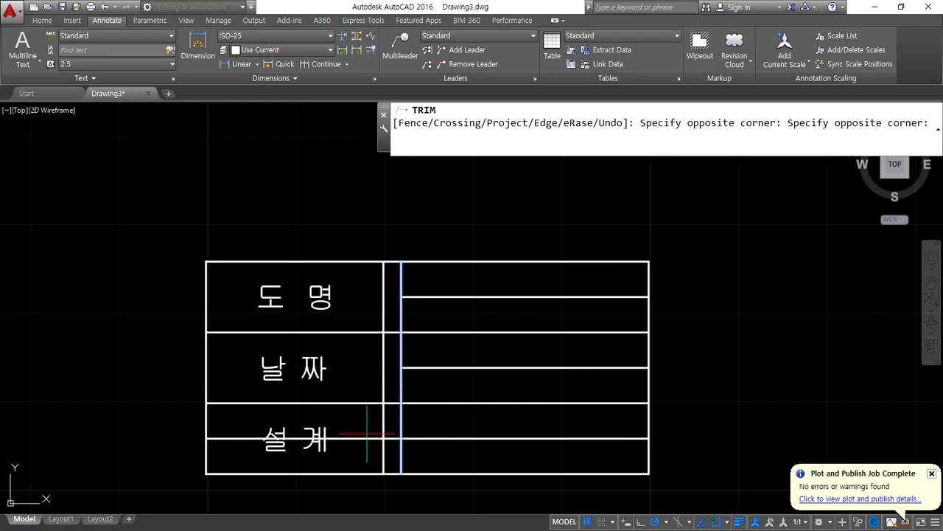
pyautogui.click(361, 444)
pyautogui.click(404, 416)
pyautogui.press('Return')
# - Erase the offset vertical guide line beside the column divider
pyautogui.click(400, 420)
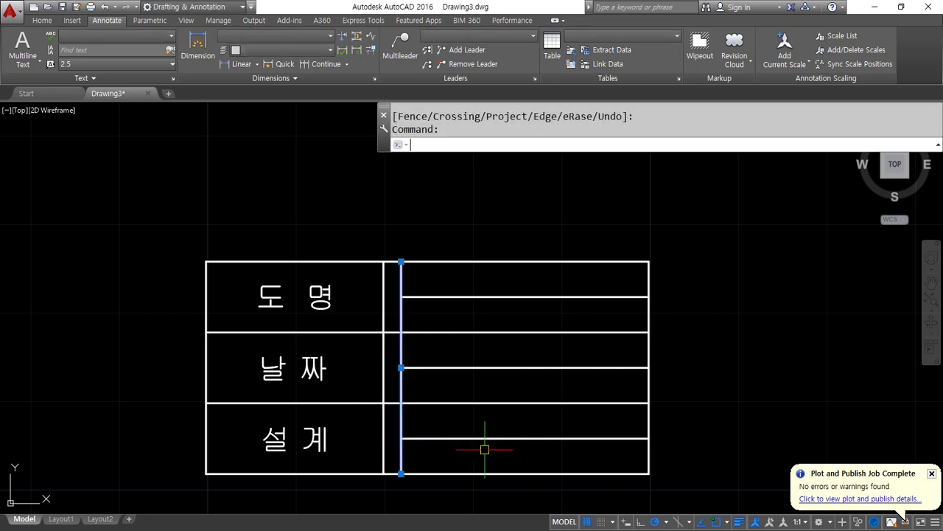
pyautogui.write('e')
pyautogui.press('Return')
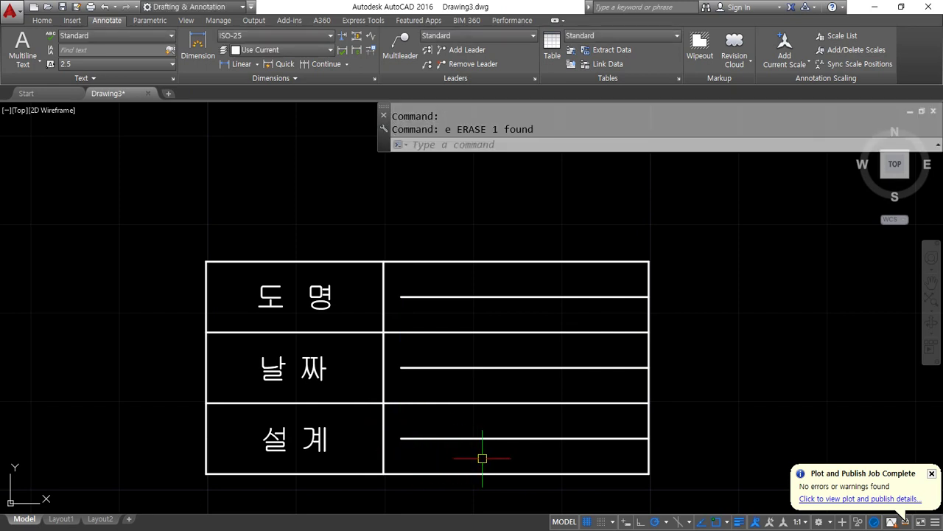
pyautogui.moveTo(509, 476)
pyautogui.mouseDown()
pyautogui.moveTo(352, 420)
pyautogui.moveTo(549, 468)
pyautogui.moveTo(472, 514)
pyautogui.mouseUp()
pyautogui.press('Escape')
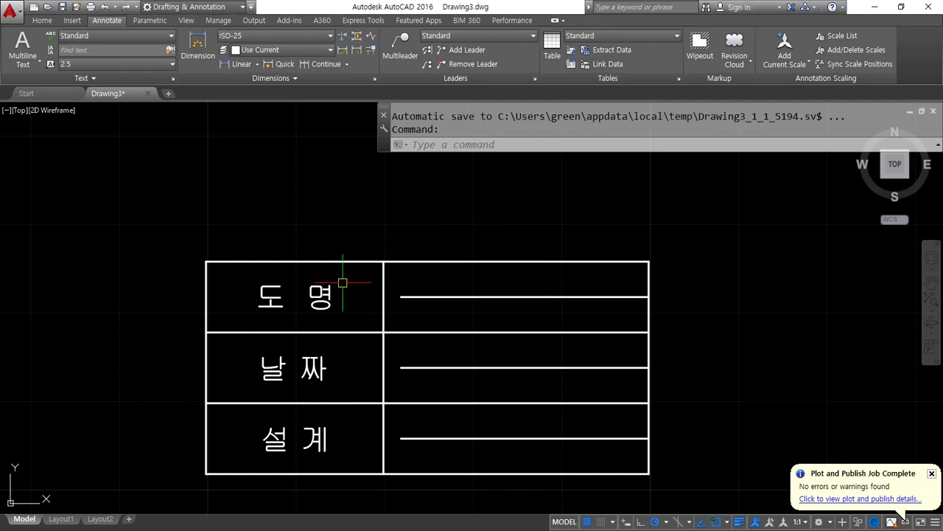
pyautogui.moveTo(343, 280); pyautogui.dragTo(336, 267, button='middle')
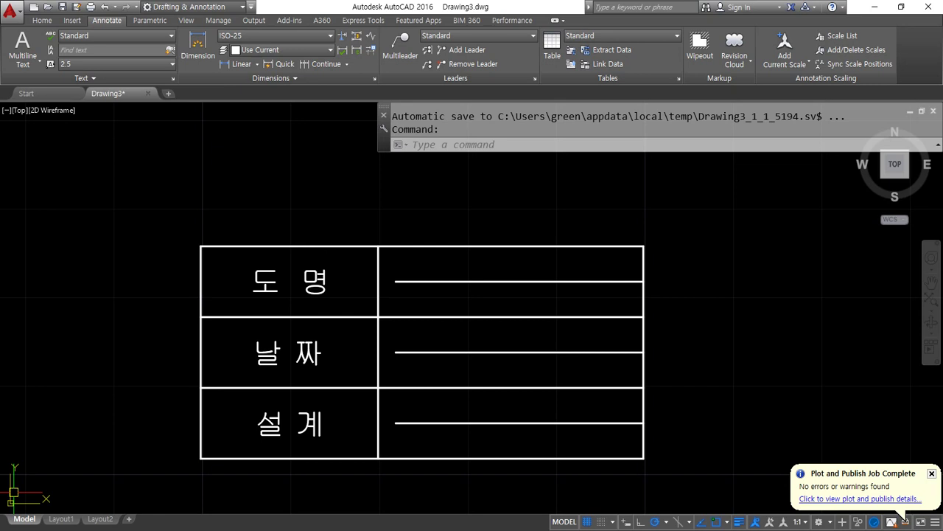
# - Switch to the Notepad lesson notes, review the ATTdef and ATTEDit entries, and return to the AutoCAD drawing
pyautogui.hotkey('alt', 'Tab')
pyautogui.click(323, 361)
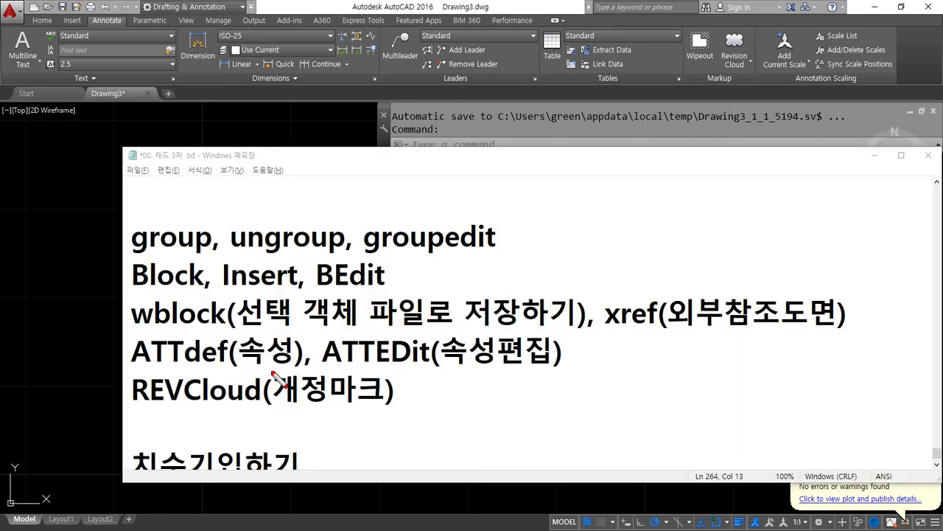
pyautogui.moveTo(289, 371); pyautogui.dragTo(140, 370)
pyautogui.moveTo(294, 366); pyautogui.dragTo(137, 368)
pyautogui.moveTo(265, 374); pyautogui.dragTo(131, 367)
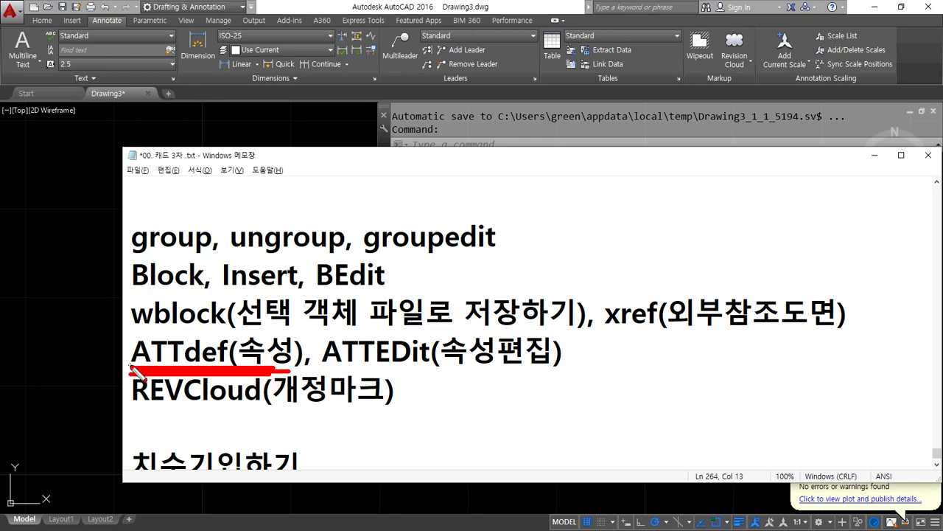
pyautogui.moveTo(333, 366)
pyautogui.mouseDown()
pyautogui.moveTo(537, 365)
pyautogui.moveTo(330, 369)
pyautogui.mouseUp()
pyautogui.press('Escape')
pyautogui.click(328, 6)
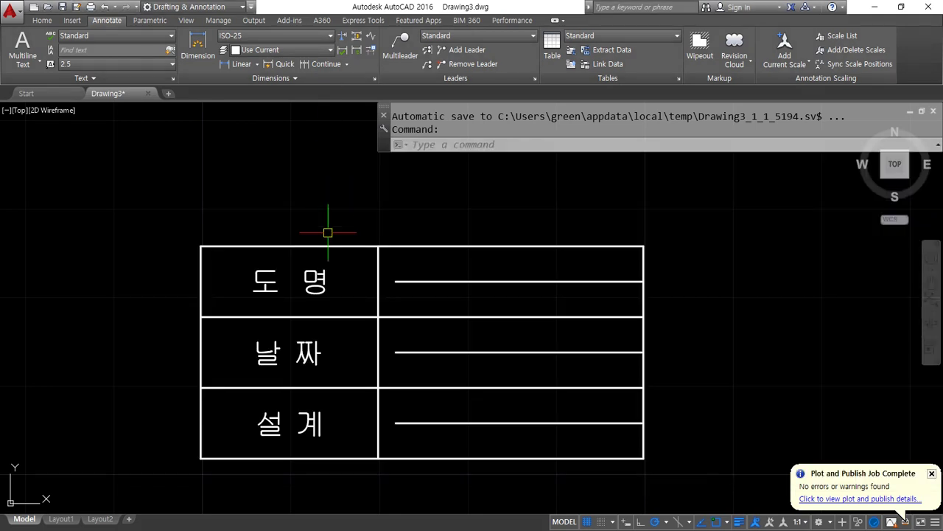
# - Start an attribute definition with the tag "date" and the prompt "날짜"
pyautogui.write('att')
pyautogui.press('Return')
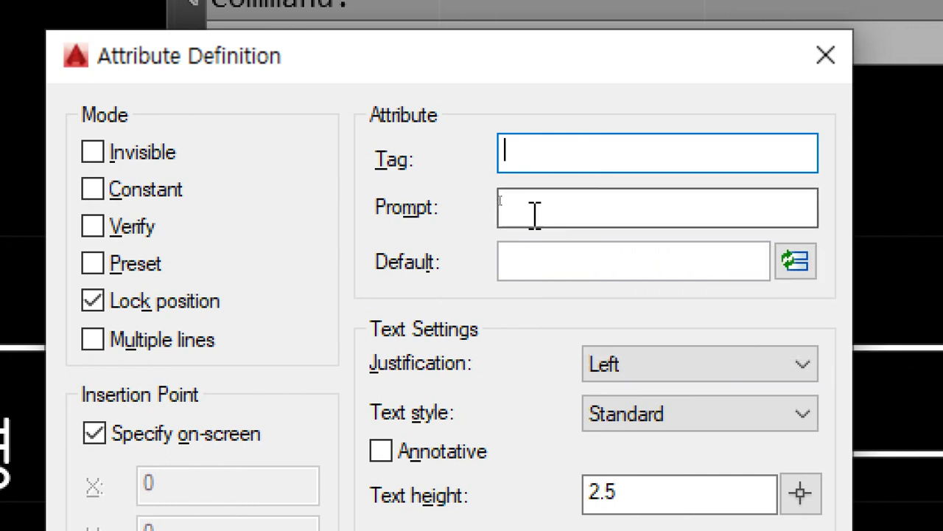
pyautogui.click(533, 209)
pyautogui.click(542, 153)
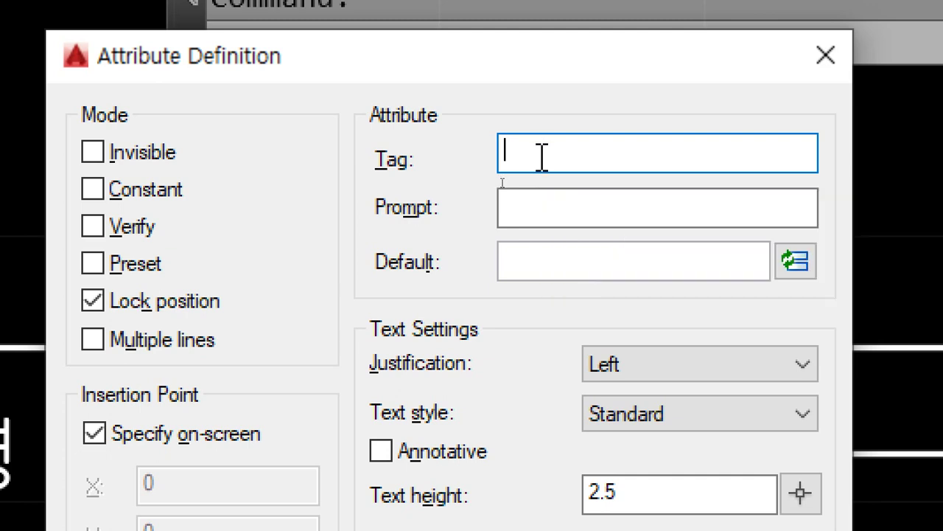
pyautogui.write('date')
pyautogui.press('Tab')
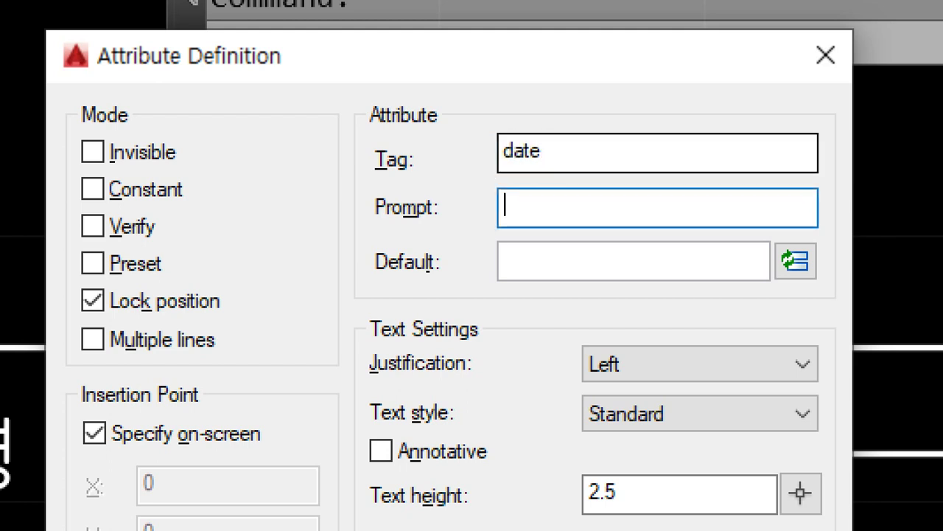
pyautogui.write('ㄴ')
pyautogui.write('짜')
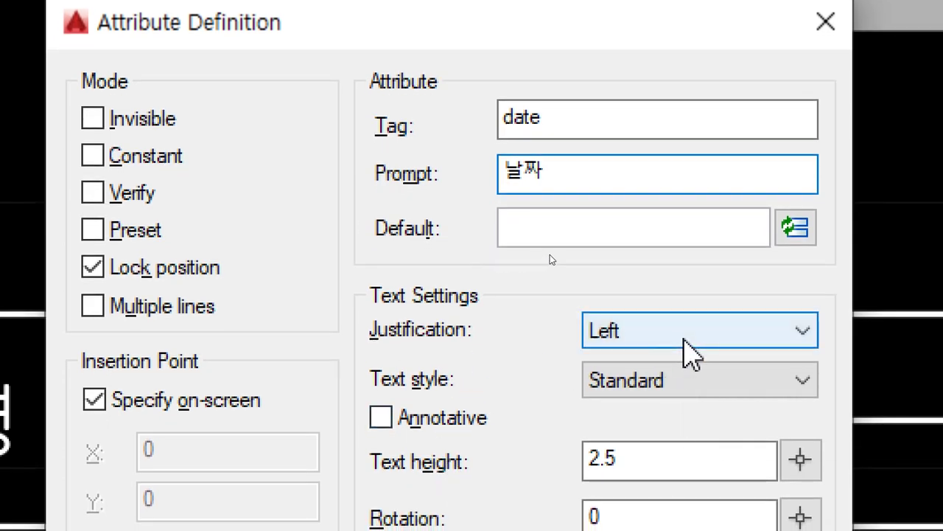
# - Give the date attribute Middle left justification and place it at the left end of the second row's guide line
pyautogui.click(684, 341)
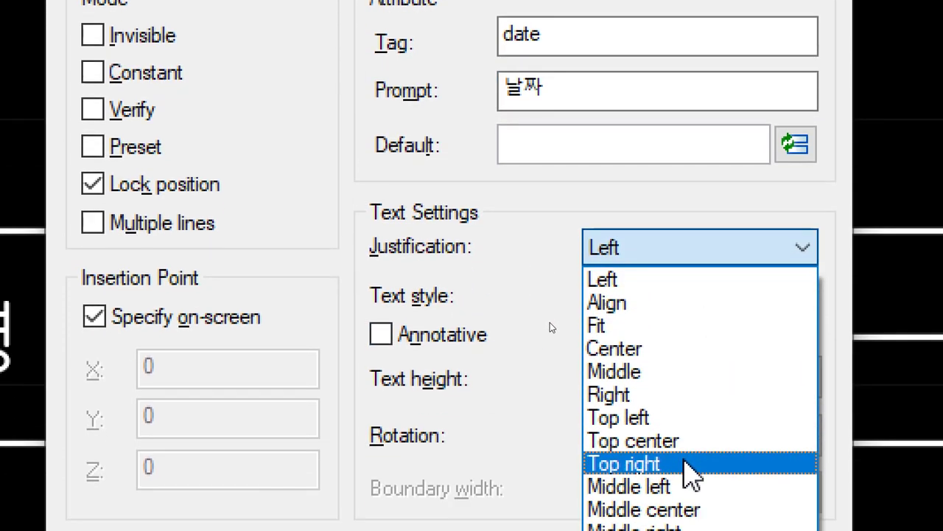
pyautogui.click(677, 465)
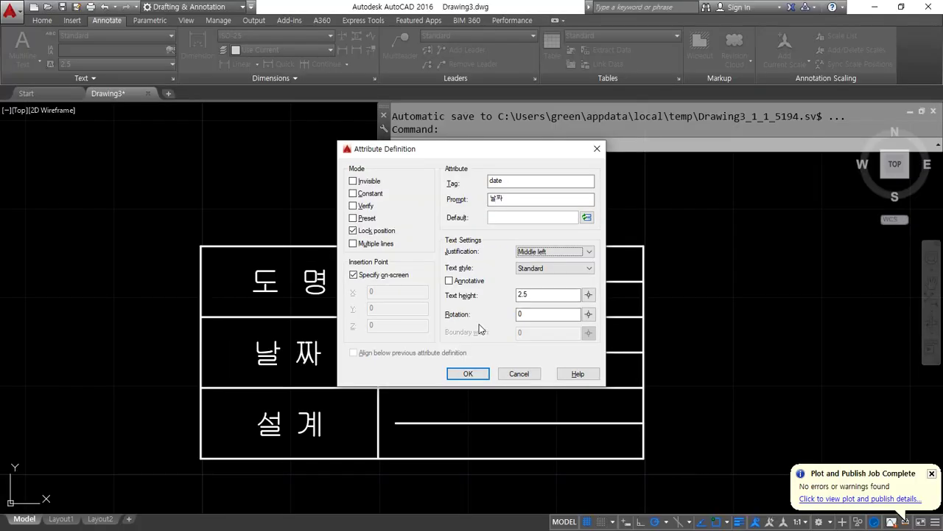
pyautogui.click(467, 373)
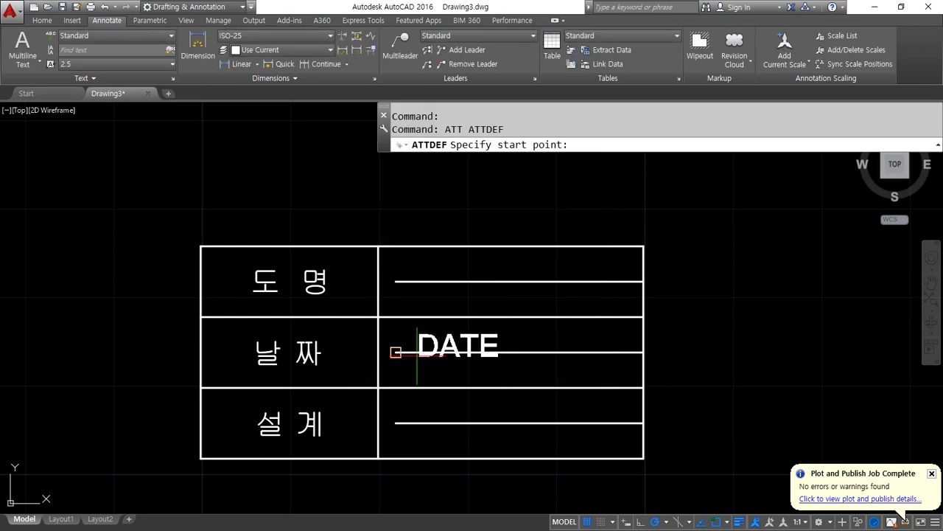
pyautogui.click(418, 353)
# - Erase the guide line running through the DATE attribute in the second row
pyautogui.click(521, 353)
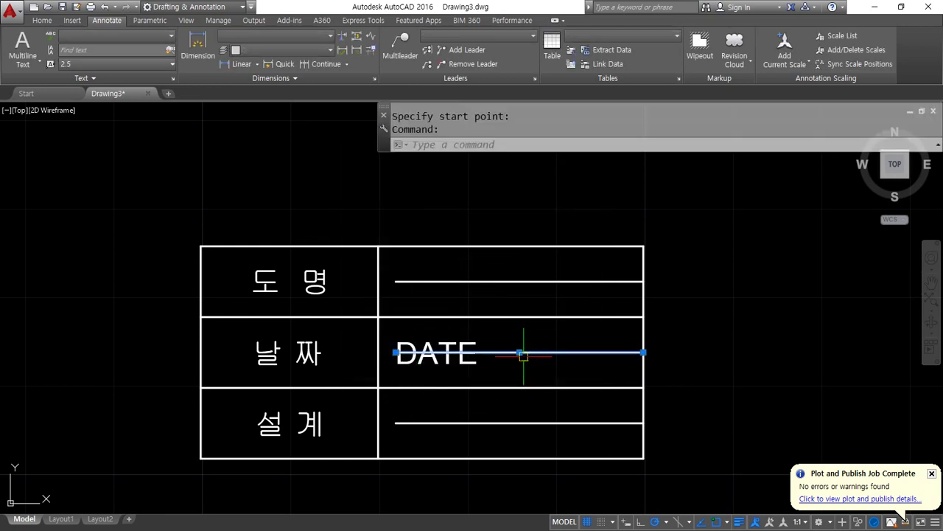
pyautogui.press('Delete')
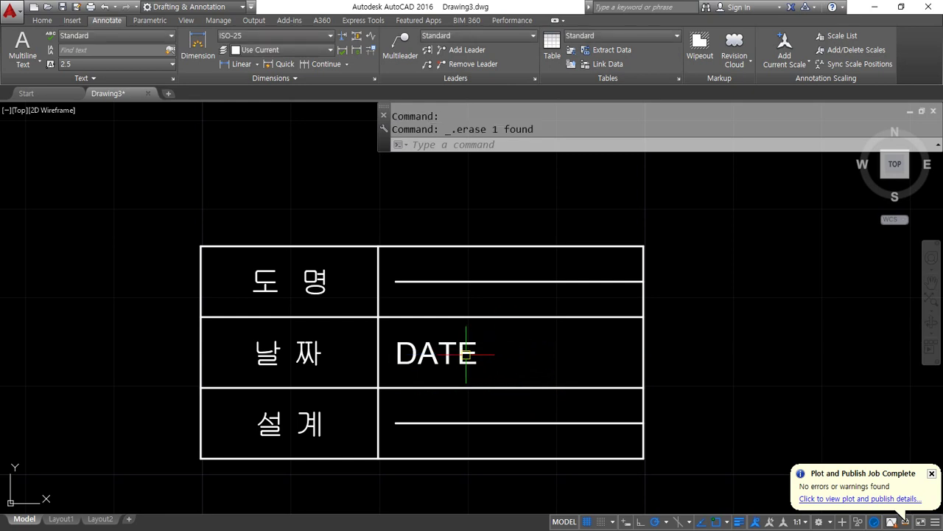
pyautogui.press('Delete')
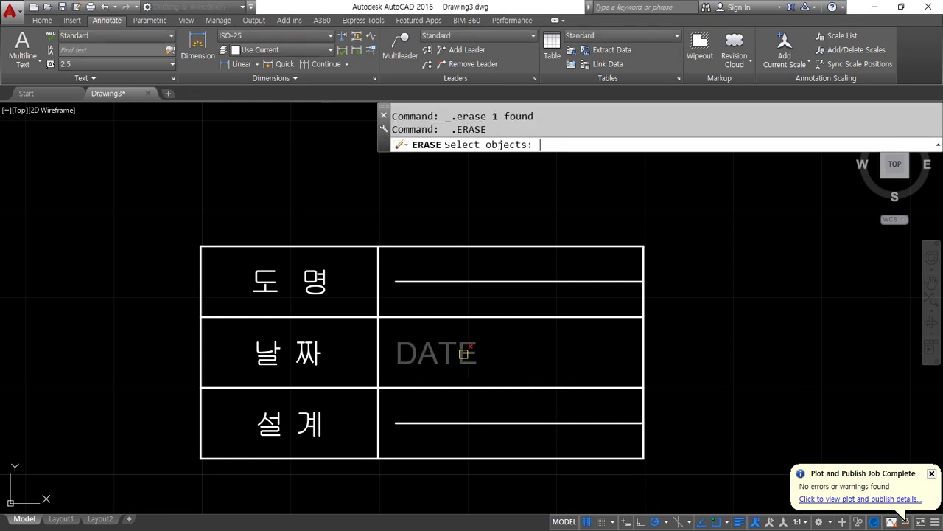
pyautogui.press('Escape')
pyautogui.press('Escape')
# - Define an attribute with tag "Name", prompt "설계자" and Middle left justification at the left end of the third row's guide line
pyautogui.press('Return')
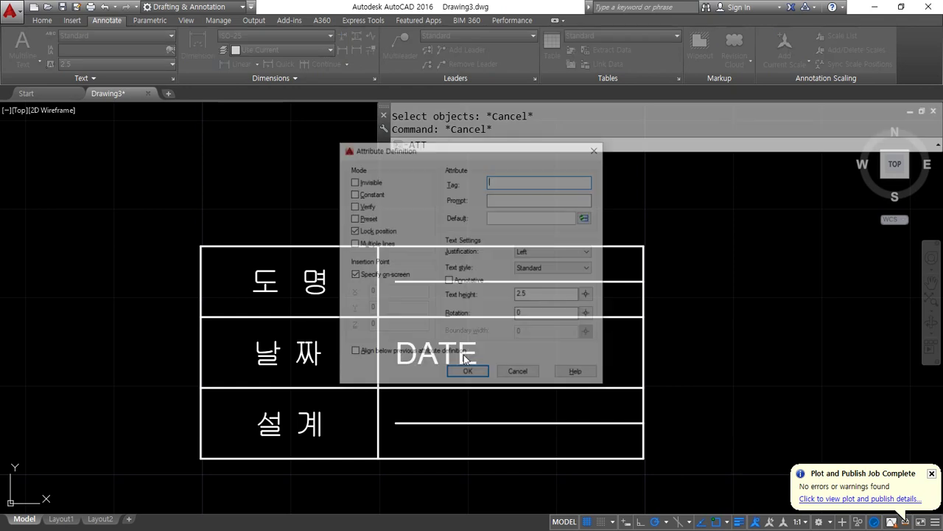
pyautogui.click(497, 179)
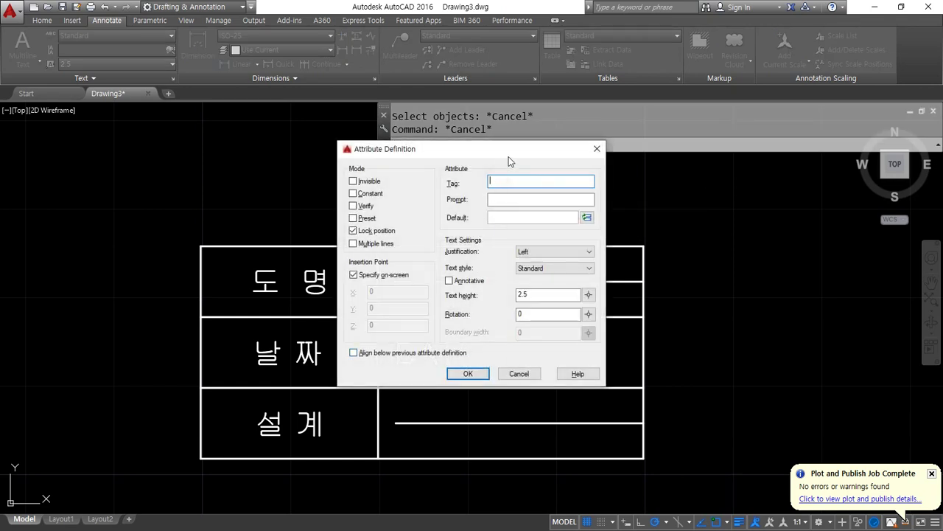
pyautogui.moveTo(495, 152); pyautogui.dragTo(585, 210)
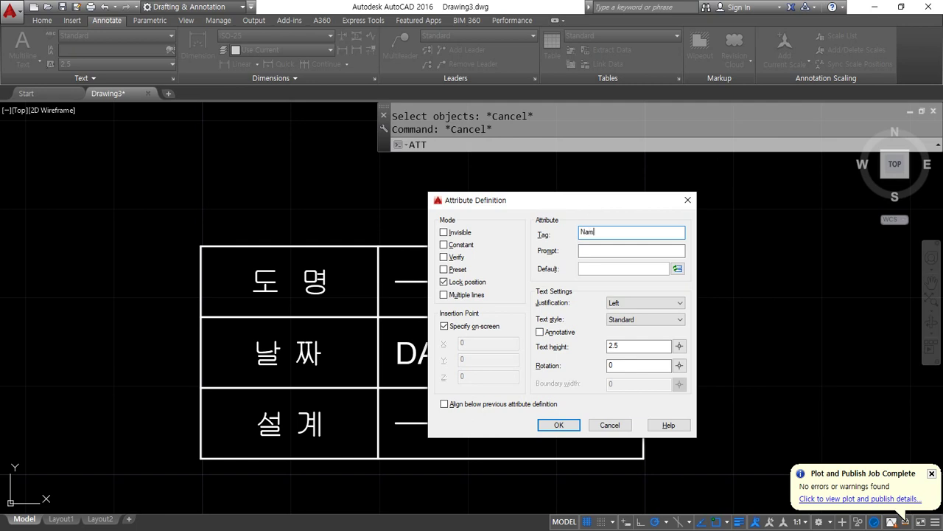
pyautogui.press('Tab')
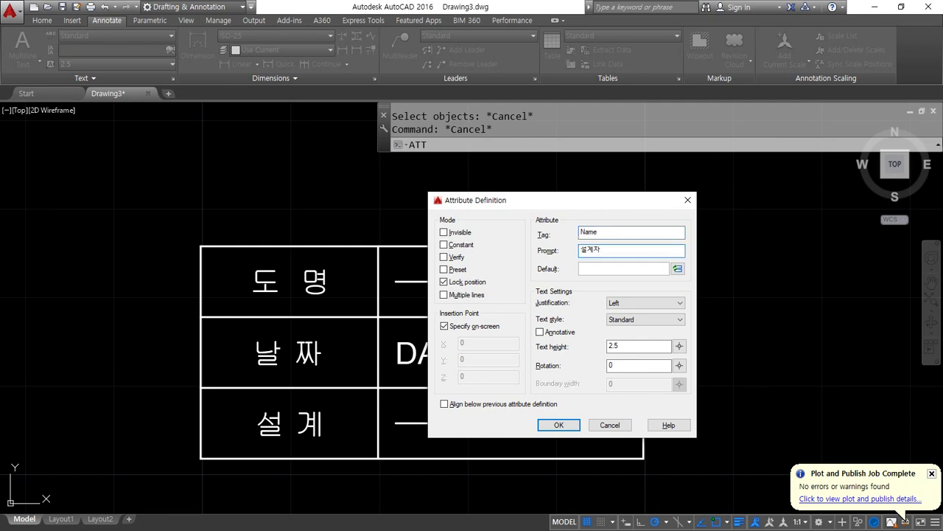
pyautogui.click(680, 302)
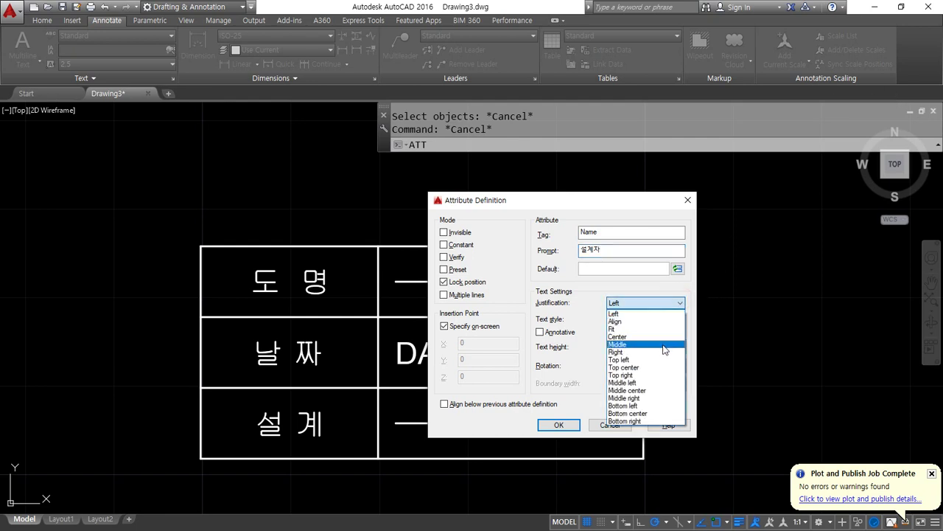
pyautogui.click(655, 382)
pyautogui.click(558, 425)
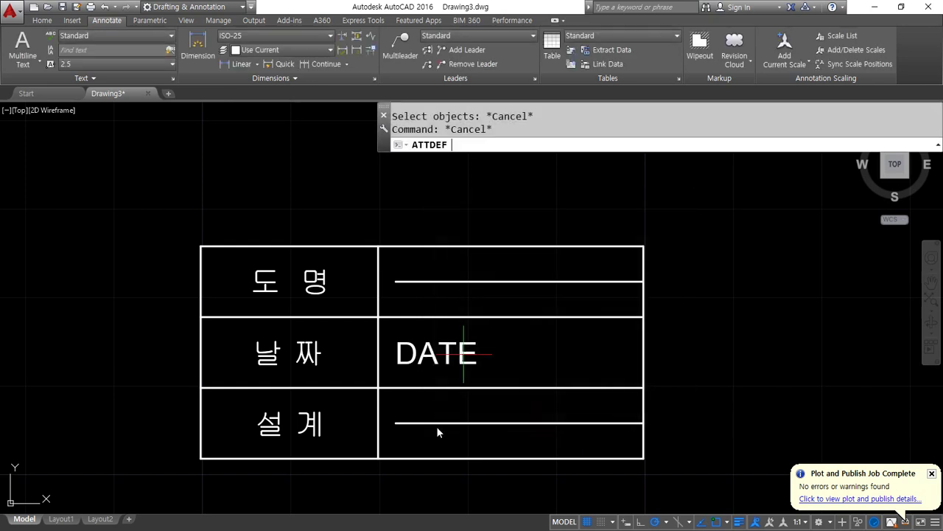
pyautogui.click(396, 423)
# - Erase the guide line running through the NAME attribute in the third row
pyautogui.click(525, 424)
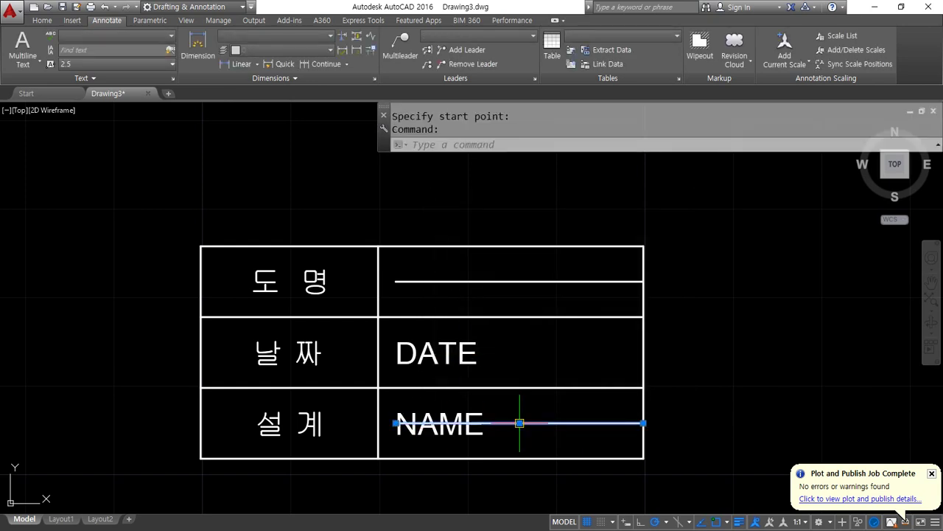
pyautogui.press('Delete')
pyautogui.press('Return')
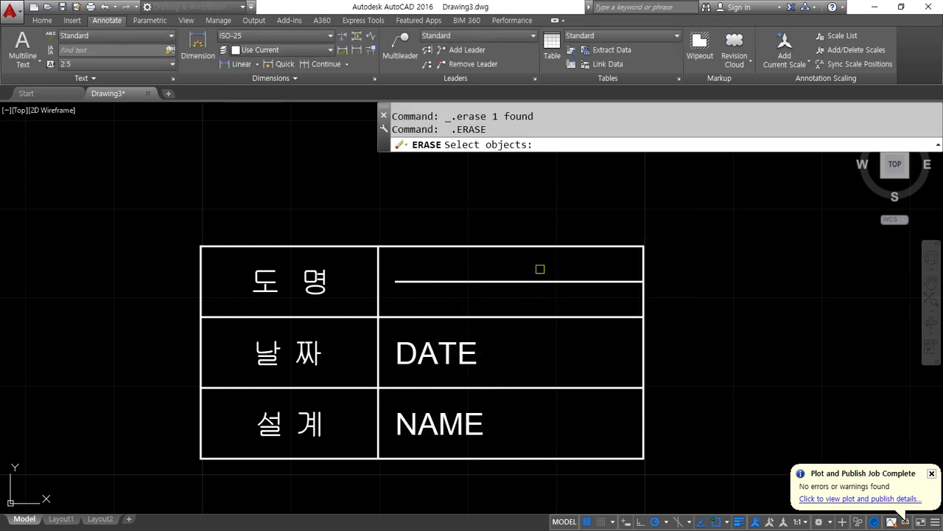
pyautogui.press('Escape')
# - Set up an attribute definition with tag "DWG_Name", prompt "도명" and Middle left justification
pyautogui.write('att')
pyautogui.press('Return')
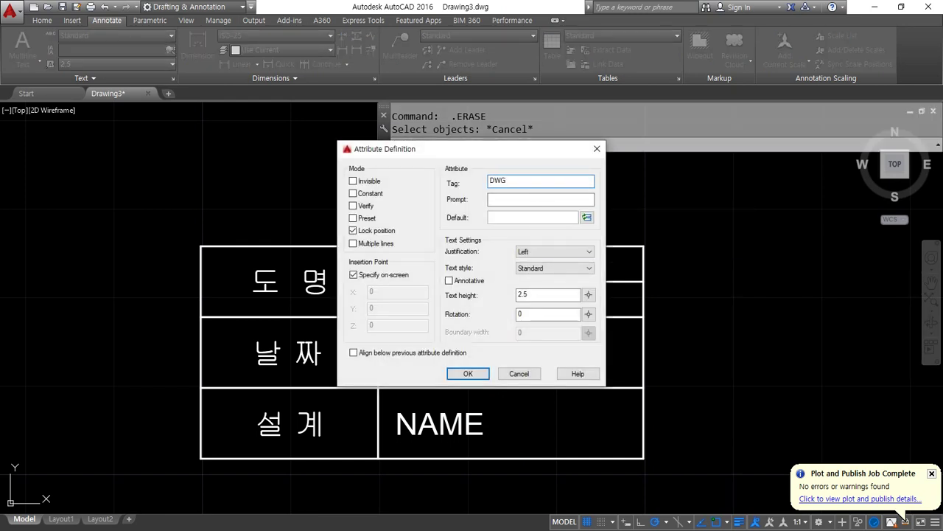
pyautogui.write('e')
pyautogui.click(540, 196)
pyautogui.write('도명')
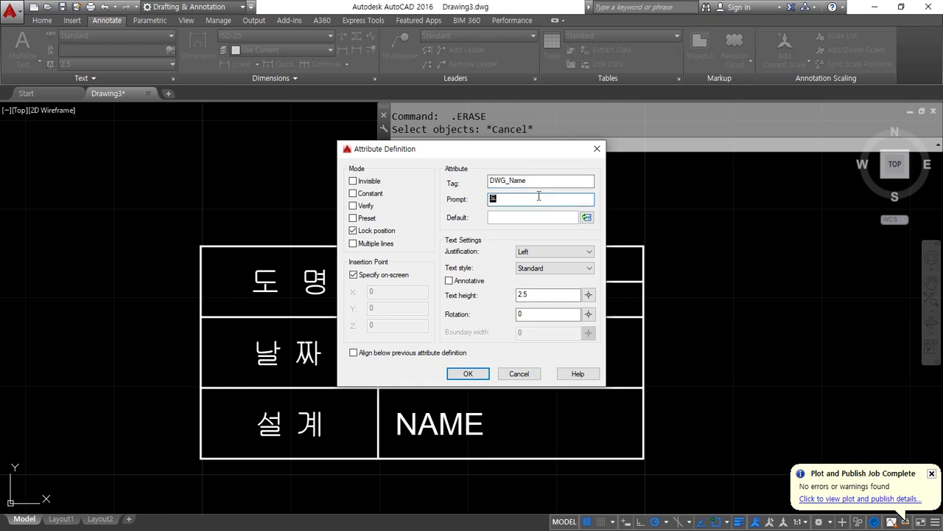
pyautogui.click(560, 252)
pyautogui.click(552, 331)
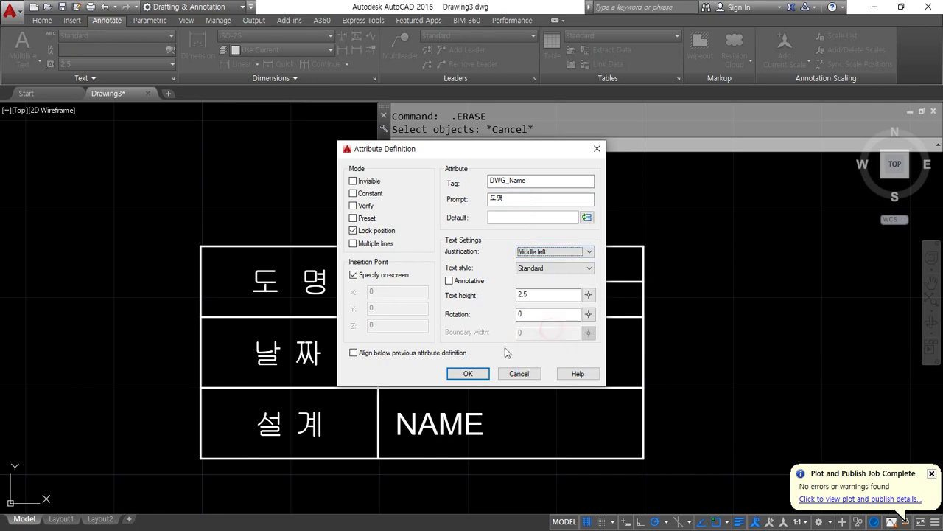
# - Place the DWG_Name attribute at the left end of the first row's guide line and erase that line
pyautogui.click(472, 374)
pyautogui.click(396, 282)
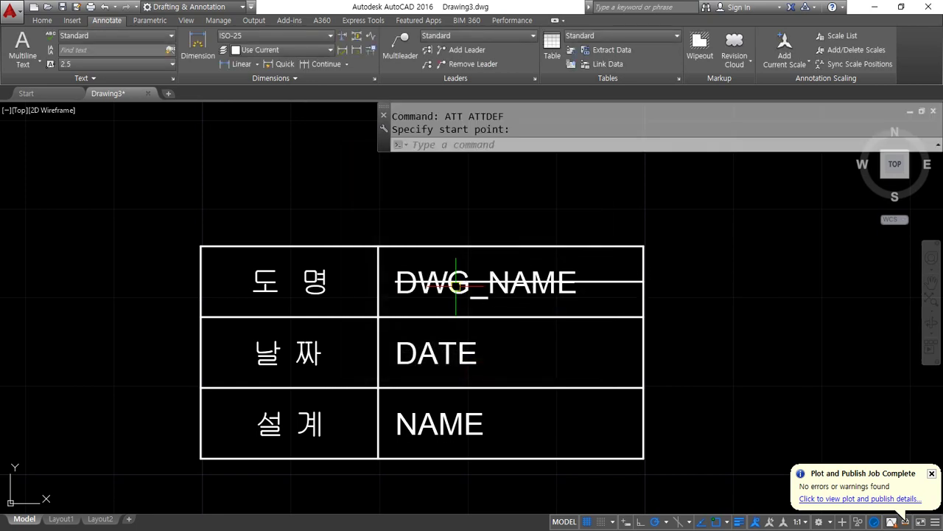
pyautogui.click(612, 283)
pyautogui.press('Delete')
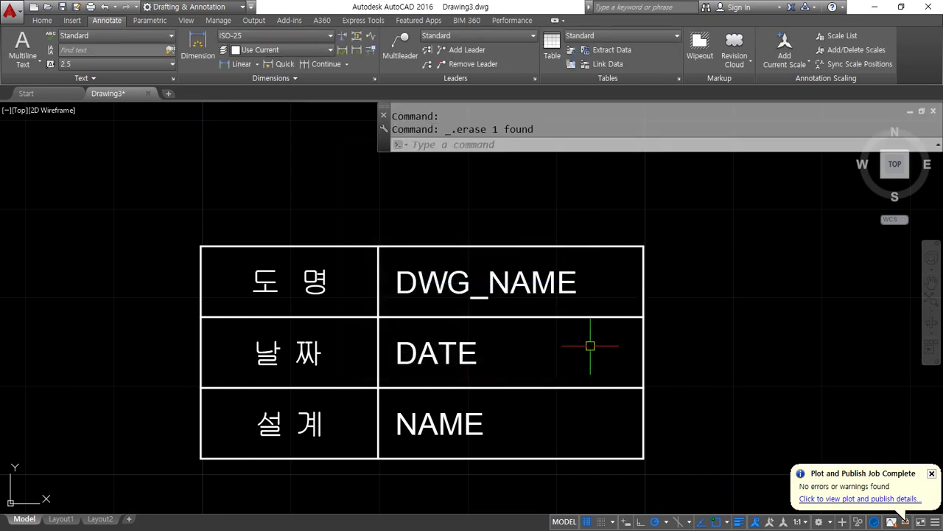
pyautogui.moveTo(435, 450)
pyautogui.mouseDown()
pyautogui.moveTo(401, 424)
pyautogui.moveTo(435, 284)
pyautogui.moveTo(608, 390)
pyautogui.moveTo(459, 452)
pyautogui.moveTo(435, 445)
pyautogui.mouseUp()
pyautogui.moveTo(418, 324); pyautogui.dragTo(593, 271)
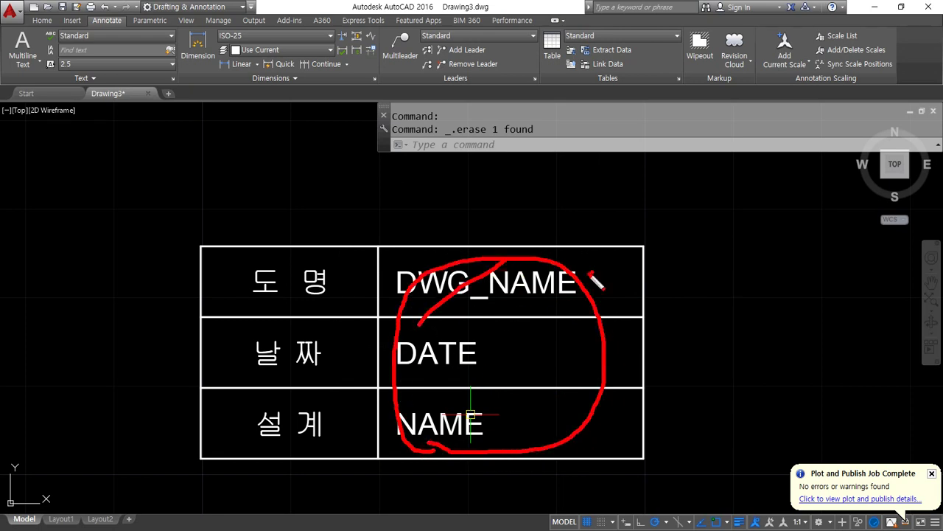
pyautogui.moveTo(424, 381); pyautogui.dragTo(589, 327)
pyautogui.moveTo(472, 404)
pyautogui.mouseDown()
pyautogui.moveTo(618, 364)
pyautogui.moveTo(507, 430)
pyautogui.mouseUp()
pyautogui.moveTo(520, 261); pyautogui.dragTo(611, 358)
pyautogui.moveTo(449, 284); pyautogui.dragTo(552, 415)
pyautogui.moveTo(404, 318); pyautogui.dragTo(480, 421)
pyautogui.moveTo(416, 395); pyautogui.dragTo(442, 434)
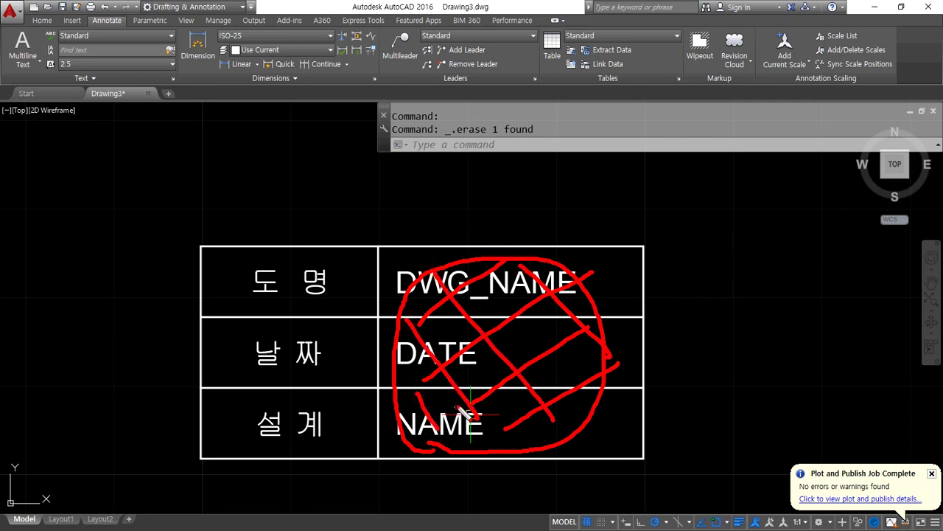
pyautogui.press('Escape')
pyautogui.moveTo(383, 365); pyautogui.dragTo(377, 357, button='middle')
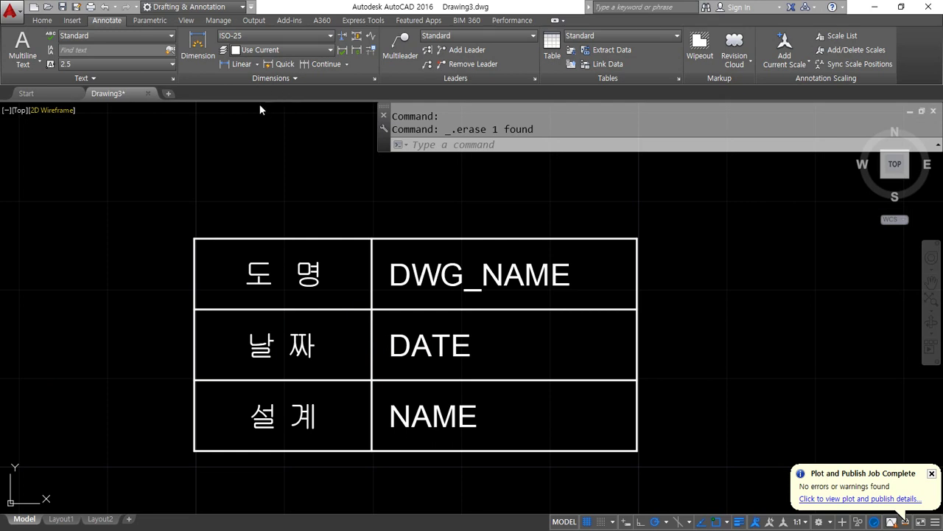
# - Start a block definition named "표제란" with its base point at the table's lower-left corner
pyautogui.write('b')
pyautogui.press('Return')
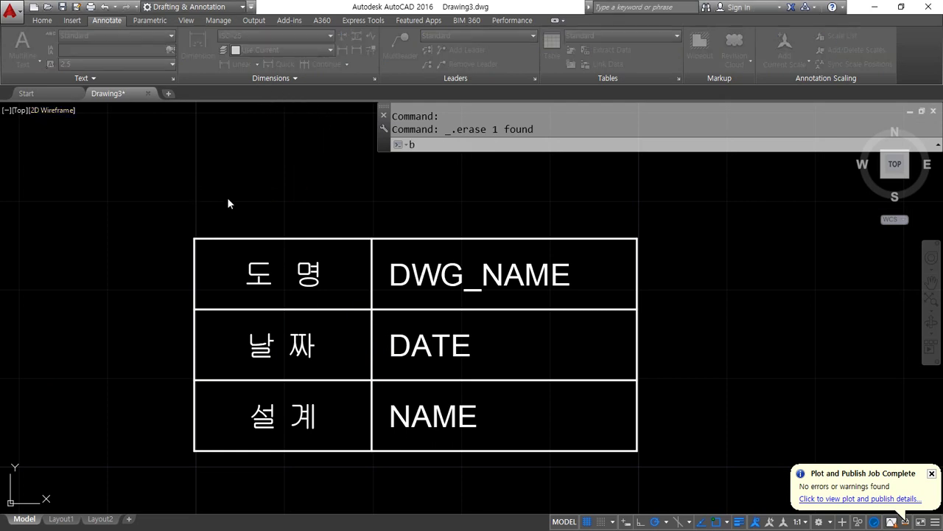
pyautogui.click(344, 182)
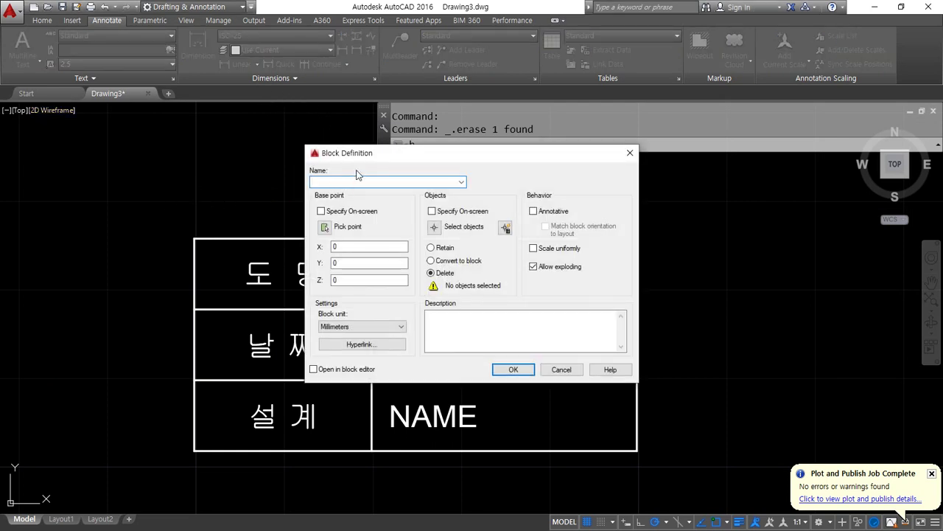
pyautogui.write('표제란')
pyautogui.click(325, 227)
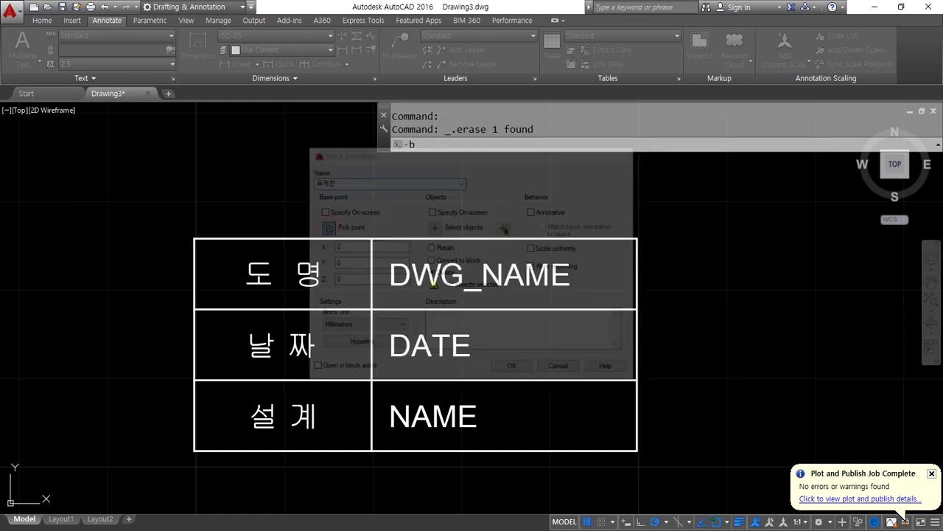
pyautogui.click(193, 450)
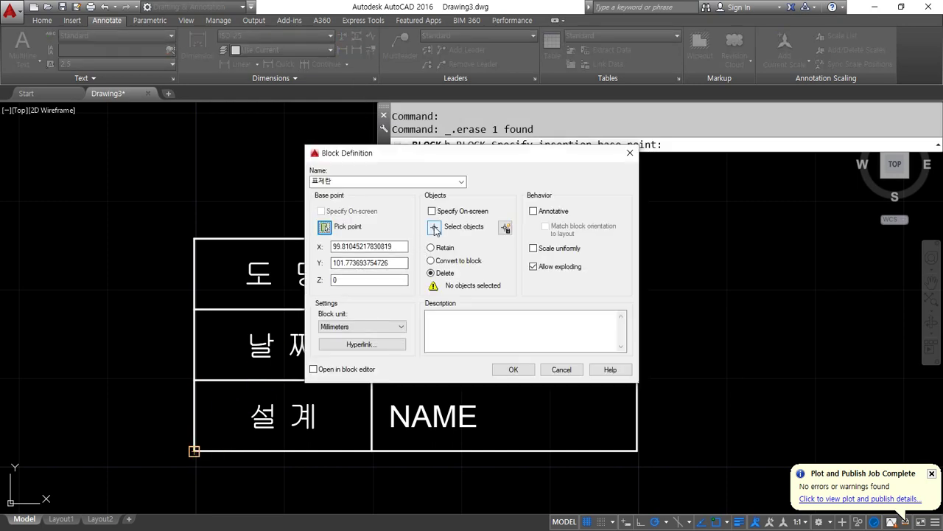
# - Select the whole table with its labels and attributes and create the 표제란 block, deleting the original objects
pyautogui.click(435, 228)
pyautogui.click(169, 216)
pyautogui.click(659, 455)
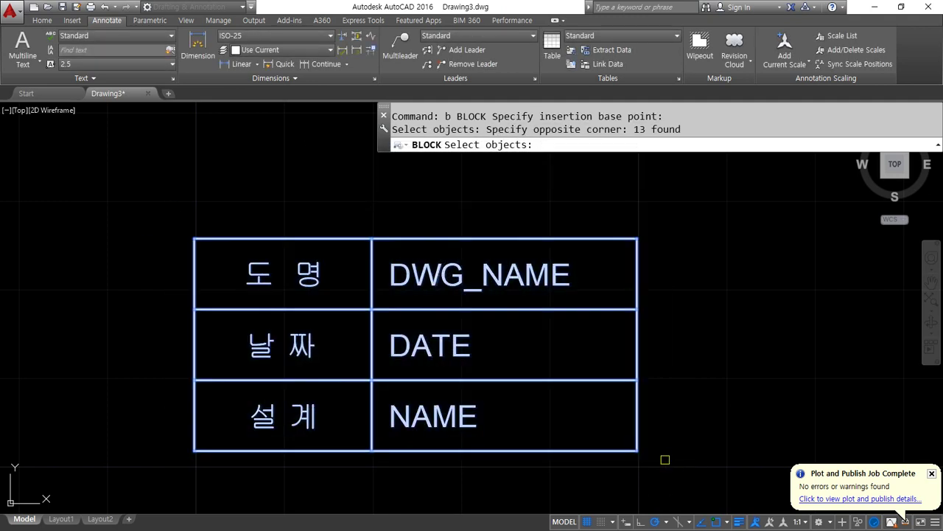
pyautogui.press('Return')
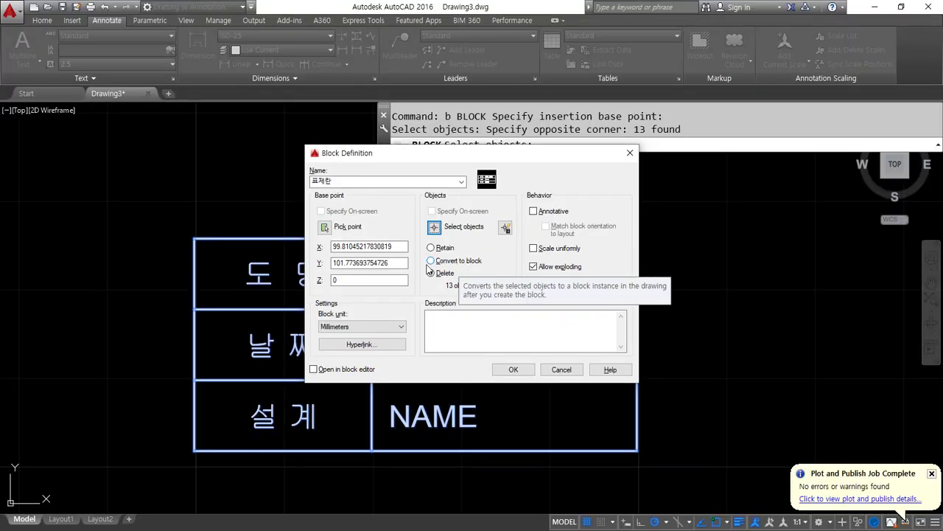
pyautogui.click(508, 369)
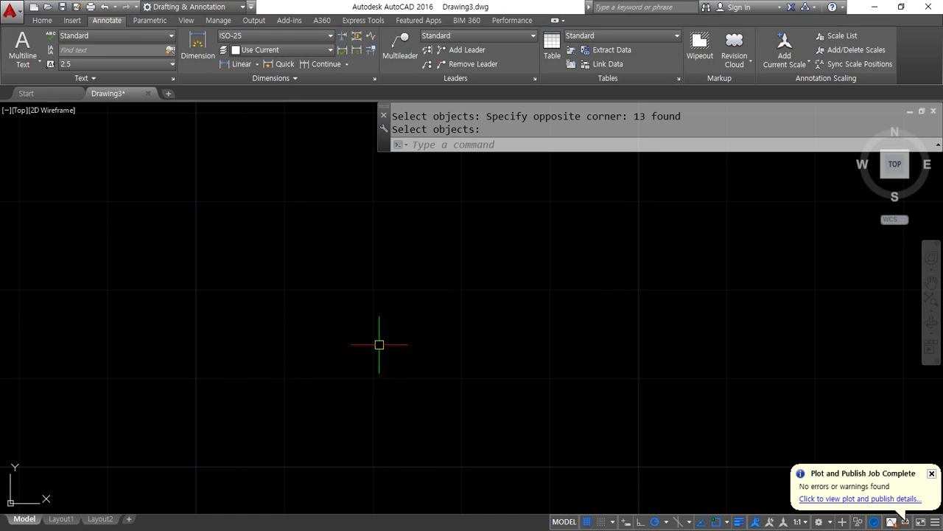
# - Start inserting the 표제란 block at scale 1, with insertion point and rotation specified on screen
pyautogui.click(412, 144)
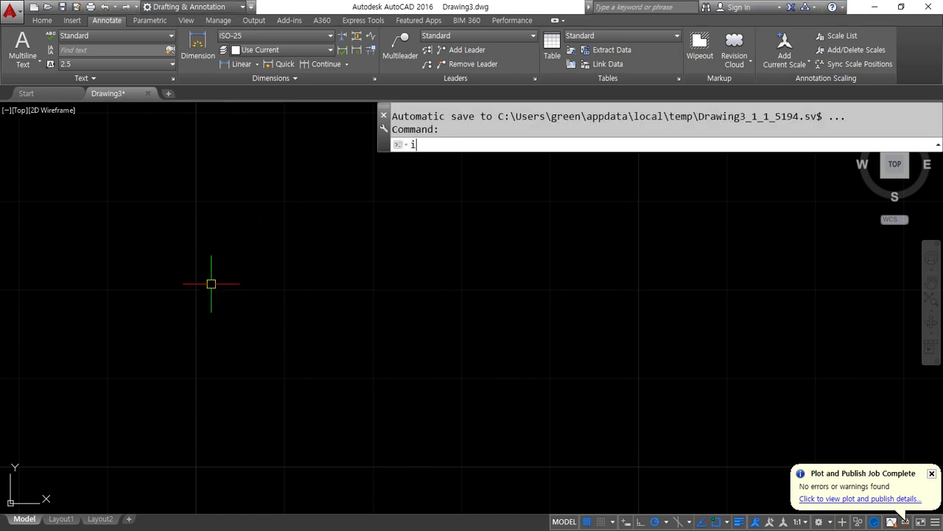
pyautogui.write('i')
pyautogui.press('Return')
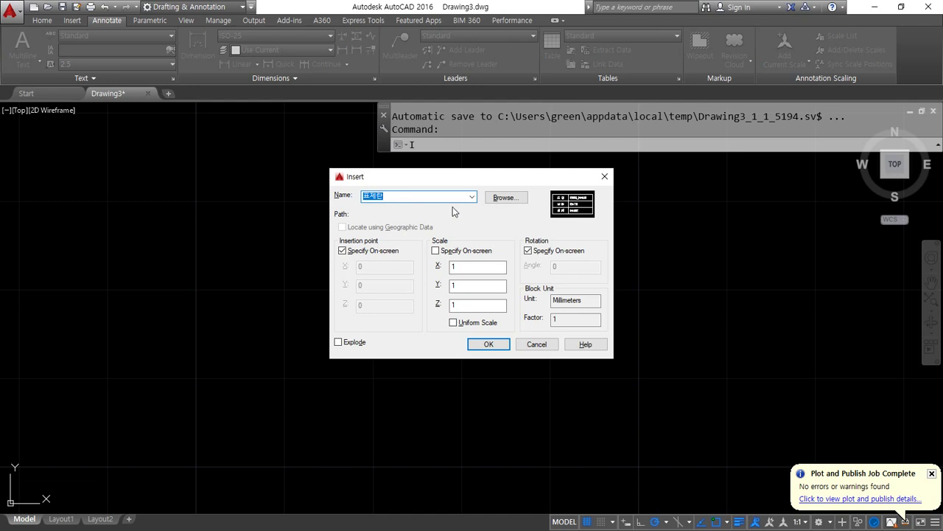
pyautogui.click(479, 345)
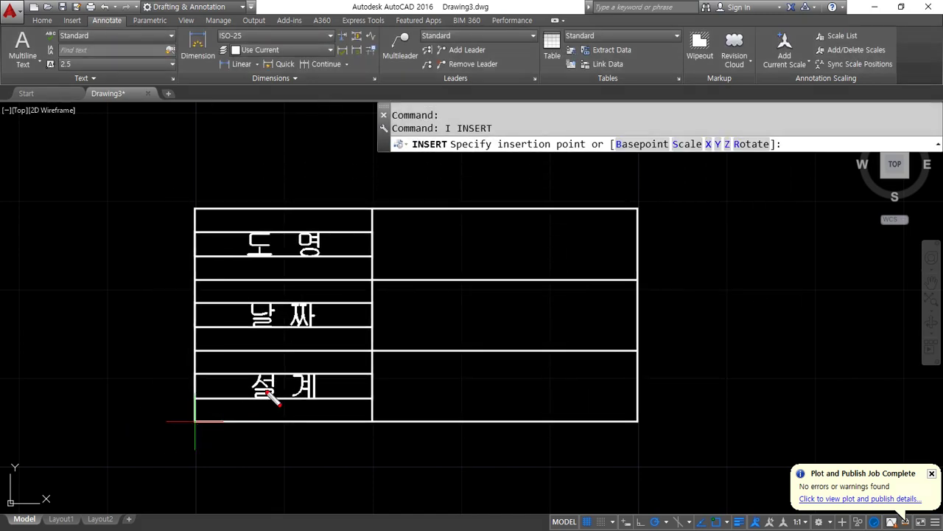
pyautogui.moveTo(231, 399)
pyautogui.mouseDown()
pyautogui.moveTo(312, 413)
pyautogui.moveTo(267, 359)
pyautogui.moveTo(325, 341)
pyautogui.mouseUp()
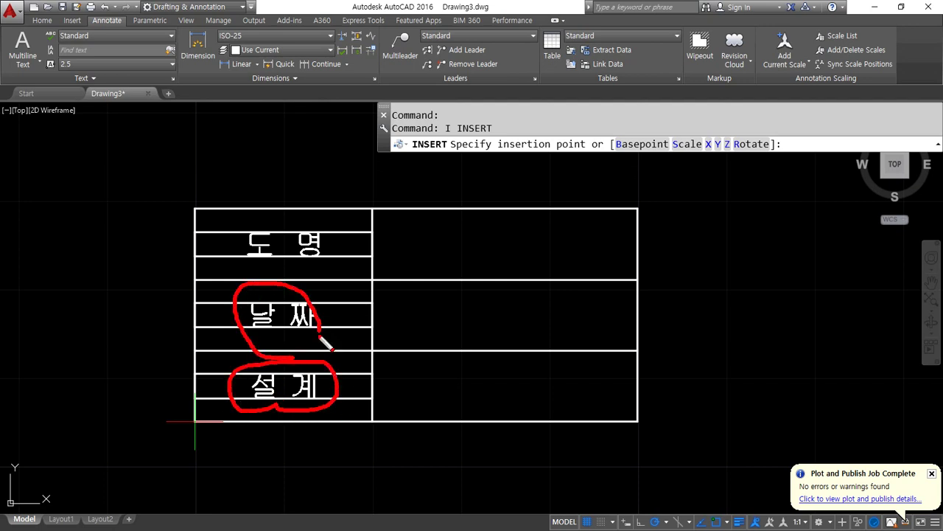
pyautogui.moveTo(287, 273)
pyautogui.mouseDown()
pyautogui.moveTo(306, 230)
pyautogui.moveTo(308, 279)
pyautogui.mouseUp()
pyautogui.moveTo(469, 237)
pyautogui.mouseDown()
pyautogui.moveTo(488, 247)
pyautogui.moveTo(478, 265)
pyautogui.mouseUp()
pyautogui.moveTo(475, 305); pyautogui.dragTo(477, 324)
pyautogui.click(479, 339)
pyautogui.moveTo(481, 361); pyautogui.dragTo(475, 377)
pyautogui.press('Escape')
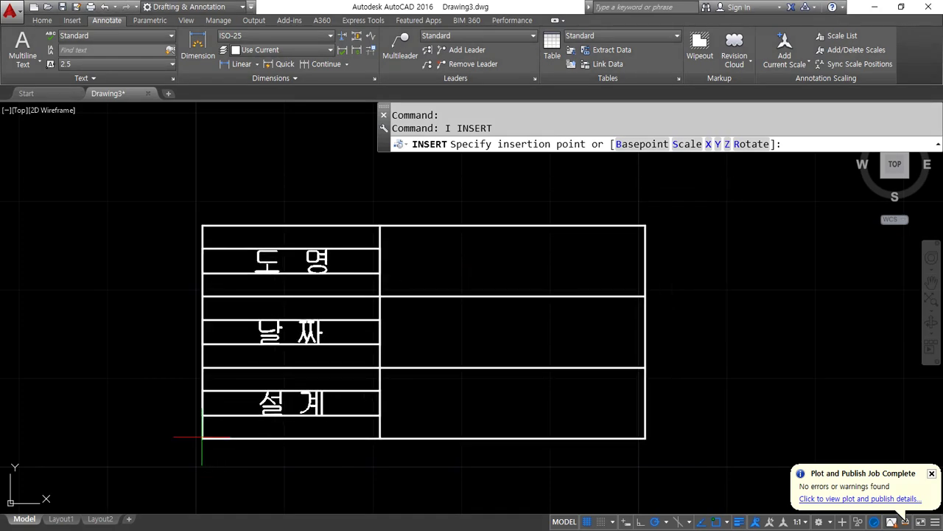
# - Place the 표제란 block unrotated and fill in 도명 "우리집 리모델링", the designer's name and 날짜 "2023-02-27"
pyautogui.click(202, 423)
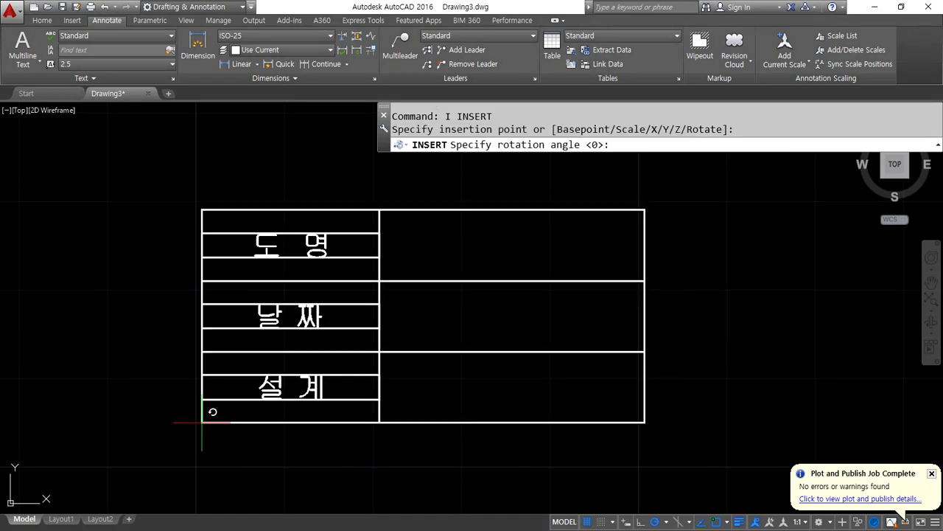
pyautogui.click(375, 422)
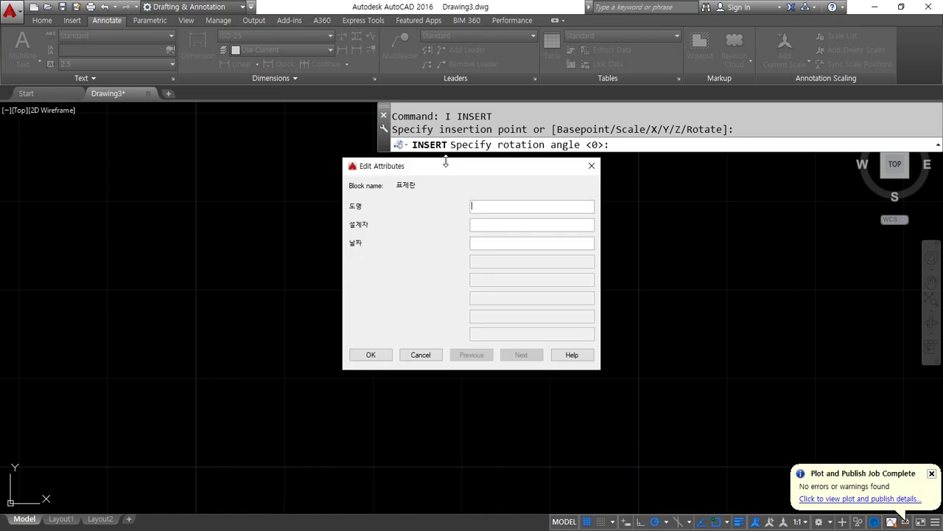
pyautogui.moveTo(447, 167); pyautogui.dragTo(511, 170)
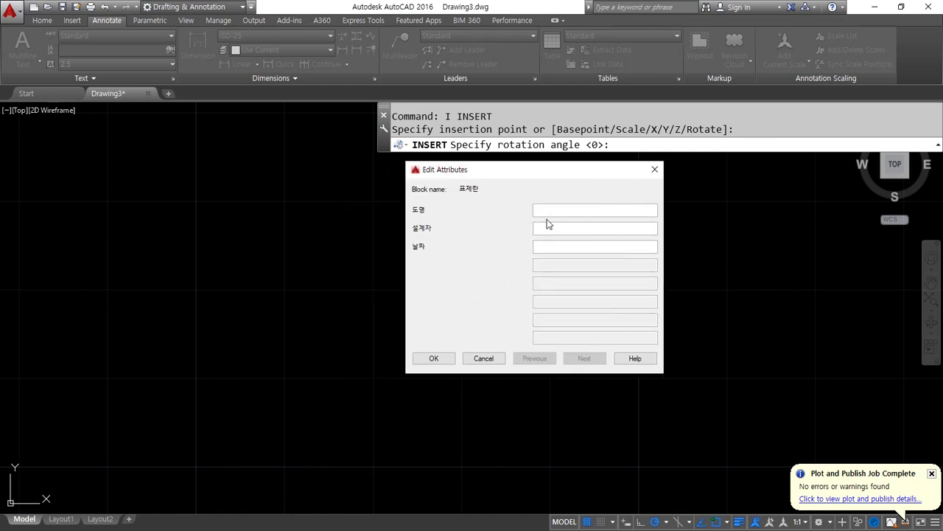
pyautogui.write('우리집 리모델링')
pyautogui.press('Tab')
pyautogui.click(434, 358)
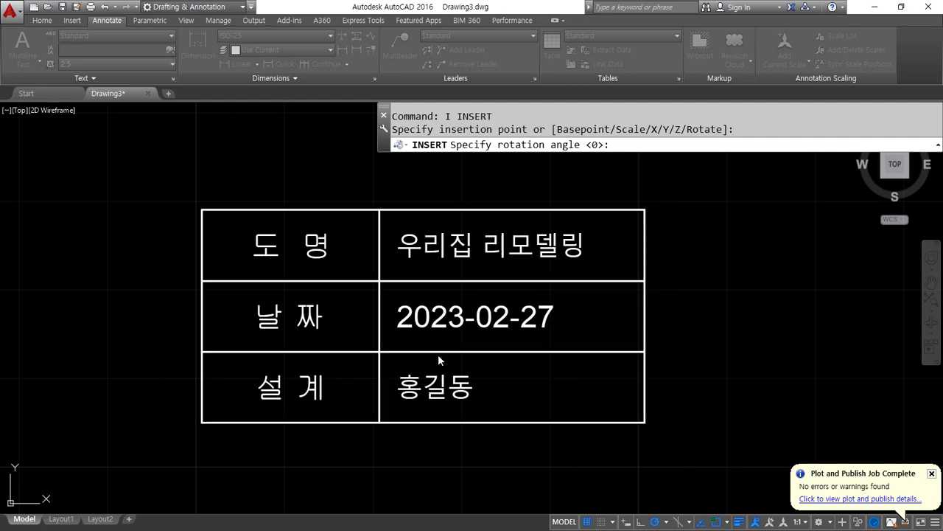
pyautogui.moveTo(433, 208)
pyautogui.mouseDown()
pyautogui.moveTo(421, 213)
pyautogui.moveTo(451, 421)
pyautogui.moveTo(574, 243)
pyautogui.moveTo(435, 216)
pyautogui.mouseUp()
pyautogui.press('Escape')
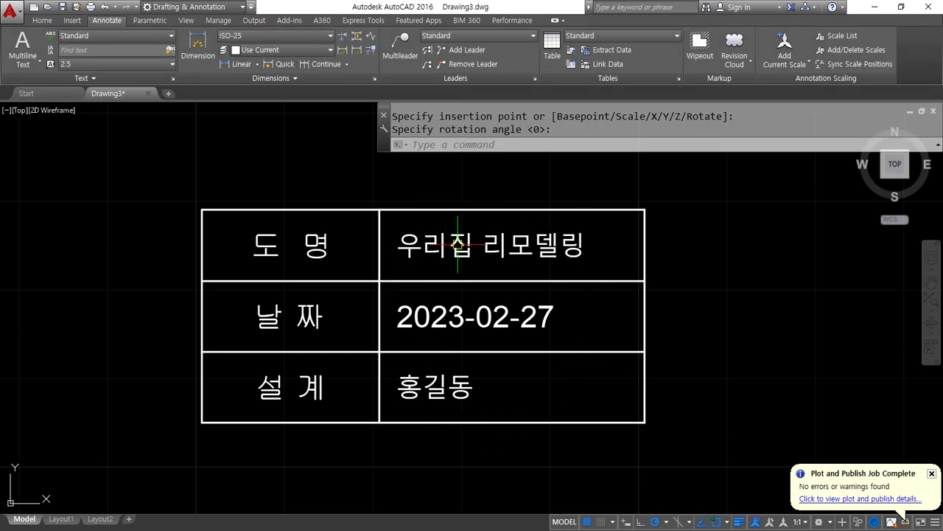
# - Insert a second 표제란 block unrotated, just right of the first one and aligned with its bottom edge
pyautogui.scroll(-2, 470, 245)
pyautogui.moveTo(474, 246); pyautogui.dragTo(300, 273, button='middle')
pyautogui.press('space')
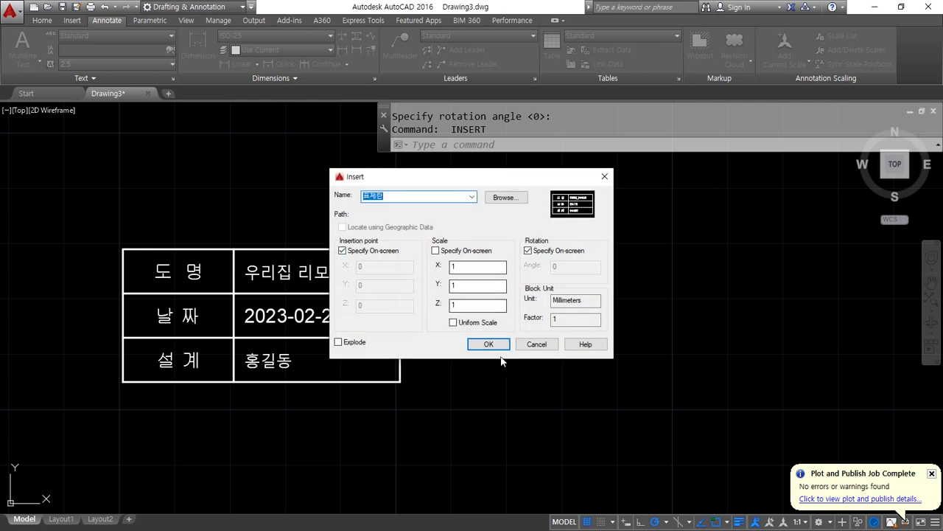
pyautogui.click(489, 344)
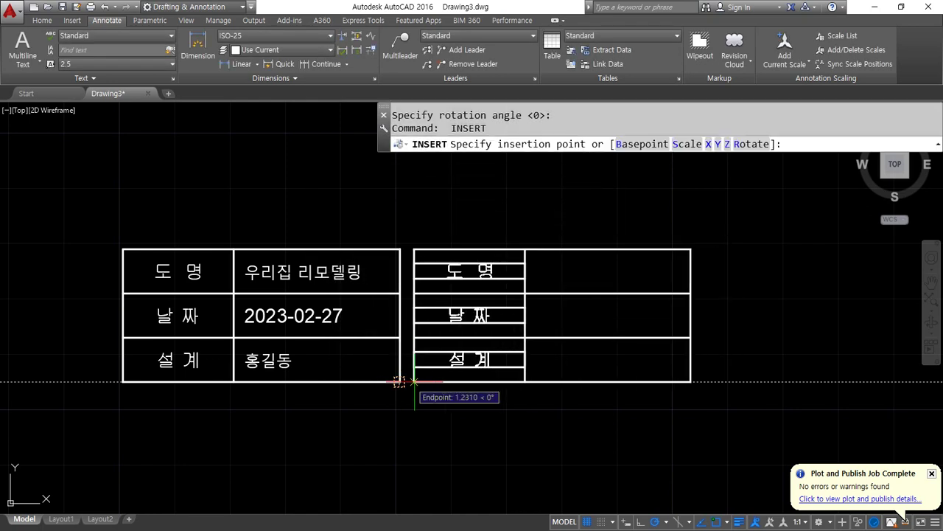
pyautogui.click(438, 381)
pyautogui.click(482, 381)
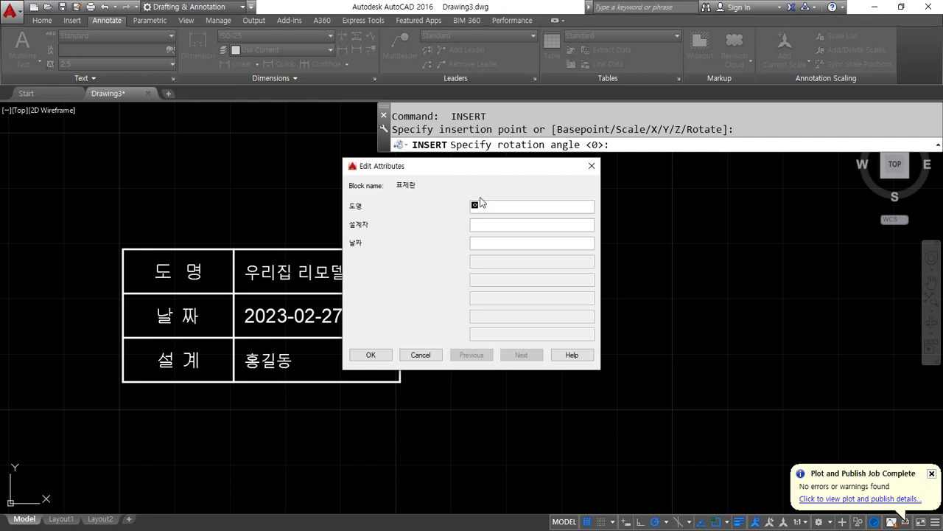
# - Fill in the second block's attributes with 도명 "우리집 건축중", the designer's name and 날짜 "2023-02-27"
pyautogui.write('우리집 ')
pyautogui.write('건축중')
pyautogui.press('Tab')
pyautogui.click(372, 355)
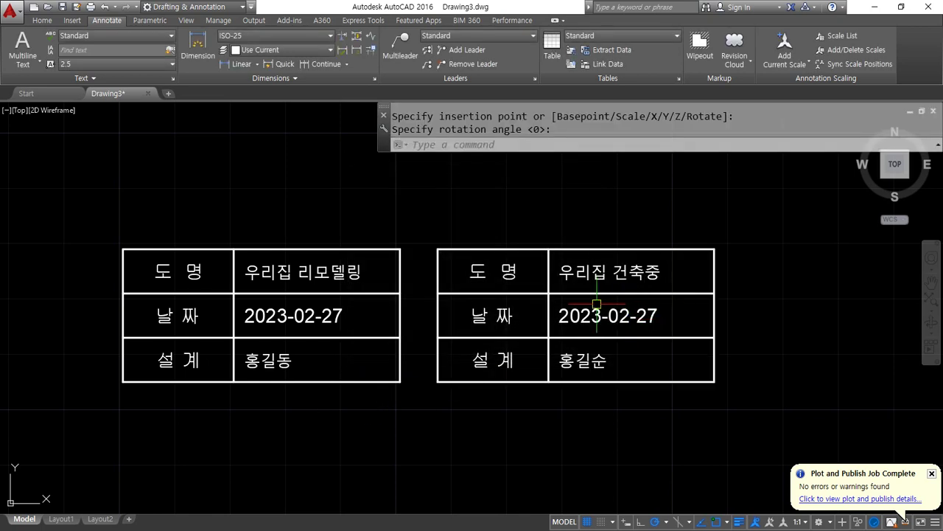
pyautogui.moveTo(356, 170)
pyautogui.mouseDown()
pyautogui.moveTo(329, 251)
pyautogui.moveTo(353, 215)
pyautogui.mouseUp()
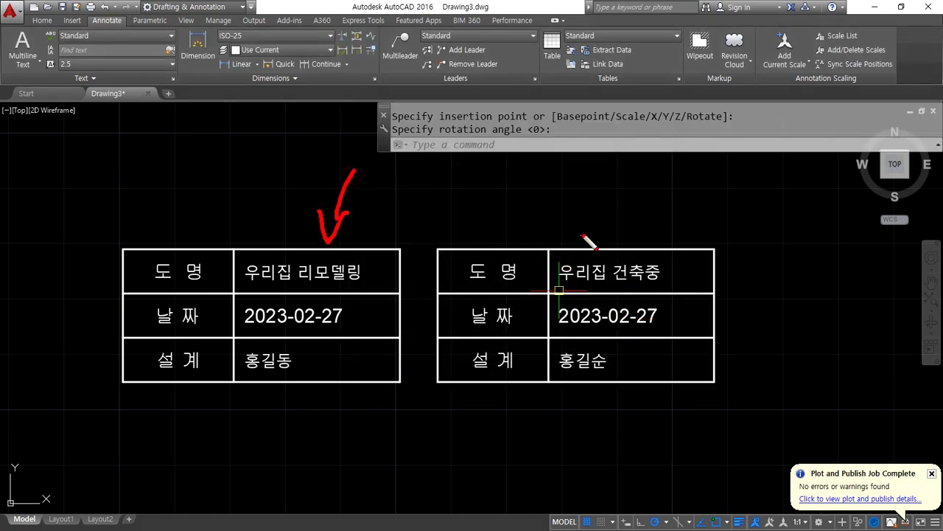
pyautogui.moveTo(607, 209)
pyautogui.mouseDown()
pyautogui.moveTo(601, 243)
pyautogui.moveTo(633, 227)
pyautogui.mouseUp()
pyautogui.moveTo(386, 428)
pyautogui.mouseDown()
pyautogui.moveTo(355, 335)
pyautogui.moveTo(378, 334)
pyautogui.mouseUp()
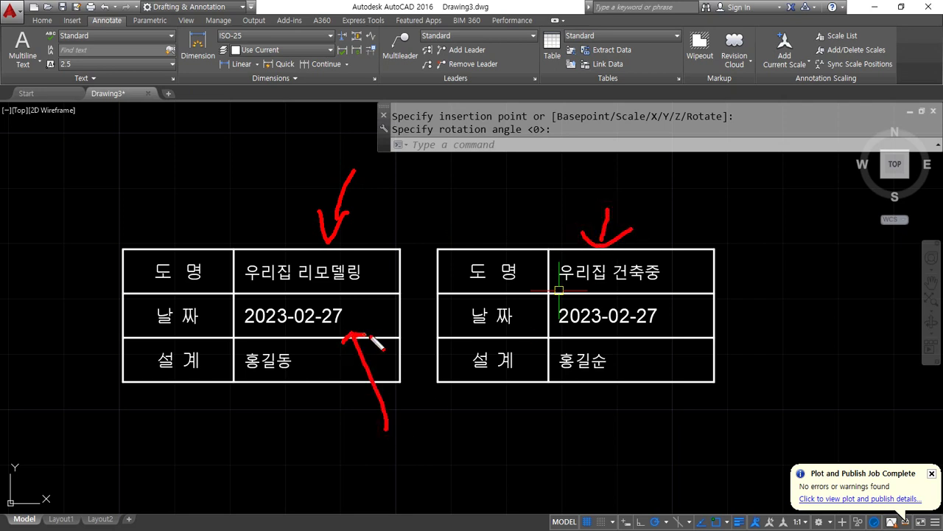
pyautogui.moveTo(647, 429)
pyautogui.mouseDown()
pyautogui.moveTo(635, 343)
pyautogui.moveTo(644, 336)
pyautogui.mouseUp()
pyautogui.moveTo(604, 443)
pyautogui.mouseDown()
pyautogui.moveTo(599, 372)
pyautogui.moveTo(607, 377)
pyautogui.mouseUp()
pyautogui.moveTo(281, 431)
pyautogui.mouseDown()
pyautogui.moveTo(279, 377)
pyautogui.moveTo(293, 391)
pyautogui.mouseUp()
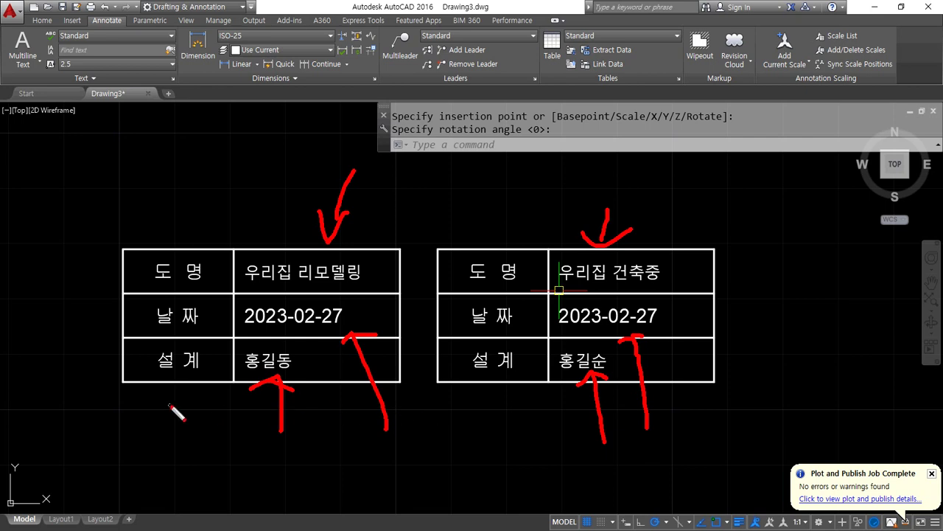
pyautogui.press('Escape')
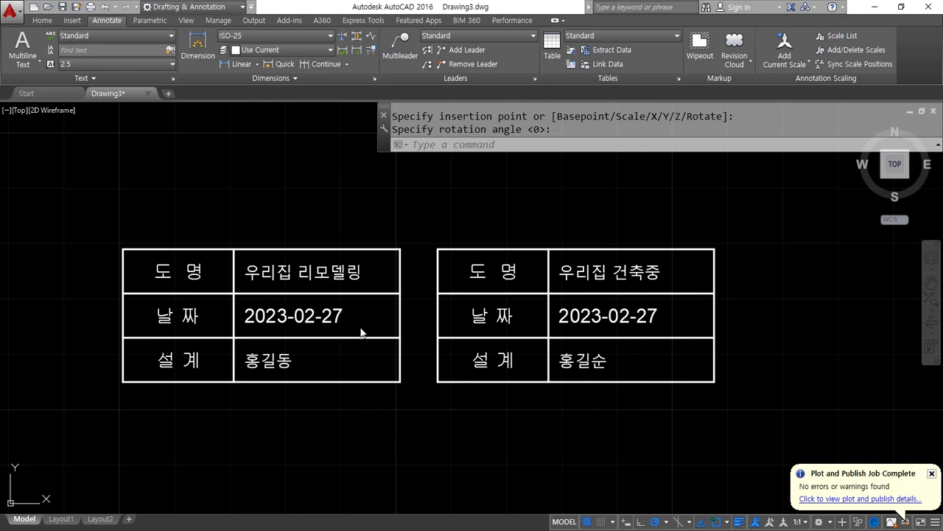
pyautogui.scroll(2, 377, 258)
pyautogui.moveTo(315, 372)
pyautogui.mouseDown()
pyautogui.moveTo(290, 371)
pyautogui.moveTo(320, 339)
pyautogui.moveTo(322, 370)
pyautogui.mouseUp()
pyautogui.moveTo(818, 353); pyautogui.dragTo(828, 370)
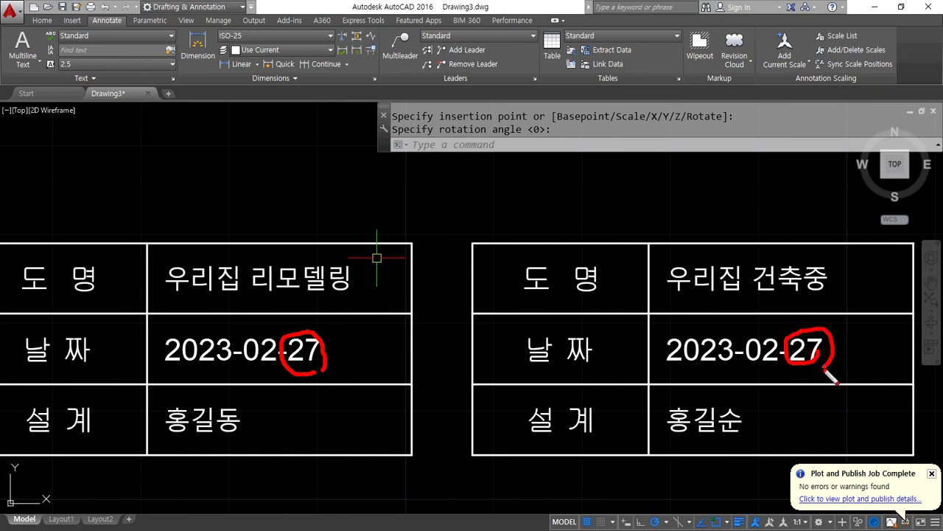
pyautogui.press('Escape')
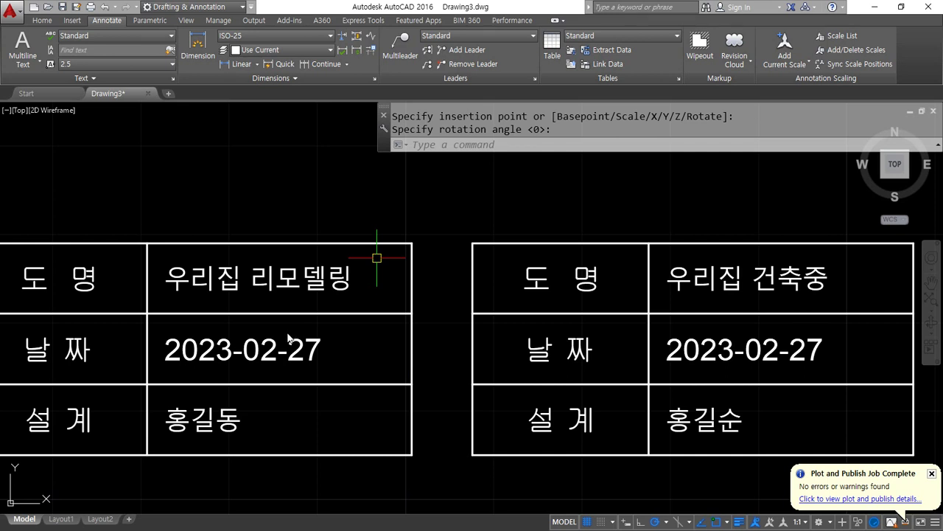
# - Use ATTEDIT on the 우리집 리모델링 title block to set its 날짜 attribute to 2023-02-07
pyautogui.write('at')
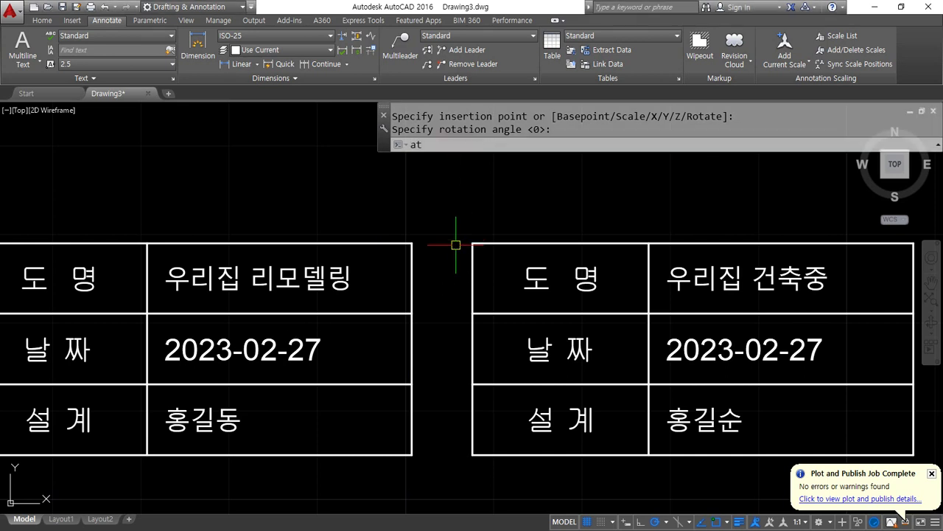
pyautogui.write('ted')
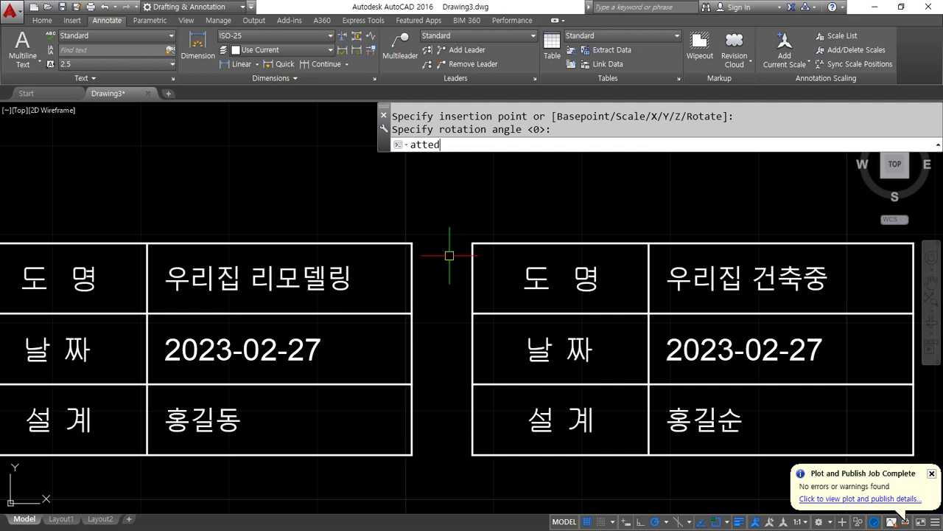
pyautogui.write('it')
pyautogui.press('Return')
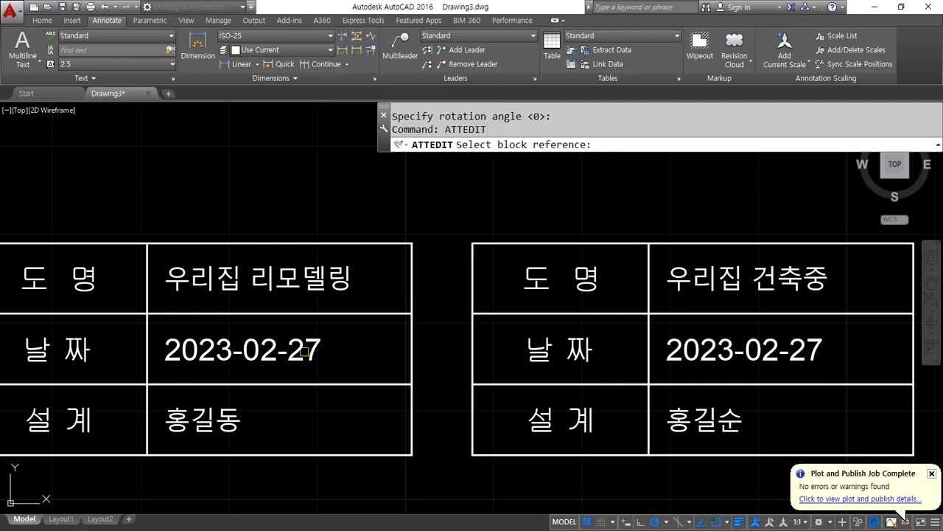
pyautogui.click(299, 354)
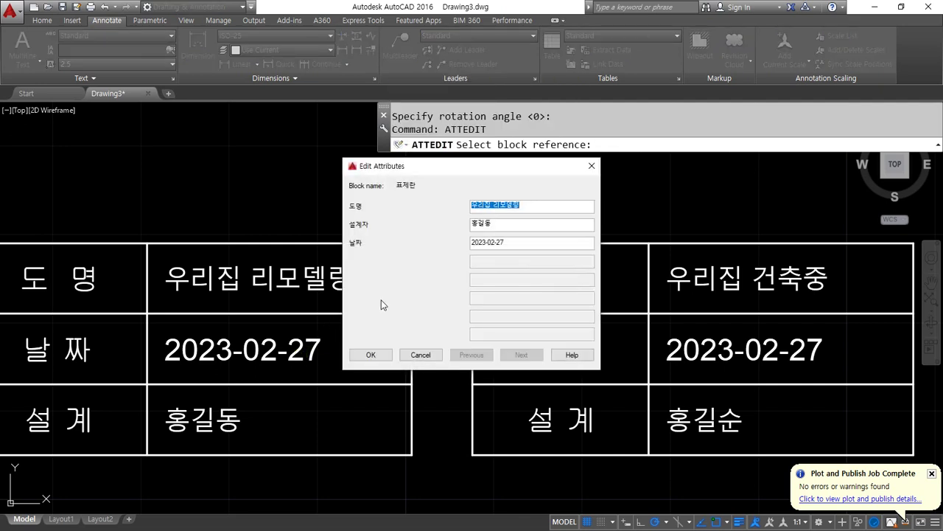
pyautogui.click(510, 243)
pyautogui.press('BackSpace')
pyautogui.press('BackSpace')
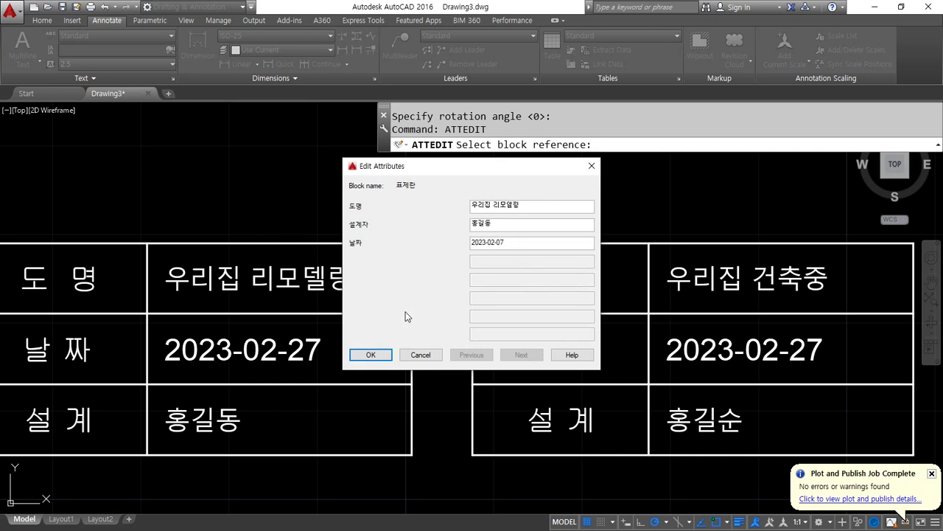
pyautogui.click(370, 355)
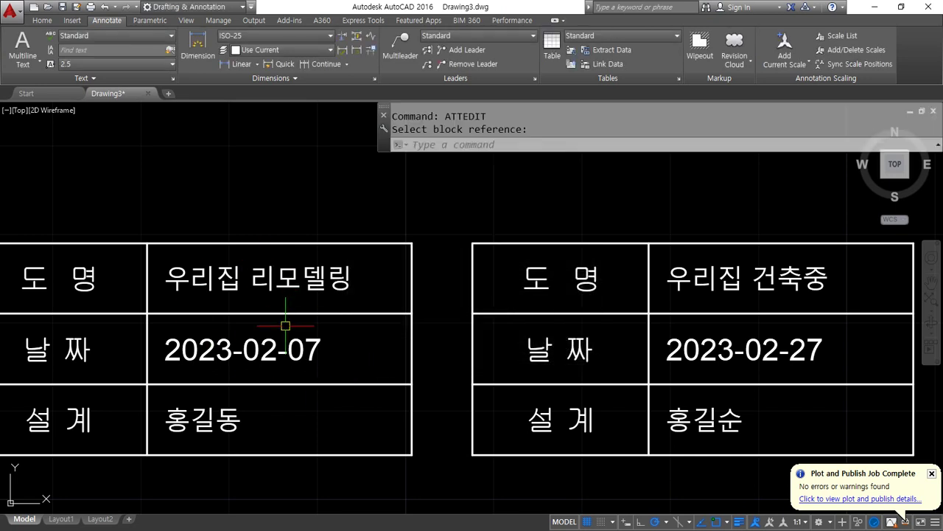
# - In the 우리집 건축중 title block, use the Enhanced Attribute Editor to set the DATE attribute to 2023-02-07
pyautogui.scroll(-2, 504, 290)
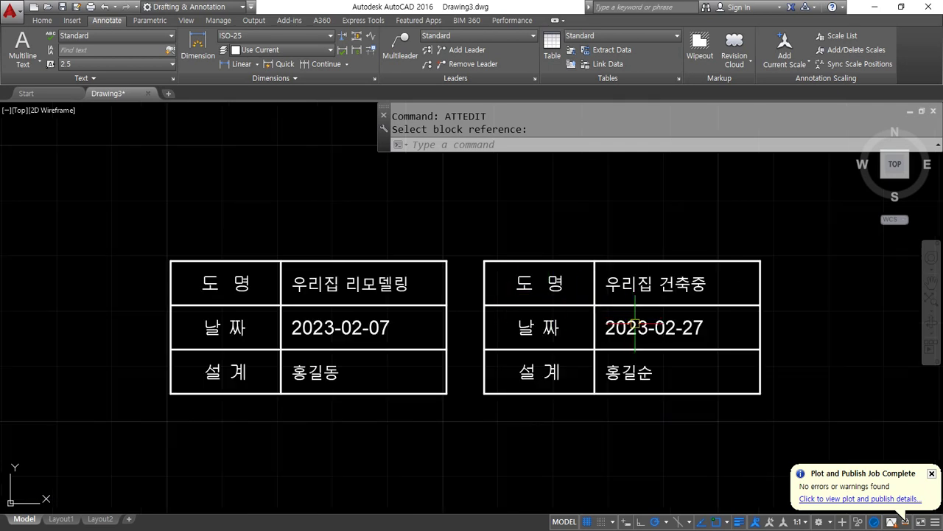
pyautogui.press('Escape')
pyautogui.doubleClick(634, 322)
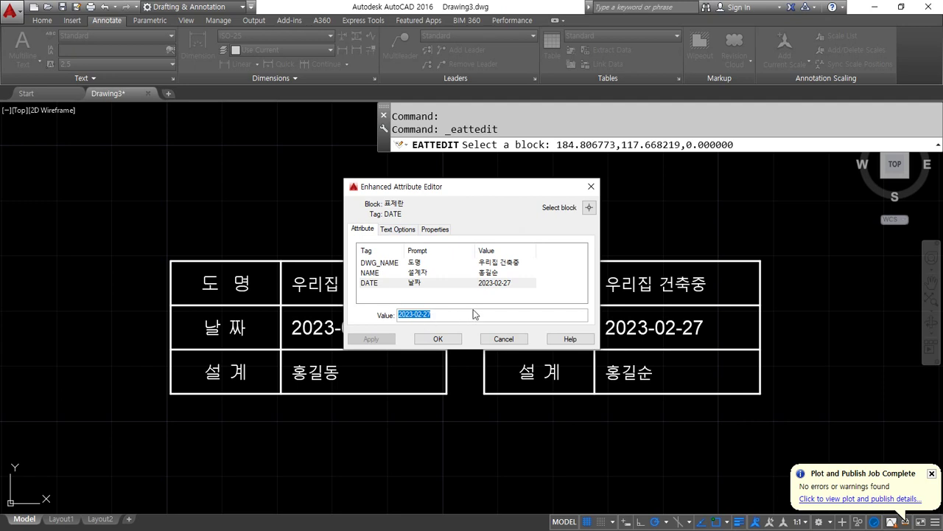
pyautogui.click(498, 264)
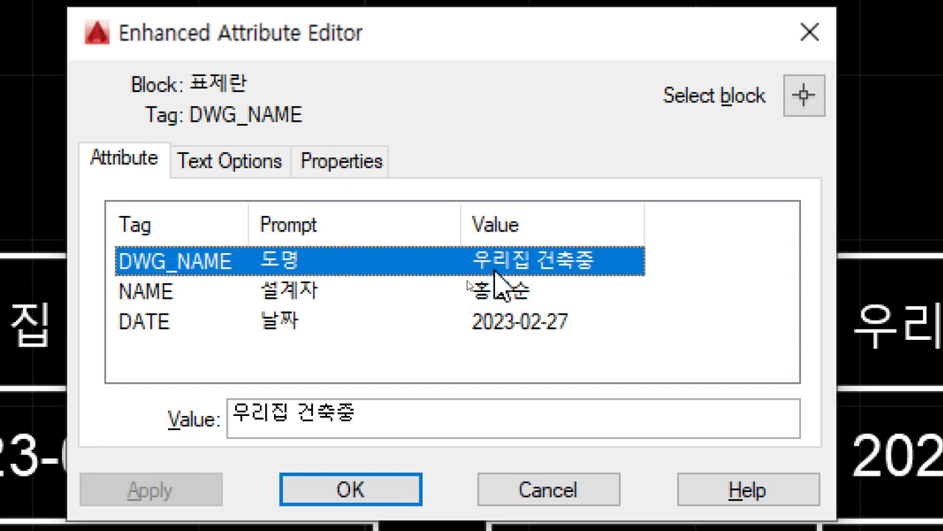
pyautogui.moveTo(364, 415); pyautogui.dragTo(184, 417)
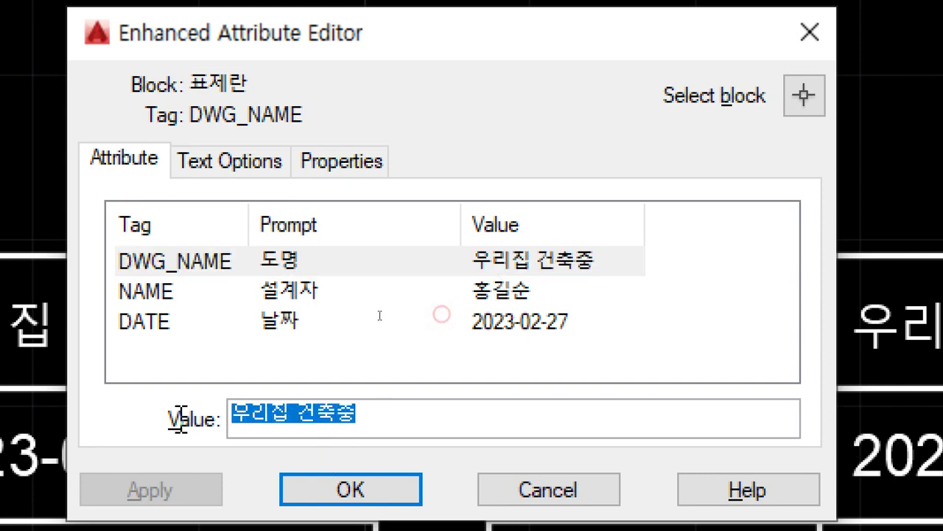
pyautogui.click(520, 295)
pyautogui.click(520, 295)
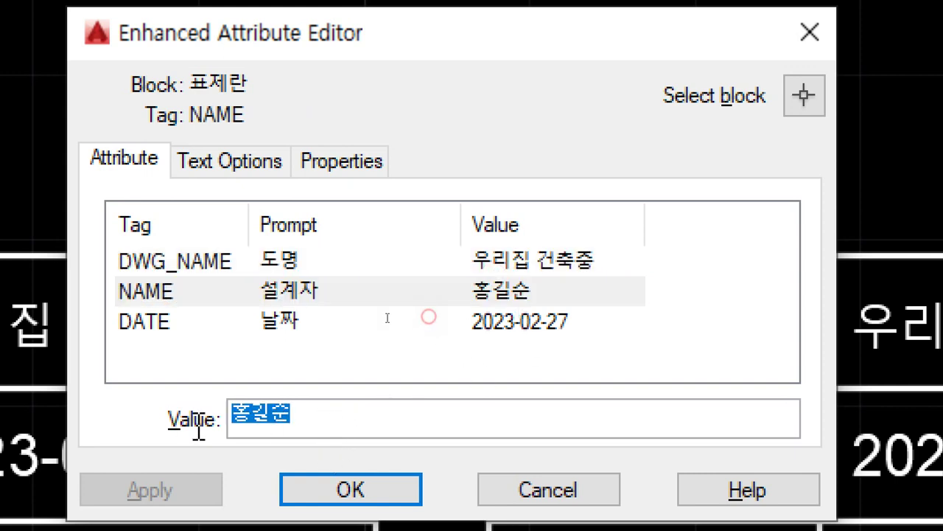
pyautogui.click(505, 329)
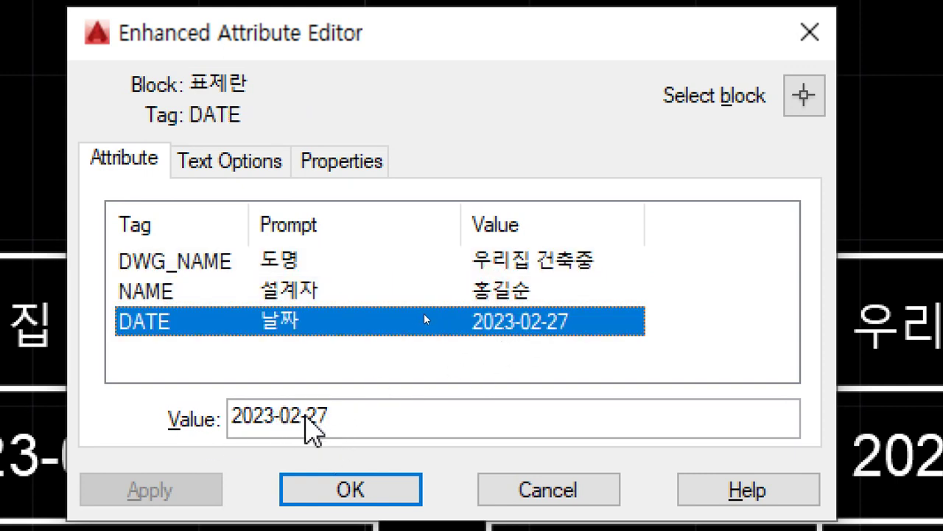
pyautogui.click(312, 421)
pyautogui.press('BackSpace')
pyautogui.write('0')
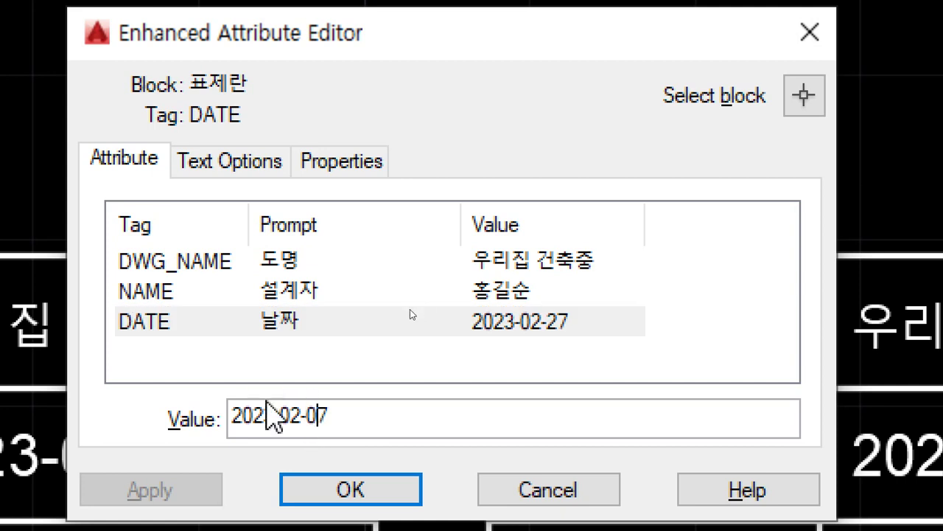
# - Review the DATE attribute's text options and its layer, linetype and color properties, and accept the attribute edits
pyautogui.click(243, 168)
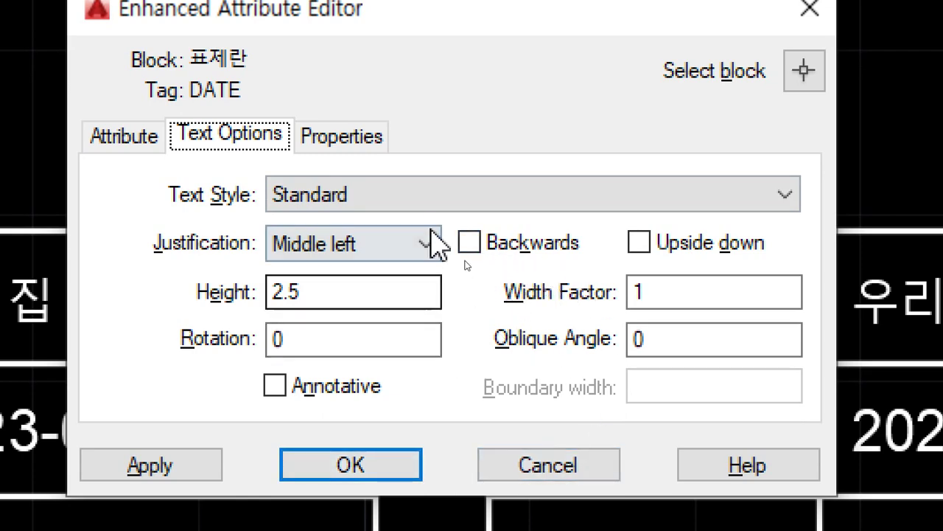
pyautogui.click(431, 197)
pyautogui.click(432, 197)
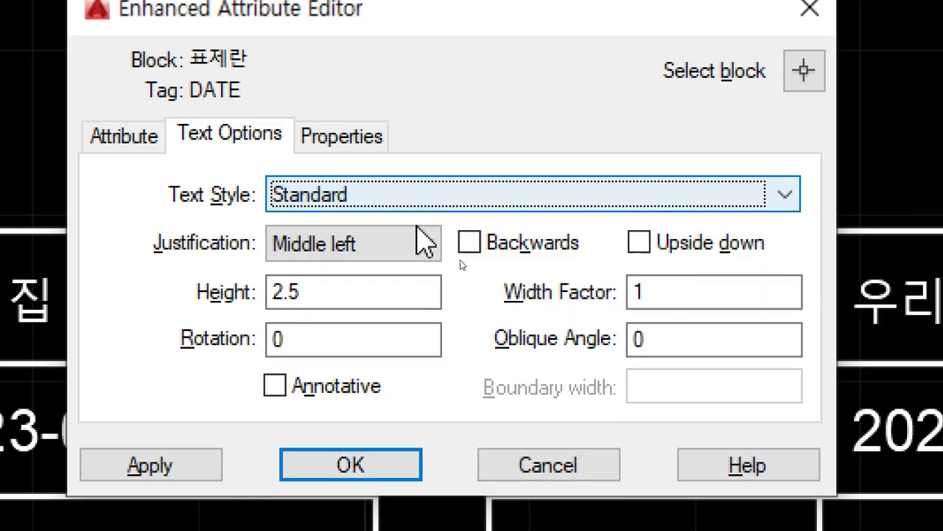
pyautogui.click(341, 140)
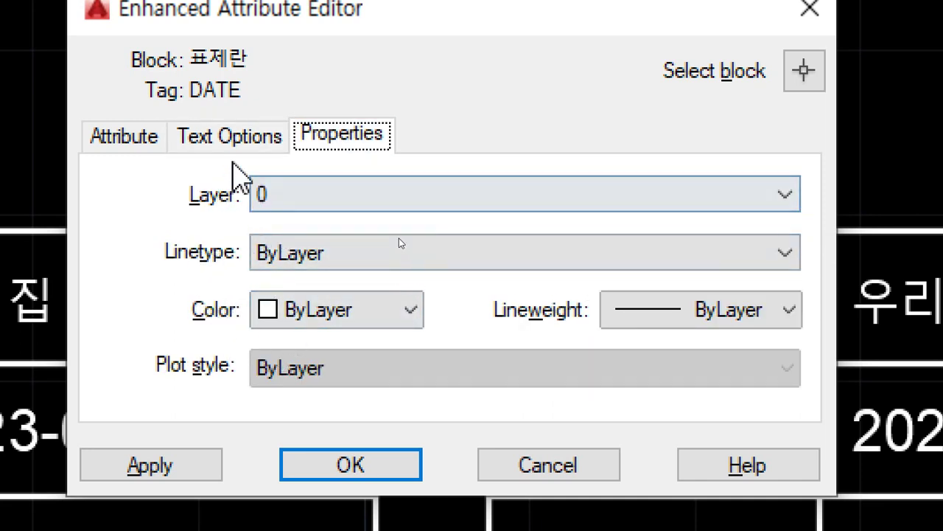
pyautogui.click(232, 146)
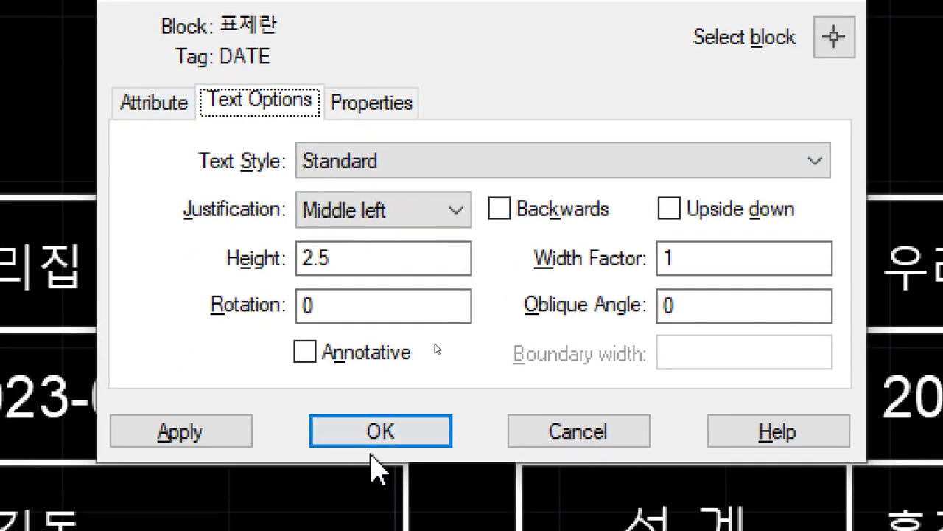
pyautogui.click(375, 435)
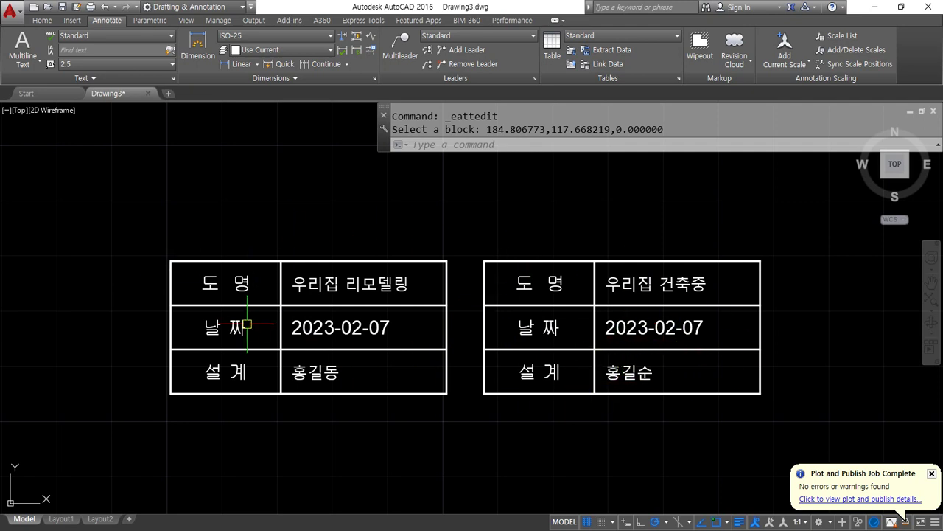
# - Switch to the Notepad lesson notes, read the REVCloud(개정마크) entry, and return to the AutoCAD drawing
pyautogui.press('space')
pyautogui.hotkey('alt', 'Tab')
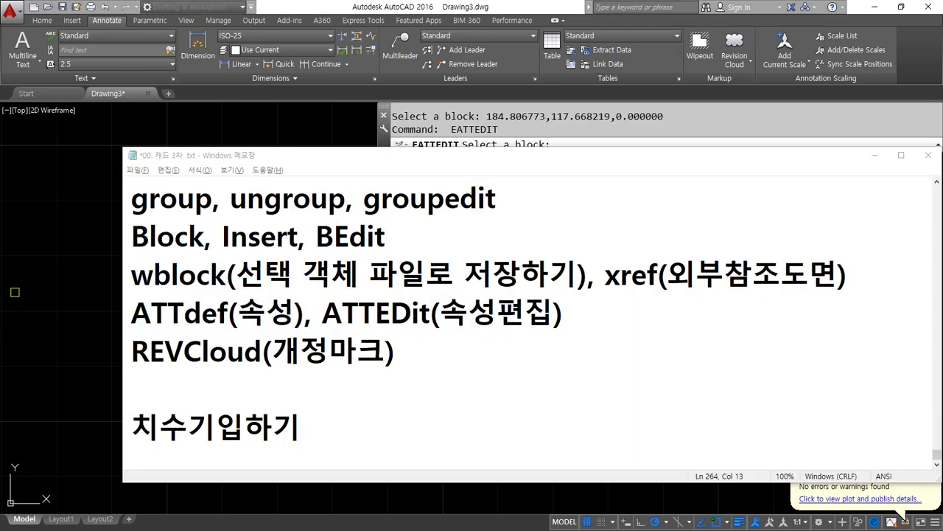
pyautogui.moveTo(133, 372)
pyautogui.mouseDown()
pyautogui.moveTo(395, 374)
pyautogui.moveTo(127, 378)
pyautogui.mouseUp()
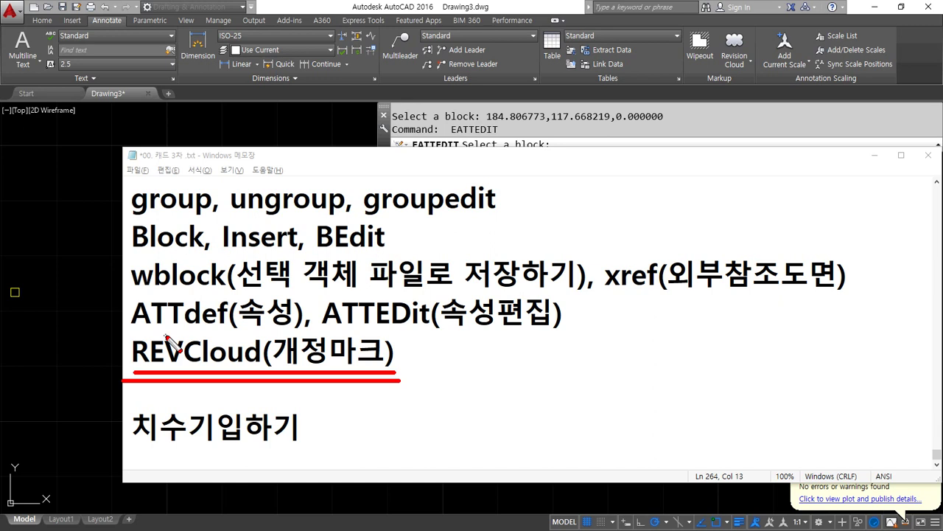
pyautogui.press('Escape')
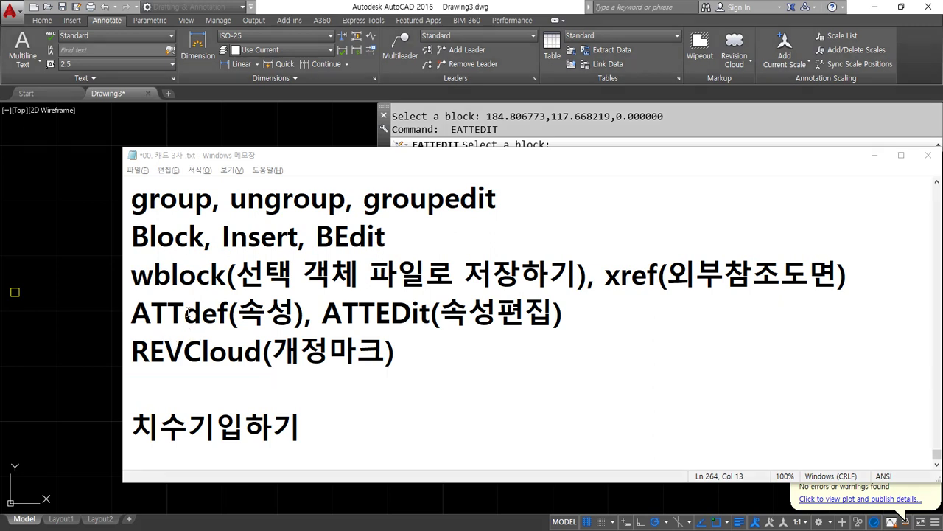
pyautogui.click(218, 6)
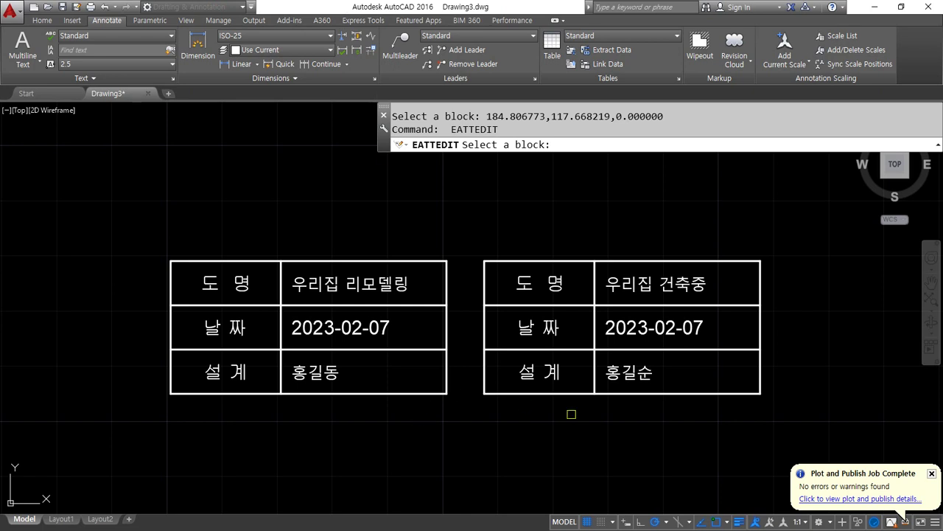
# - Erase both 표제란 title blocks to leave the drawing area empty
pyautogui.press('Escape')
pyautogui.press('Escape')
pyautogui.press('Escape')
pyautogui.click(807, 411)
pyautogui.click(131, 261)
pyautogui.write('e')
pyautogui.press('Return')
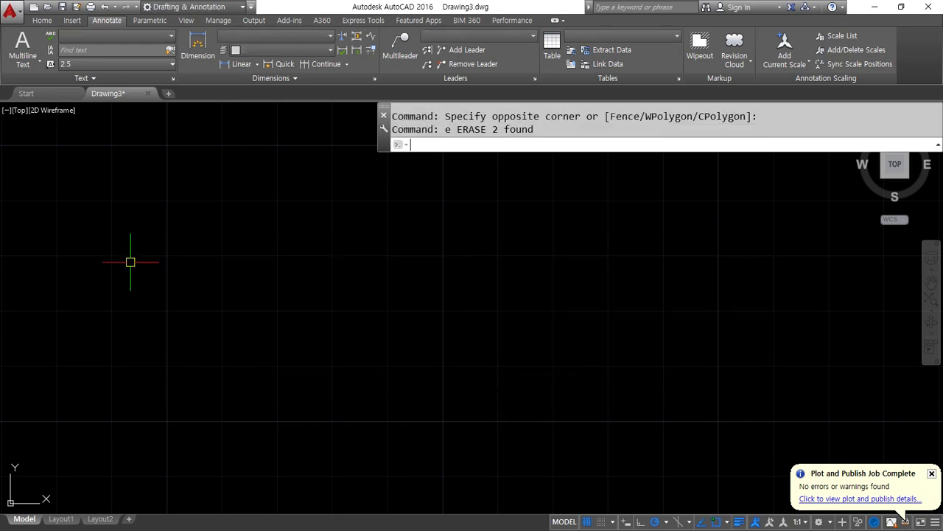
# - Start REVCLOUD and set both the minimum and maximum arc length to 100
pyautogui.click(42, 20)
pyautogui.write('re')
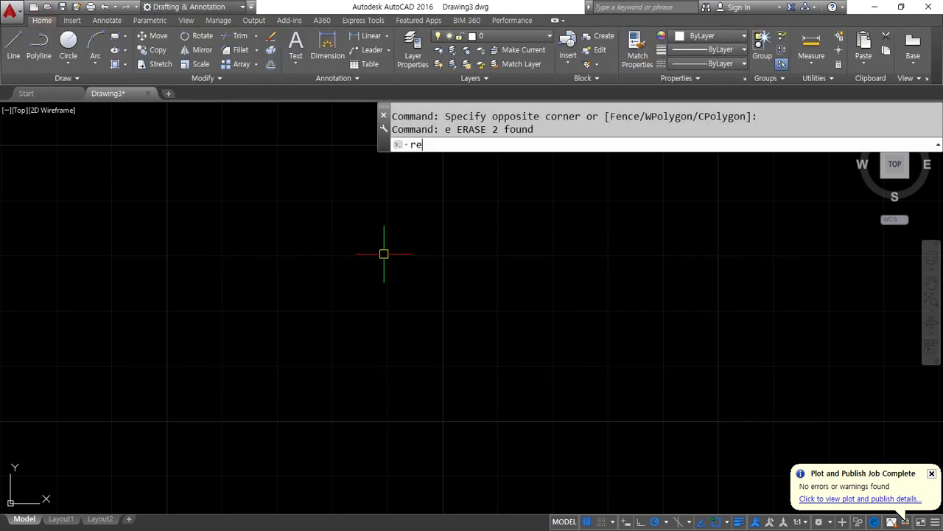
pyautogui.write('v')
pyautogui.press('Return')
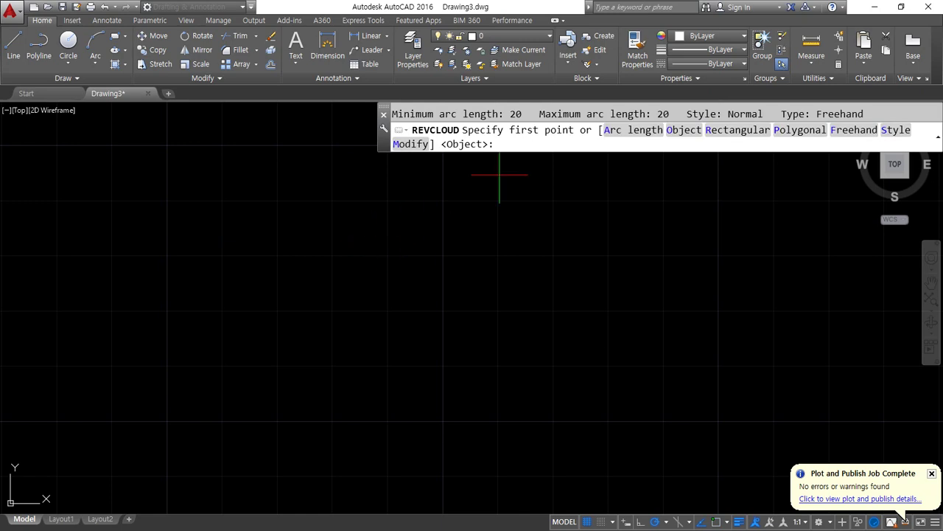
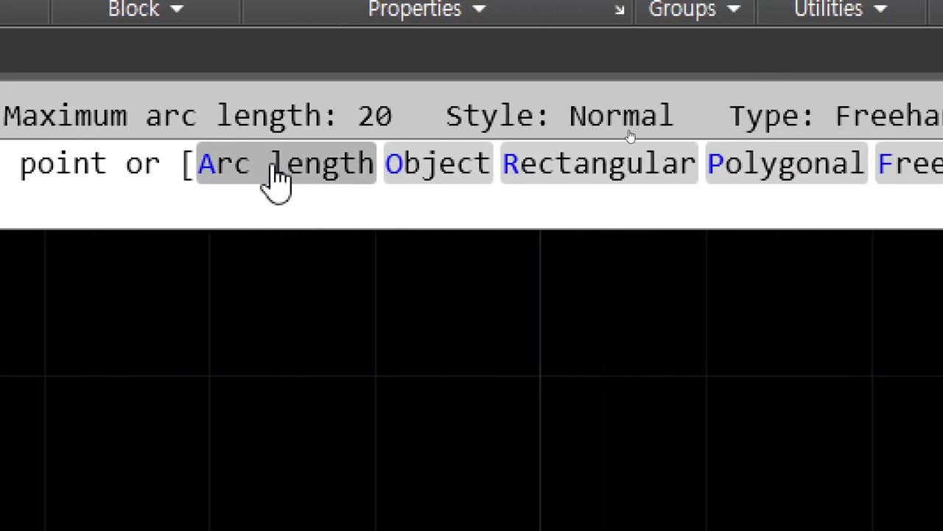
pyautogui.click(274, 179)
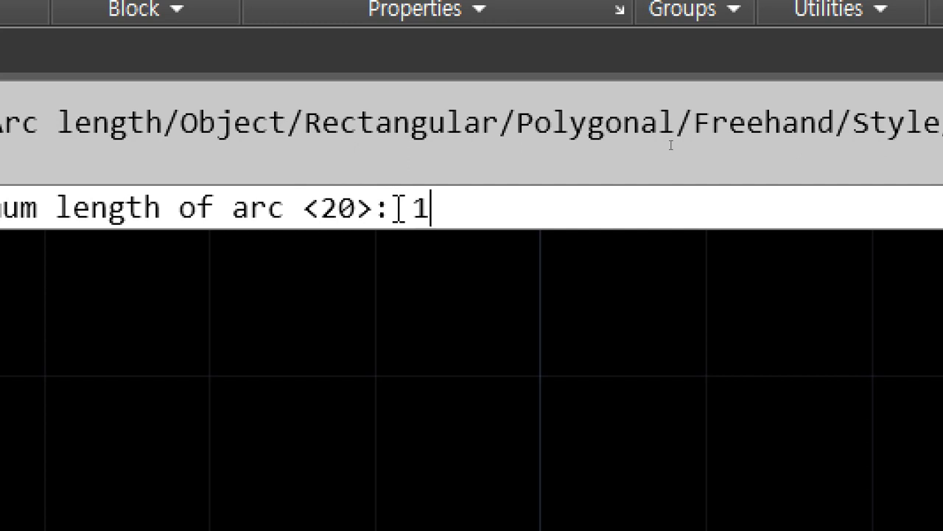
pyautogui.write('100')
pyautogui.press('Return')
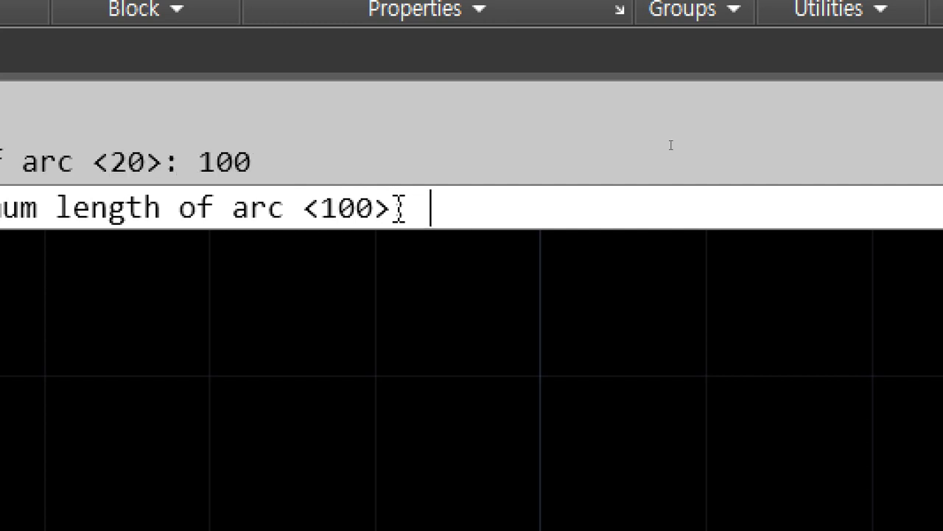
pyautogui.press('Return')
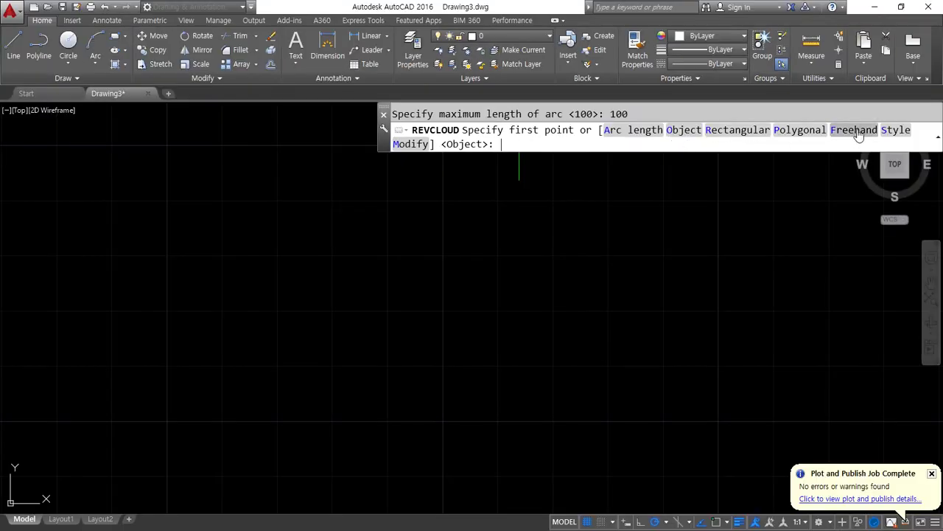
# - Draw two freehand revision clouds side by side, a roundish one around the origin and a wider irregular one to its right
pyautogui.click(855, 129)
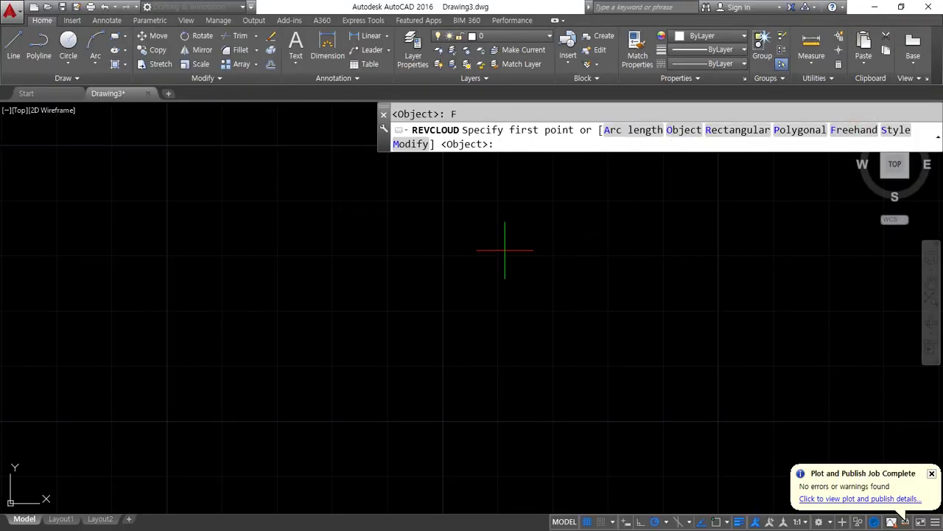
pyautogui.click(457, 252)
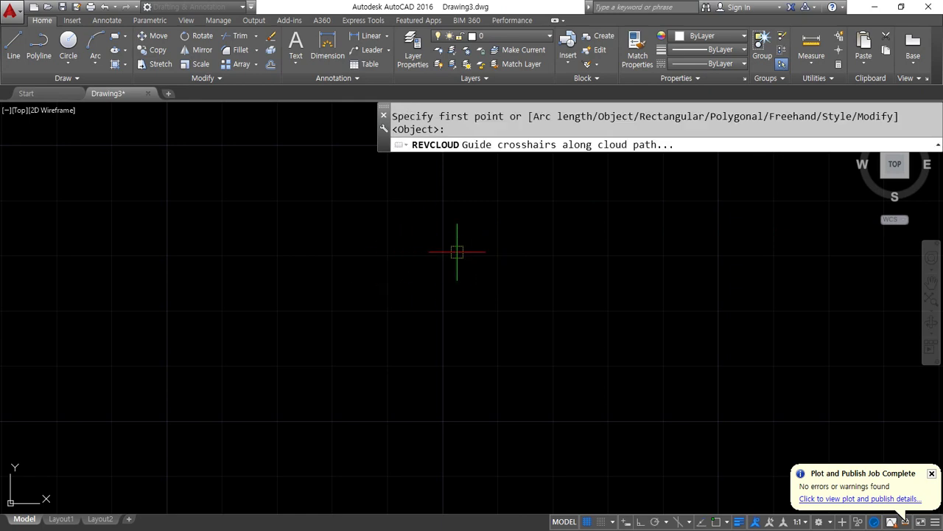
pyautogui.scroll(-3, 408, 197)
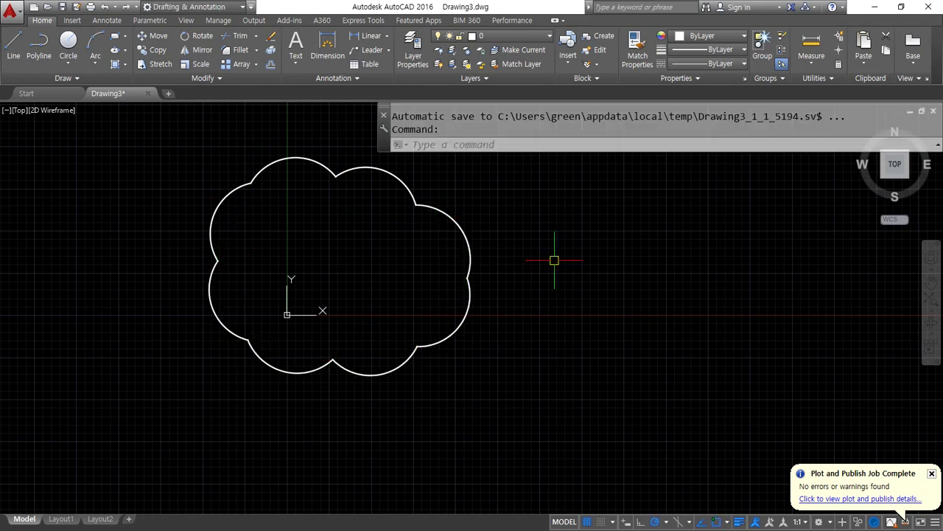
pyautogui.moveTo(553, 259); pyautogui.dragTo(510, 289, button='middle')
pyautogui.press('Return')
pyautogui.click(776, 242)
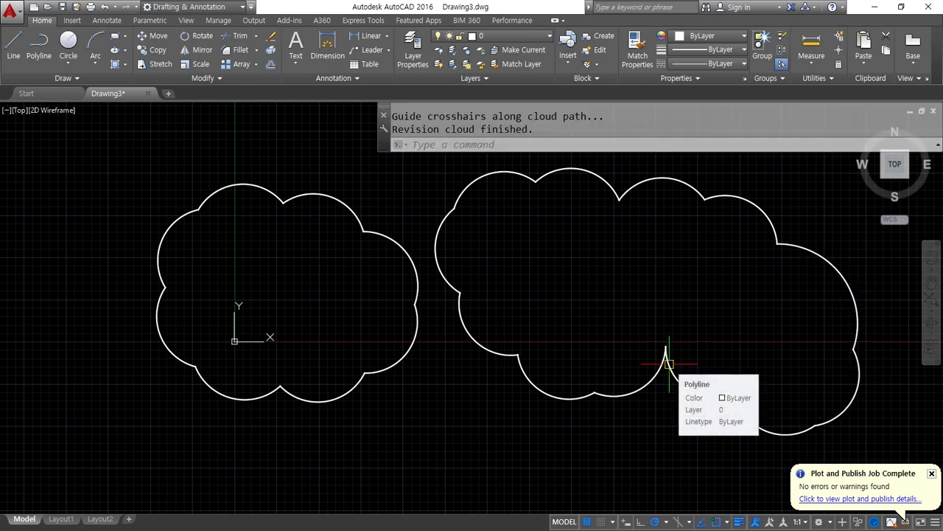
# - Erase both freehand revision clouds
pyautogui.click(522, 248)
pyautogui.click(317, 295)
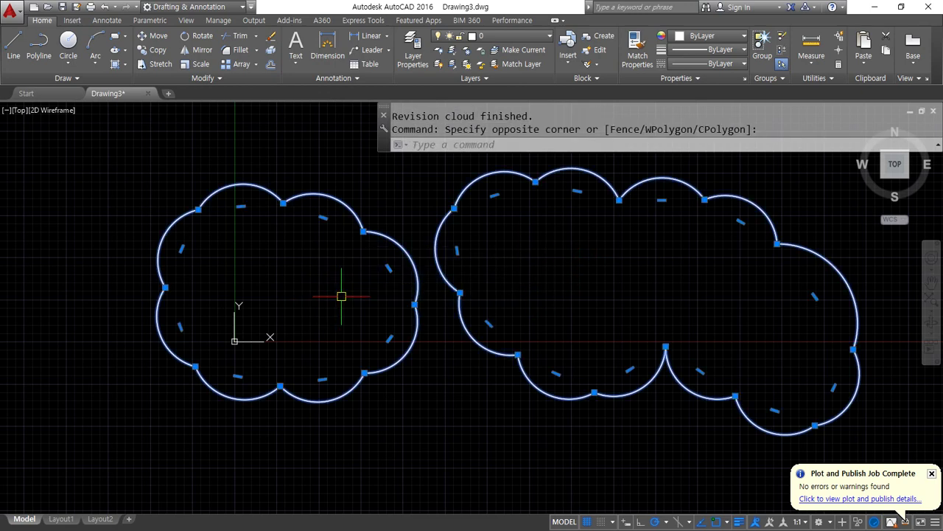
pyautogui.write('e')
pyautogui.press('Return')
# - Draw a closed polygonal revision cloud with REVCLOUD, picking its corners up and to the right of the origin
pyautogui.write('revc')
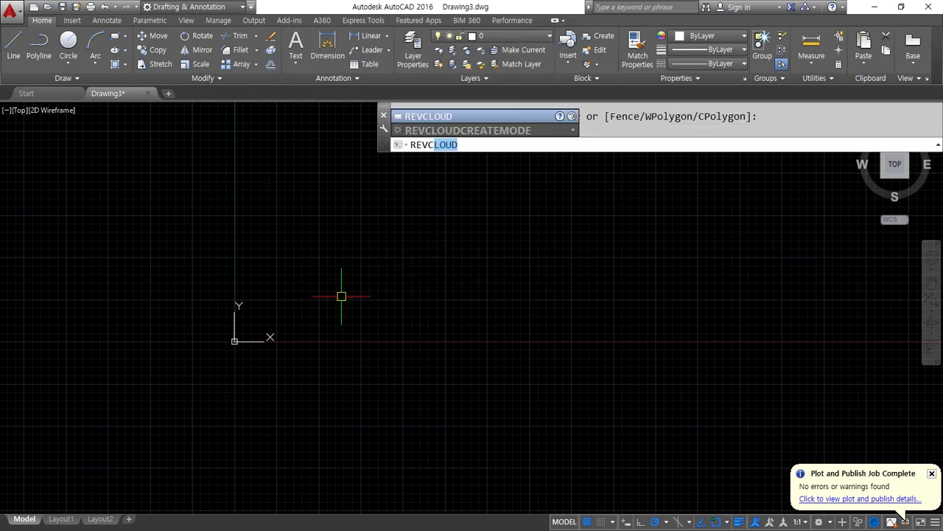
pyautogui.press('Return')
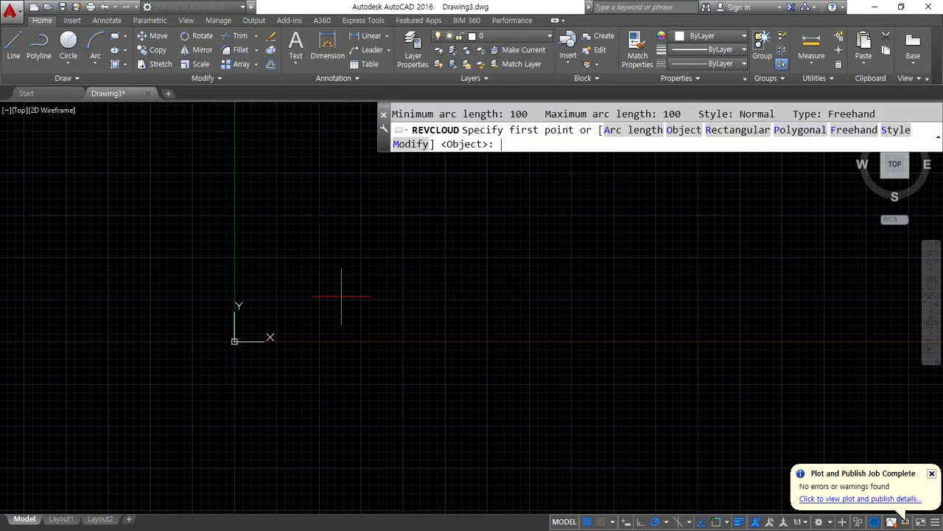
pyautogui.click(807, 134)
pyautogui.moveTo(378, 219)
pyautogui.mouseDown(button='middle')
pyautogui.moveTo(335, 309)
pyautogui.moveTo(373, 282)
pyautogui.moveTo(341, 343)
pyautogui.mouseUp(button='middle')
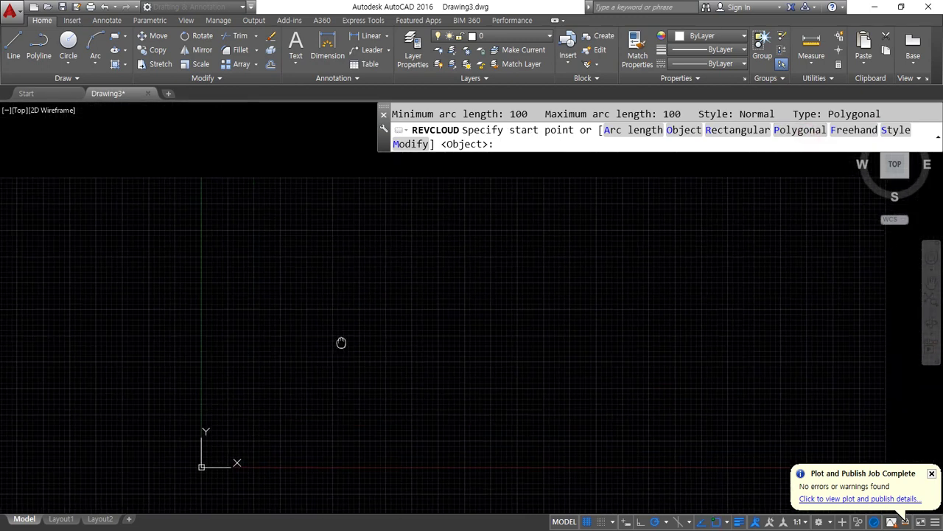
pyautogui.click(479, 288)
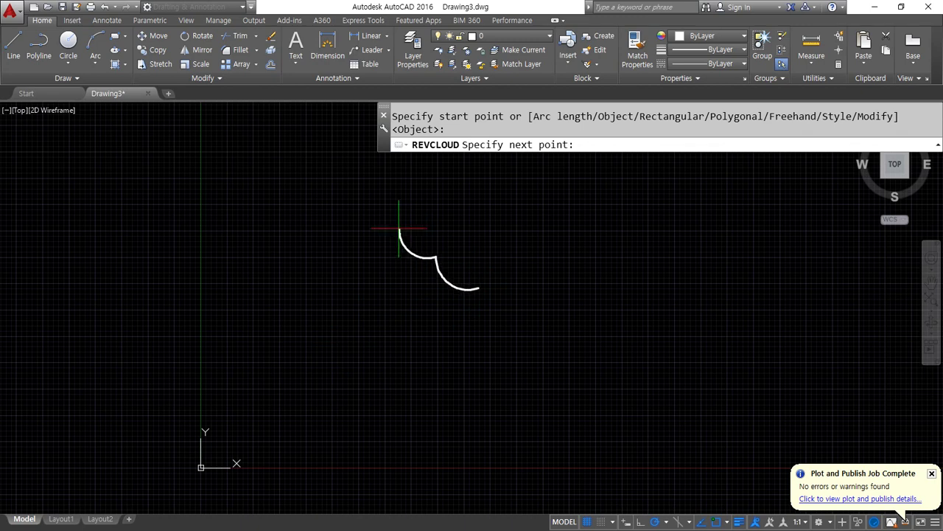
pyautogui.click(351, 208)
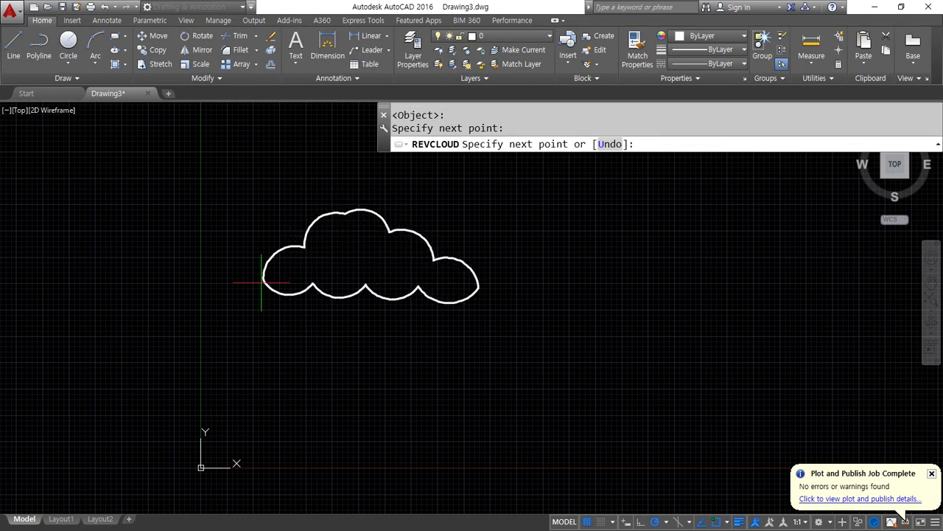
pyautogui.click(237, 308)
pyautogui.click(315, 417)
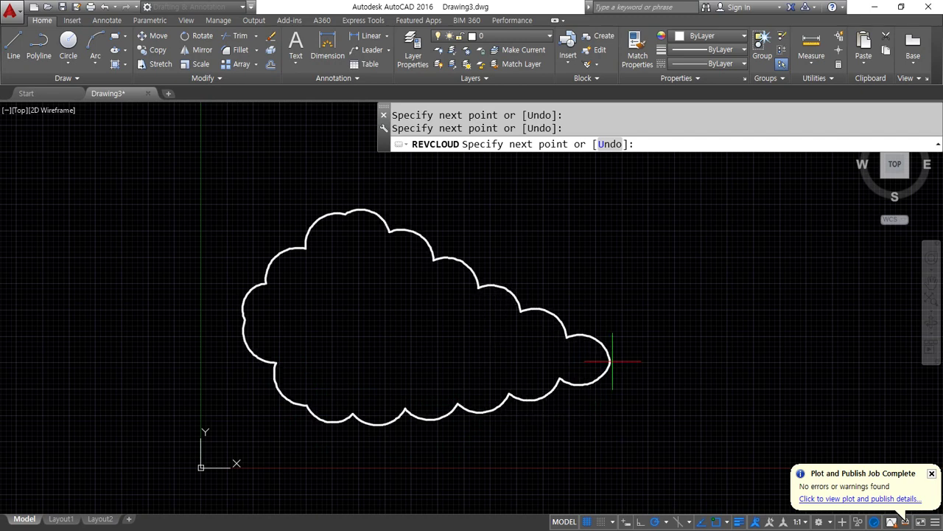
pyautogui.press('Return')
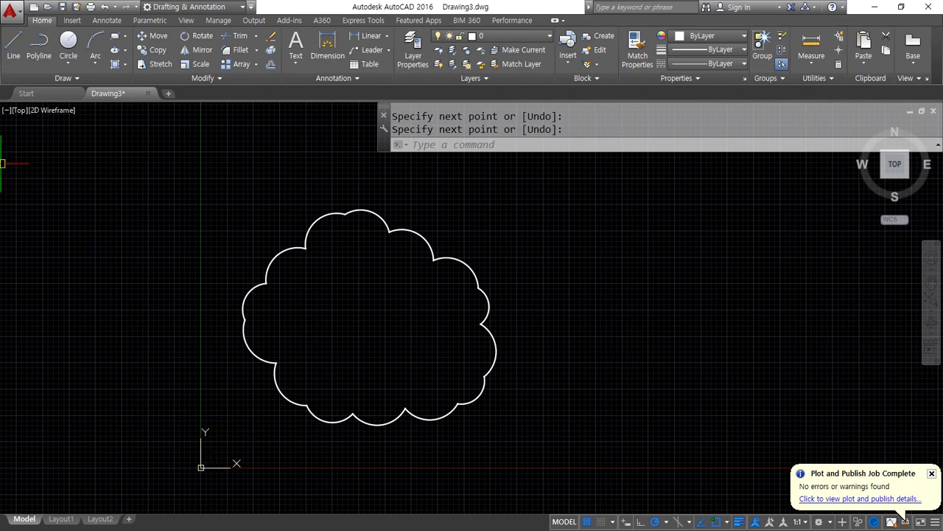
# - Erase the polygonal revision cloud
pyautogui.press('Escape')
pyautogui.press('Escape')
pyautogui.click(391, 218)
pyautogui.click(319, 283)
pyautogui.write('e')
pyautogui.press('Return')
# - Draw a rectangular revision cloud with REVCLOUD, from upper-left to lower-right corner, to the right of the origin
pyautogui.write('r')
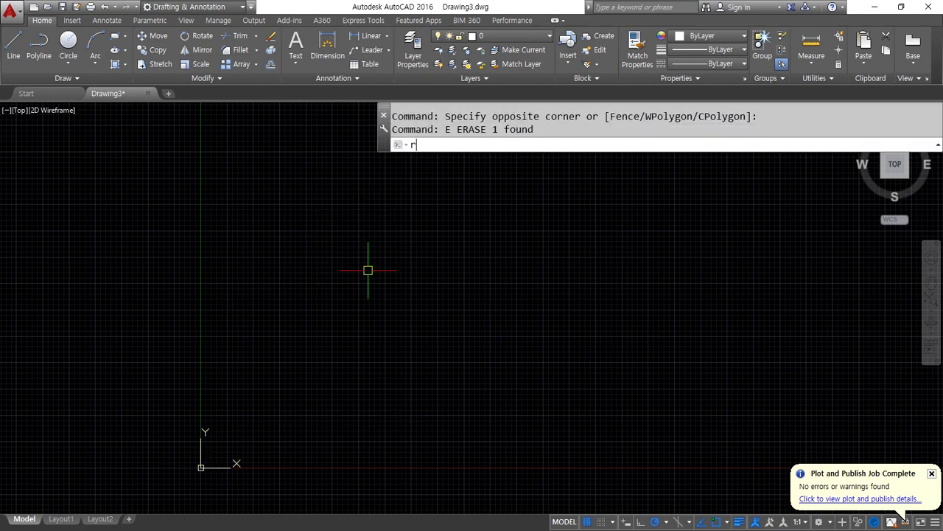
pyautogui.write('ev')
pyautogui.press('Return')
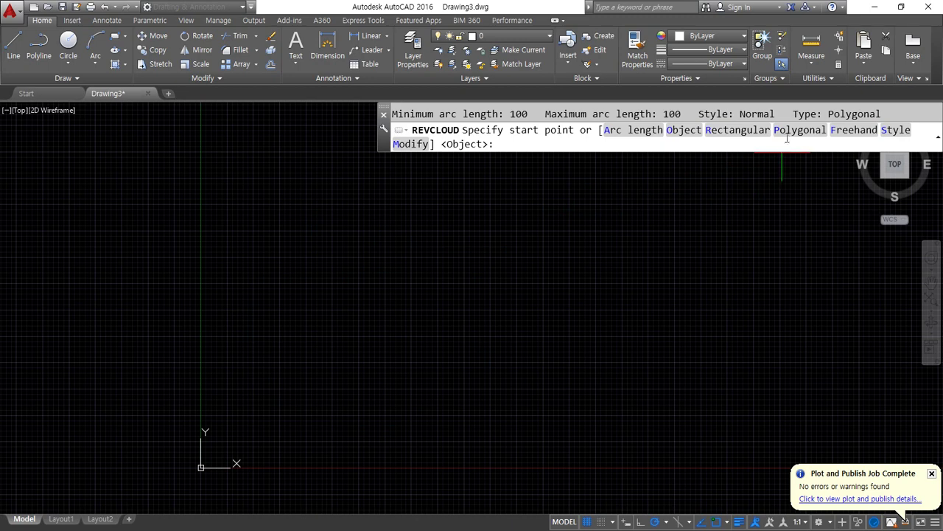
pyautogui.click(737, 139)
pyautogui.click(278, 230)
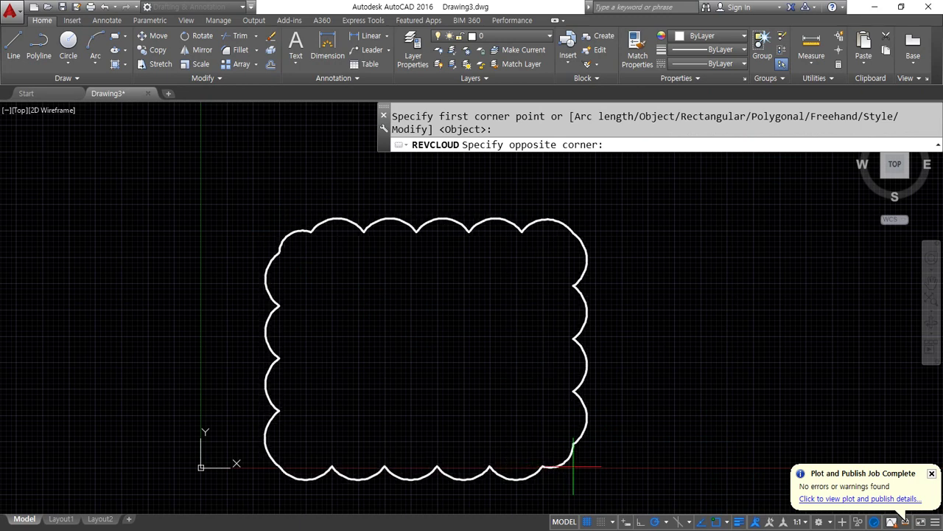
pyautogui.click(566, 464)
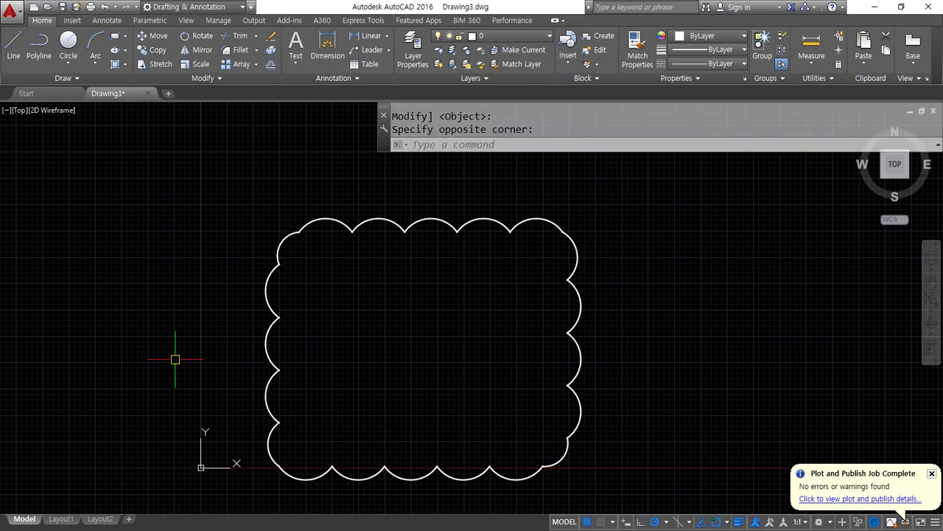
pyautogui.press('Escape')
# - Erase the rectangular revision cloud
pyautogui.click(617, 204)
pyautogui.click(434, 308)
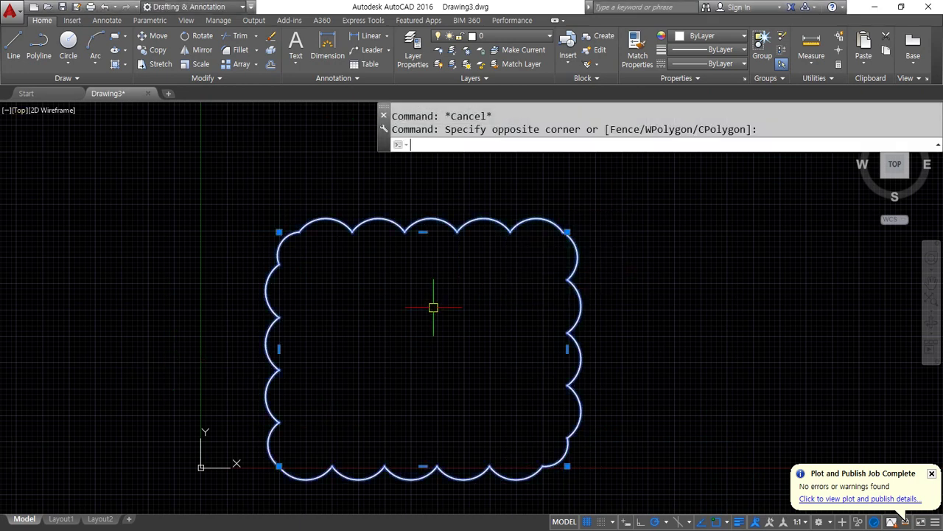
pyautogui.write('e')
pyautogui.press('Return')
# - Draw a nearly square rectangle with RECTANG, up and to the right of the origin
pyautogui.write('rec')
pyautogui.press('Return')
pyautogui.click(257, 408)
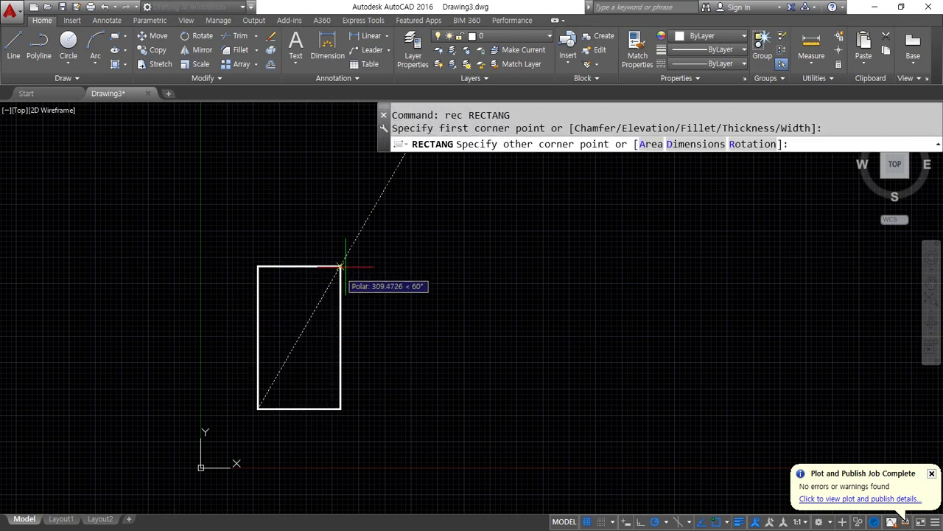
pyautogui.click(480, 209)
# - Draw a 6-sided polygon to the right of the rectangle using the Edge option with a horizontal bottom edge
pyautogui.write('po')
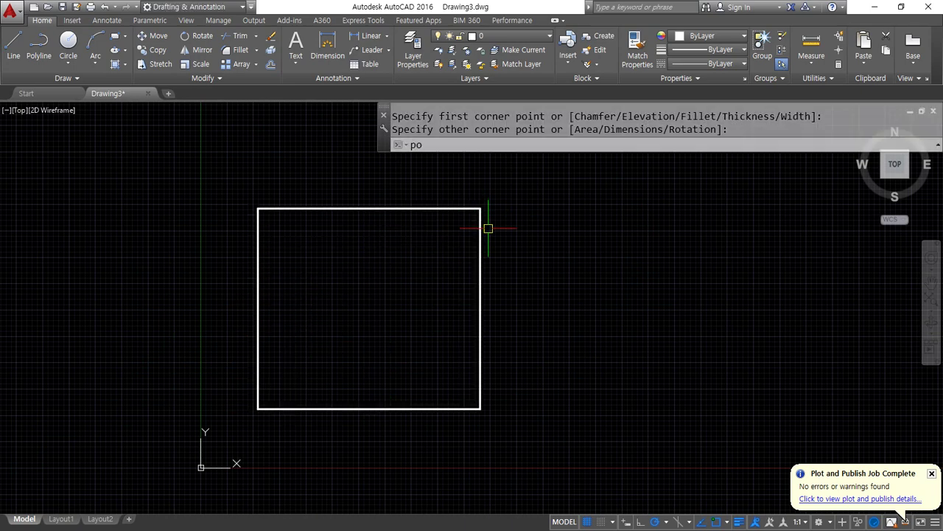
pyautogui.write('l')
pyautogui.press('Return')
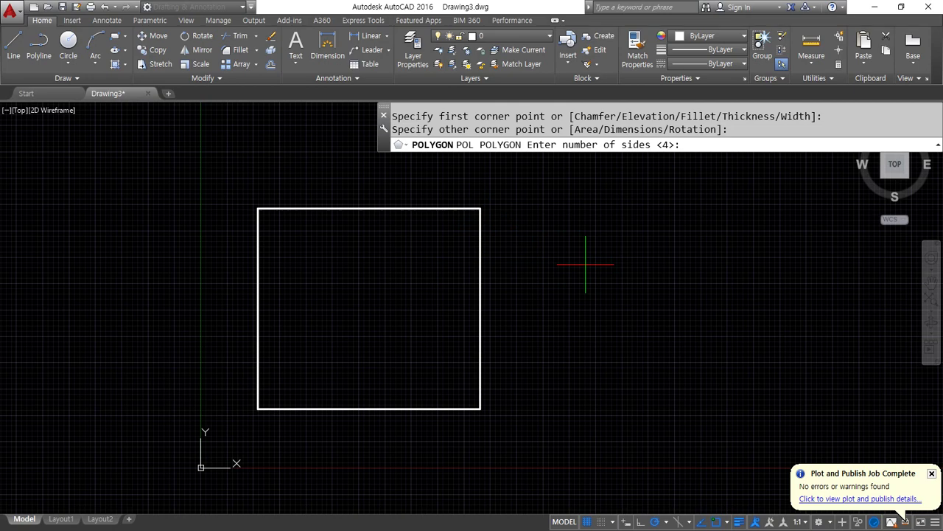
pyautogui.write('6')
pyautogui.press('Return')
pyautogui.write('e')
pyautogui.press('Return')
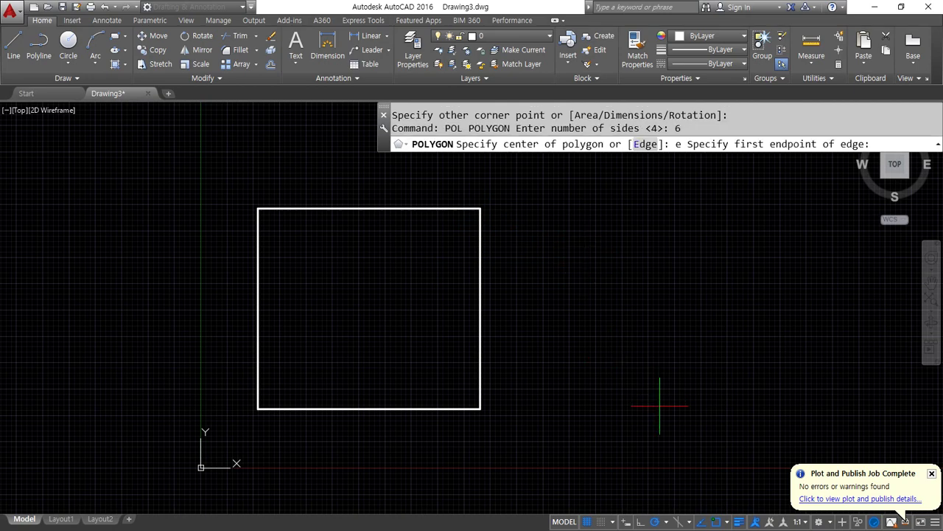
pyautogui.click(652, 400)
pyautogui.click(780, 400)
# - Draw a circle with a radius of about 231 to the right of the hexagon
pyautogui.moveTo(749, 365); pyautogui.dragTo(472, 383, button='middle')
pyautogui.write('c')
pyautogui.press('Return')
pyautogui.click(738, 325)
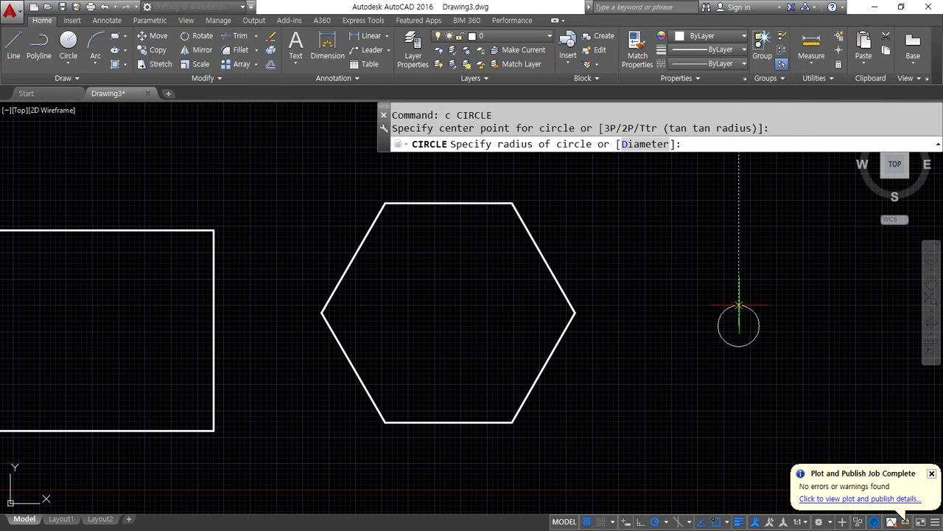
pyautogui.click(717, 207)
# - Draw a closed irregular polyline with PLINE above the rectangle
pyautogui.scroll(-2, 345, 329)
pyautogui.moveTo(379, 363); pyautogui.dragTo(419, 391, button='middle')
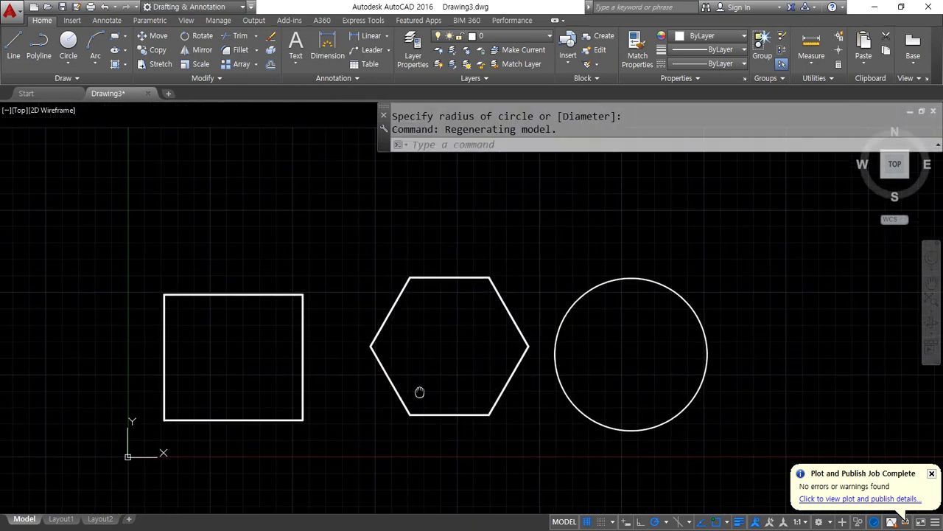
pyautogui.write('pl')
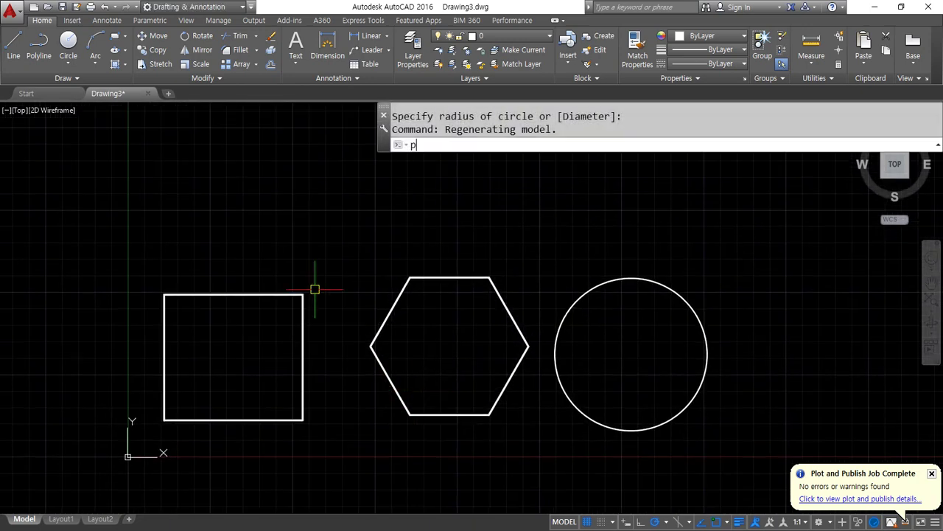
pyautogui.press('Return')
pyautogui.click(129, 238)
pyautogui.click(255, 229)
pyautogui.click(326, 293)
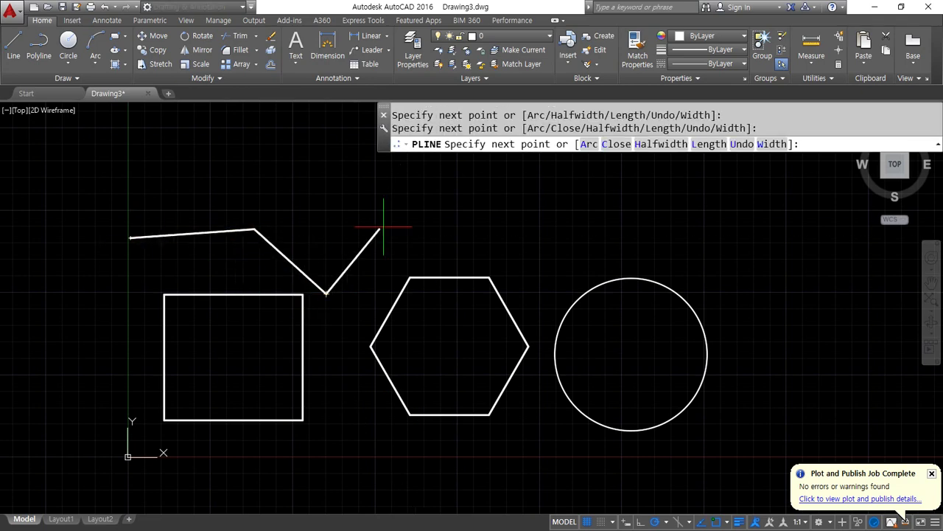
pyautogui.click(409, 204)
pyautogui.scroll(-3, 346, 236)
pyautogui.moveTo(347, 238); pyautogui.dragTo(344, 249, button='middle')
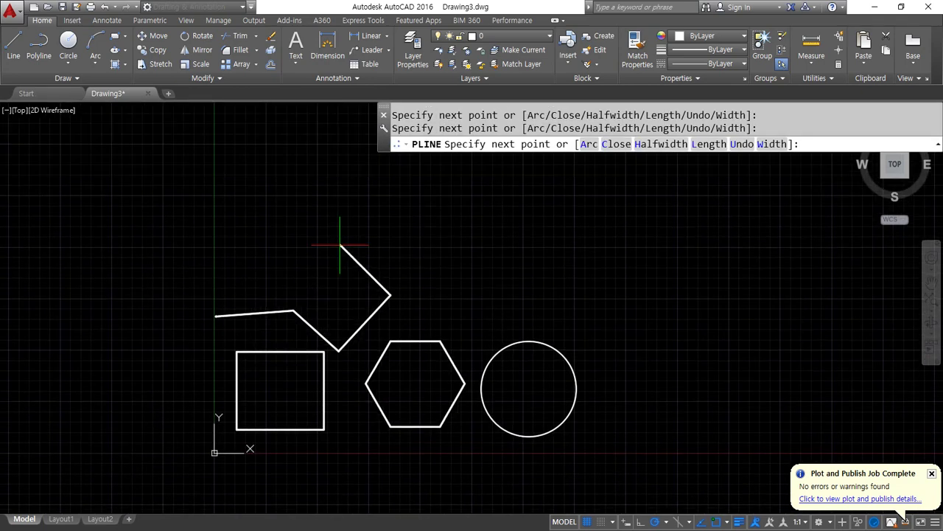
pyautogui.scroll(3, 343, 248)
pyautogui.click(325, 213)
pyautogui.click(215, 227)
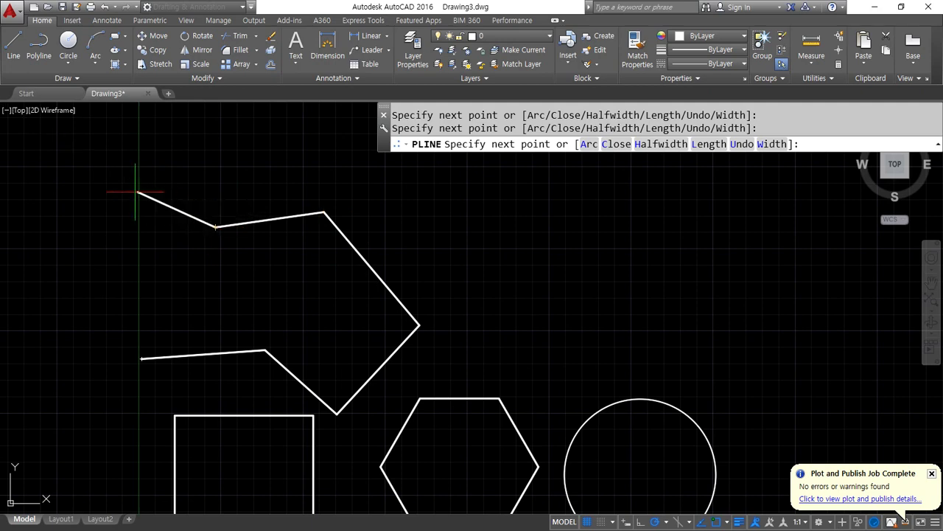
pyautogui.click(127, 193)
pyautogui.write('c')
pyautogui.press('Return')
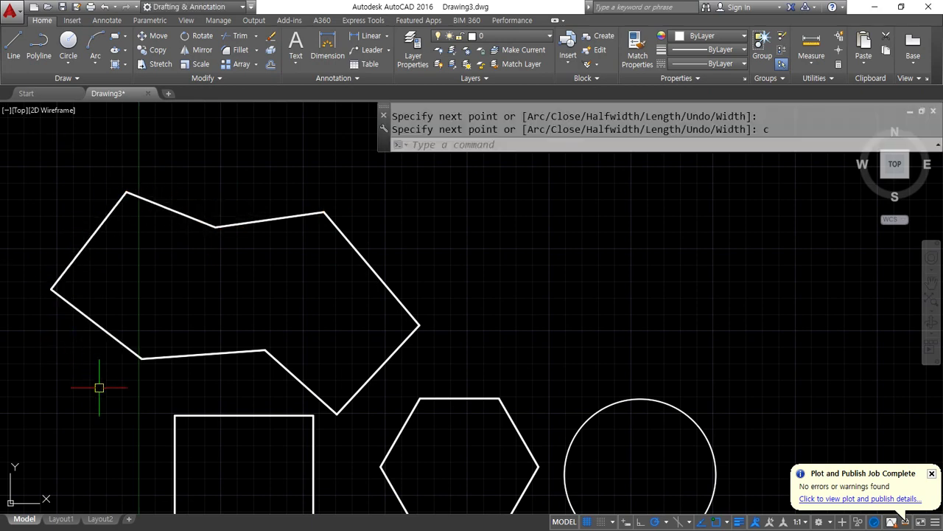
# - Convert the closed irregular polyline to a revision cloud with REVCLOUD's Object option, without reversing the arc direction
pyautogui.scroll(-3, 141, 316)
pyautogui.moveTo(140, 317); pyautogui.dragTo(169, 273, button='middle')
pyautogui.scroll(3, 186, 318)
pyautogui.moveTo(187, 318); pyautogui.dragTo(169, 266, button='middle')
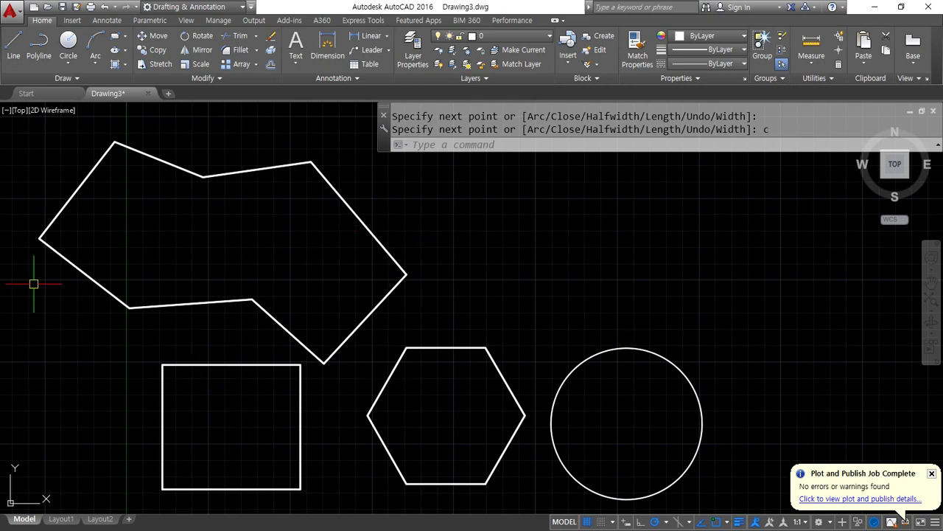
pyautogui.write('revcloud')
pyautogui.press('Return')
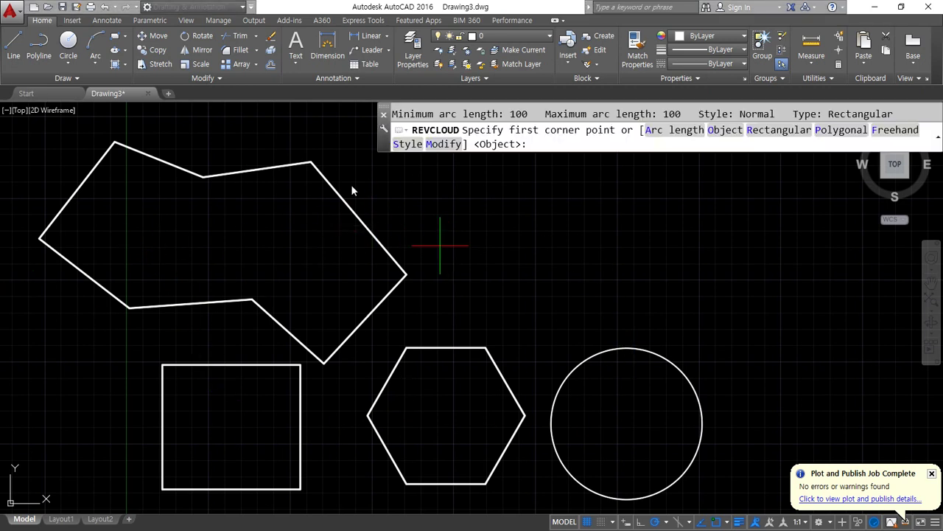
pyautogui.click(725, 130)
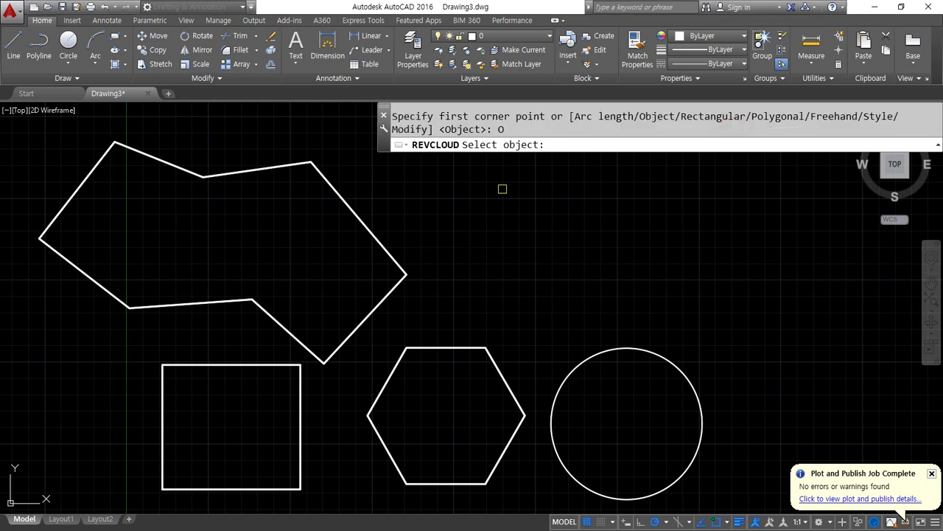
pyautogui.click(333, 181)
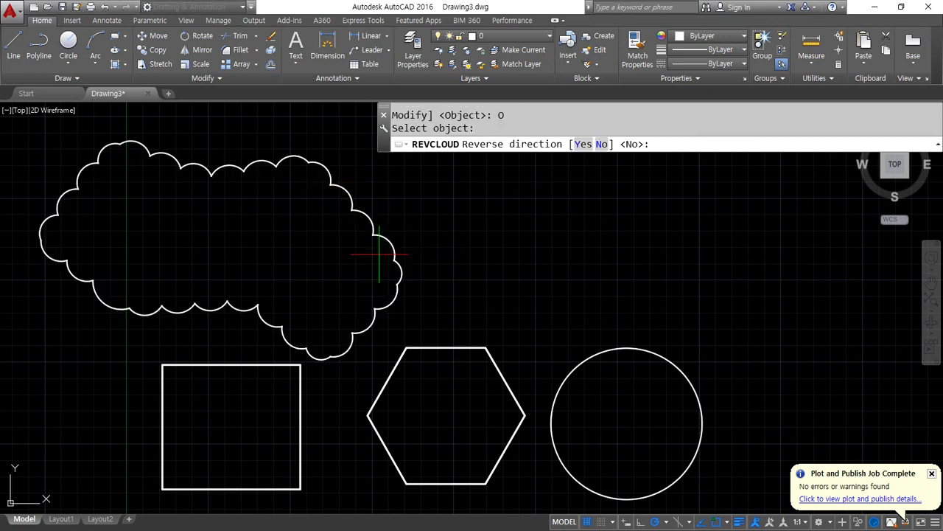
pyautogui.press('Return')
# - Convert the rectangle to a revision cloud with the Object option, keeping the arc direction unreversed
pyautogui.press('Return')
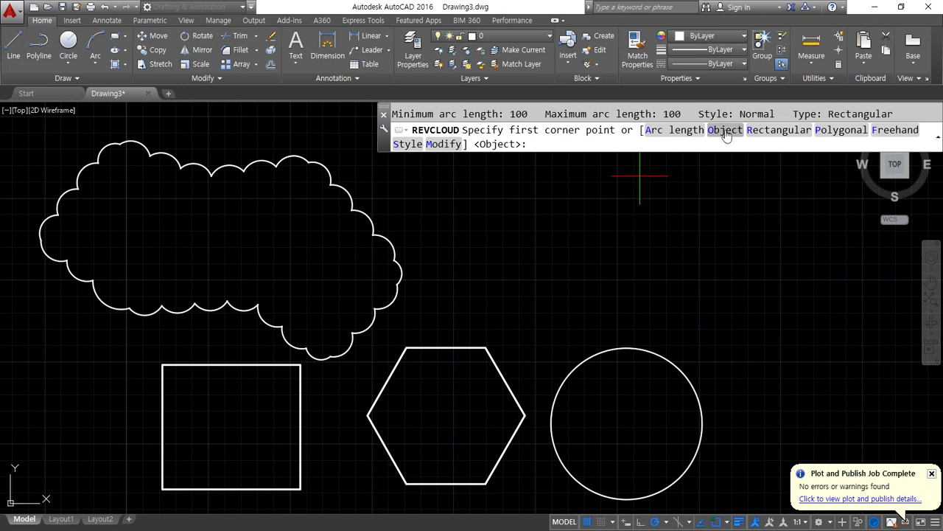
pyautogui.click(726, 130)
pyautogui.click(290, 365)
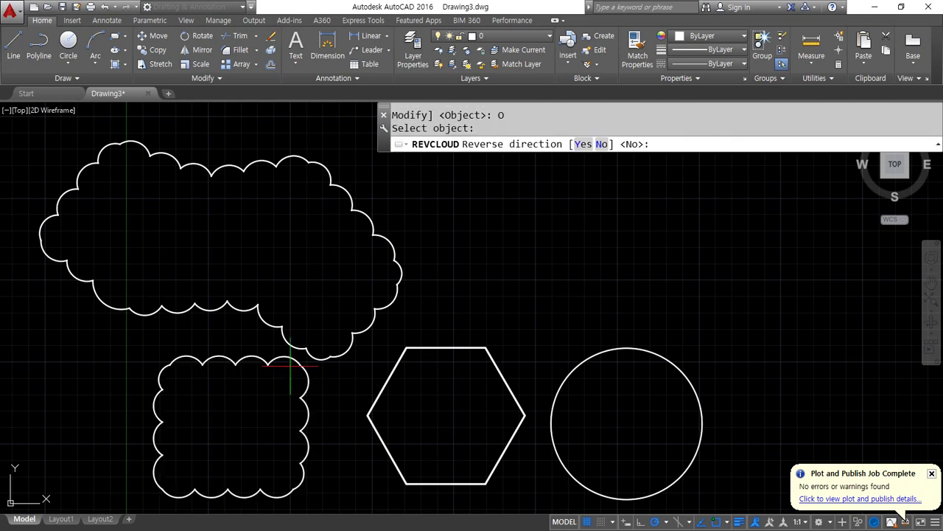
pyautogui.press('Return')
# - Convert the hexagon to a revision cloud with the Object option, keeping the arc direction unreversed
pyautogui.press('Return')
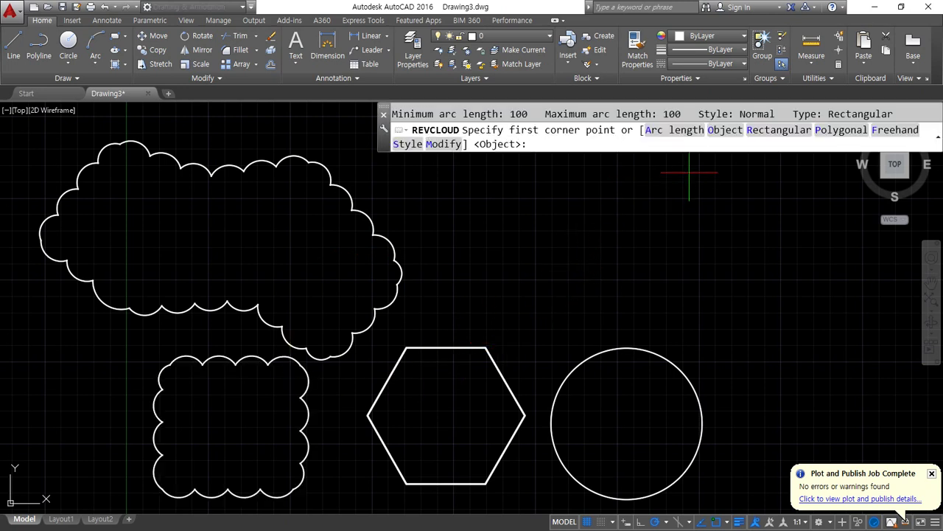
pyautogui.click(709, 127)
pyautogui.click(466, 350)
pyautogui.press('Return')
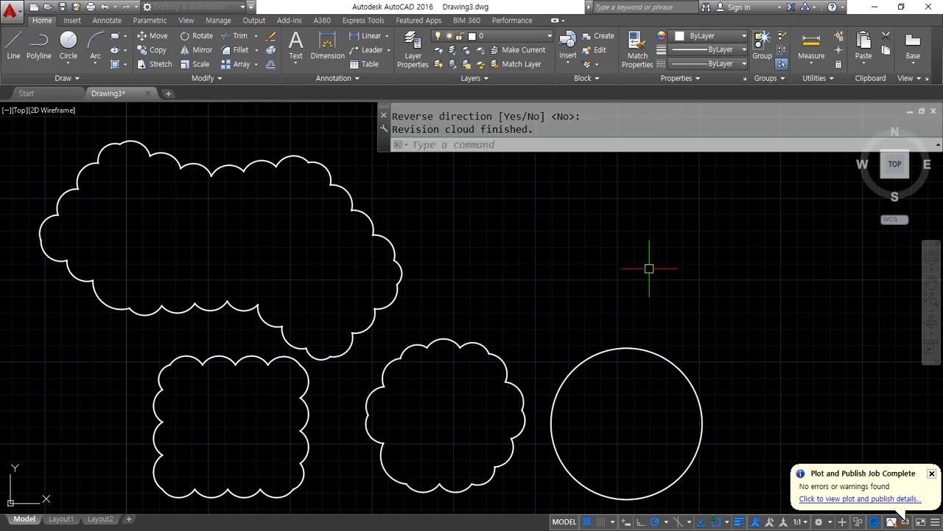
# - Convert the circle to a revision cloud with the Object option, keeping the arc direction unreversed
pyautogui.press('Return')
pyautogui.click(724, 130)
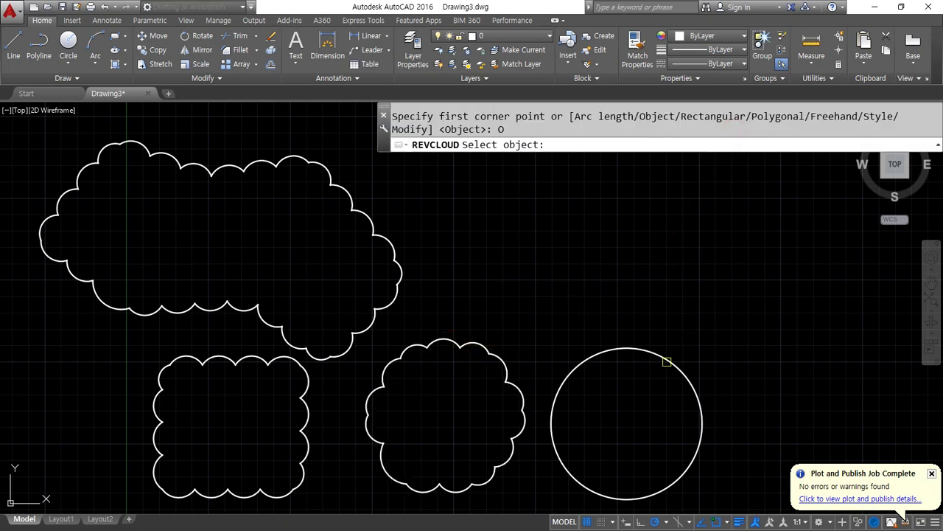
pyautogui.click(667, 361)
pyautogui.press('Return')
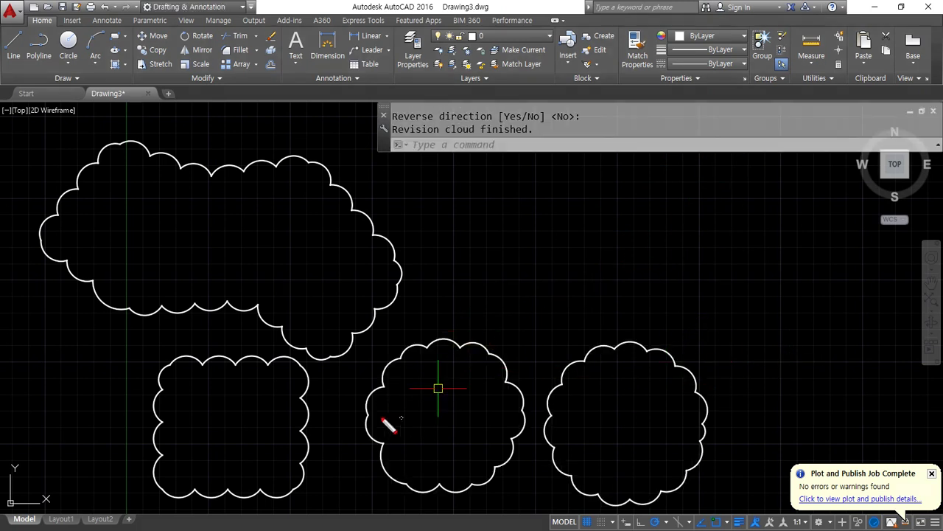
pyautogui.moveTo(209, 433); pyautogui.dragTo(410, 418)
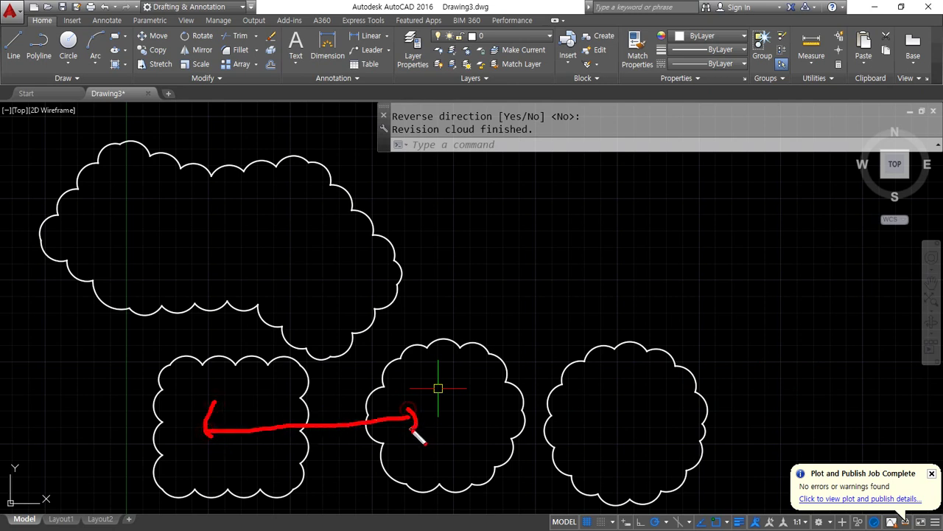
pyautogui.moveTo(335, 421); pyautogui.dragTo(347, 319)
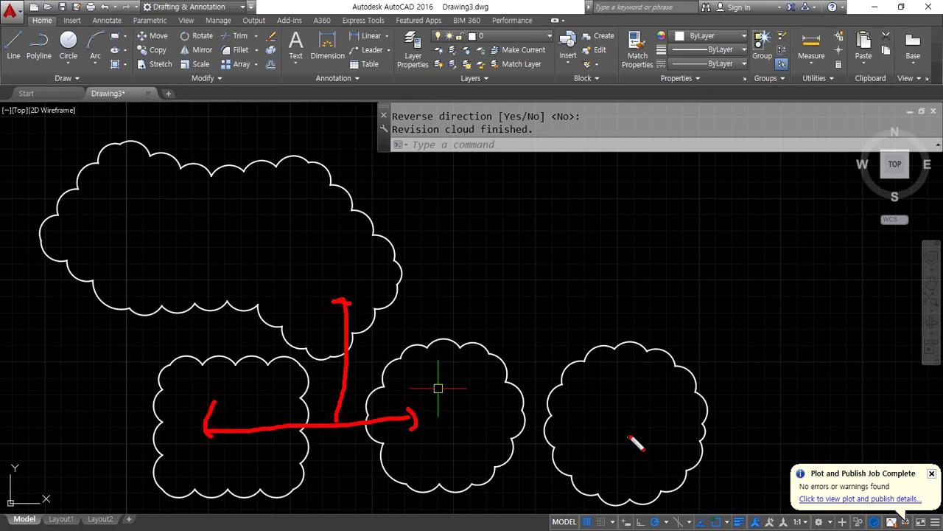
pyautogui.moveTo(630, 438); pyautogui.dragTo(609, 418)
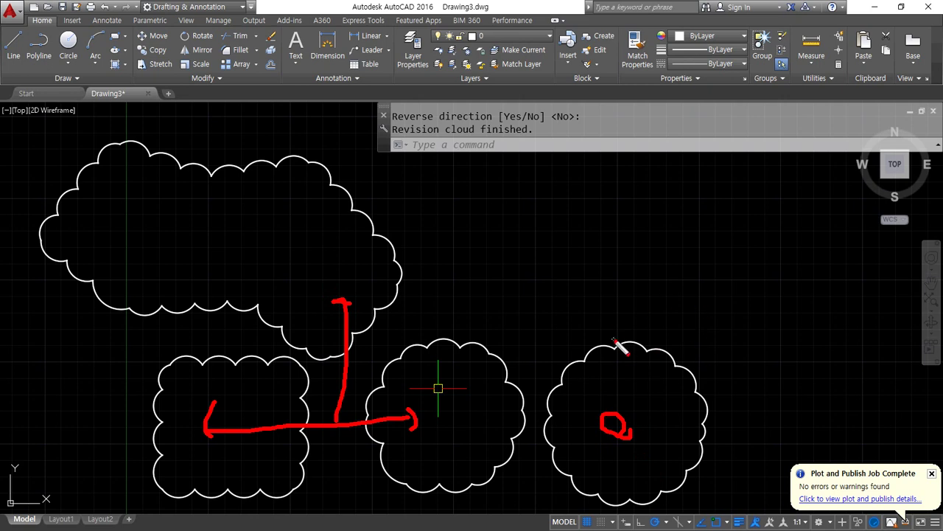
pyautogui.press('Escape')
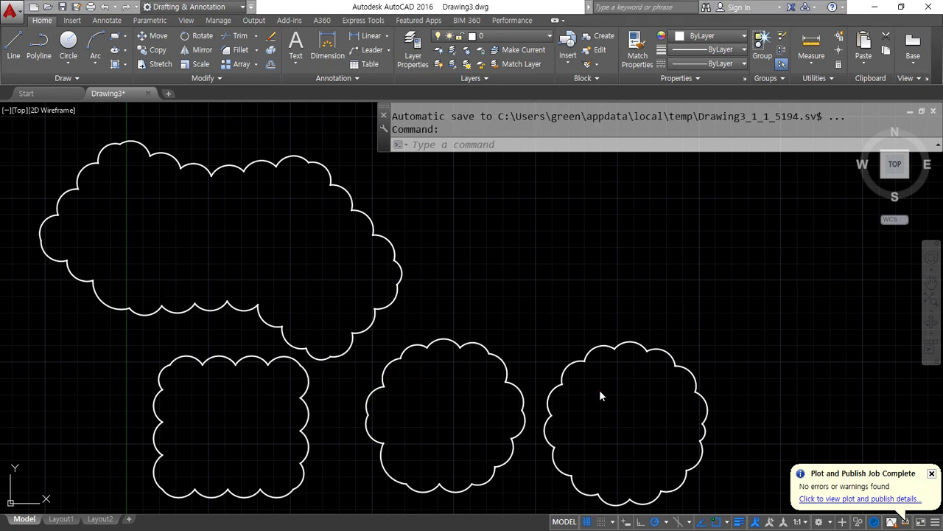
# - Erase all four revision clouds
pyautogui.click(636, 443)
pyautogui.click(149, 270)
pyautogui.write('e')
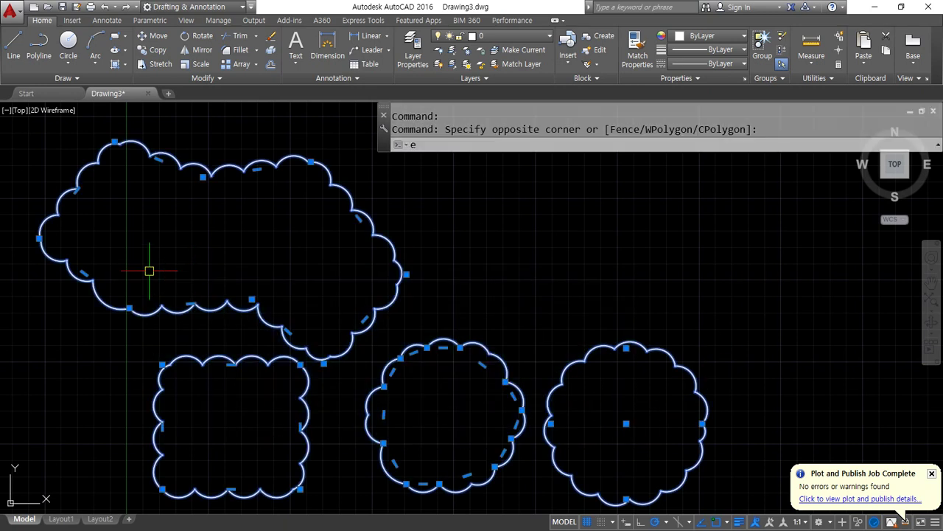
pyautogui.press('Return')
# - Draw a new circle up and to the right of the origin
pyautogui.write('c')
pyautogui.press('Return')
pyautogui.click(283, 381)
pyautogui.click(274, 272)
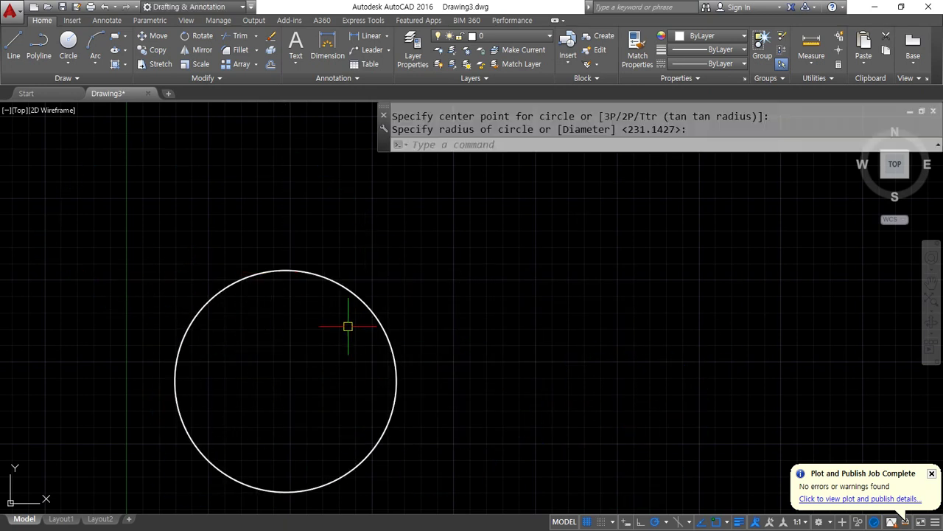
# - Start REVCLOUD and open its Style option to choose the arc style
pyautogui.moveTo(271, 369); pyautogui.dragTo(259, 308, button='middle')
pyautogui.write('rev')
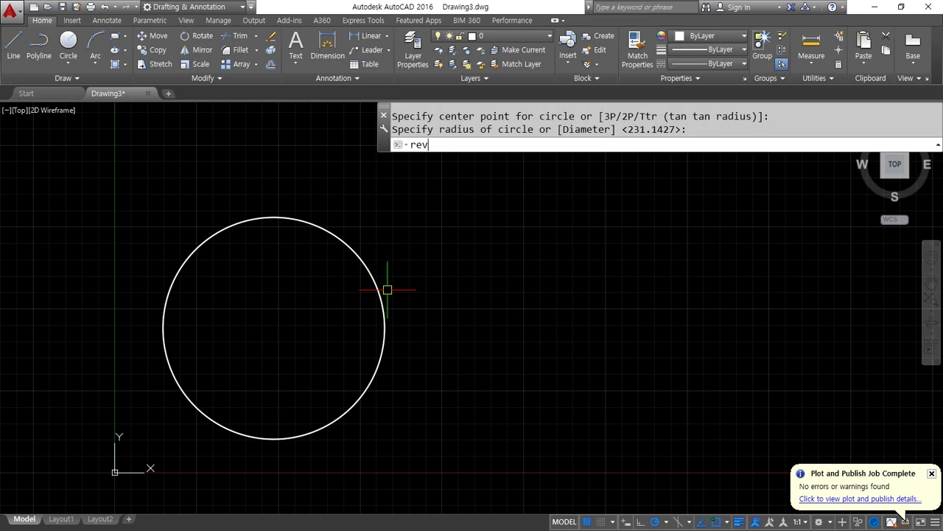
pyautogui.write('c')
pyautogui.press('Return')
pyautogui.write('re')
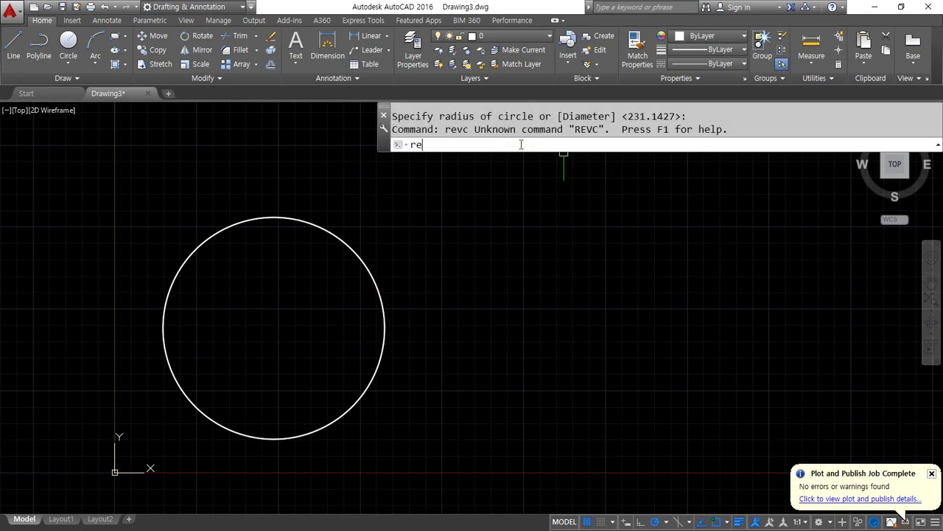
pyautogui.write('vc')
pyautogui.press('Return')
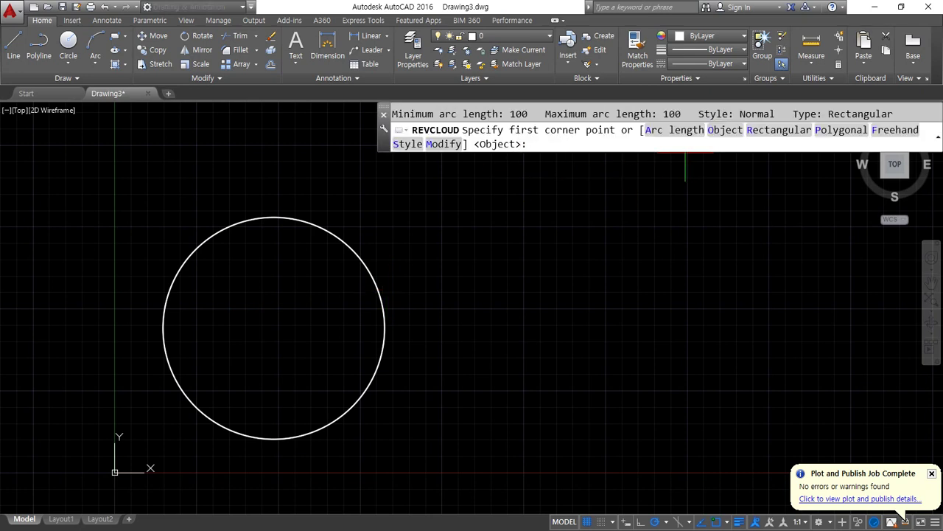
pyautogui.click(408, 145)
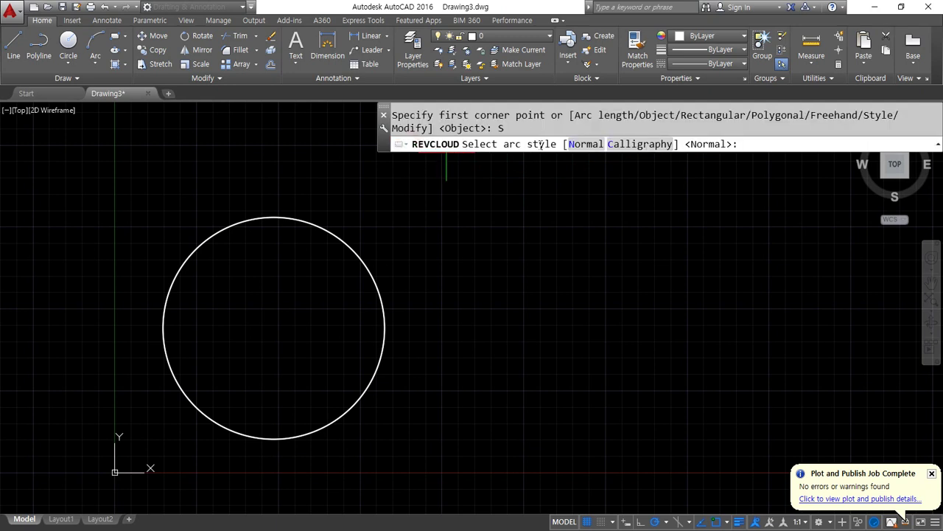
# - Draw a small closed freehand revision cloud beside the circle using the Calligraphy arc style
pyautogui.click(648, 144)
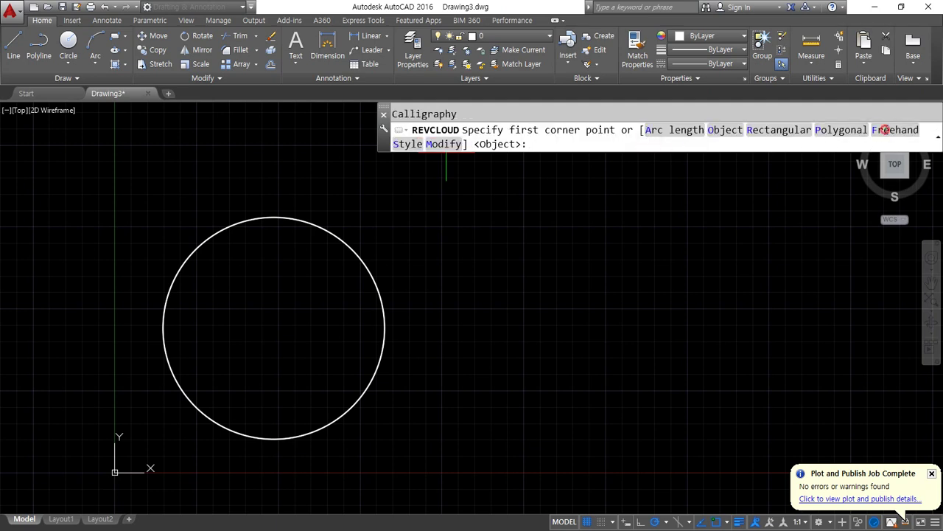
pyautogui.click(894, 132)
pyautogui.click(633, 320)
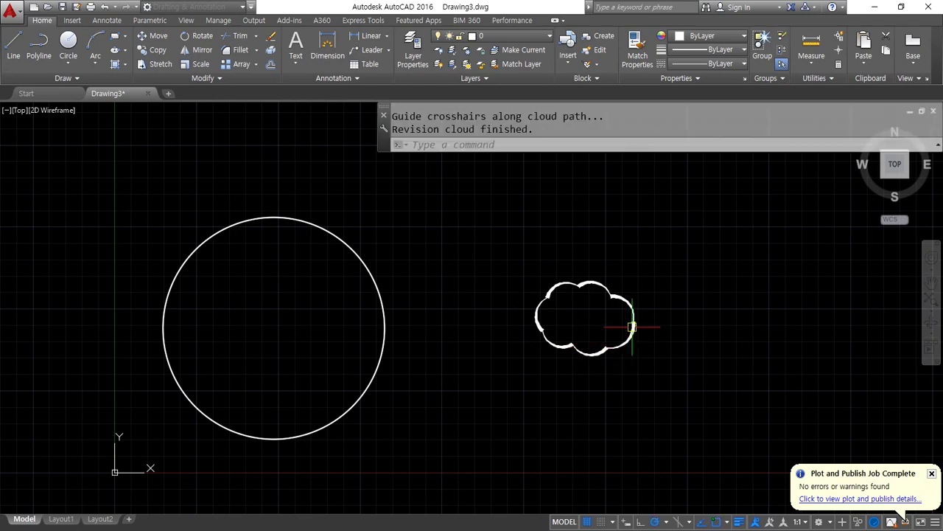
pyautogui.scroll(3, 566, 314)
pyautogui.moveTo(663, 318); pyautogui.dragTo(434, 305, button='middle')
# - Draw a second closed freehand revision cloud beside the first one using the Normal arc style
pyautogui.press('Return')
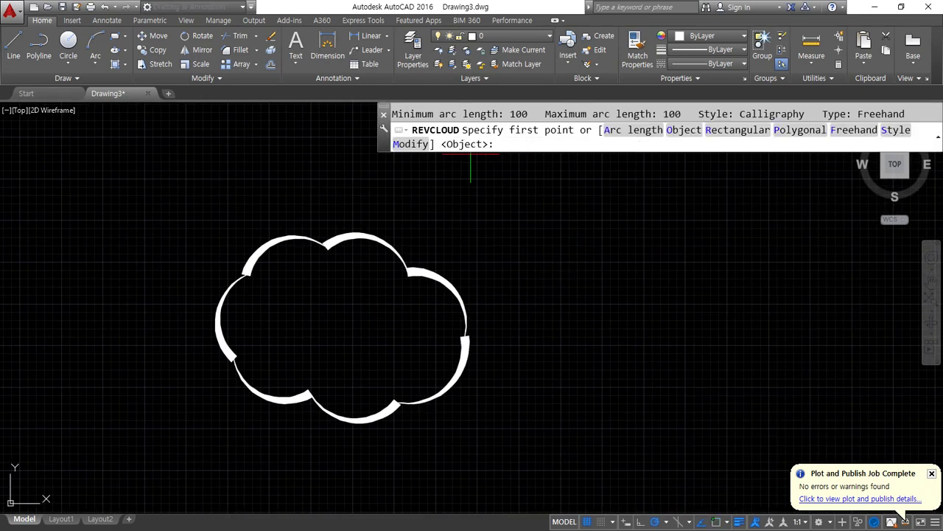
pyautogui.click(897, 130)
pyautogui.click(588, 144)
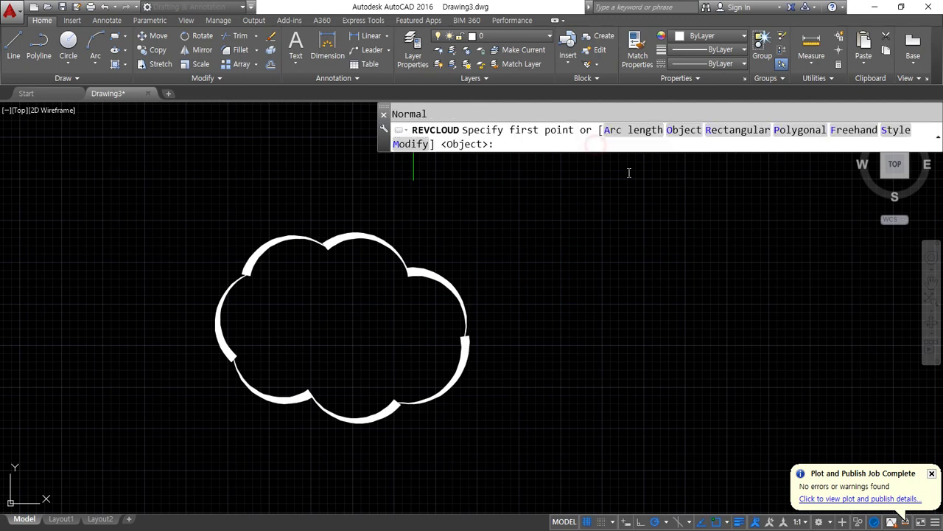
pyautogui.click(756, 318)
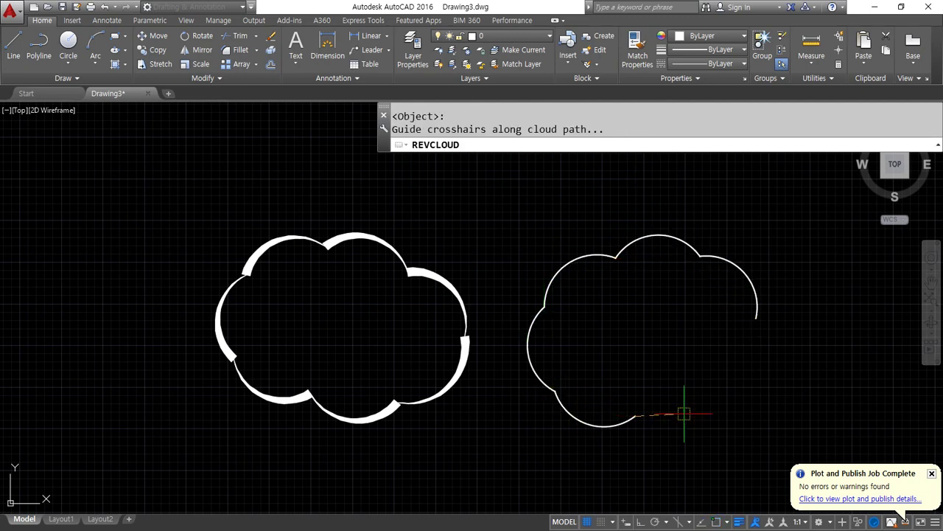
pyautogui.moveTo(398, 312); pyautogui.dragTo(379, 314, button='middle')
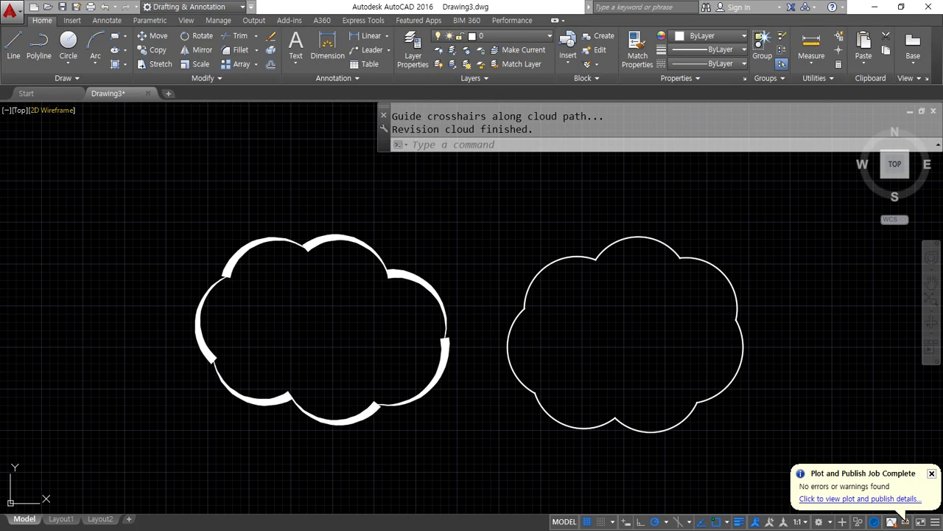
# - Switch to the drawing 00. 예제도면.dwg and examine the revision table in a sheet's title block
pyautogui.click(168, 94)
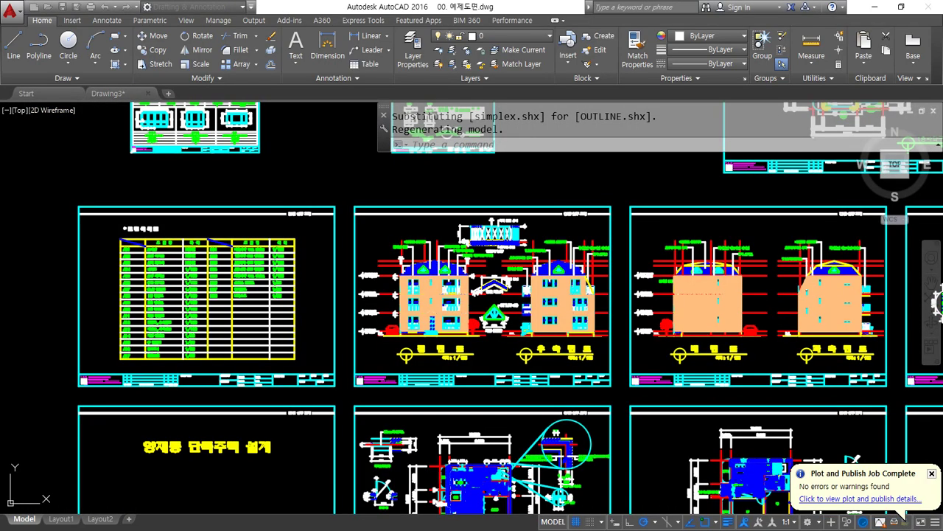
pyautogui.scroll(8, 369, 383)
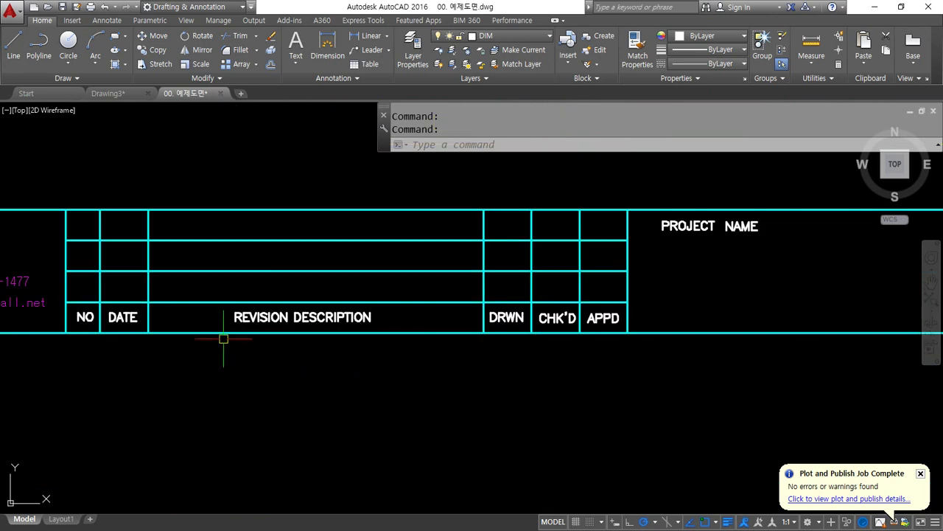
pyautogui.scroll(4, 306, 413)
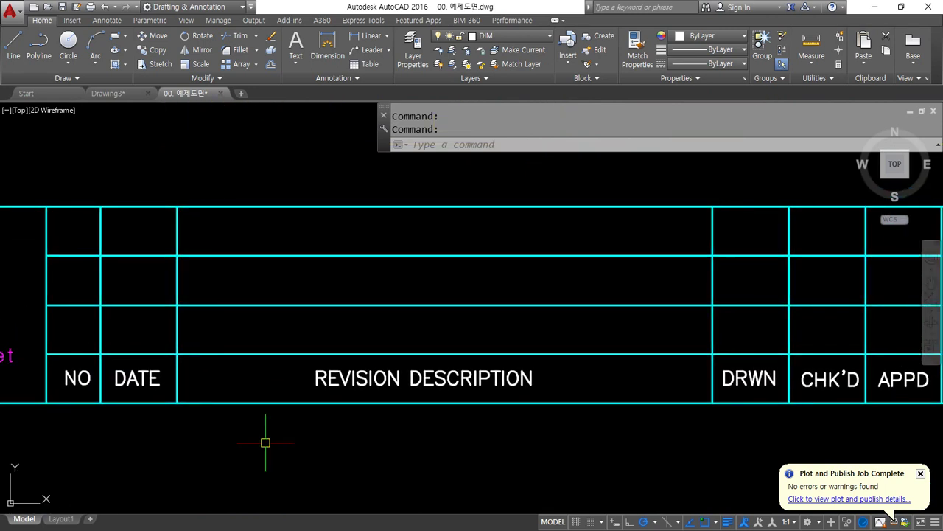
pyautogui.moveTo(253, 429); pyautogui.dragTo(228, 433, button='middle')
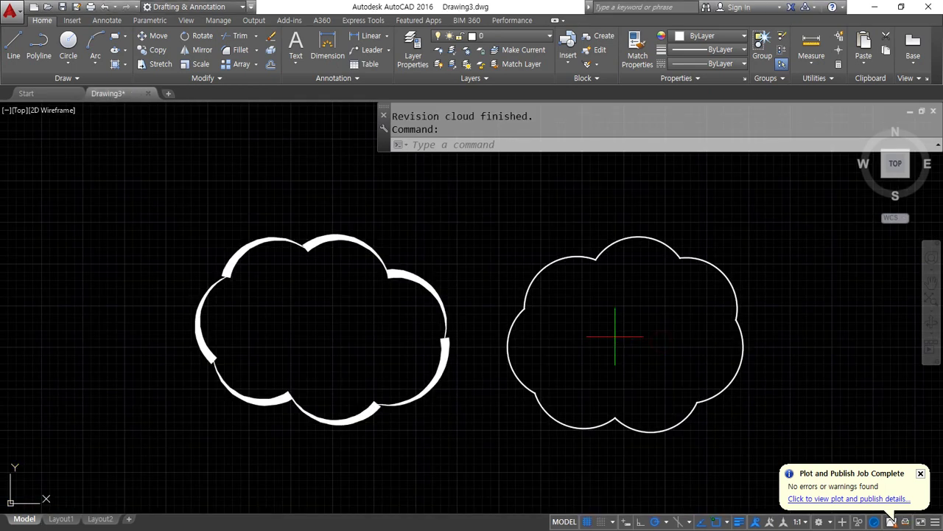
# - Erase both revision clouds in Drawing3
pyautogui.click(617, 333)
pyautogui.click(238, 410)
pyautogui.write('e')
pyautogui.press('Return')
pyautogui.write('z')
pyautogui.press('Return')
pyautogui.press('Return')
pyautogui.press('Escape')
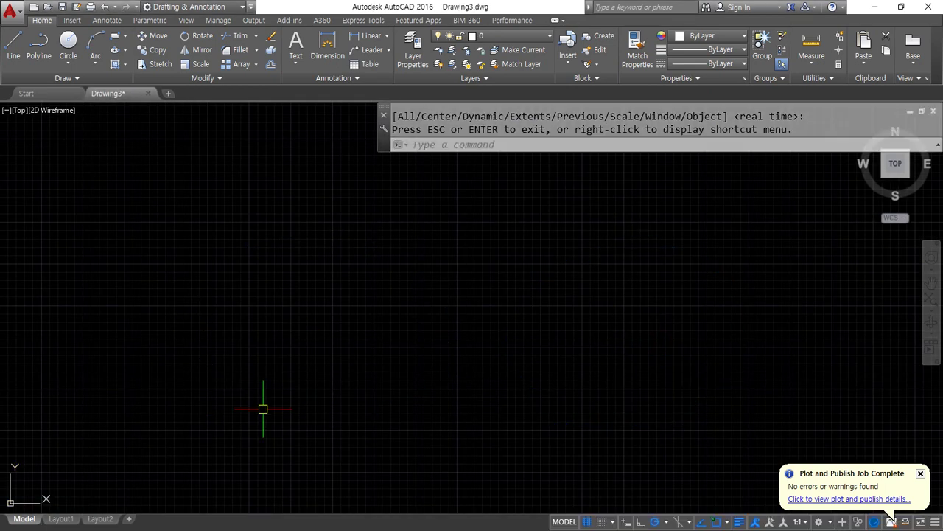
# - Delete the remaining circle near the origin
pyautogui.scroll(-5, 359, 378)
pyautogui.scroll(-5, 359, 379)
pyautogui.click(360, 435)
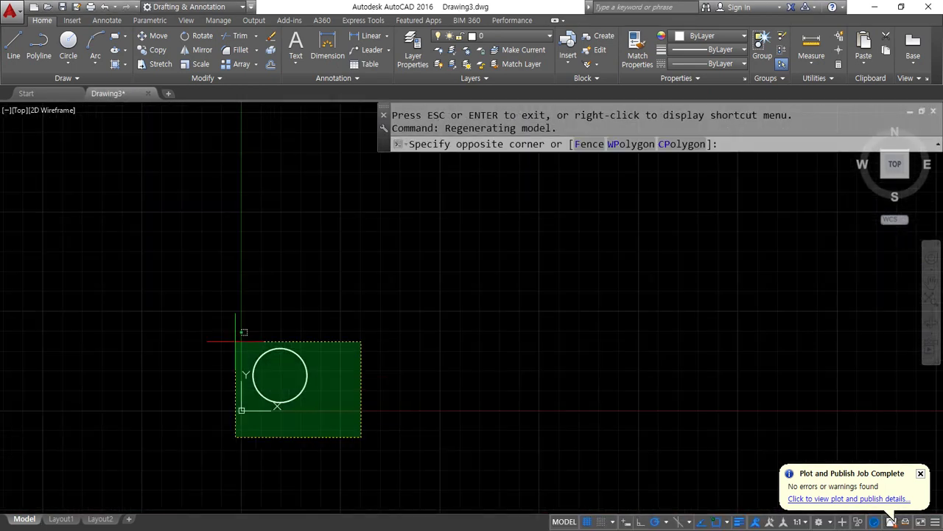
pyautogui.click(214, 317)
pyautogui.press('Delete')
# - Draw a 30 by 30 square in the empty drawing area with the Rectangle command
pyautogui.write('z')
pyautogui.press('Return')
pyautogui.write('a')
pyautogui.press('Return')
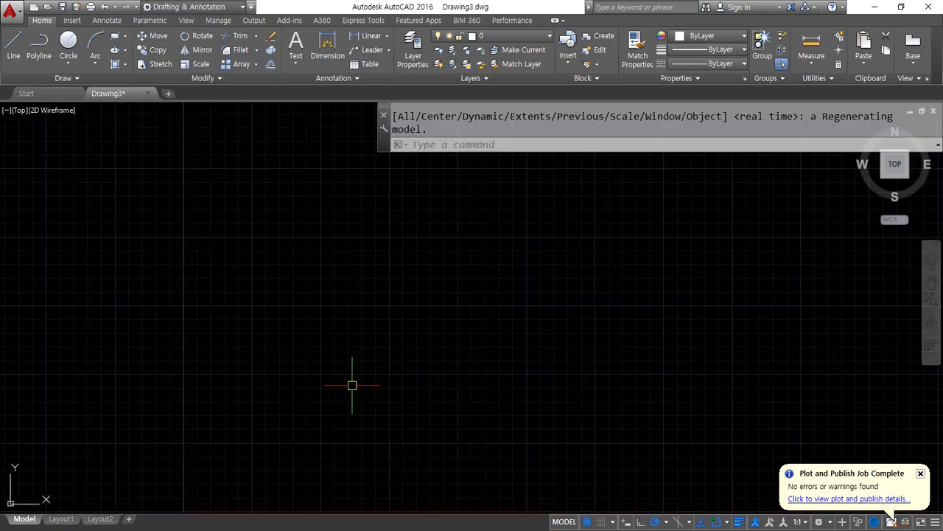
pyautogui.write('rec')
pyautogui.press('Return')
pyautogui.click(290, 406)
pyautogui.write('@30,30')
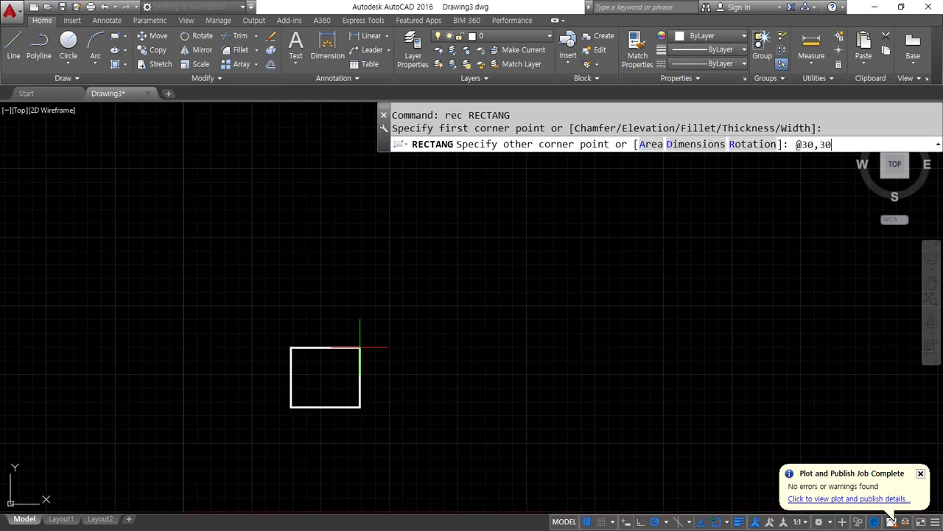
pyautogui.press('Return')
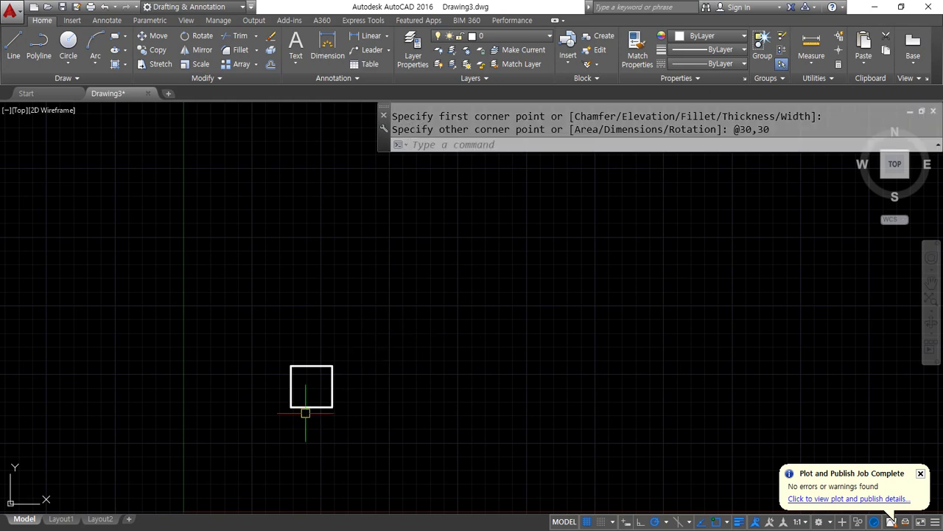
# - Copy the square diagonally so the copy's lower-left corner sits on the original's upper-right corner
pyautogui.scroll(4, 305, 413)
pyautogui.scroll(-2, 305, 383)
pyautogui.write('cp')
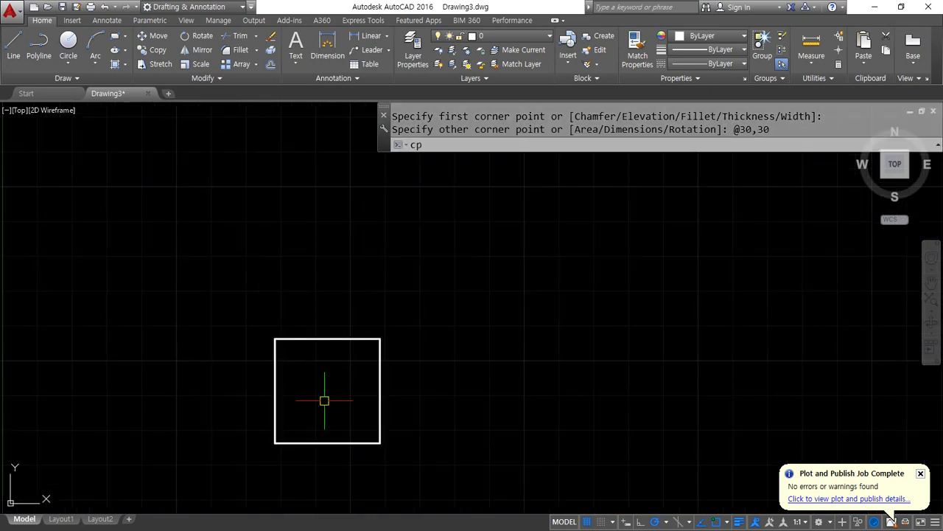
pyautogui.press('Return')
pyautogui.click(327, 468)
pyautogui.click(235, 421)
pyautogui.press('Return')
pyautogui.click(275, 443)
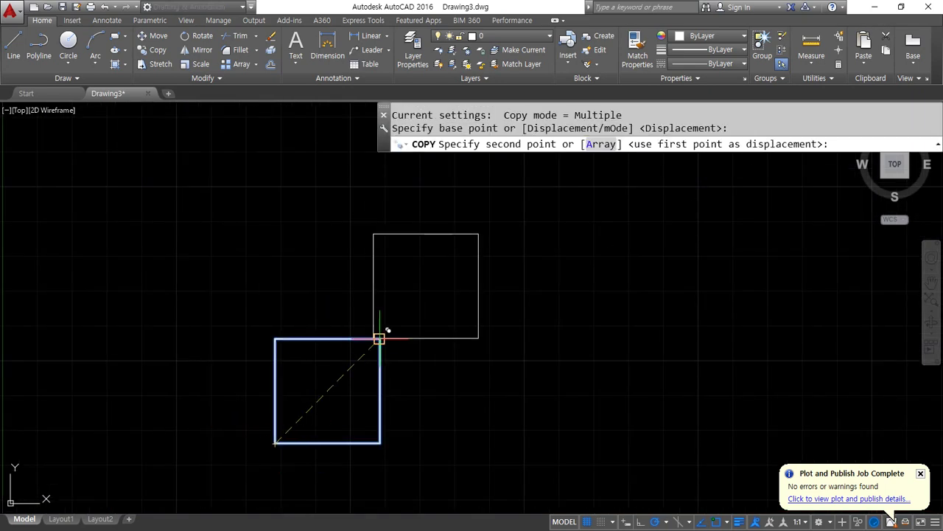
pyautogui.click(381, 338)
pyautogui.press('Return')
# - Copy the pair of squares straight up twice, stacking the copies into a zigzag column of six squares
pyautogui.press('Return')
pyautogui.click(410, 370)
pyautogui.click(387, 330)
pyautogui.press('Return')
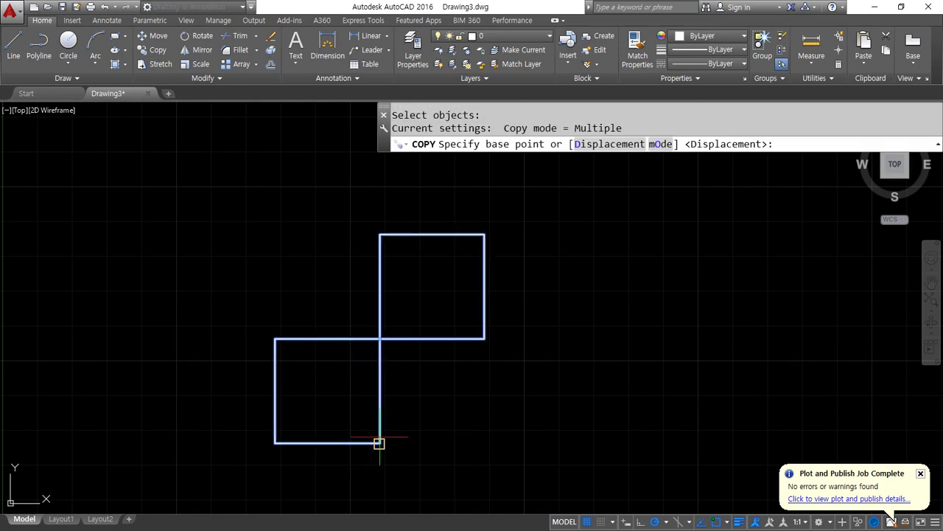
pyautogui.click(380, 442)
pyautogui.moveTo(394, 267); pyautogui.dragTo(383, 358, button='middle')
pyautogui.click(368, 325)
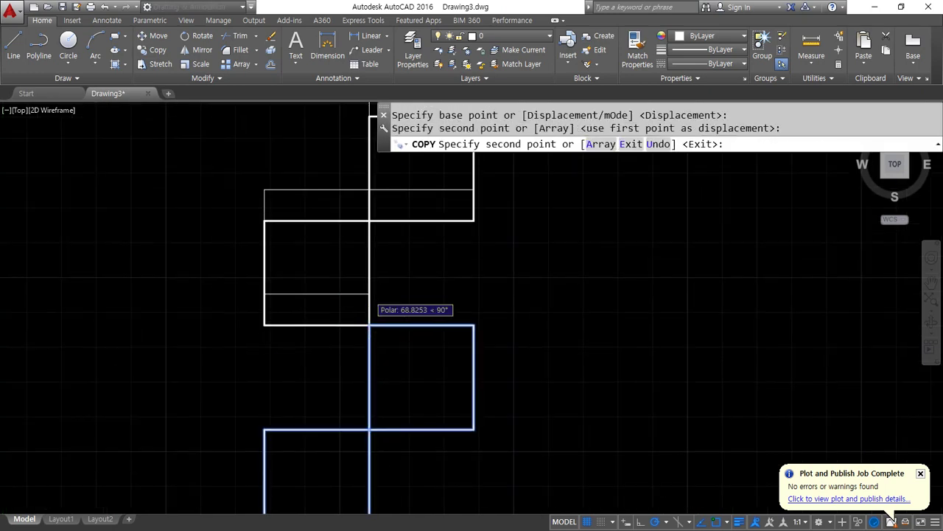
pyautogui.scroll(-2, 369, 317)
pyautogui.click(365, 252)
pyautogui.press('Return')
# - Erase the topmost square of the zigzag column
pyautogui.click(433, 205)
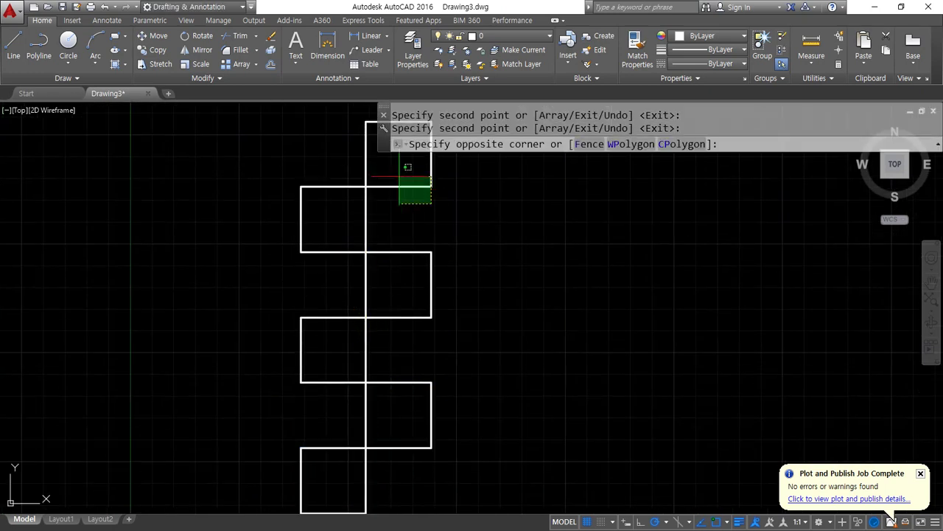
pyautogui.click(398, 163)
pyautogui.write('e')
pyautogui.press('Return')
# - Copy the five-square column as a horizontal array of 4 items, spaced two square widths apart
pyautogui.scroll(-2, 370, 342)
pyautogui.write('c')
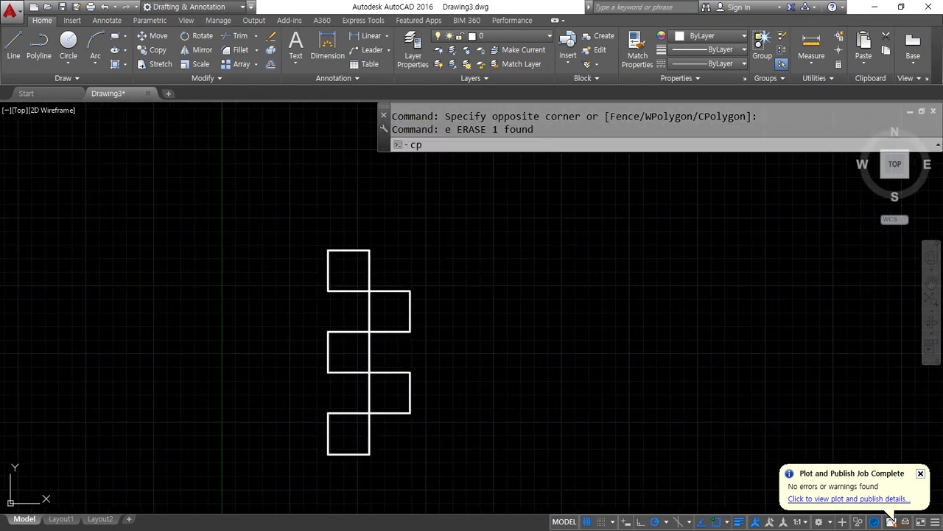
pyautogui.write('p')
pyautogui.press('Return')
pyautogui.click(434, 442)
pyautogui.click(313, 267)
pyautogui.press('Return')
pyautogui.click(328, 372)
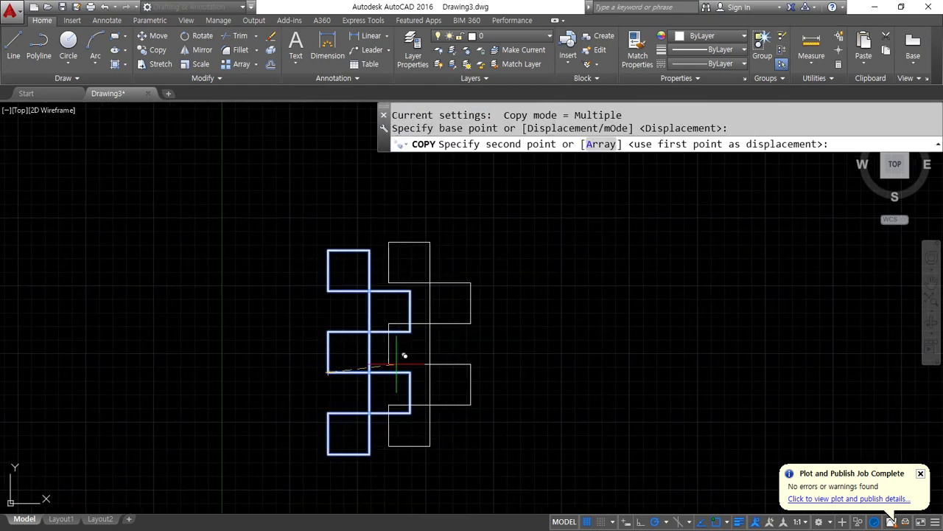
pyautogui.write('a')
pyautogui.press('Return')
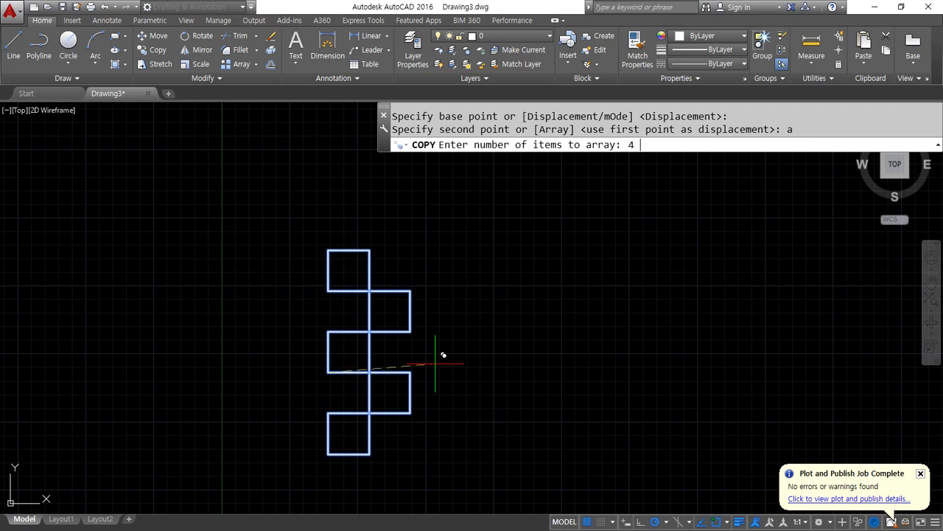
pyautogui.press('Return')
pyautogui.click(410, 372)
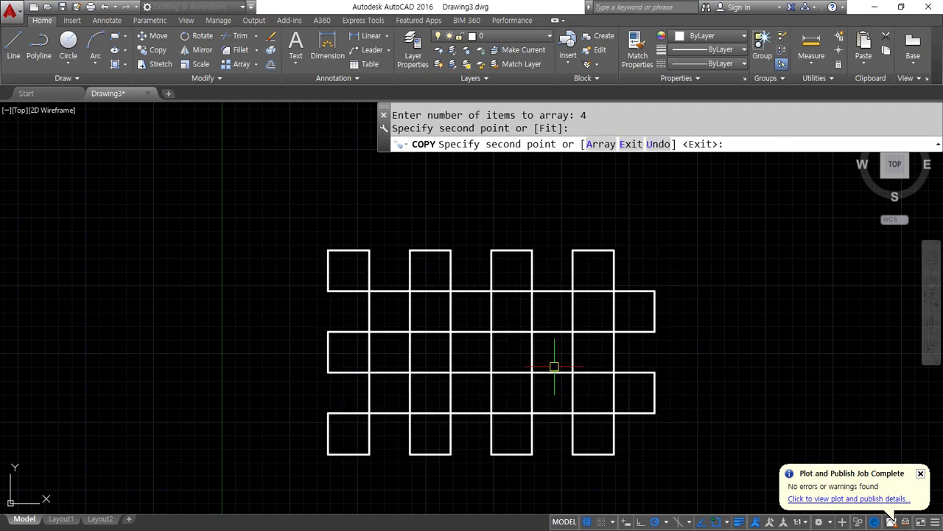
pyautogui.press('Return')
# - Erase the two squares protruding at the right end of the pattern
pyautogui.click(703, 386)
pyautogui.click(644, 324)
pyautogui.write('e')
pyautogui.press('Return')
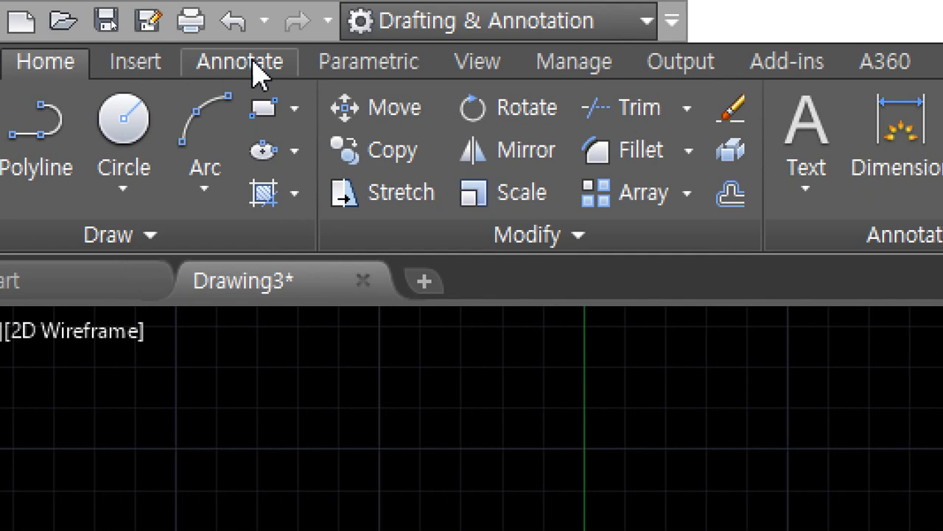
# - Add a horizontal linear dimension above the top edge of the pattern's upper-left square
pyautogui.click(255, 76)
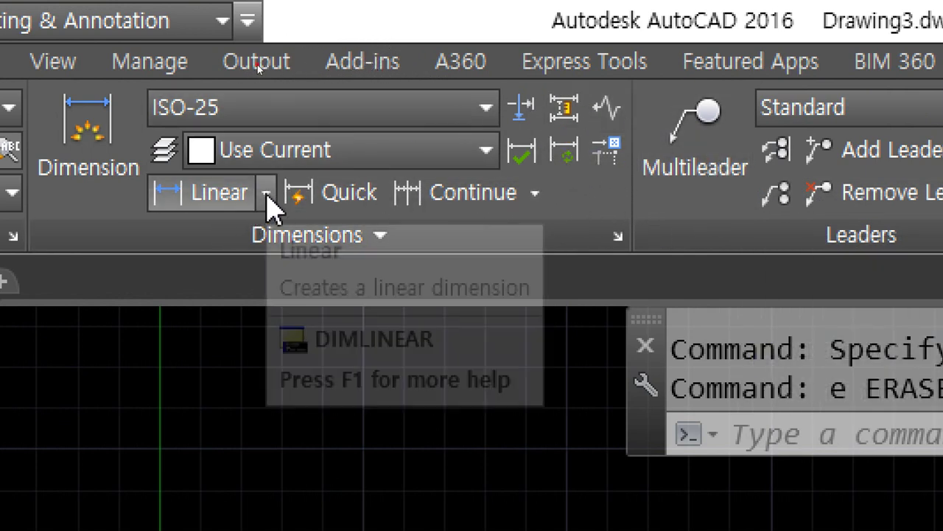
pyautogui.click(266, 194)
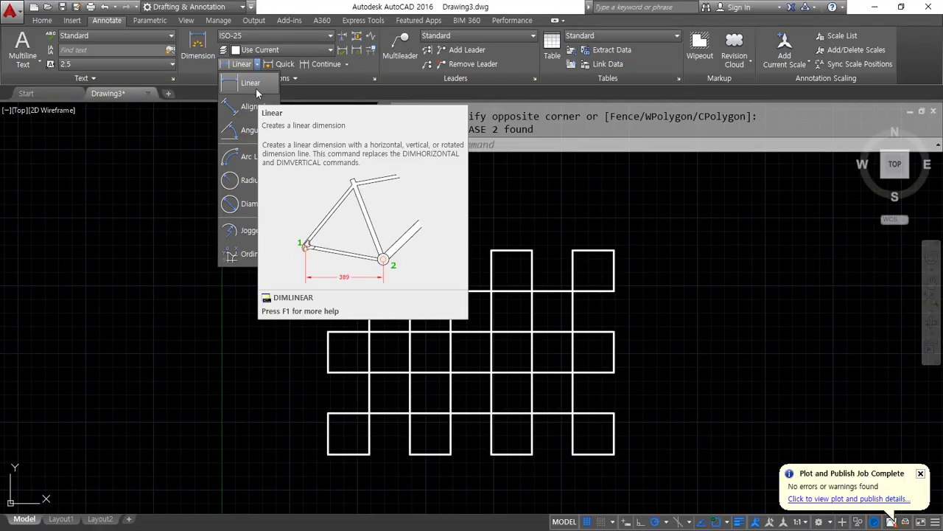
pyautogui.click(265, 72)
pyautogui.scroll(8, 344, 246)
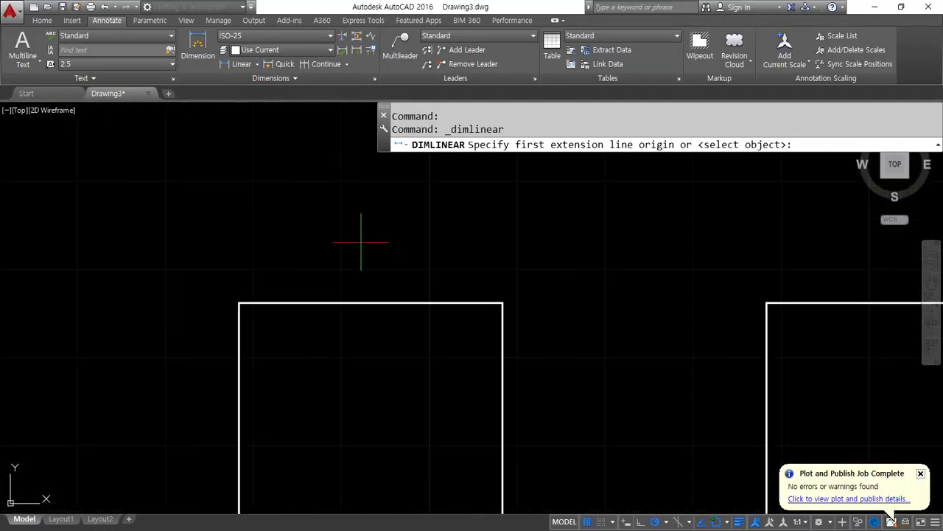
pyautogui.moveTo(362, 242); pyautogui.dragTo(327, 307, button='middle')
pyautogui.scroll(2, 314, 318)
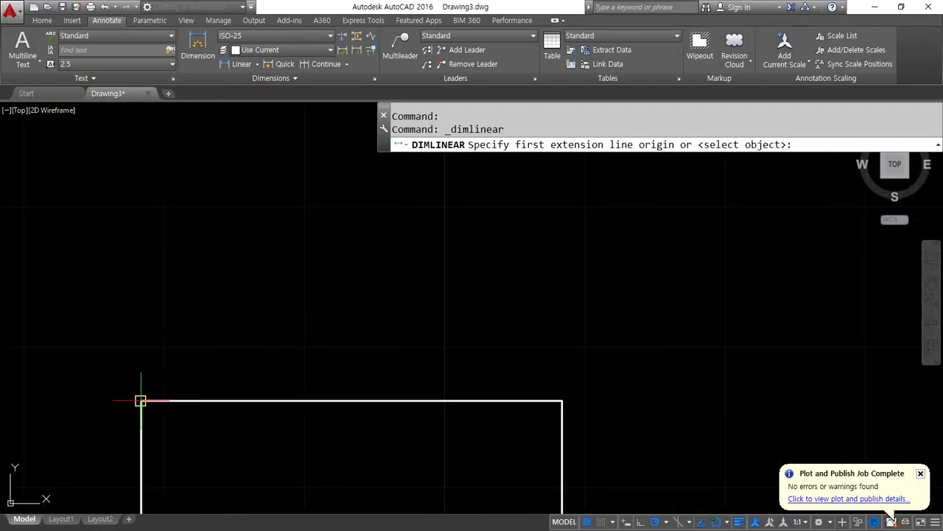
pyautogui.click(141, 401)
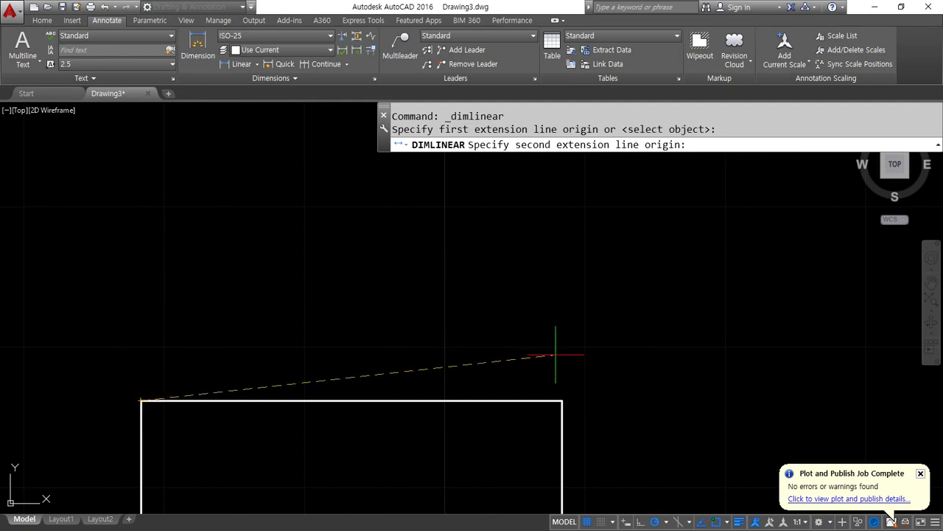
pyautogui.click(562, 401)
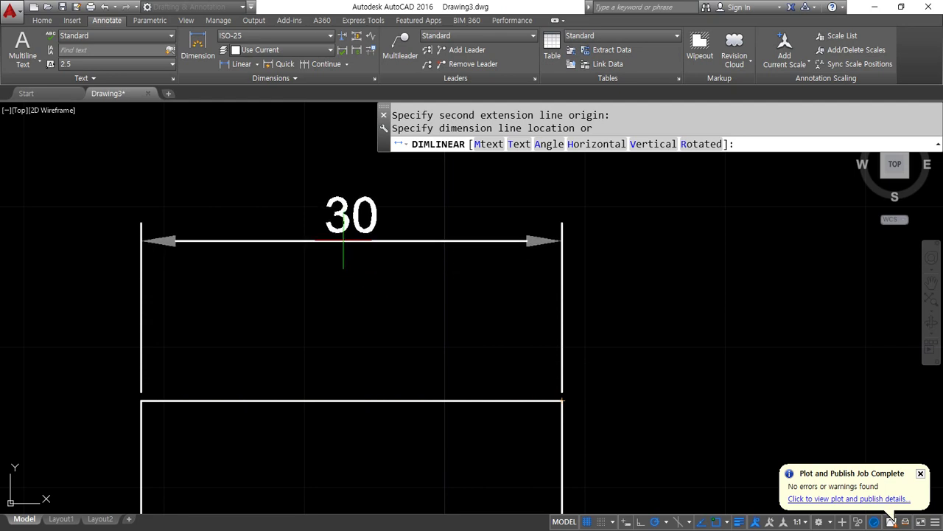
pyautogui.click(192, 276)
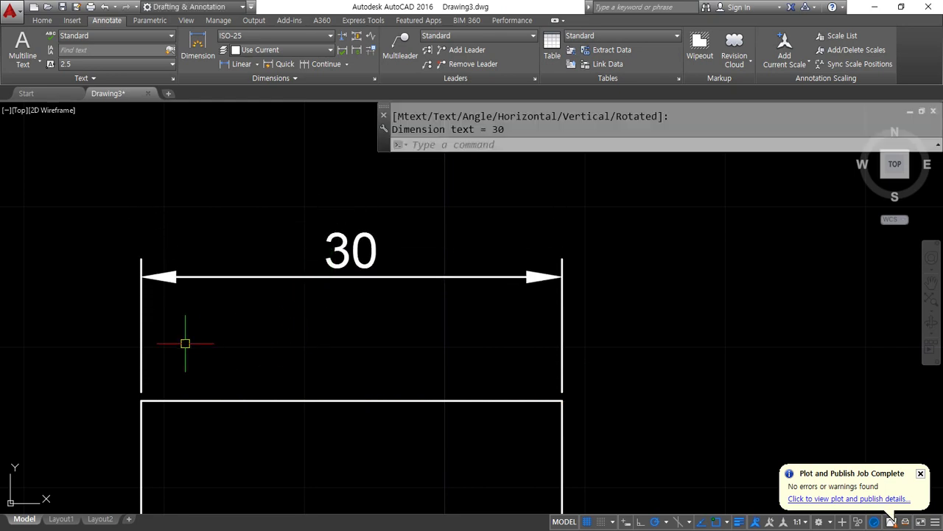
pyautogui.moveTo(143, 259); pyautogui.dragTo(145, 370)
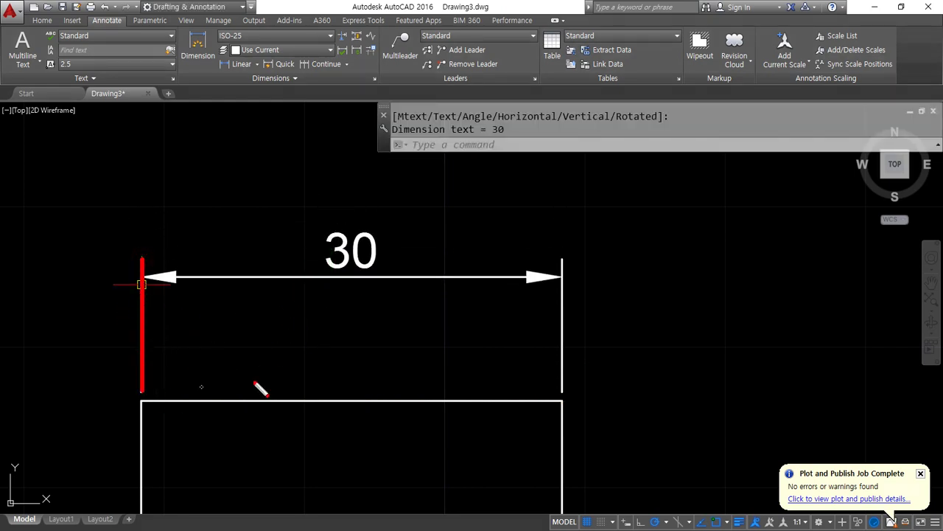
pyautogui.moveTo(563, 259); pyautogui.dragTo(564, 348)
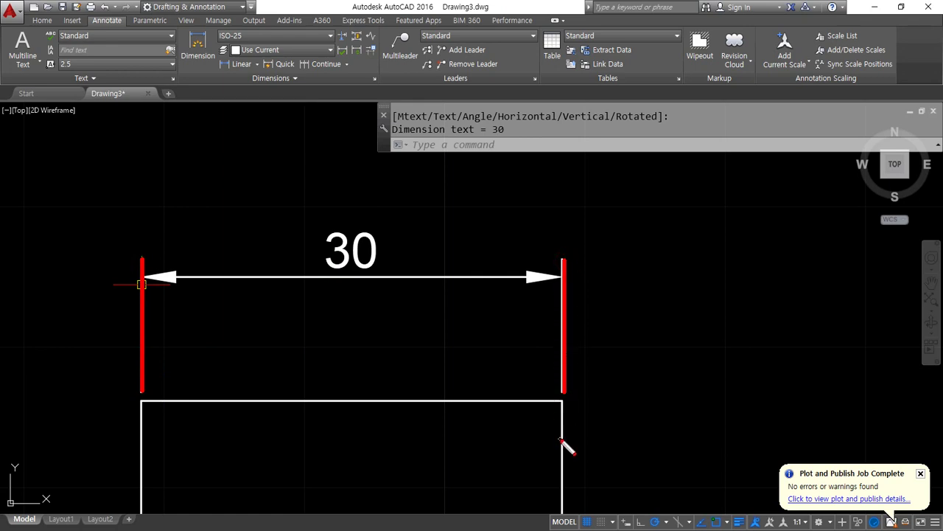
pyautogui.press('e')
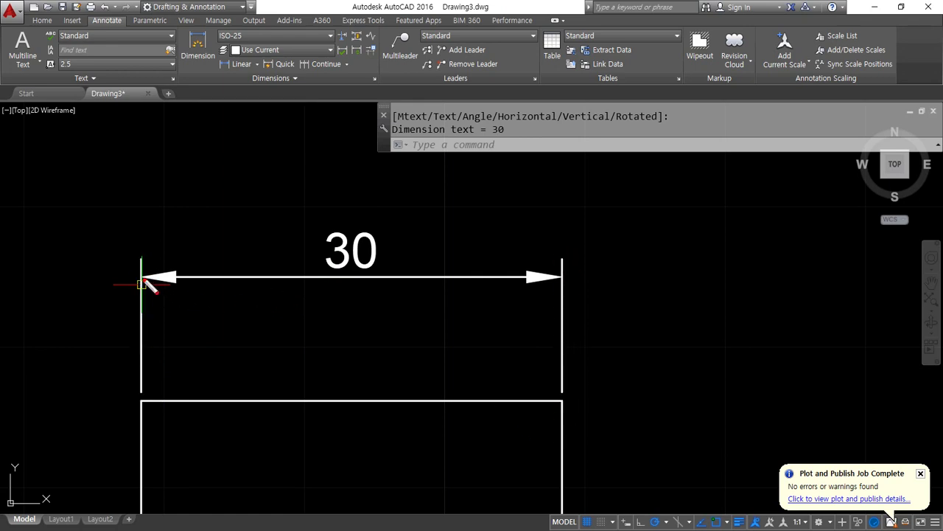
pyautogui.moveTo(176, 280); pyautogui.dragTo(433, 279)
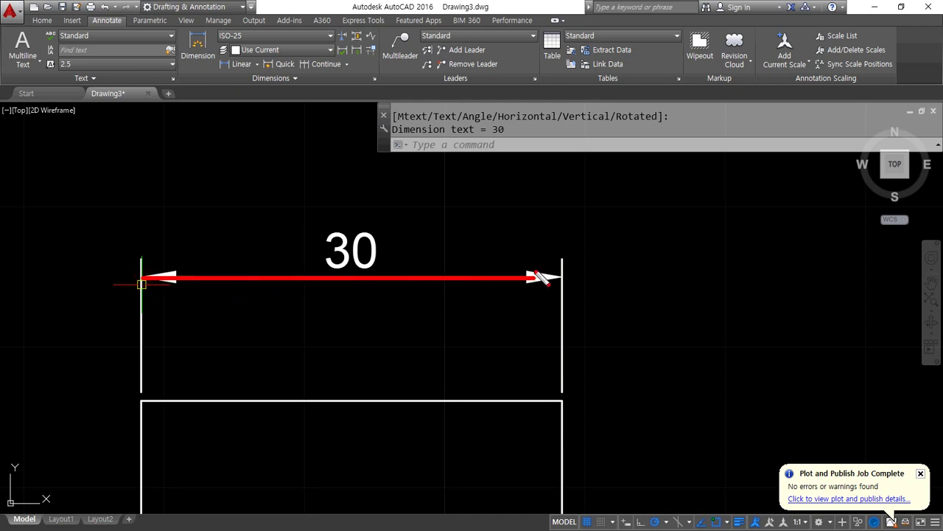
pyautogui.press('e')
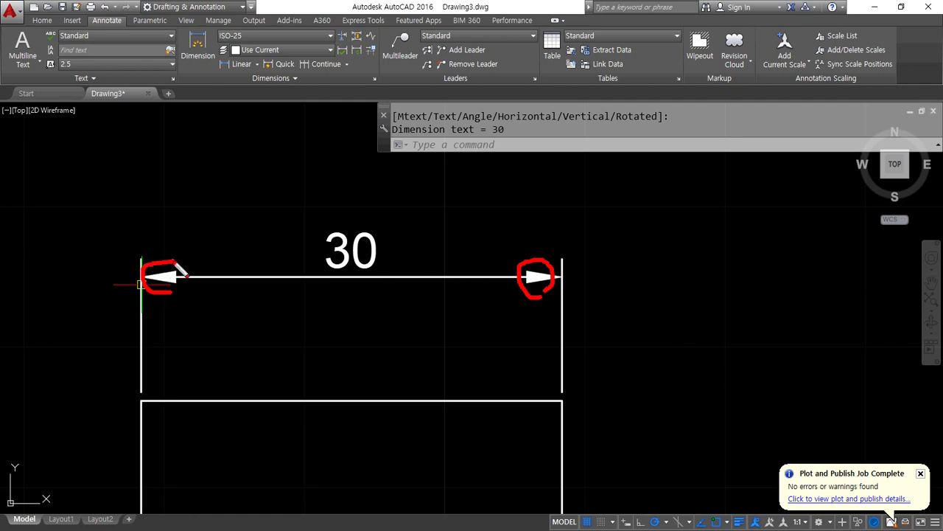
pyautogui.press('e')
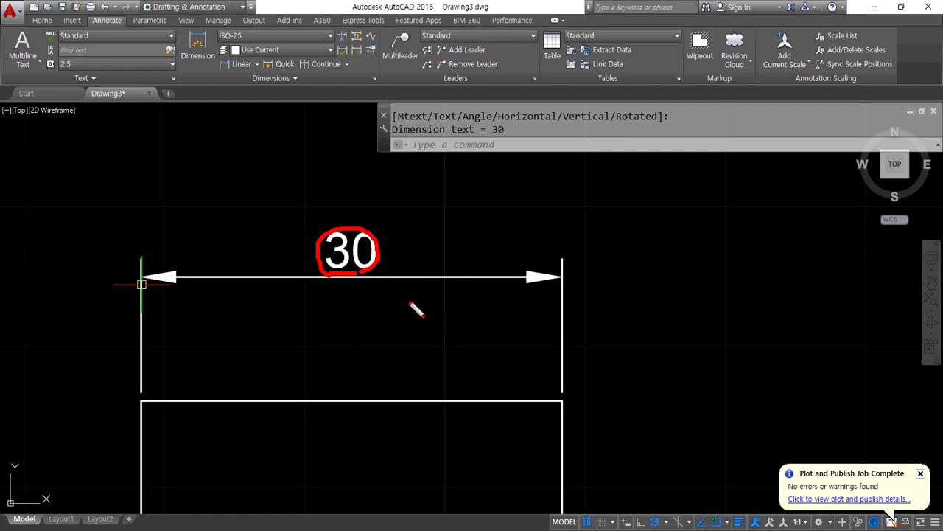
pyautogui.press('Escape')
# - Add a vertical linear dimension along the left edge of the pattern's upper-left square, placed outside the square
pyautogui.scroll(-3, 308, 307)
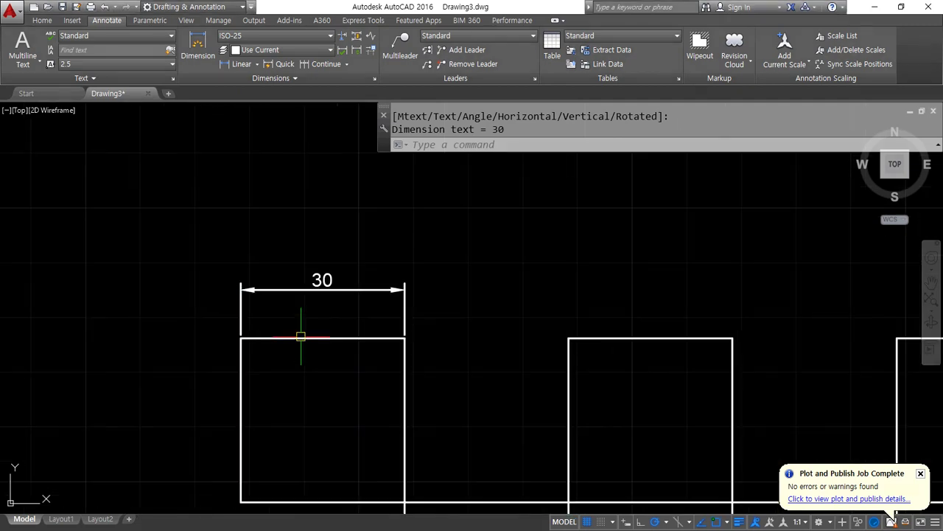
pyautogui.scroll(2, 302, 354)
pyautogui.moveTo(279, 332); pyautogui.dragTo(354, 204, button='middle')
pyautogui.click(242, 65)
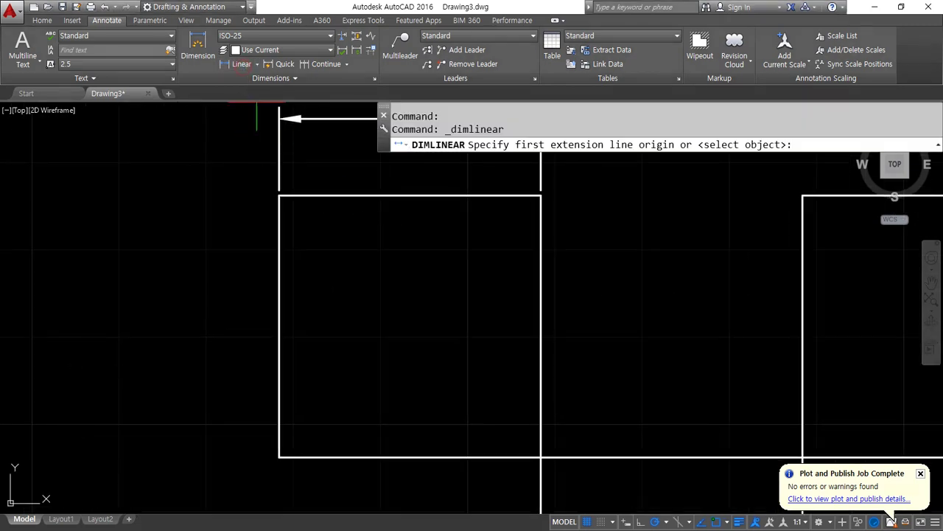
pyautogui.click(278, 196)
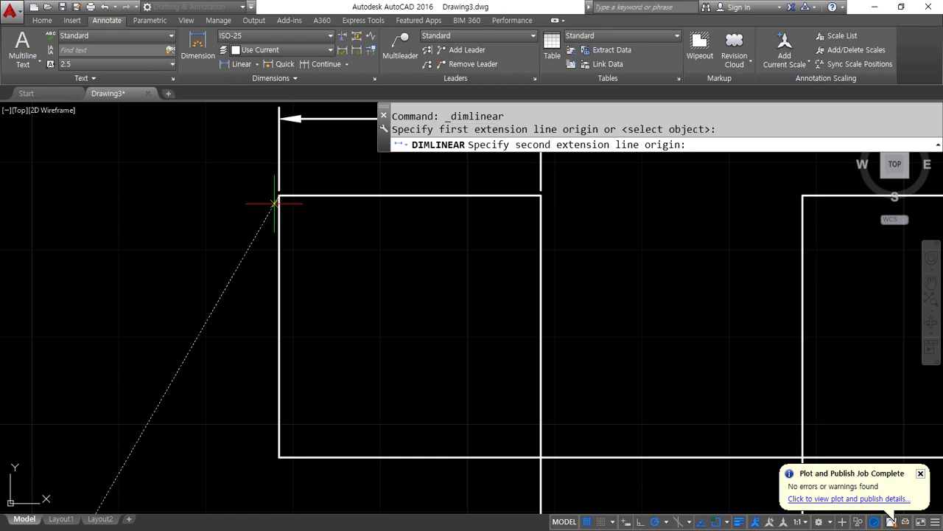
pyautogui.click(279, 456)
pyautogui.click(171, 336)
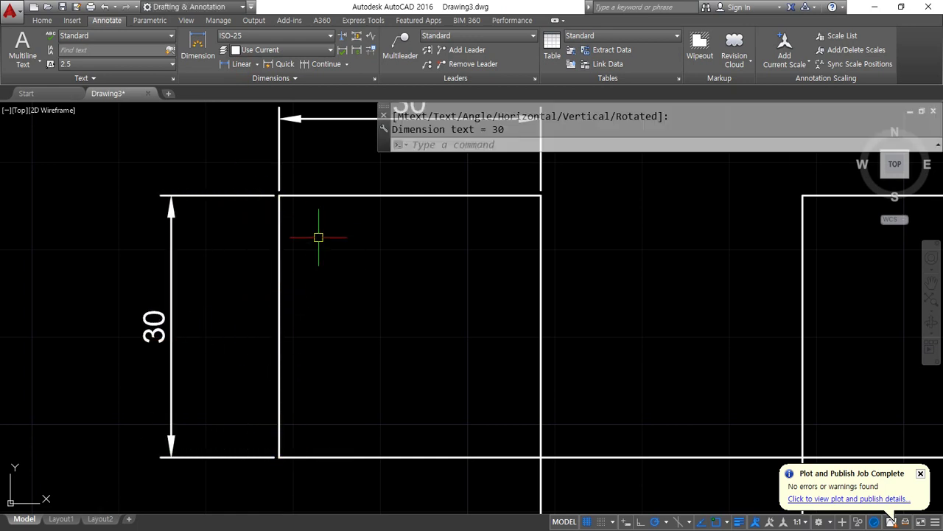
# - Erase both the vertical and the horizontal dimension of the upper-left square
pyautogui.scroll(-2, 399, 211)
pyautogui.moveTo(378, 250); pyautogui.dragTo(371, 266, button='middle')
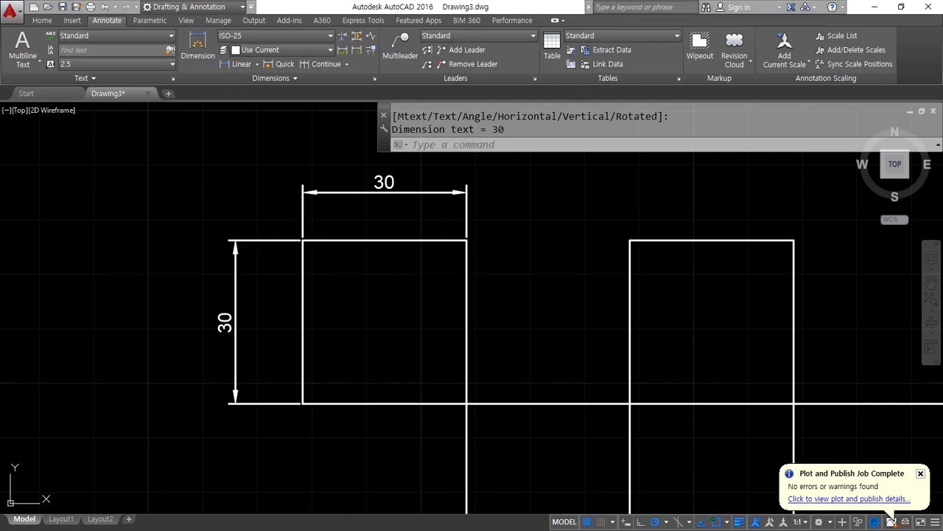
pyautogui.click(263, 253)
pyautogui.click(179, 300)
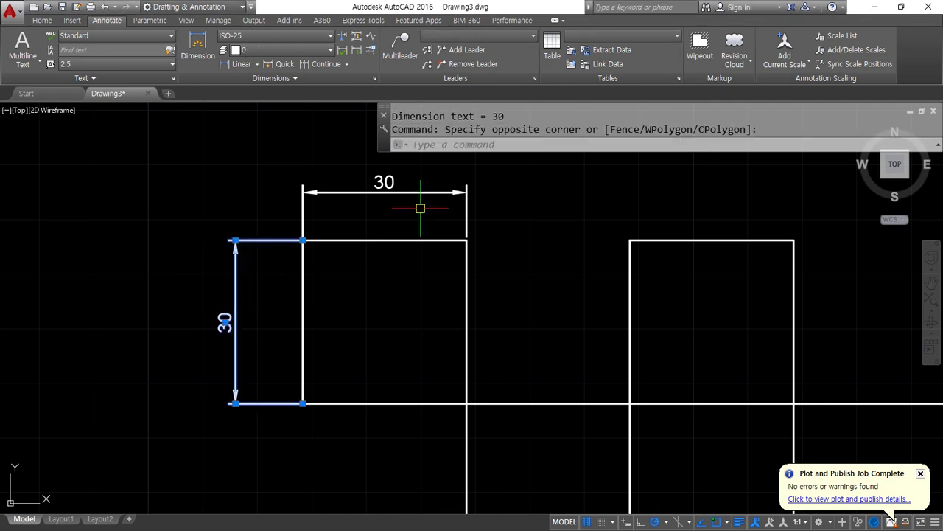
pyautogui.click(421, 206)
pyautogui.click(270, 155)
pyautogui.write('e')
pyautogui.press('Return')
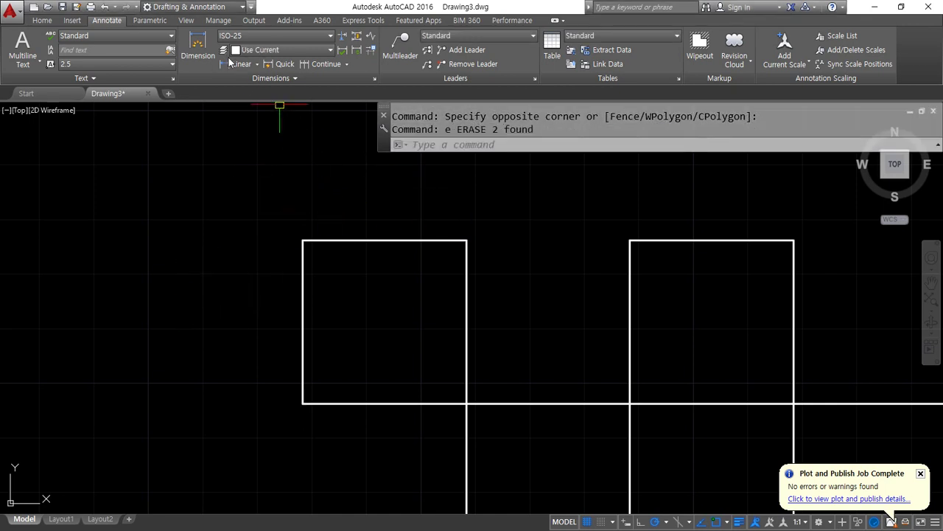
# - Start a linear dimension between the two top corners of the upper-left square and choose its Mtext option
pyautogui.click(237, 64)
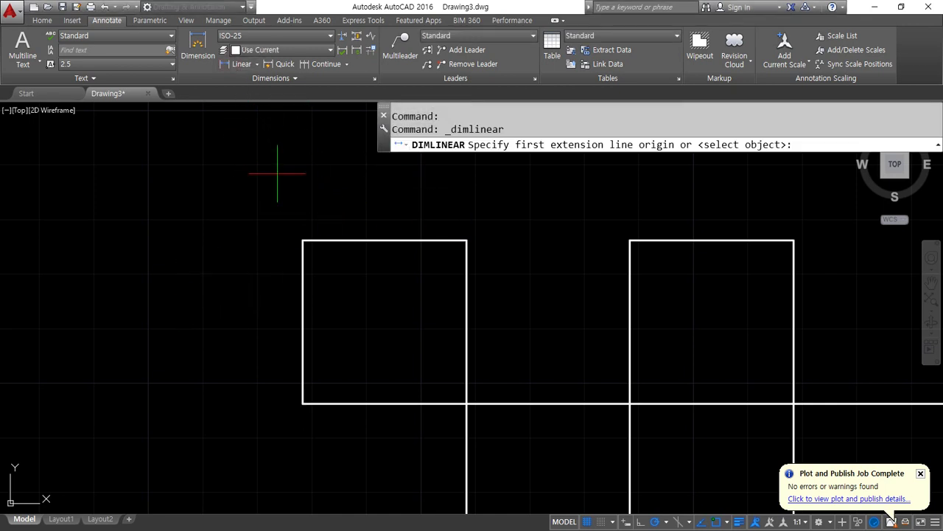
pyautogui.click(303, 240)
pyautogui.click(467, 241)
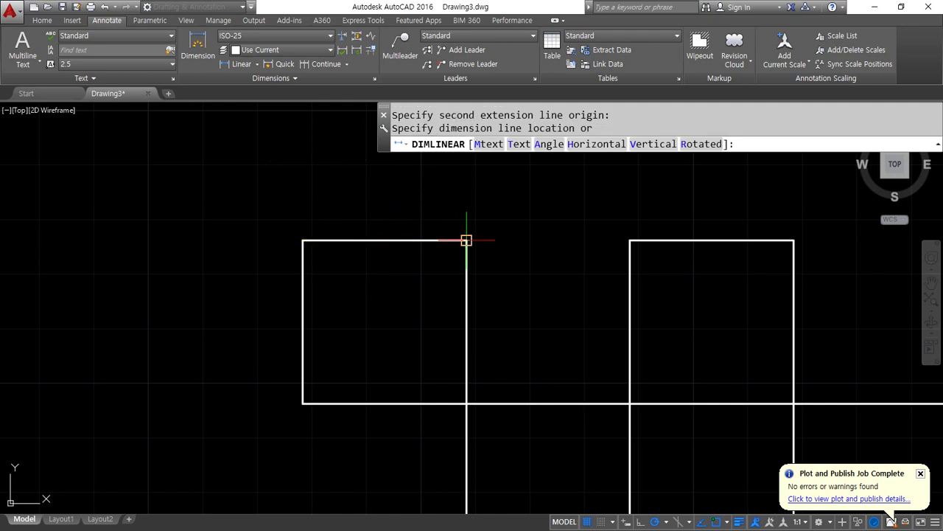
pyautogui.moveTo(464, 210); pyautogui.dragTo(460, 247, button='middle')
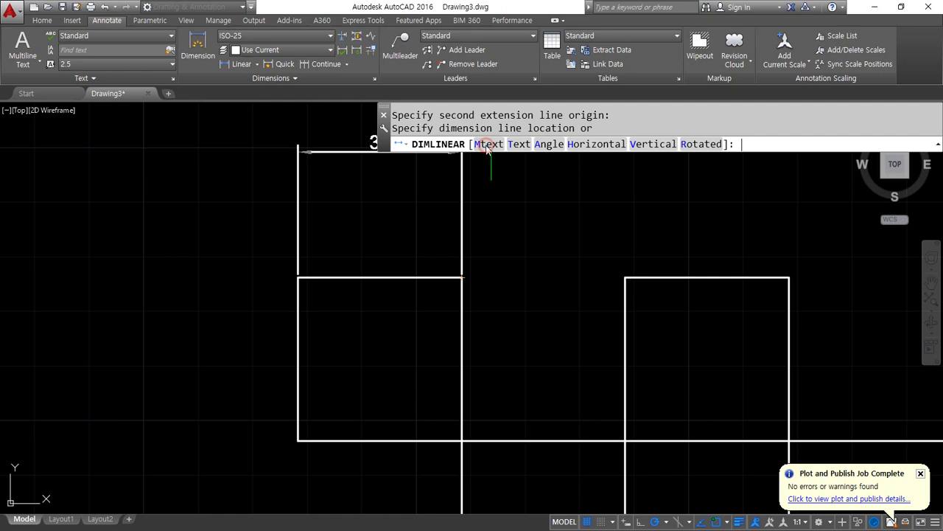
pyautogui.click(488, 145)
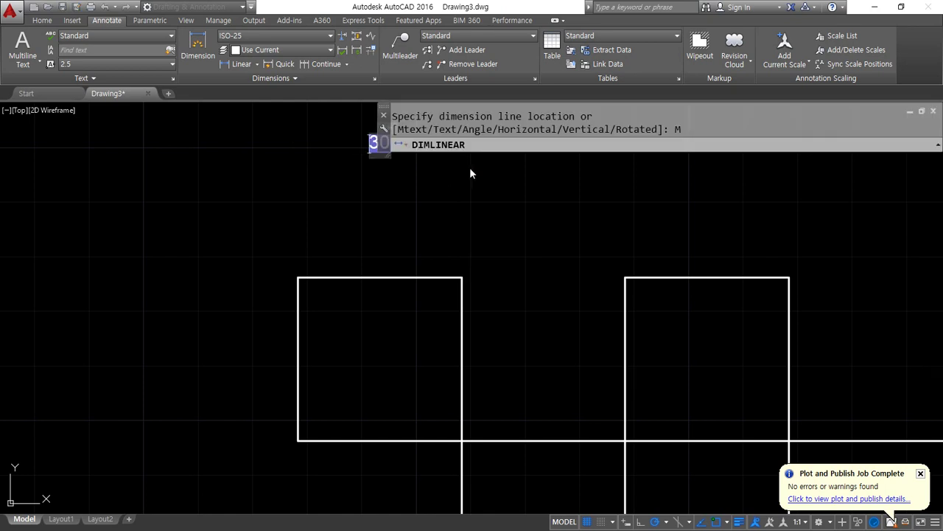
# - Replace the dimension text with the four lines 동해물과, 백두산이, 마르고 and 닳도록, and place the dimension above the upper-left square
pyautogui.scroll(4, 340, 256)
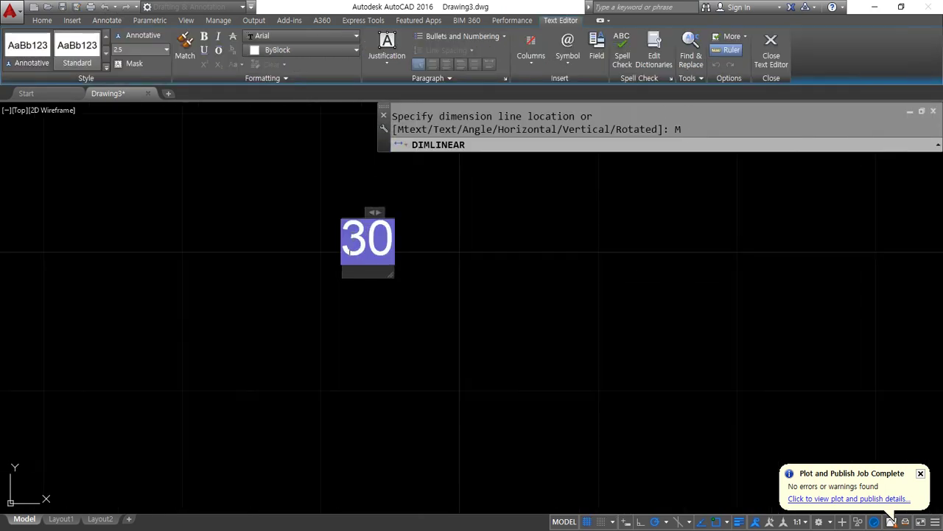
pyautogui.press('Delete')
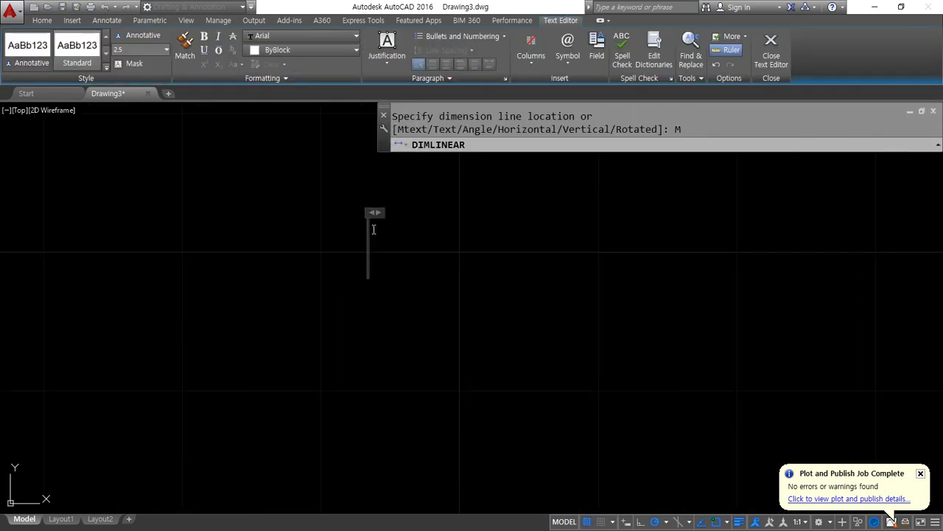
pyautogui.write('동해물과')
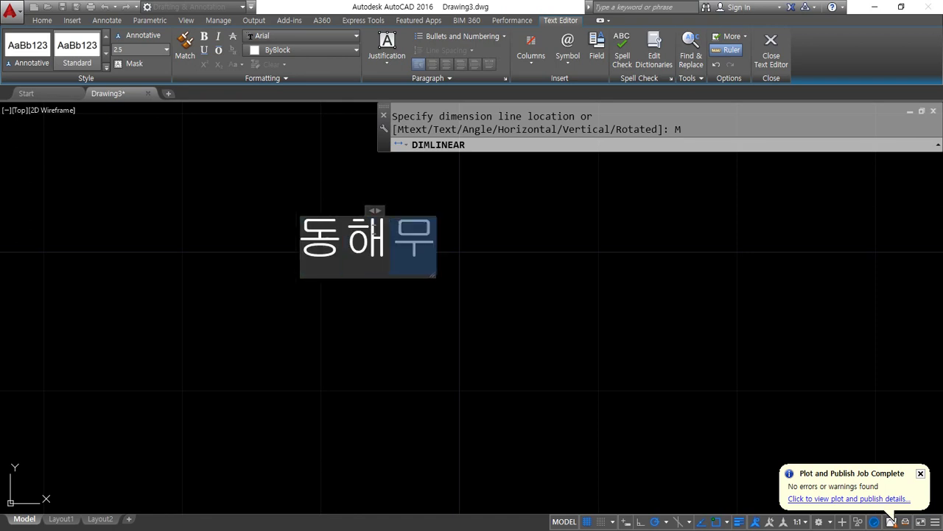
pyautogui.press('Return')
pyautogui.write('백두산이')
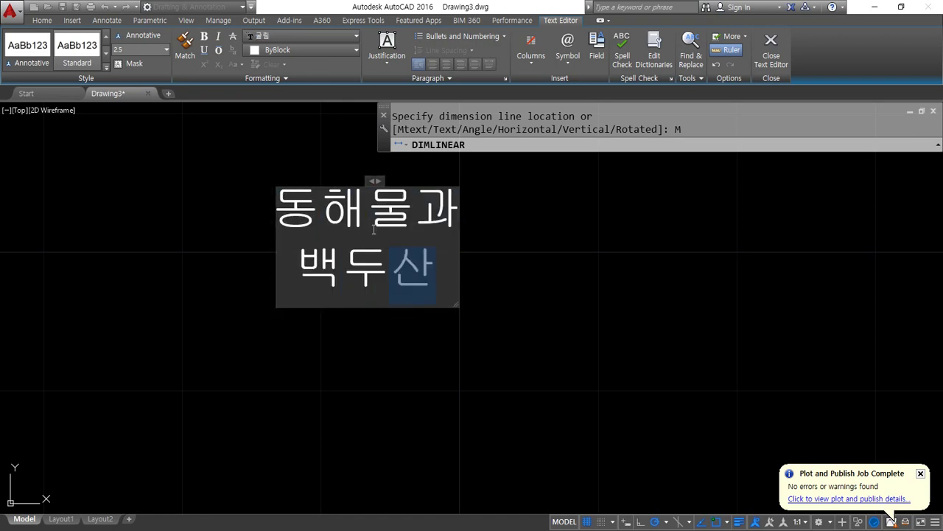
pyautogui.press('Return')
pyautogui.write('마르고')
pyautogui.press('Return')
pyautogui.write('닳도')
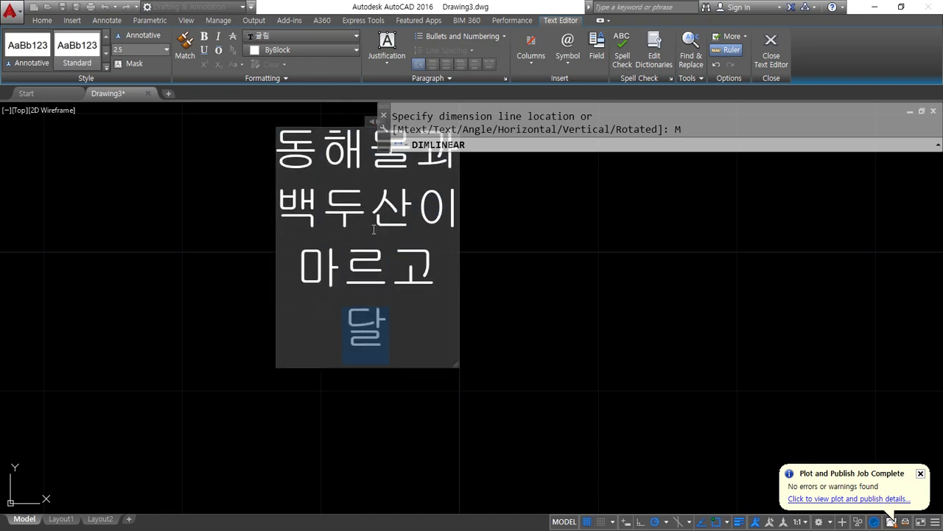
pyautogui.write('록')
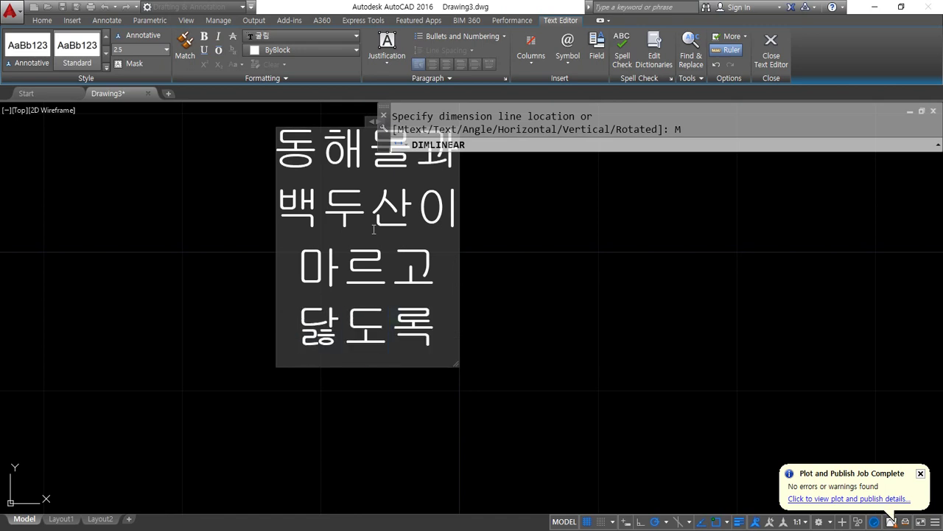
pyautogui.hotkey('ctrl', 'Return')
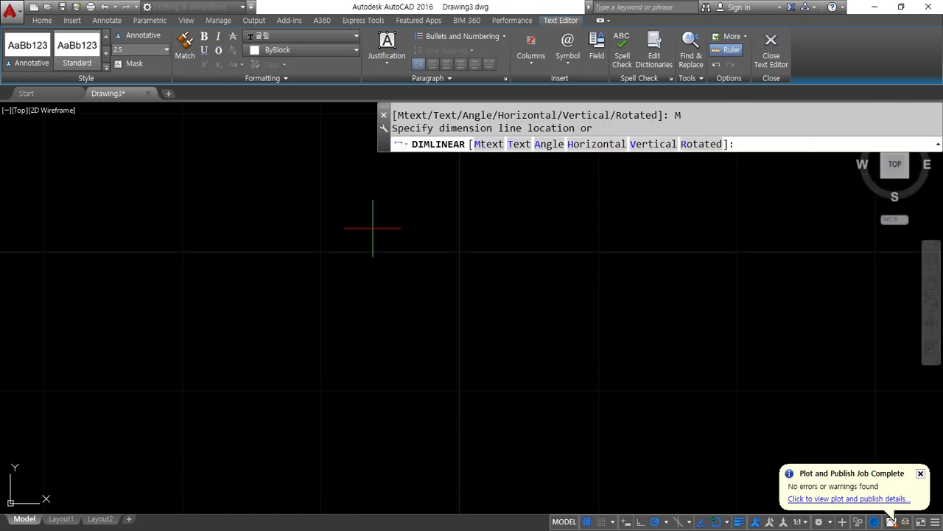
pyautogui.scroll(-5, 373, 227)
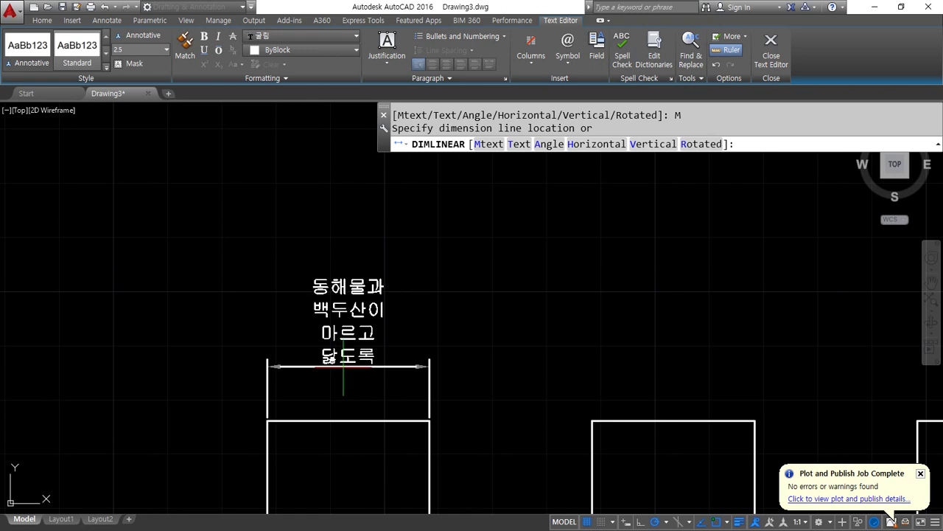
pyautogui.click(343, 367)
# - Add a linear dimension above the second square of the top row, using the Text option to enter 동해물과 백두산이, aligned with the first dimension
pyautogui.moveTo(528, 377); pyautogui.dragTo(495, 372, button='middle')
pyautogui.press('Return')
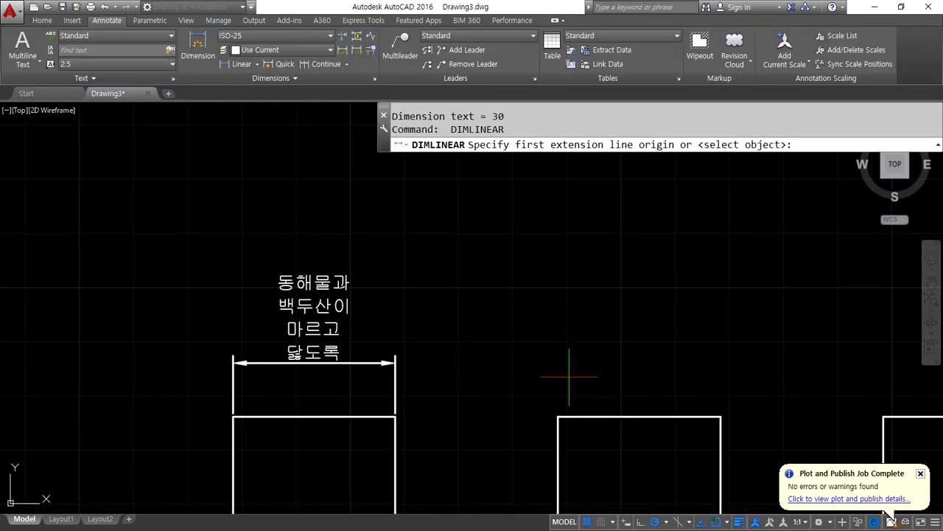
pyautogui.click(558, 416)
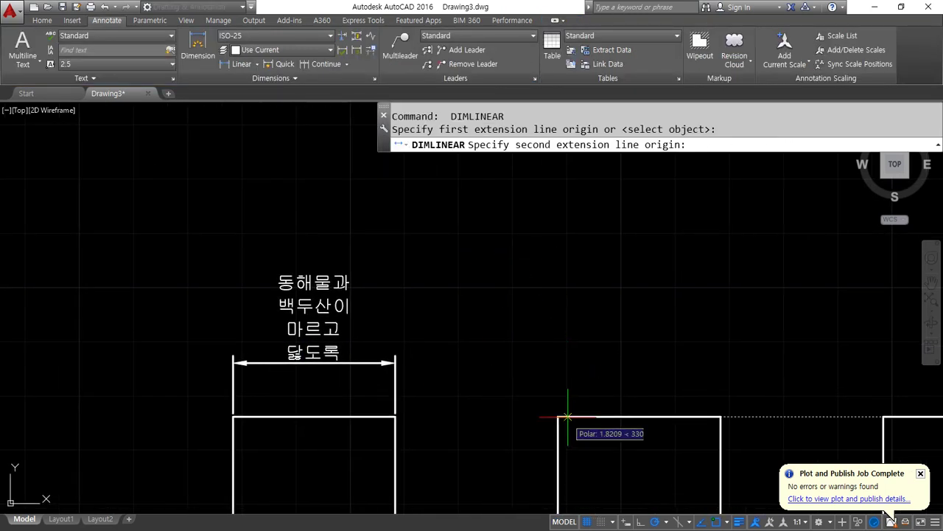
pyautogui.click(721, 417)
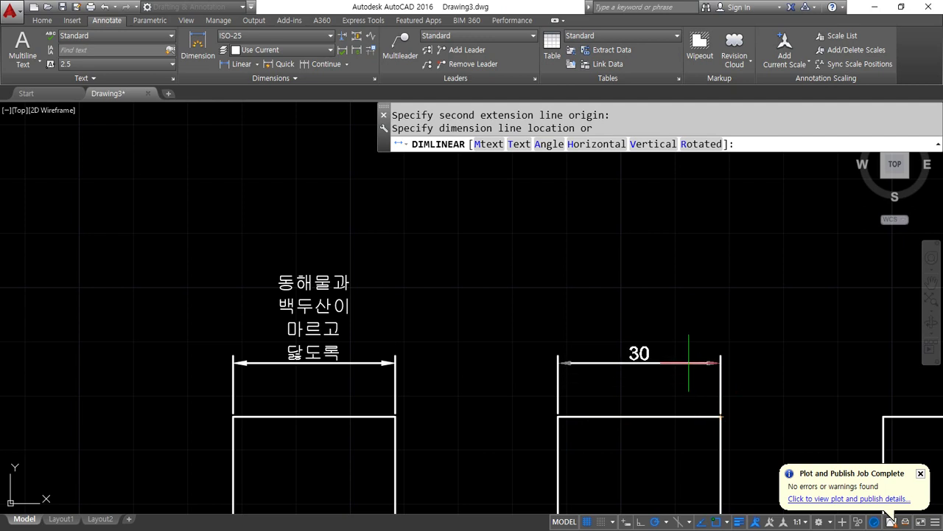
pyautogui.write('t')
pyautogui.press('Return')
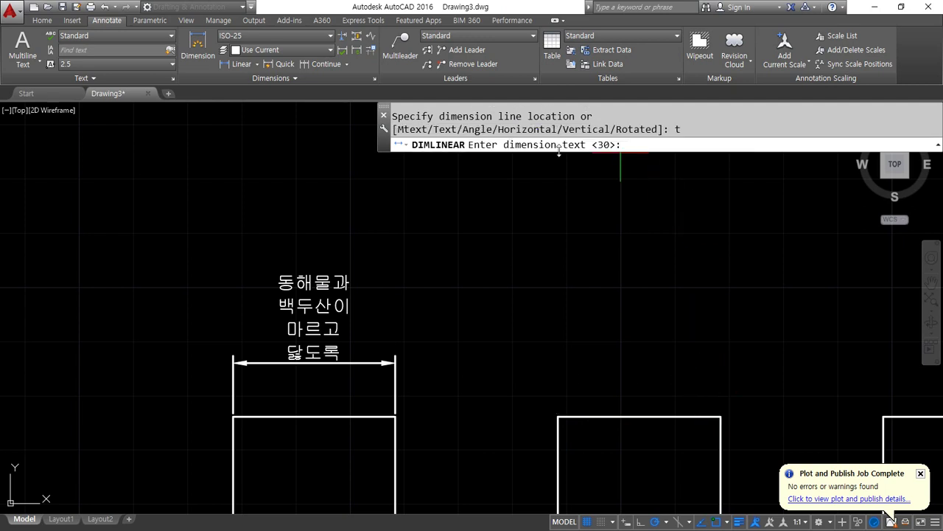
pyautogui.moveTo(333, 356)
pyautogui.mouseDown()
pyautogui.moveTo(270, 248)
pyautogui.moveTo(380, 353)
pyautogui.mouseUp()
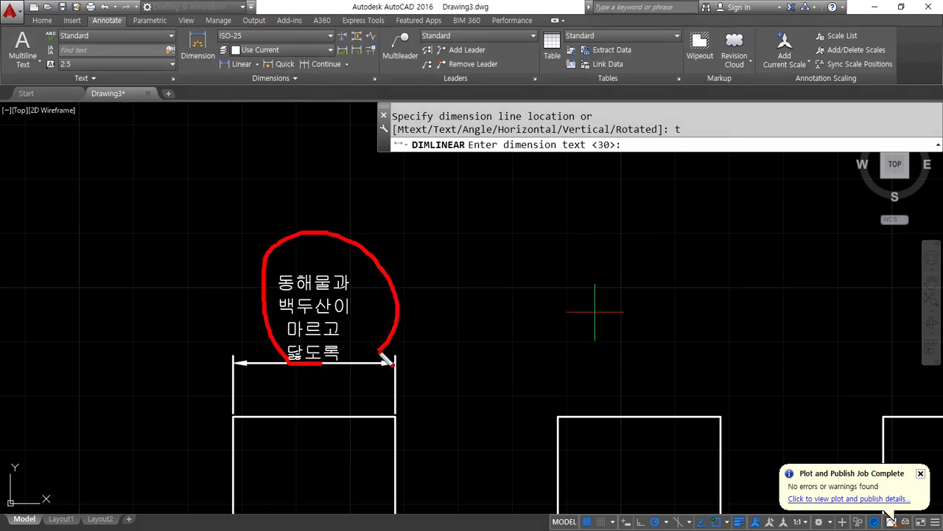
pyautogui.moveTo(641, 161); pyautogui.dragTo(702, 134)
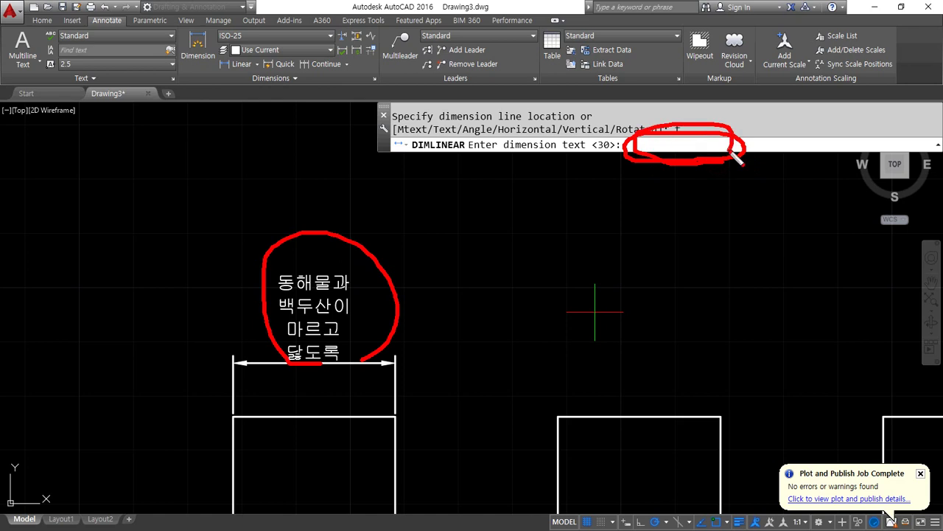
pyautogui.press('Escape')
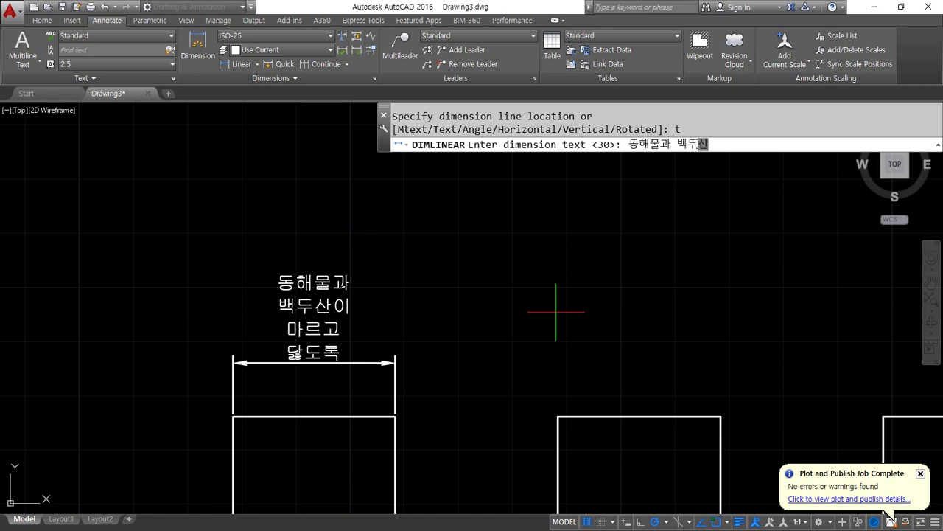
pyautogui.press('Return')
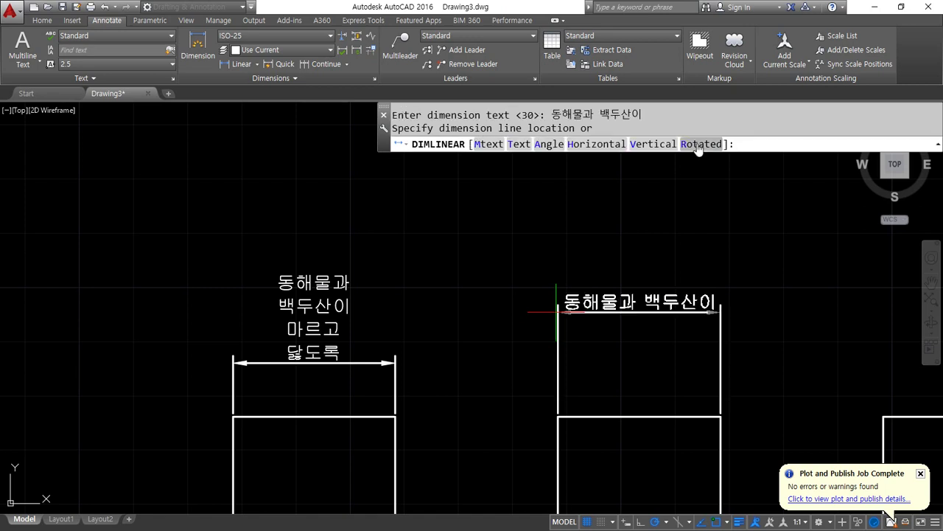
pyautogui.click(398, 363)
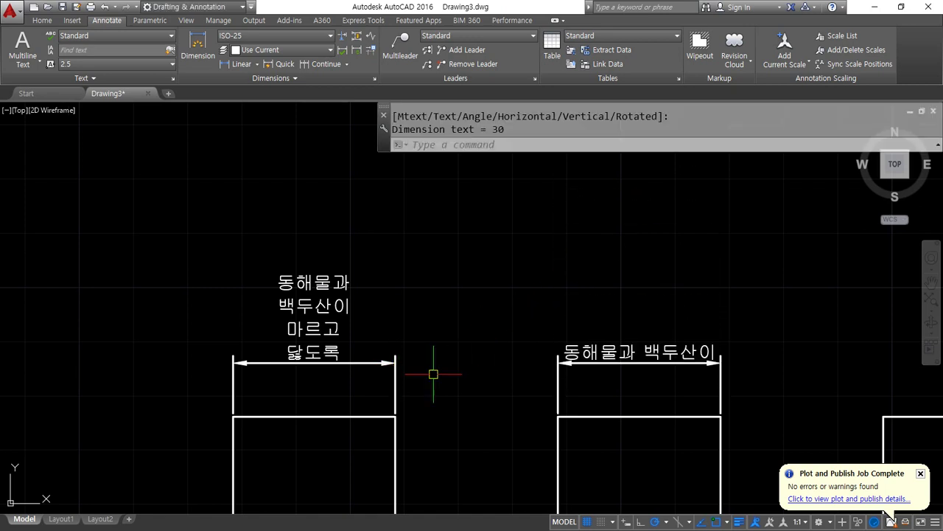
# - Add a linear dimension above the third square of the top row, using the Angle option at 45 degrees, aligned with the neighbouring dimensions
pyautogui.moveTo(696, 357); pyautogui.dragTo(523, 358, button='middle')
pyautogui.press('Return')
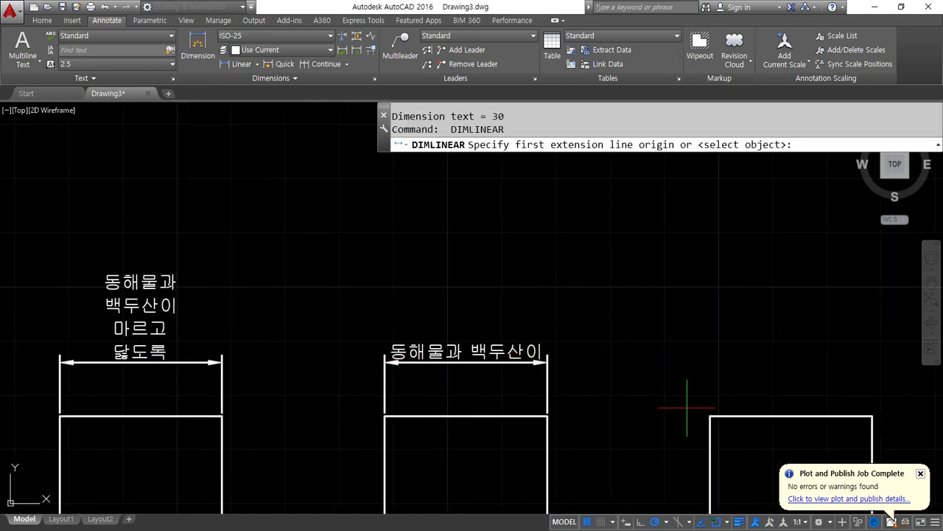
pyautogui.click(710, 416)
pyautogui.click(873, 416)
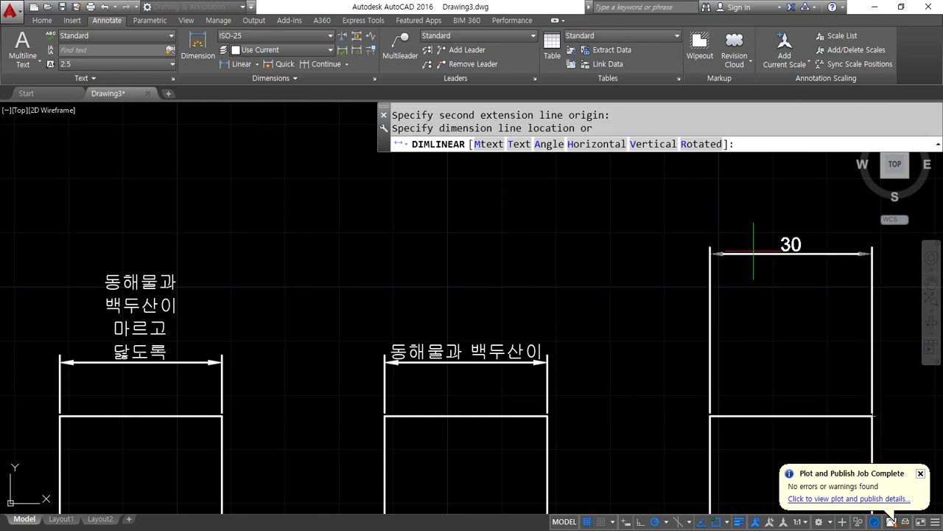
pyautogui.click(548, 145)
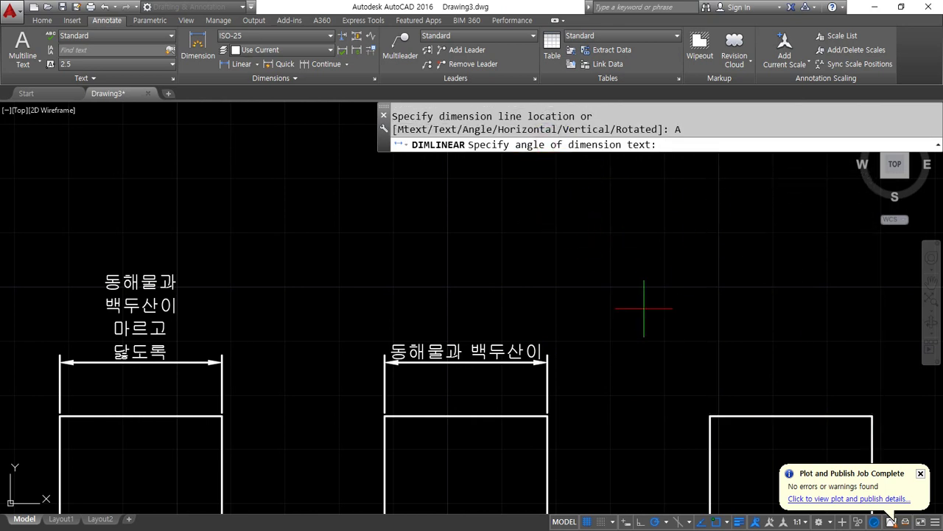
pyautogui.write('45')
pyautogui.press('Return')
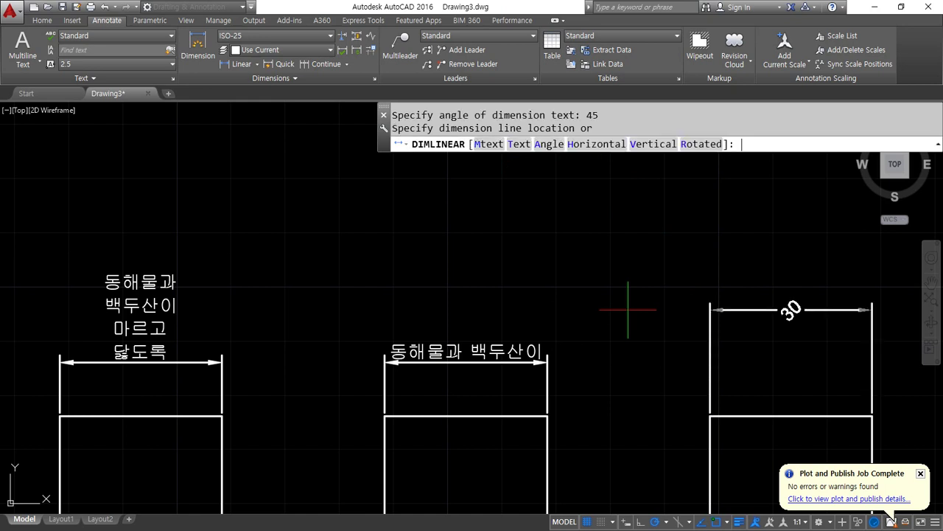
pyautogui.click(547, 362)
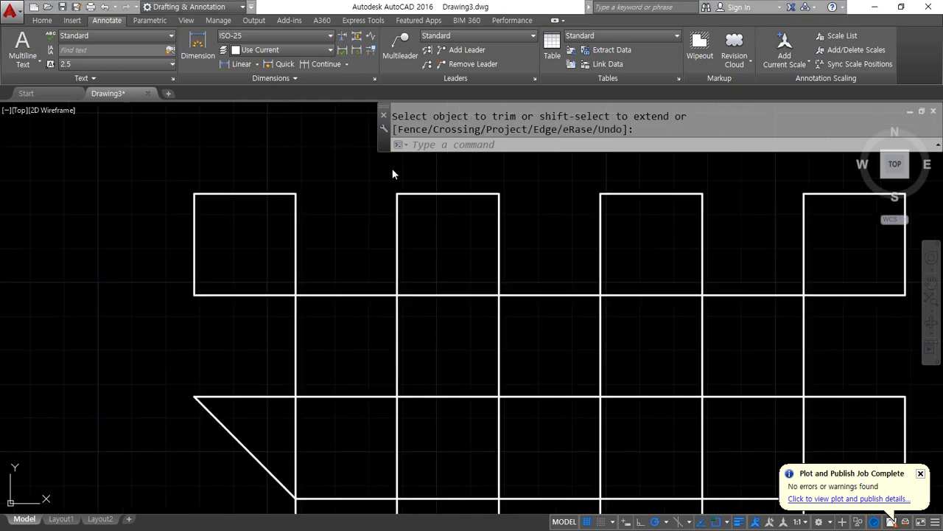
pyautogui.click(243, 65)
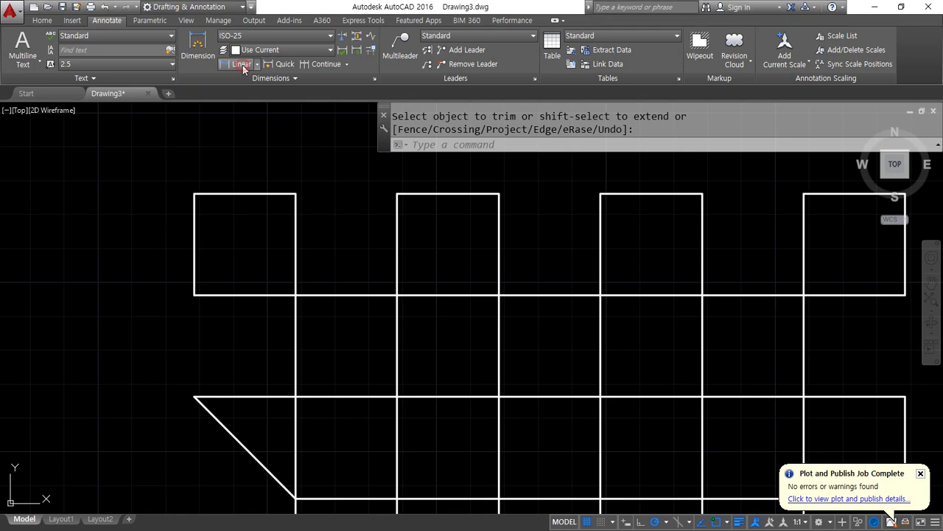
pyautogui.click(240, 65)
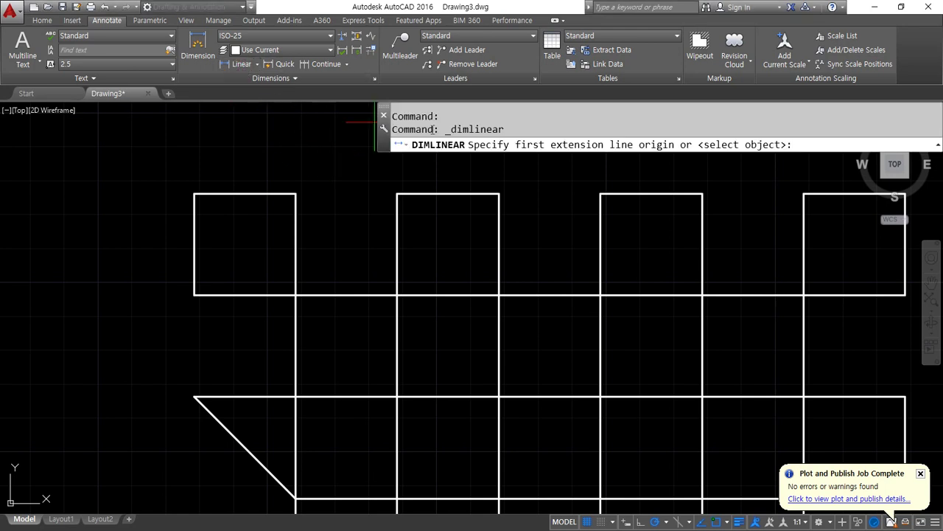
pyautogui.click(194, 193)
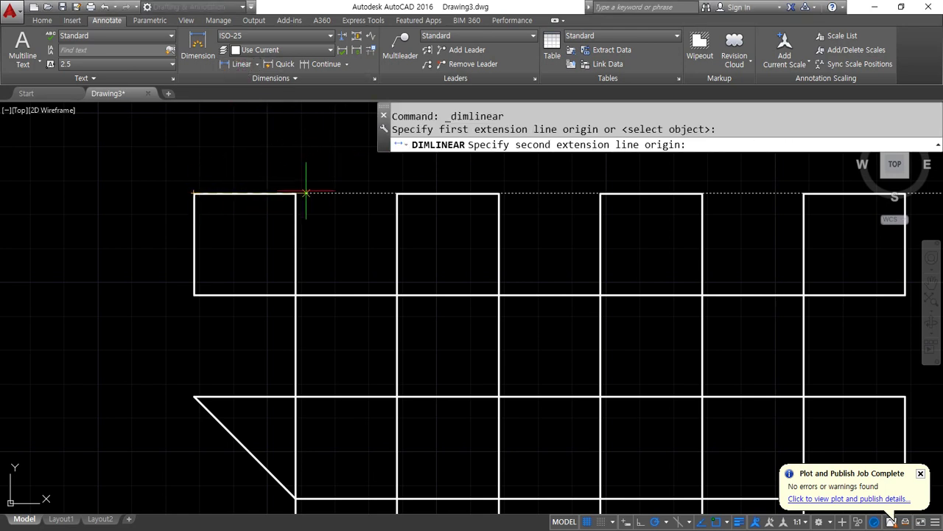
pyautogui.click(295, 193)
pyautogui.scroll(2, 249, 162)
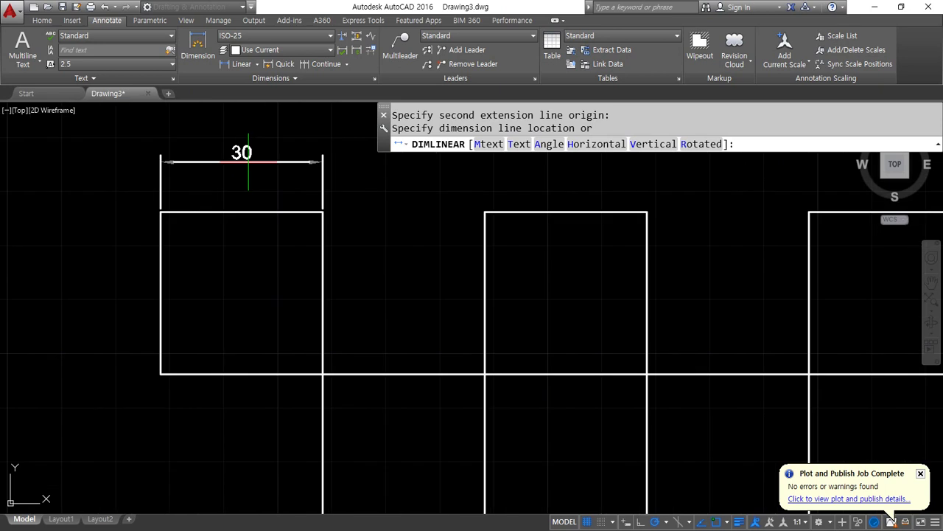
pyautogui.click(597, 144)
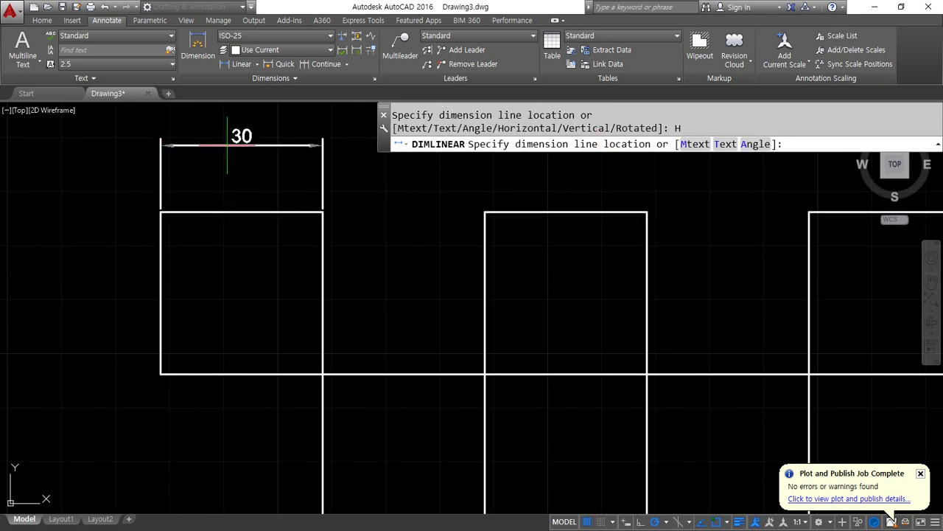
pyautogui.press('Escape')
# - Add a linear dimension between the ends of the lower diagonal line with the Horizontal option, placing it below the triangle
pyautogui.scroll(-3, 257, 371)
pyautogui.scroll(3, 317, 189)
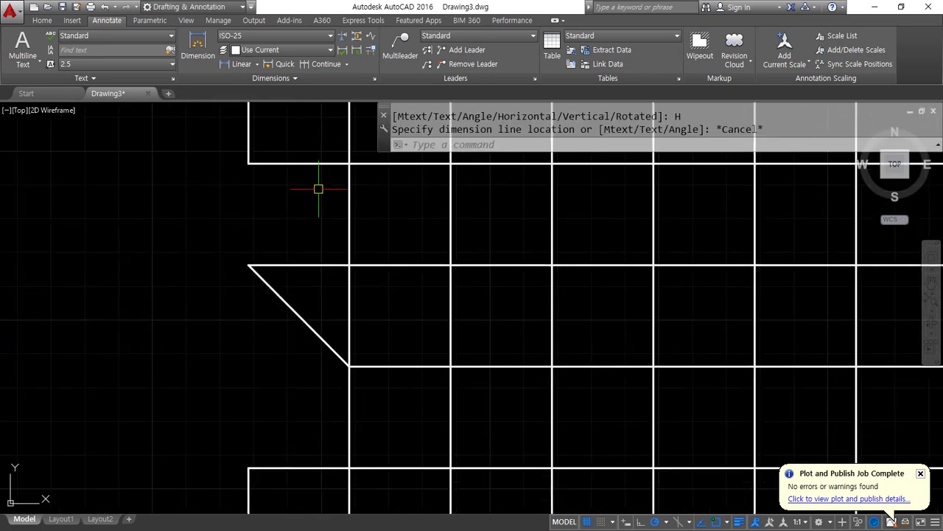
pyautogui.click(233, 65)
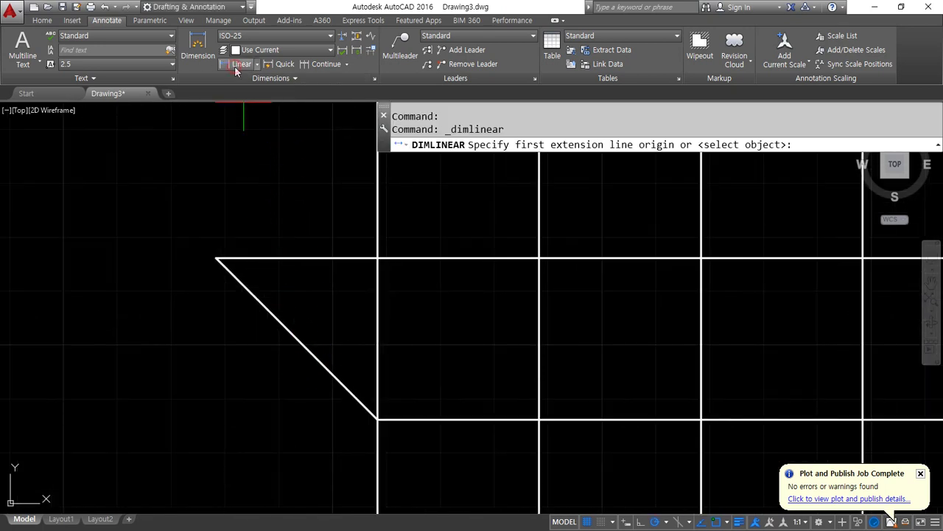
pyautogui.click(217, 258)
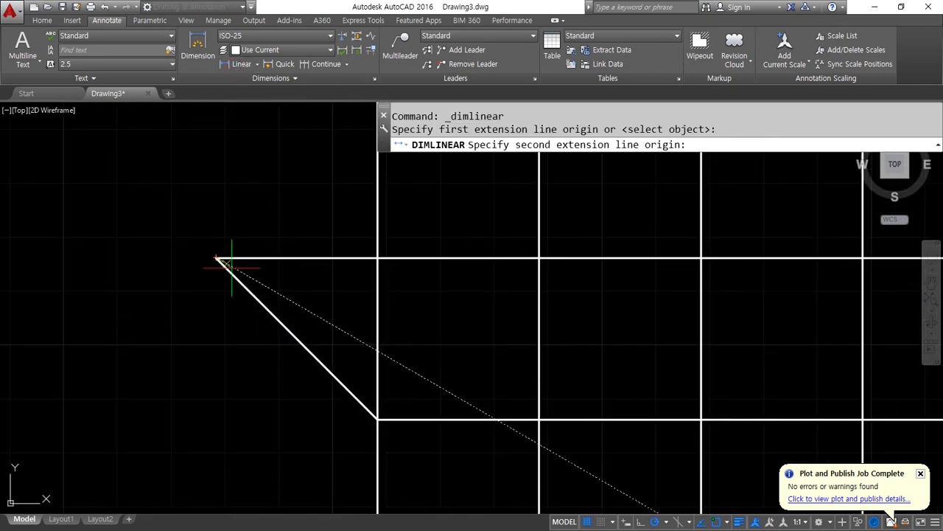
pyautogui.click(377, 420)
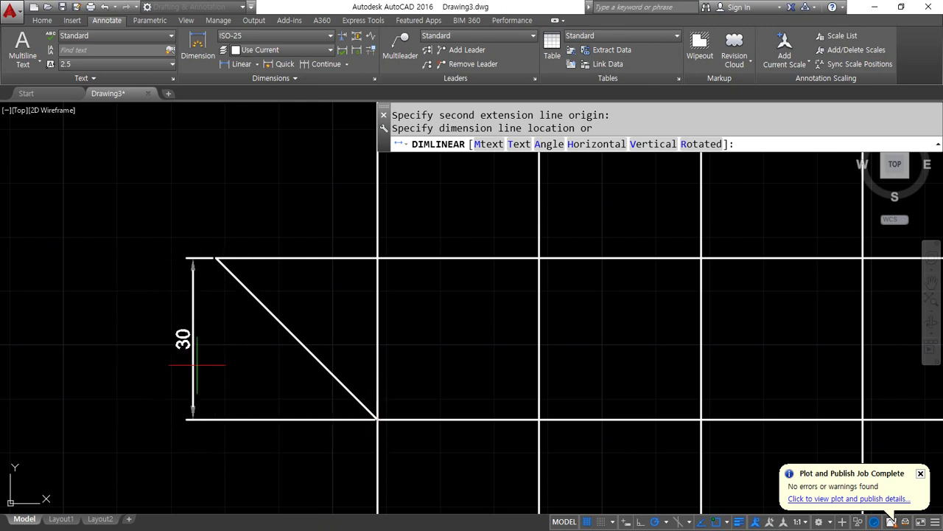
pyautogui.click(597, 144)
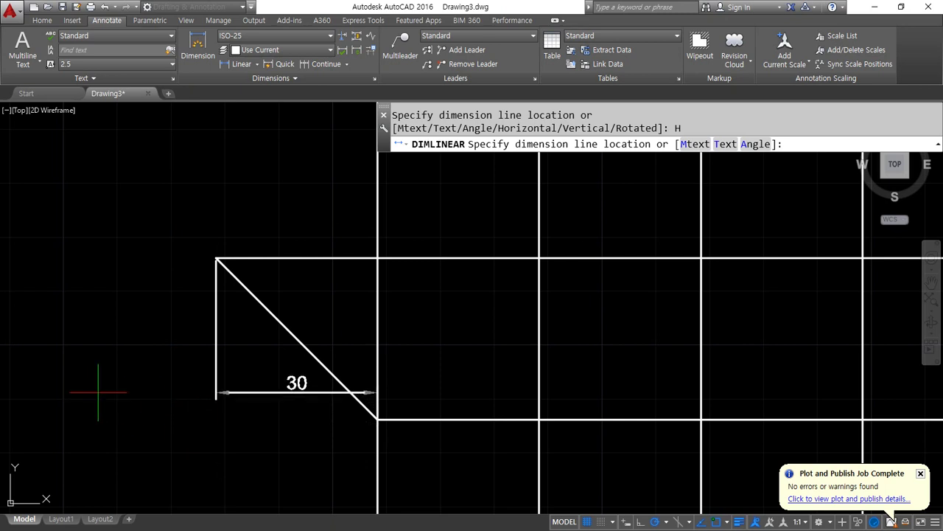
pyautogui.click(177, 462)
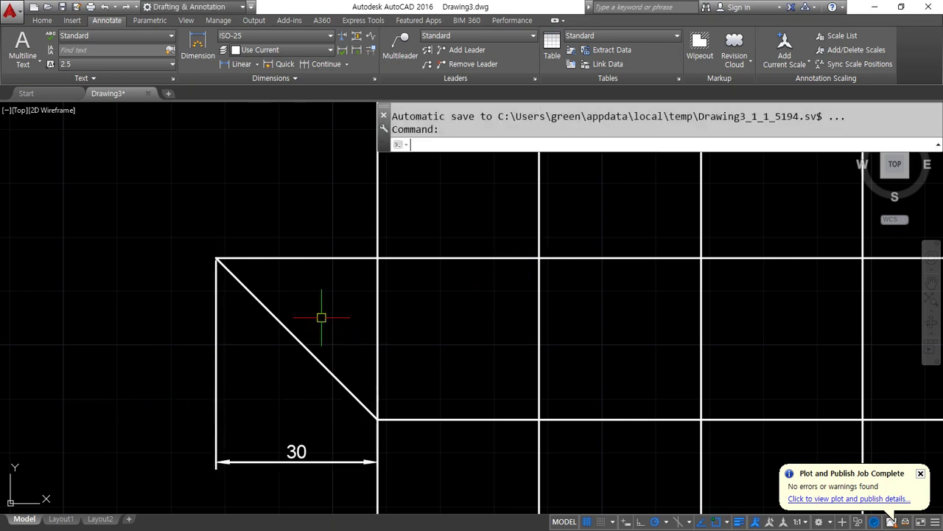
# - Add a linear dimension between the same diagonal's ends with the Vertical option, placing it to the left of the triangle
pyautogui.press('Return')
pyautogui.click(249, 290)
pyautogui.click(374, 417)
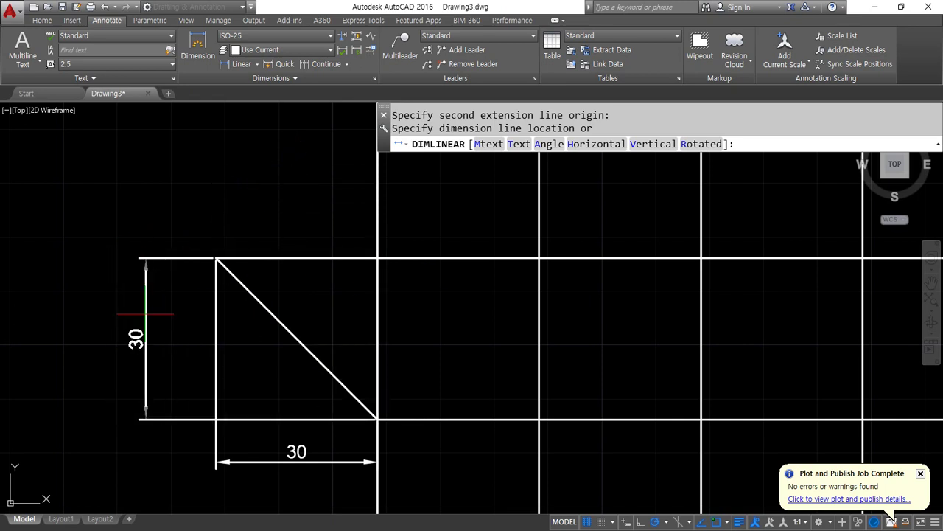
pyautogui.click(656, 146)
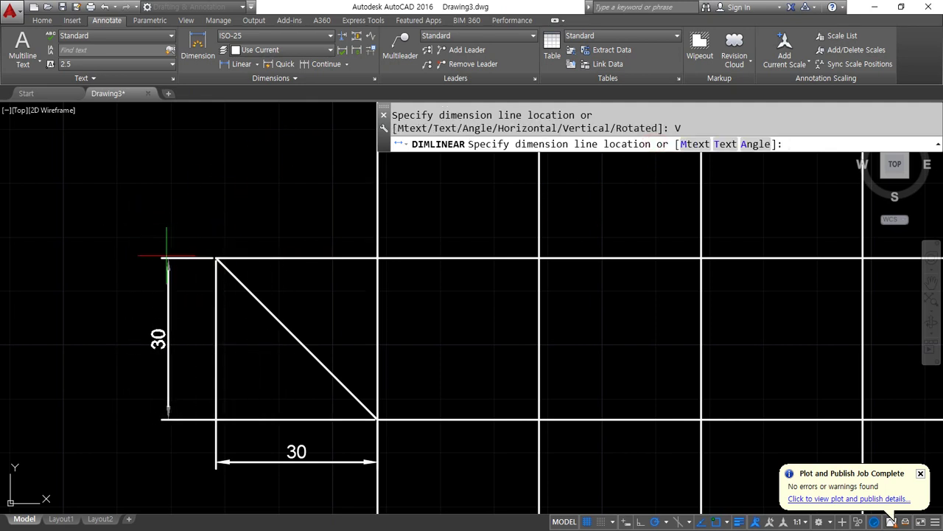
pyautogui.click(164, 259)
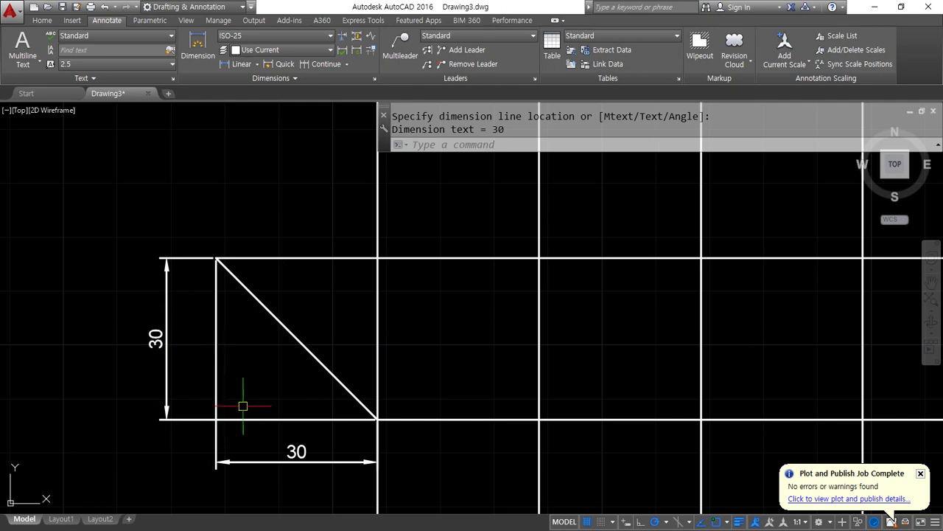
pyautogui.moveTo(243, 406); pyautogui.dragTo(164, 465)
pyautogui.press('Escape')
# - Draw a diagonal line across the upper-left square from its top-right corner to its bottom-left corner
pyautogui.moveTo(260, 311); pyautogui.dragTo(276, 440, button='middle')
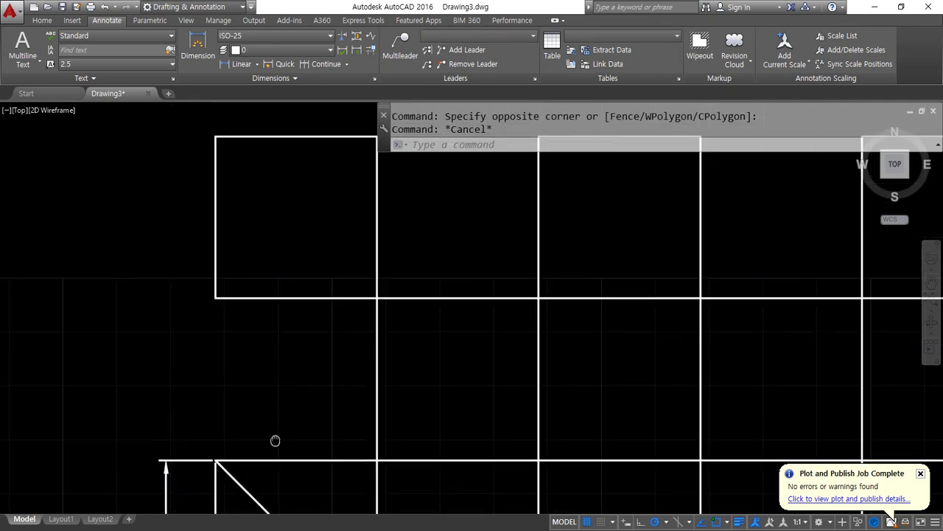
pyautogui.scroll(-2, 282, 288)
pyautogui.moveTo(277, 327); pyautogui.dragTo(265, 290, button='middle')
pyautogui.write('l')
pyautogui.press('Return')
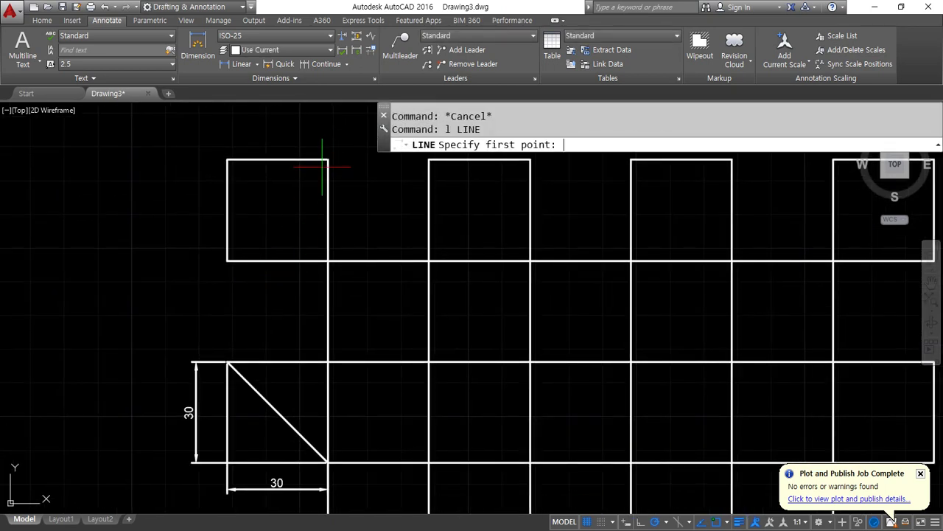
pyautogui.click(329, 160)
pyautogui.click(226, 260)
pyautogui.press('Return')
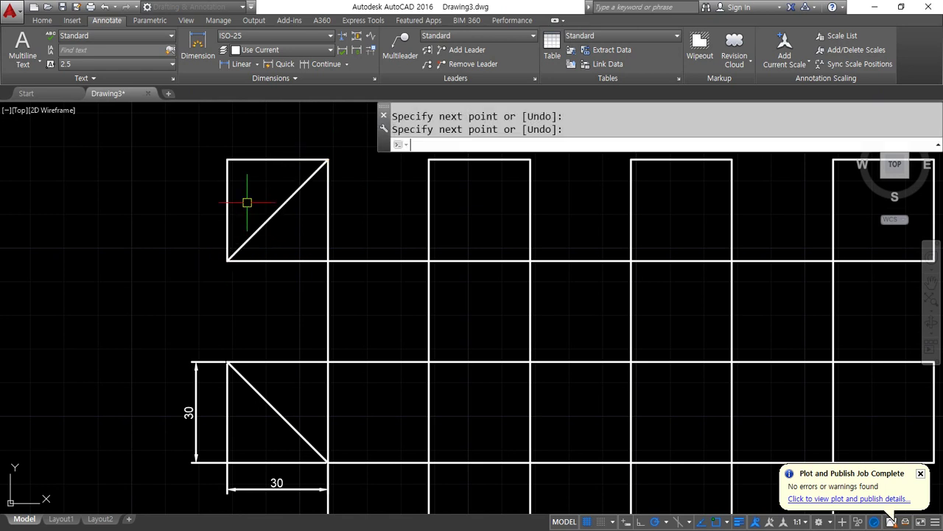
# - Trim away the top and left edges of the upper-left square to leave a triangle
pyautogui.write('tr')
pyautogui.press('Return')
pyautogui.press('Return')
pyautogui.click(249, 161)
pyautogui.press('Return')
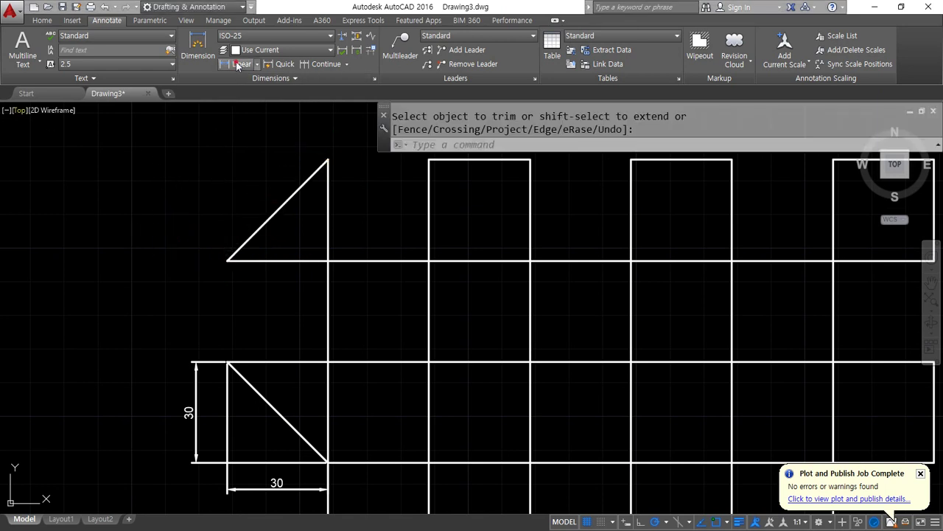
# - Add a linear dimension along the upper-left triangle's diagonal, using the Rotated option with a 45-degree dimension line
pyautogui.moveTo(243, 154); pyautogui.dragTo(240, 172, button='middle')
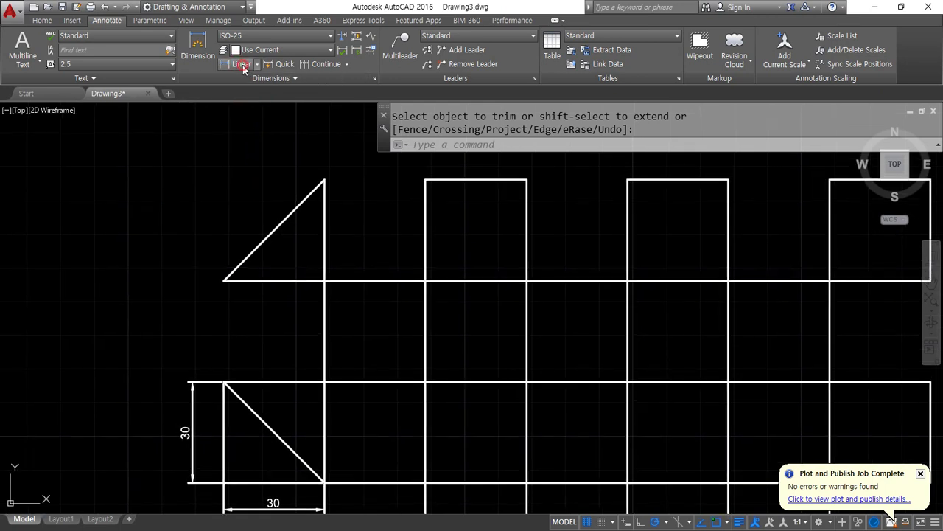
pyautogui.click(242, 64)
pyautogui.click(224, 281)
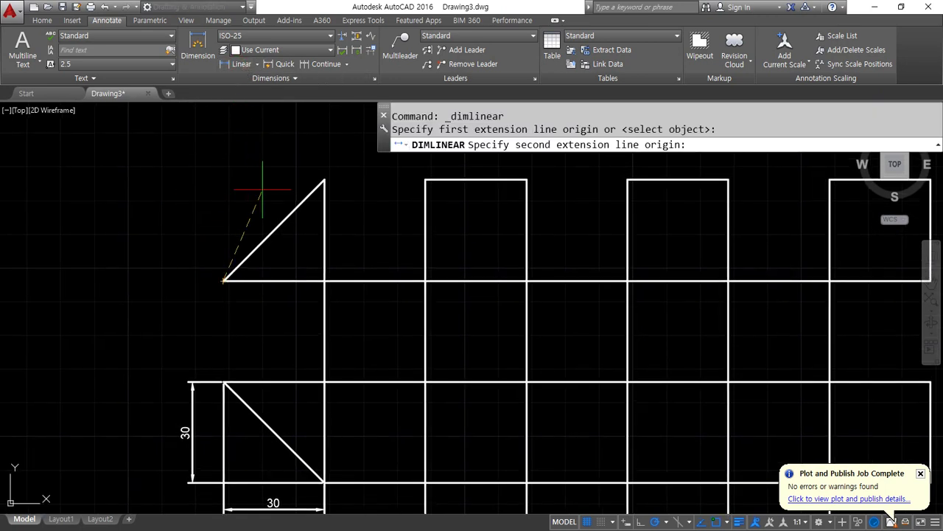
pyautogui.click(325, 179)
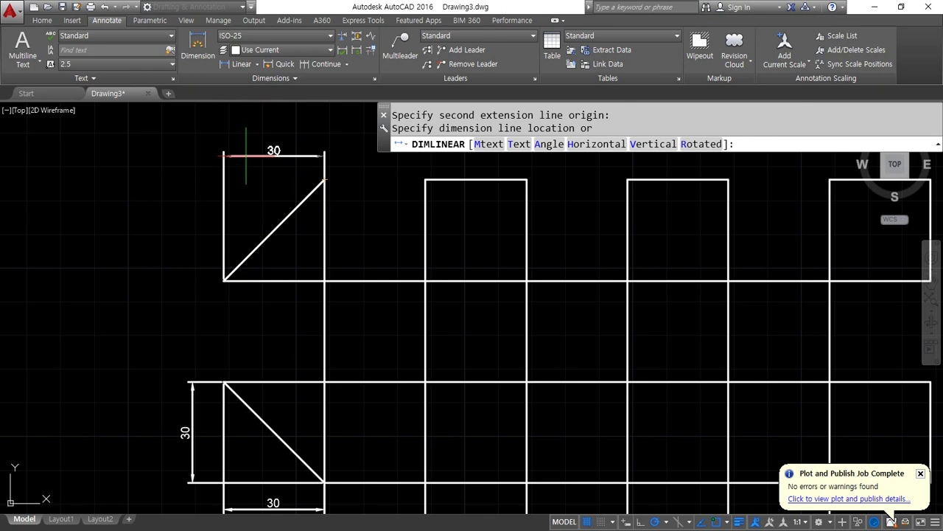
pyautogui.scroll(4, 248, 151)
pyautogui.scroll(-2, 259, 174)
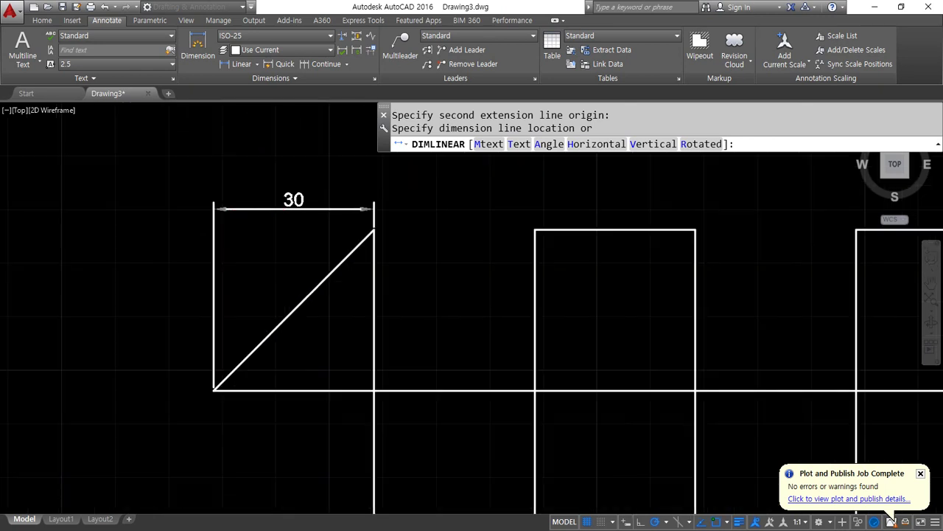
pyautogui.scroll(2, 254, 197)
pyautogui.moveTo(361, 201); pyautogui.dragTo(277, 283)
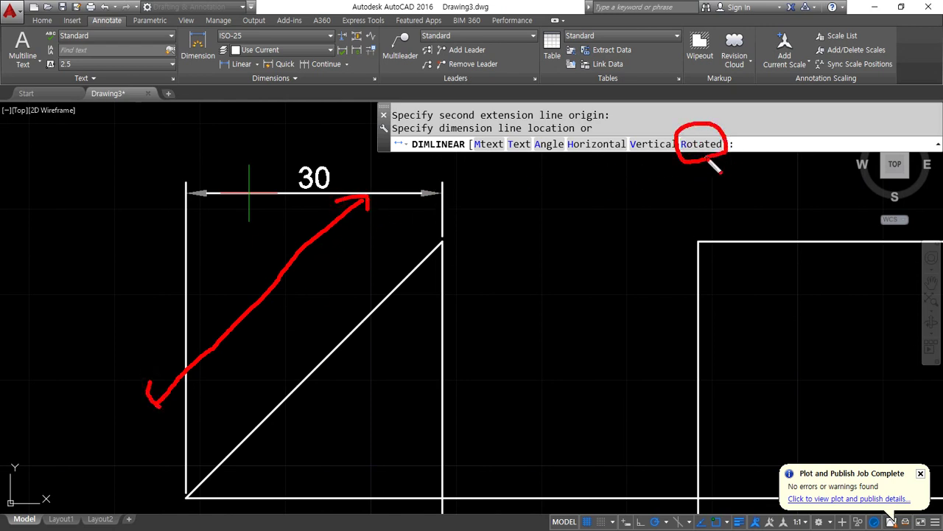
pyautogui.press('Escape')
pyautogui.click(701, 145)
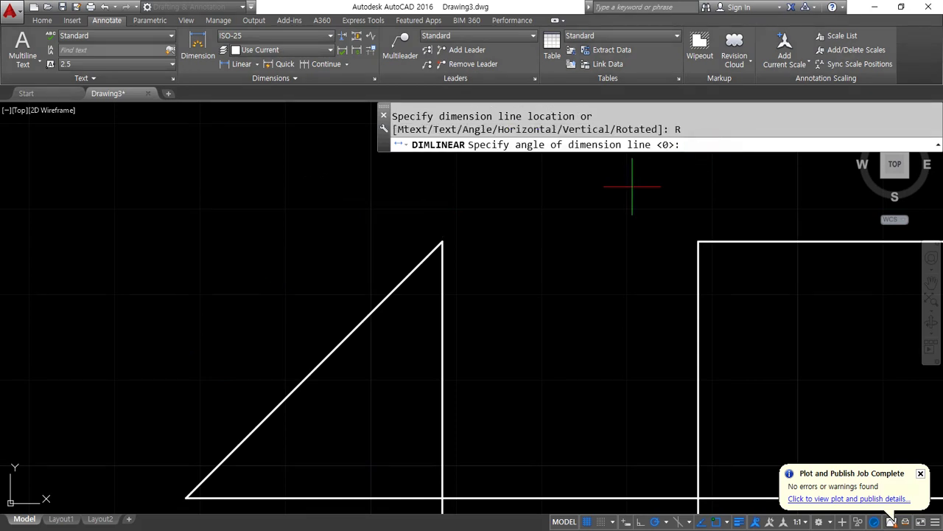
pyautogui.write('45')
pyautogui.press('Return')
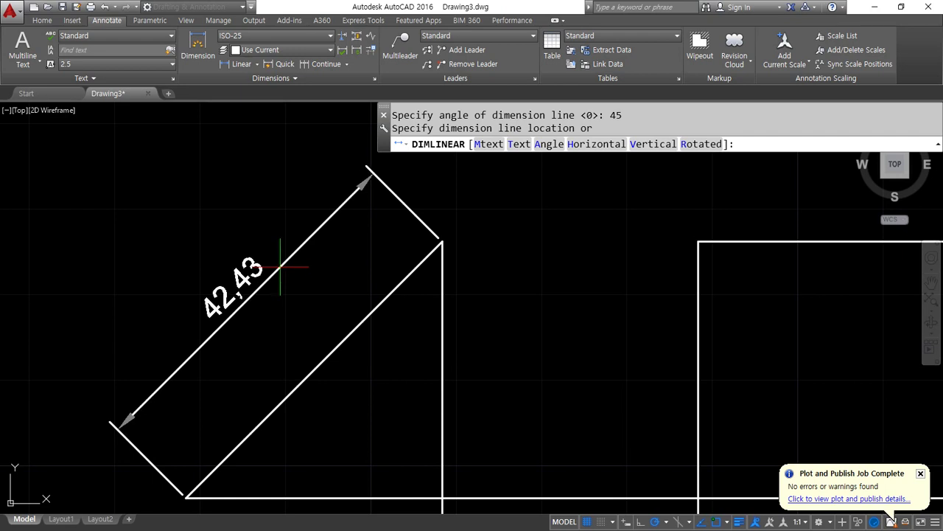
pyautogui.click(283, 267)
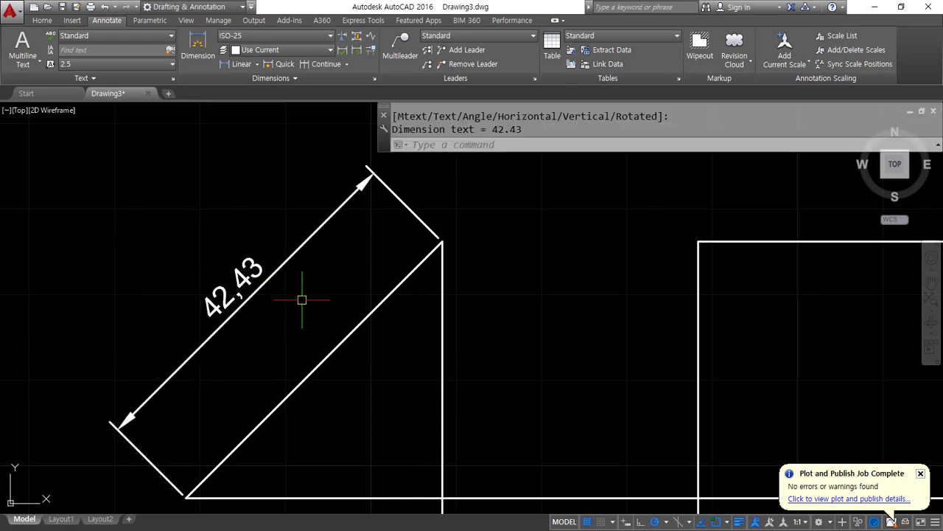
# - Erase the rotated dimension along the upper-left triangle's diagonal
pyautogui.click(249, 322)
pyautogui.click(134, 304)
pyautogui.press('Delete')
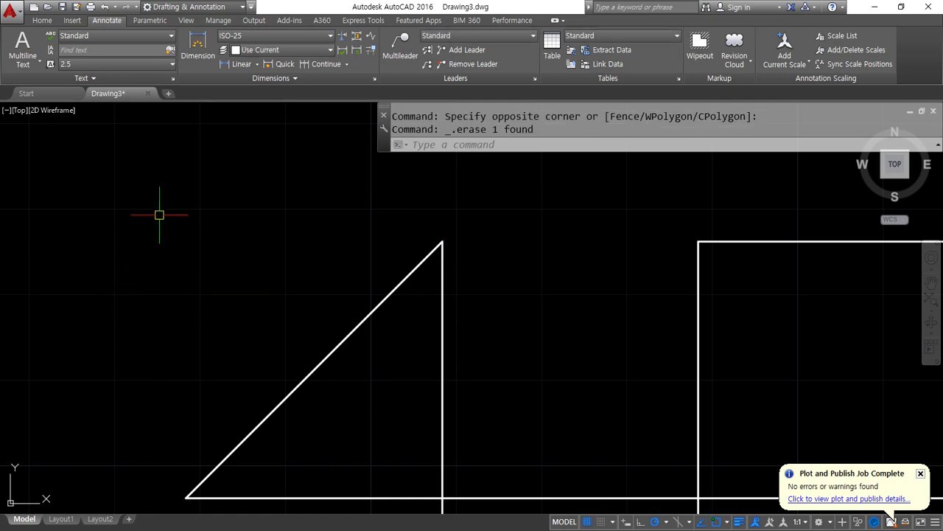
# - Add a linear dimension along the upper-left triangle's diagonal, using the Rotated option with the angle taken from the diagonal's two endpoints
pyautogui.click(238, 65)
pyautogui.click(186, 497)
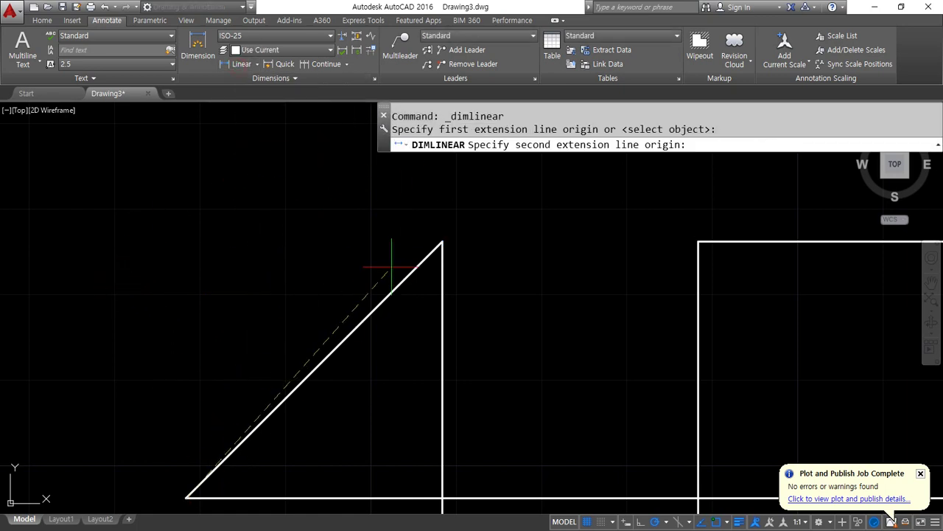
pyautogui.click(443, 242)
pyautogui.click(712, 144)
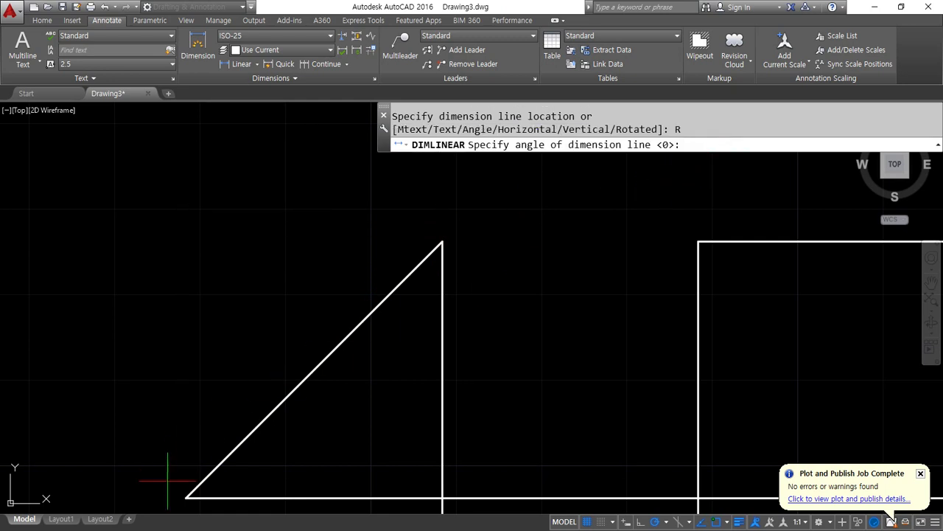
pyautogui.click(185, 497)
pyautogui.click(442, 241)
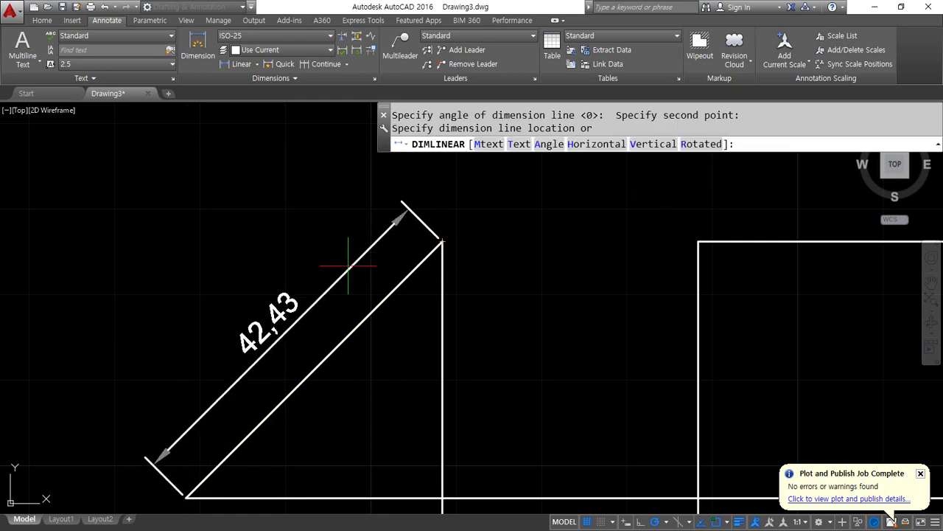
pyautogui.click(244, 297)
pyautogui.scroll(-2, 163, 331)
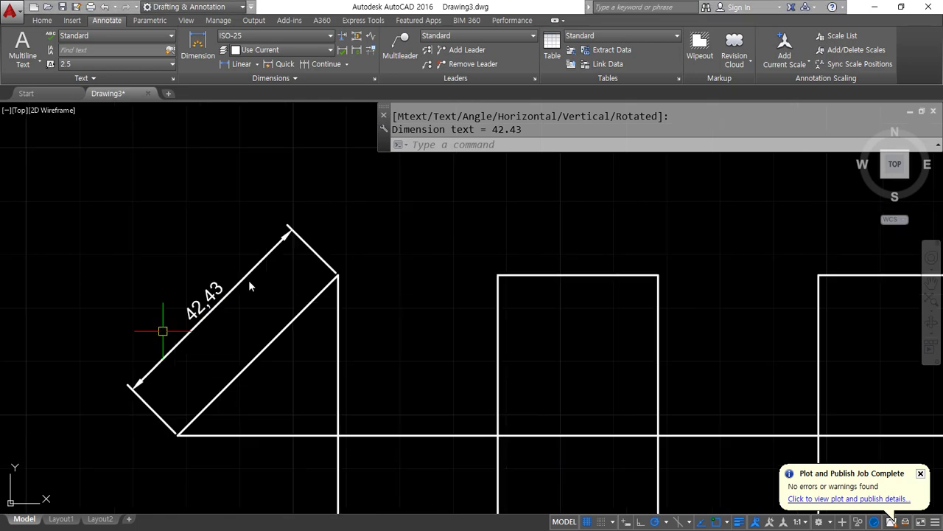
# - Draw a slanted line from the bottom-right corner of the third-row rightmost square to the top-left corner of the upper-right square
pyautogui.scroll(-2, 257, 289)
pyautogui.moveTo(137, 299); pyautogui.dragTo(297, 321, button='middle')
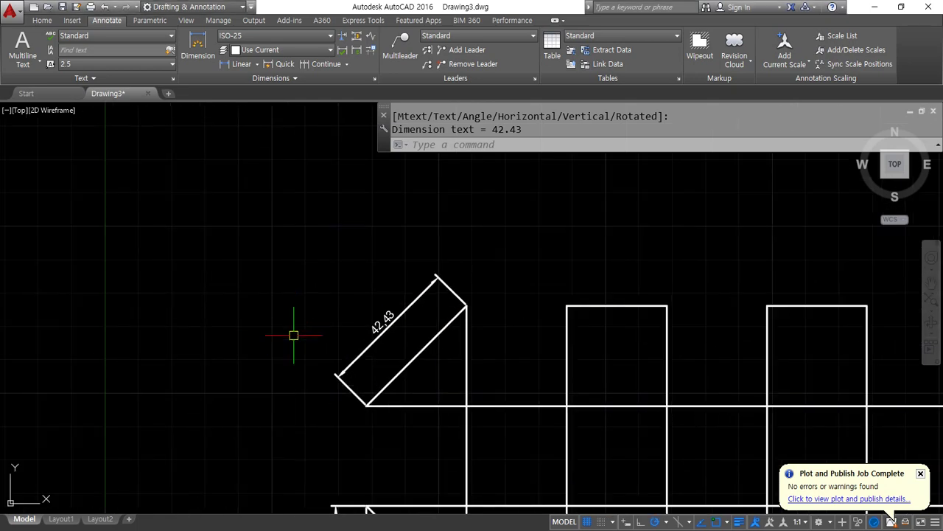
pyautogui.moveTo(406, 364); pyautogui.dragTo(190, 274, button='middle')
pyautogui.moveTo(520, 308); pyautogui.dragTo(393, 297, button='middle')
pyautogui.moveTo(705, 443); pyautogui.dragTo(489, 438, button='middle')
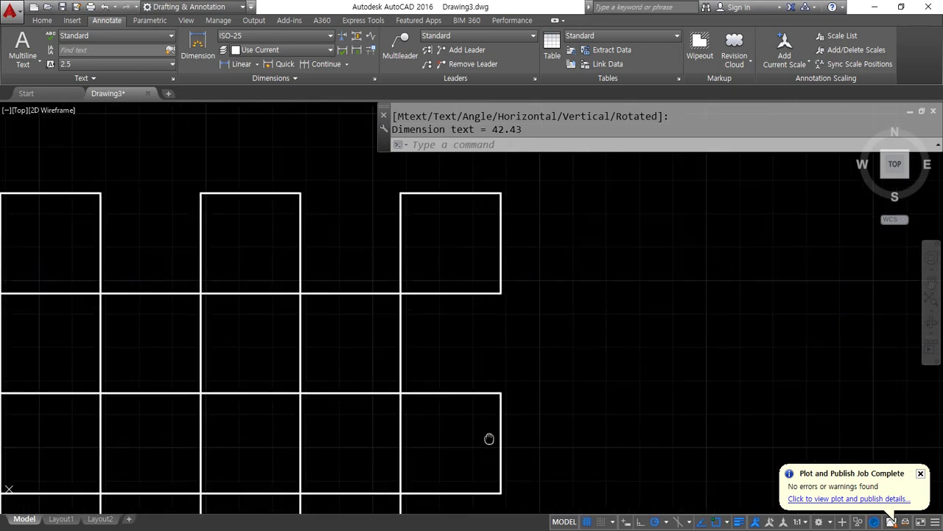
pyautogui.write('l')
pyautogui.press('Return')
pyautogui.click(498, 511)
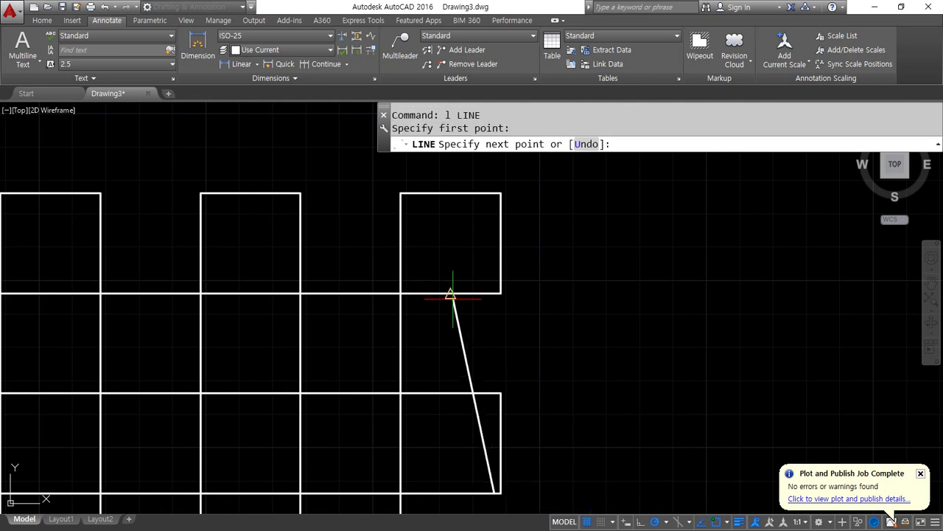
pyautogui.press('Escape')
pyautogui.press('Return')
pyautogui.click(499, 490)
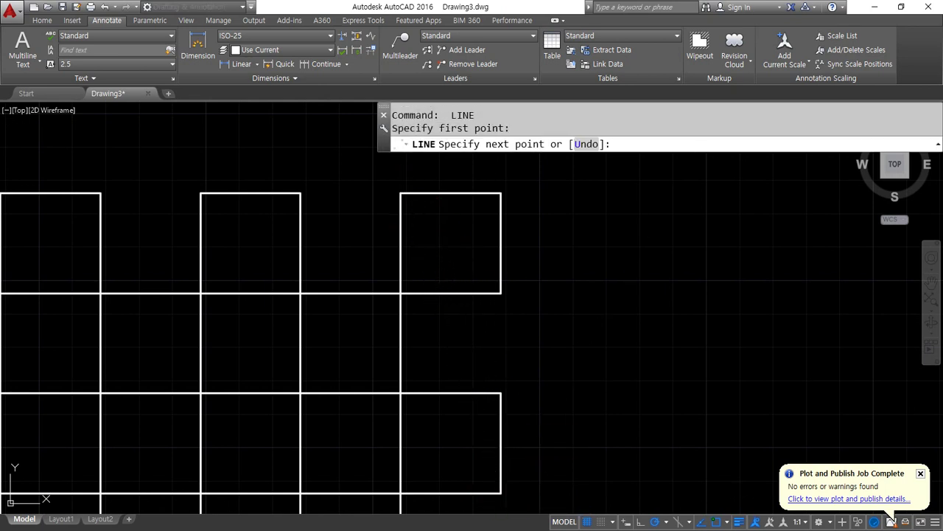
pyautogui.click(401, 193)
pyautogui.press('Return')
# - Trim the grid edges that extend outside the slanted line on the checkerboard's right side
pyautogui.write('tr')
pyautogui.press('Return')
pyautogui.press('Return')
pyautogui.click(524, 379)
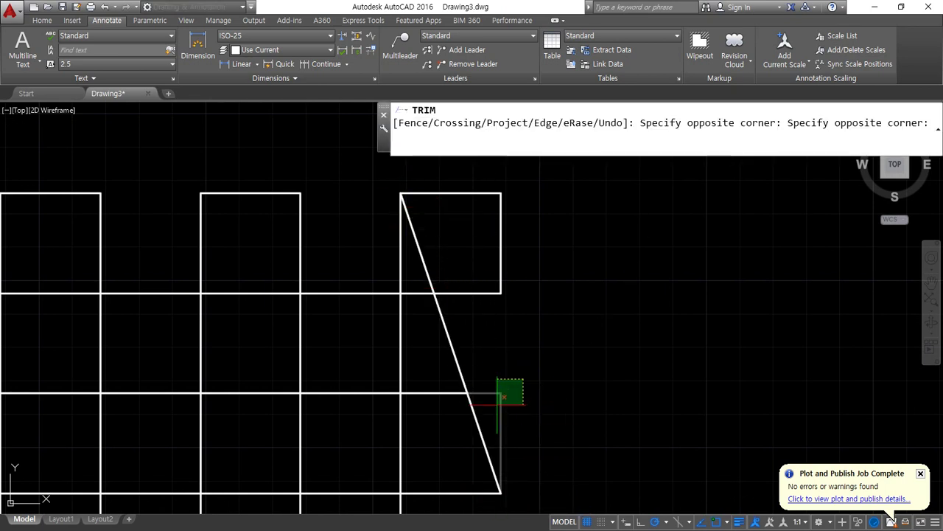
pyautogui.click(498, 404)
pyautogui.click(521, 195)
pyautogui.click(486, 300)
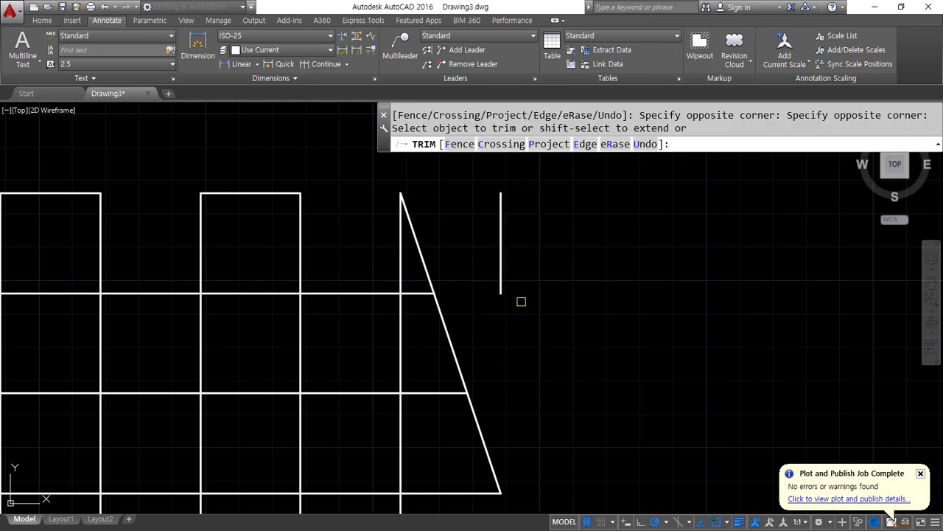
pyautogui.press('Return')
# - Erase the leftover vertical segment outside the slanted line at the checkerboard's upper right
pyautogui.click(521, 301)
pyautogui.click(480, 236)
pyautogui.write('e')
pyautogui.press('Return')
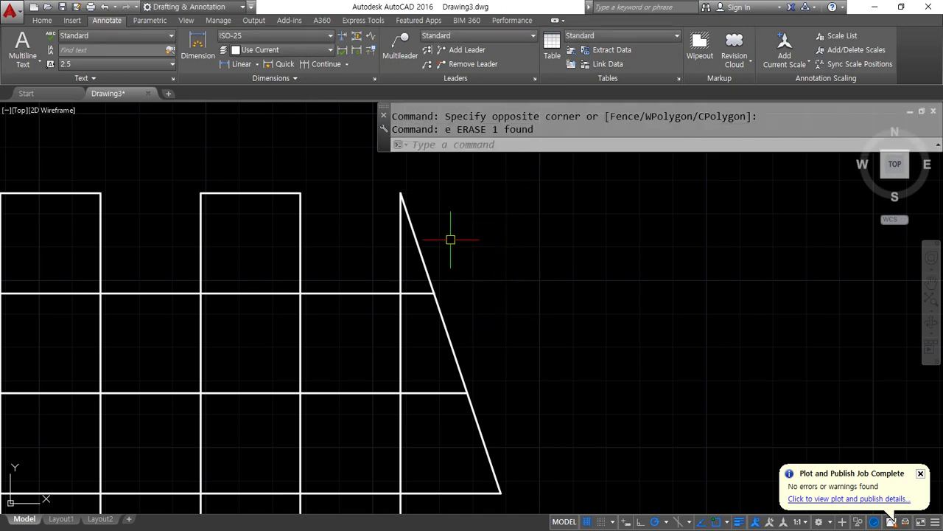
# - Add a linear dimension along the right-hand slanted line, using the Rotated option with the angle taken from the line's two endpoints
pyautogui.click(241, 63)
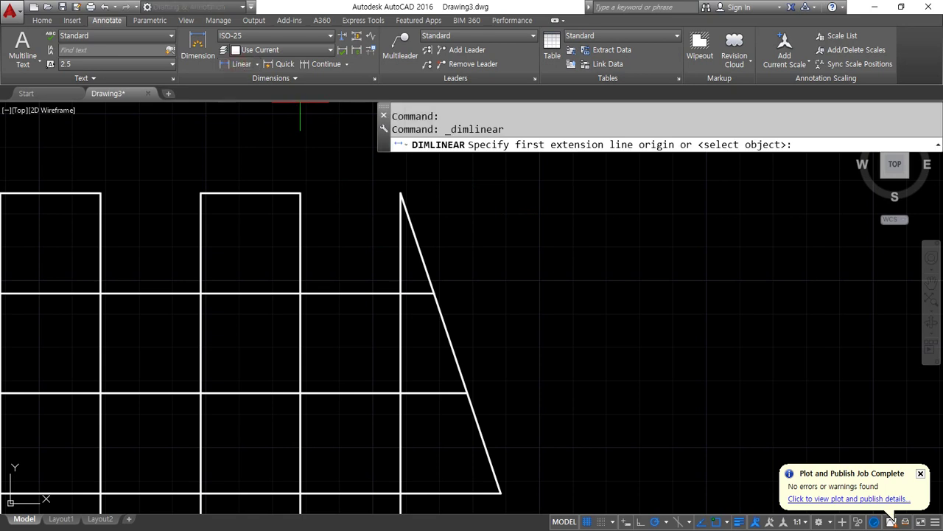
pyautogui.click(501, 492)
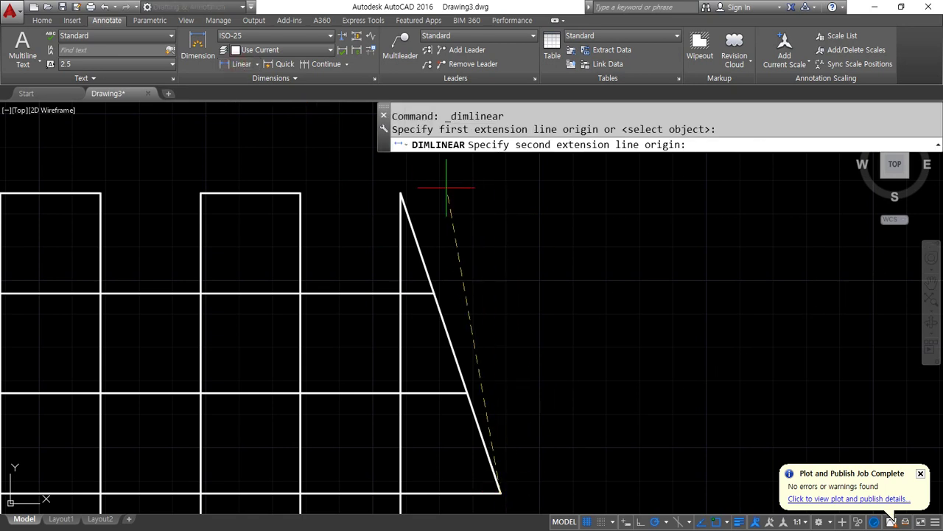
pyautogui.click(400, 193)
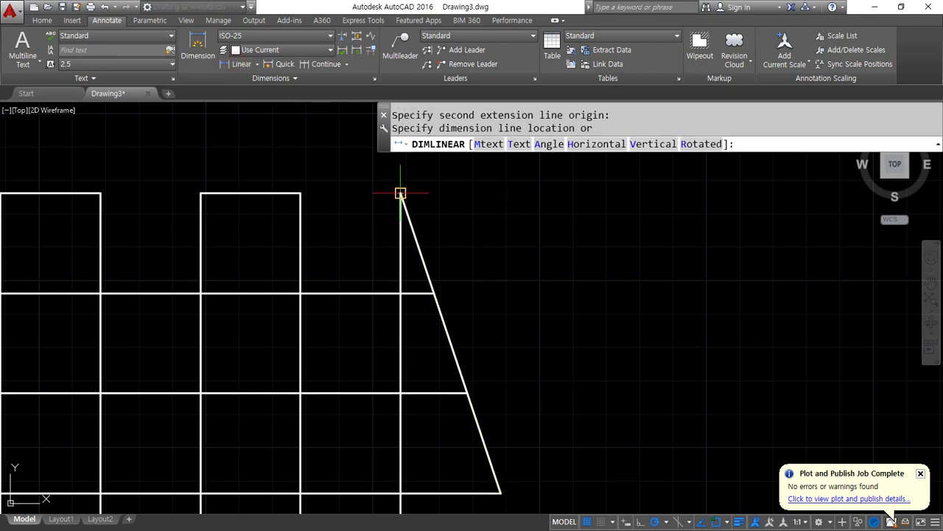
pyautogui.click(695, 142)
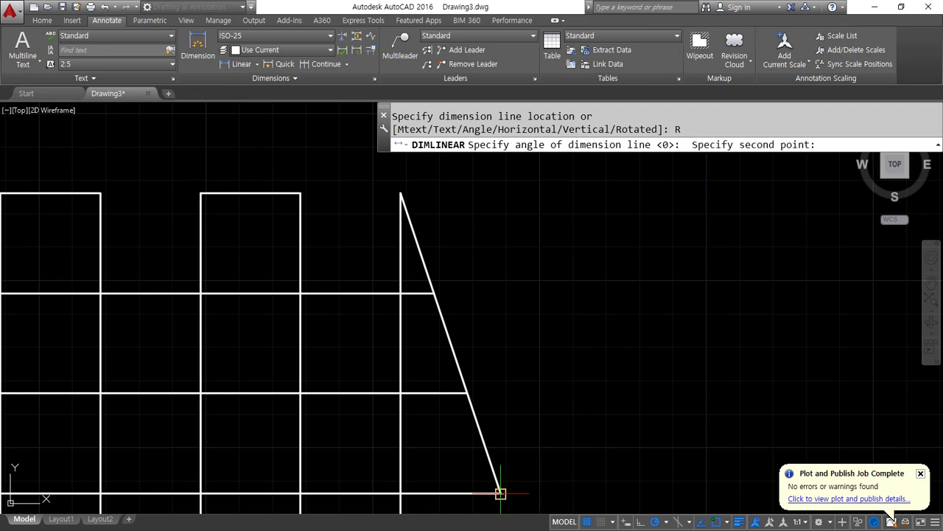
pyautogui.click(400, 193)
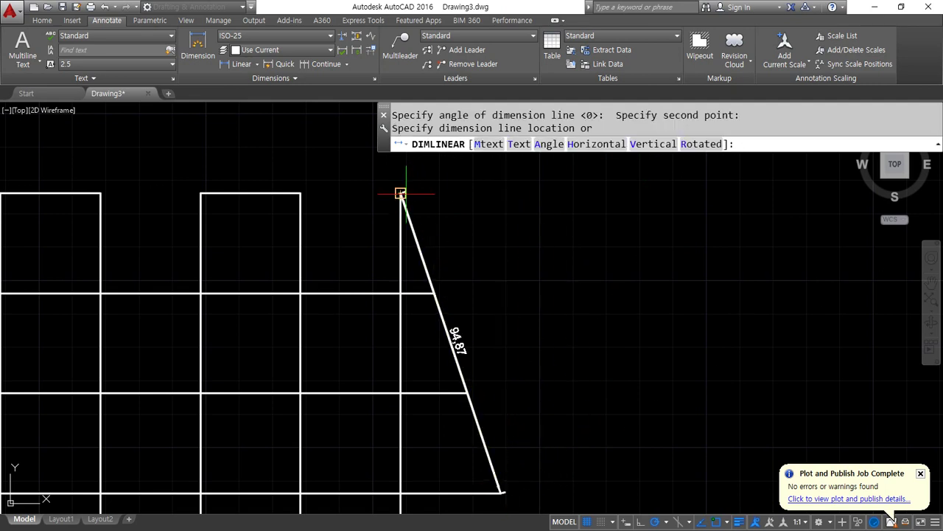
pyautogui.click(457, 211)
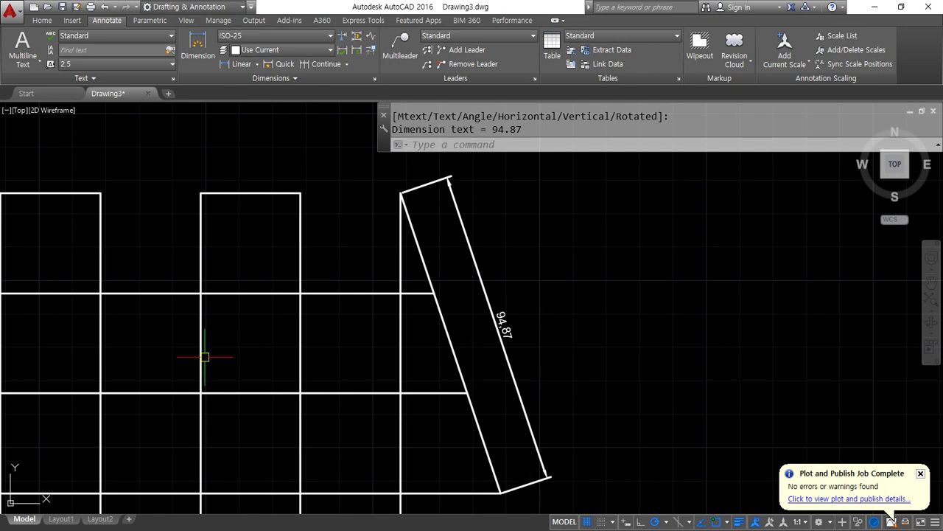
# - Erase the rotated dimension along the right-hand slanted line
pyautogui.click(527, 312)
pyautogui.click(456, 357)
pyautogui.write('e')
pyautogui.press('space')
# - Erase the horizontal and vertical dimensions at the lower-left triangle with the descending diagonal
pyautogui.moveTo(197, 351); pyautogui.dragTo(629, 293, button='middle')
pyautogui.scroll(-2, 291, 272)
pyautogui.scroll(2, 233, 349)
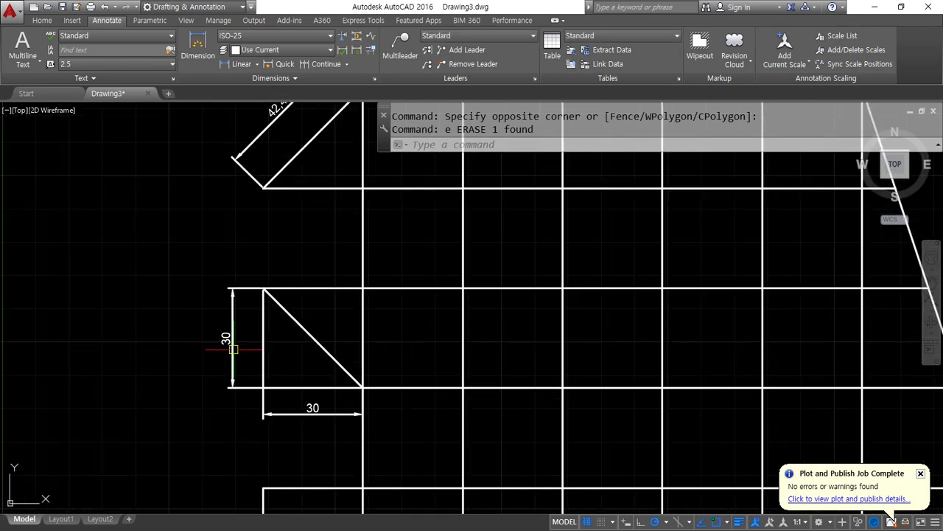
pyautogui.click(288, 371)
pyautogui.click(200, 428)
pyautogui.write('e')
# - Erase the rotated dimension beside the upper-left triangle's diagonal
pyautogui.scroll(2, 225, 224)
pyautogui.moveTo(225, 224); pyautogui.dragTo(200, 325, button='middle')
pyautogui.click(272, 206)
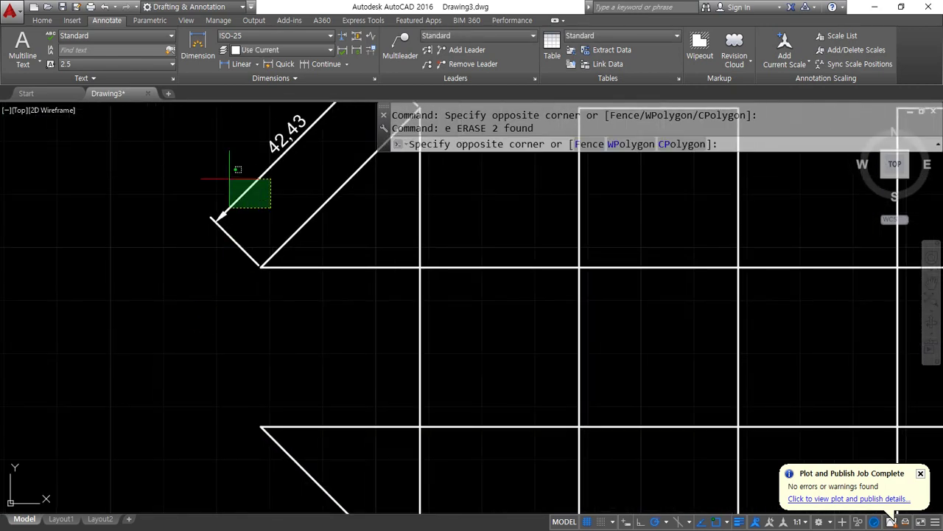
pyautogui.click(228, 177)
pyautogui.write('e')
# - Add an aligned dimension along the third-row left triangle's diagonal, placing it outside at the lower left
pyautogui.click(257, 64)
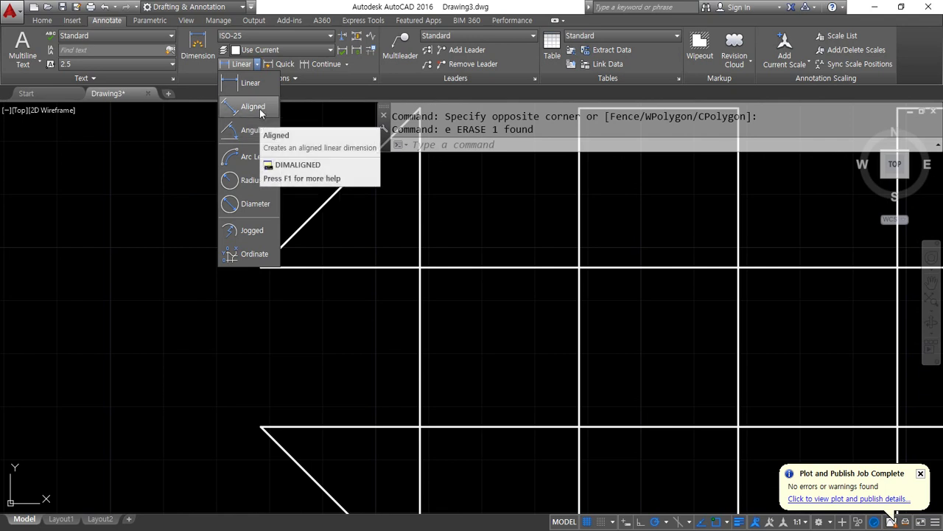
pyautogui.click(252, 107)
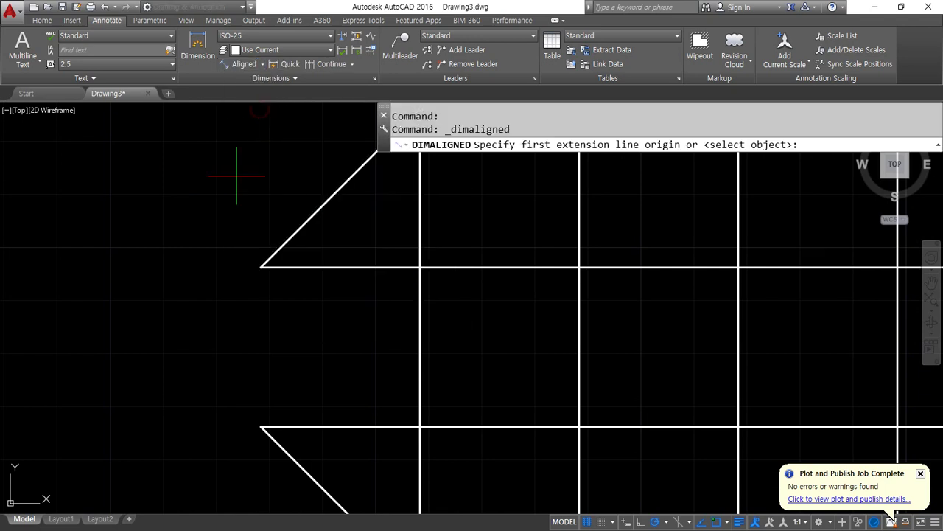
pyautogui.scroll(-3, 221, 273)
pyautogui.click(308, 421)
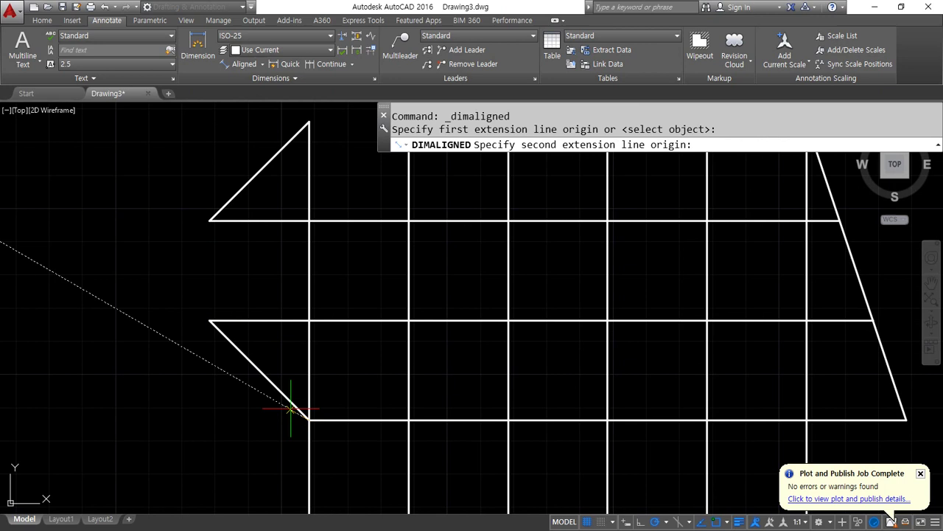
pyautogui.click(209, 321)
pyautogui.click(183, 361)
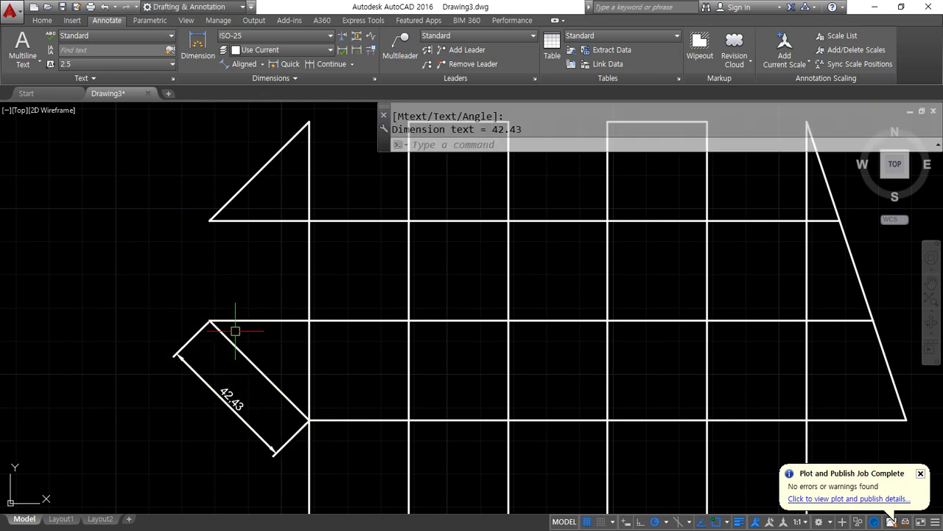
# - Add an aligned dimension along the upper-left triangle's diagonal, placing it outside at the upper left
pyautogui.scroll(2, 247, 386)
pyautogui.moveTo(266, 225); pyautogui.dragTo(177, 470, button='middle')
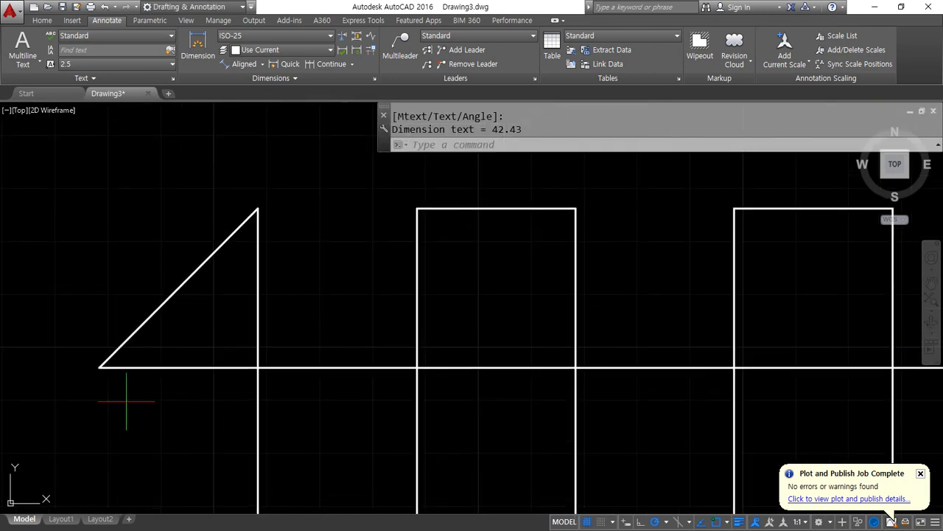
pyautogui.press('Return')
pyautogui.click(104, 372)
pyautogui.click(258, 209)
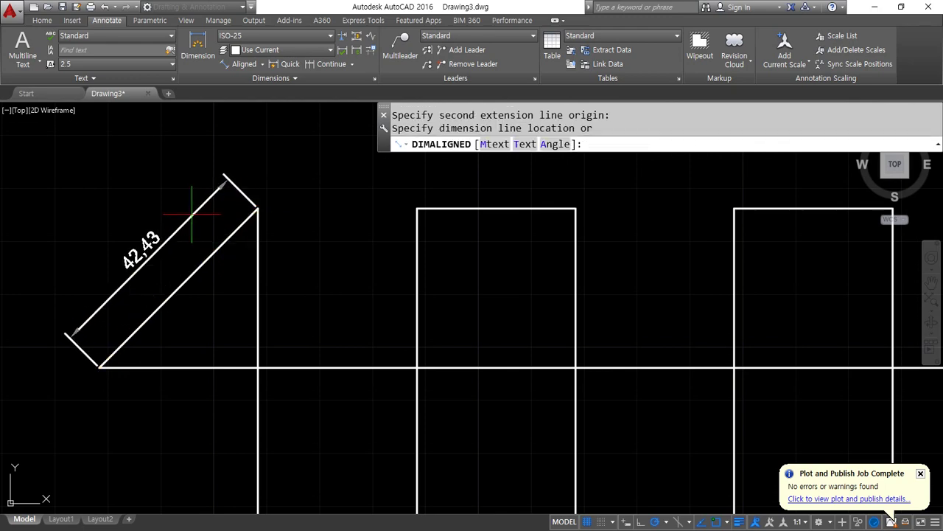
pyautogui.click(185, 207)
# - Add an aligned dimension along the full slanted line on the right side, placing it outside the checkerboard
pyautogui.scroll(-2, 406, 312)
pyautogui.moveTo(474, 322); pyautogui.dragTo(105, 258, button='middle')
pyautogui.press('Return')
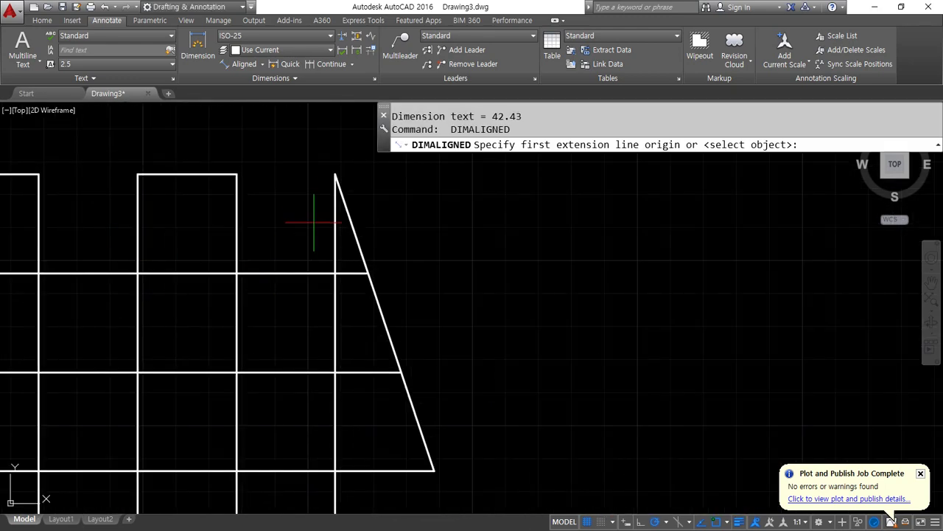
pyautogui.click(334, 175)
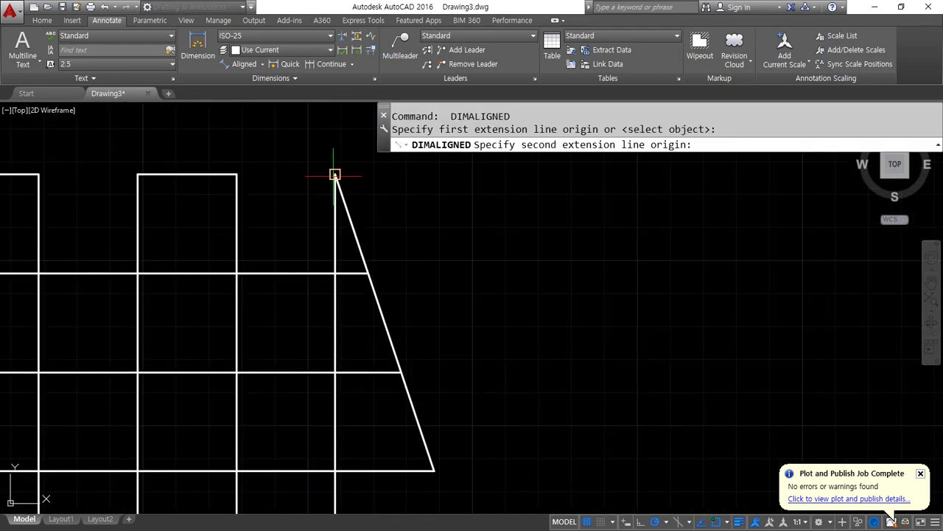
pyautogui.click(434, 470)
pyautogui.click(448, 404)
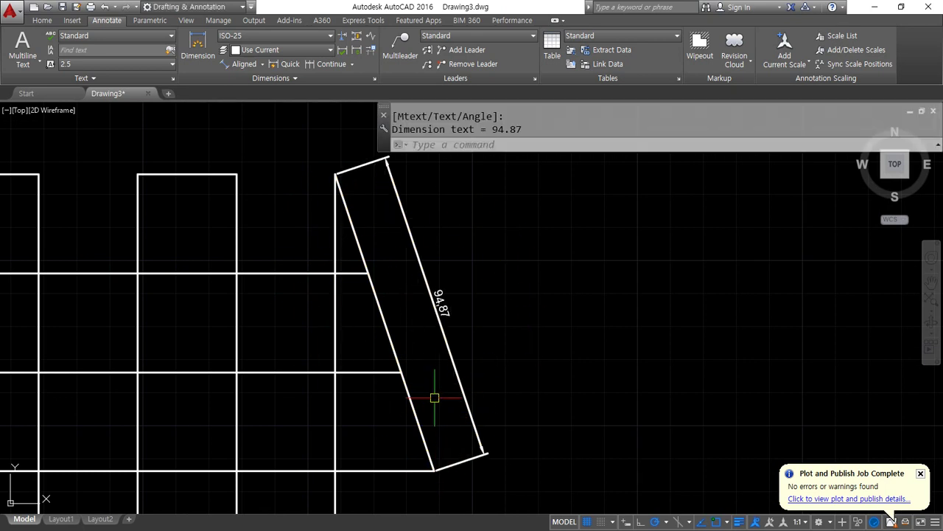
# - Add an aligned dimension above the top edge of the first complete square in the top row
pyautogui.click(243, 65)
pyautogui.moveTo(193, 176); pyautogui.dragTo(563, 316, button='middle')
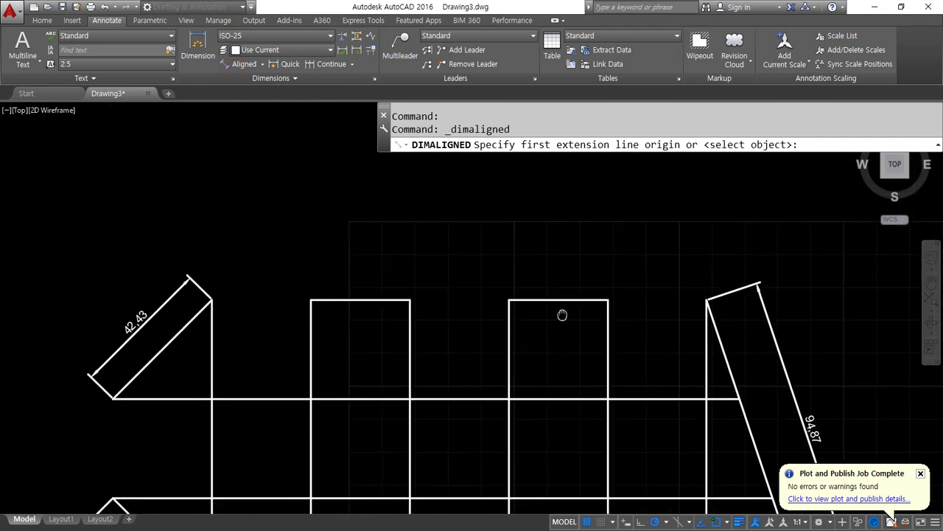
pyautogui.click(311, 300)
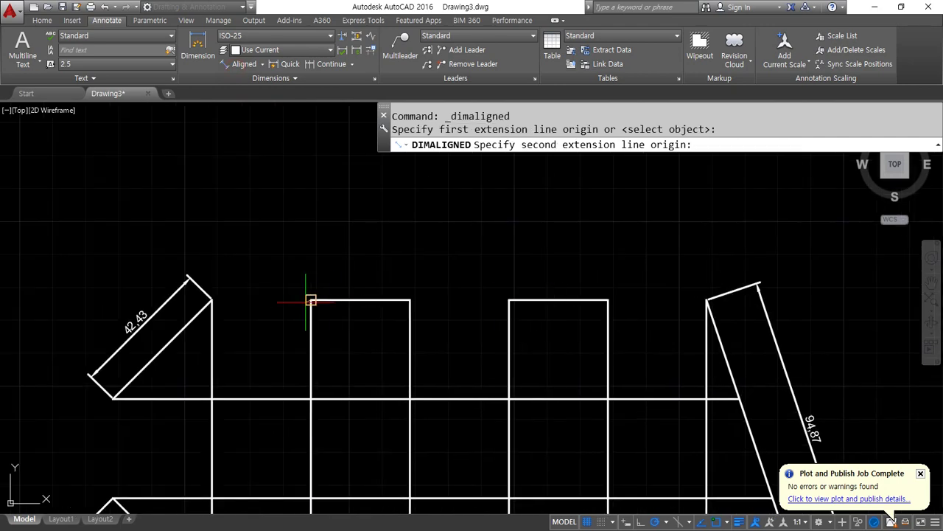
pyautogui.click(411, 300)
pyautogui.click(388, 256)
# - Add an aligned dimension to the left edge of the bottom-left square, placing it outside the checkerboard
pyautogui.moveTo(221, 432)
pyautogui.mouseDown(button='middle')
pyautogui.moveTo(238, 320)
pyautogui.moveTo(179, 286)
pyautogui.mouseUp(button='middle')
pyautogui.press('Return')
pyautogui.click(138, 288)
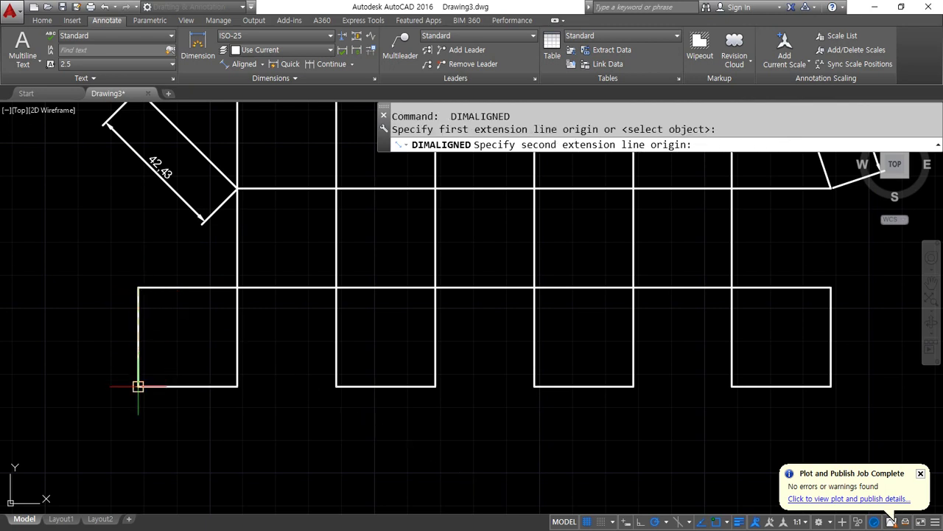
pyautogui.click(138, 385)
pyautogui.click(99, 376)
# - Add an aligned dimension across the bottom row's first gap, from the first square's top-right corner to the next square's bottom-left corner
pyautogui.press('Return')
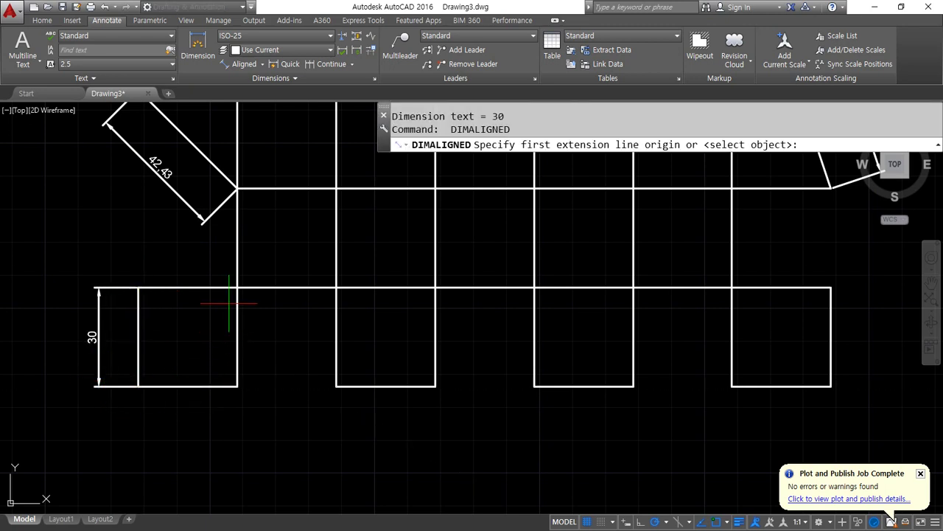
pyautogui.click(237, 288)
pyautogui.click(336, 384)
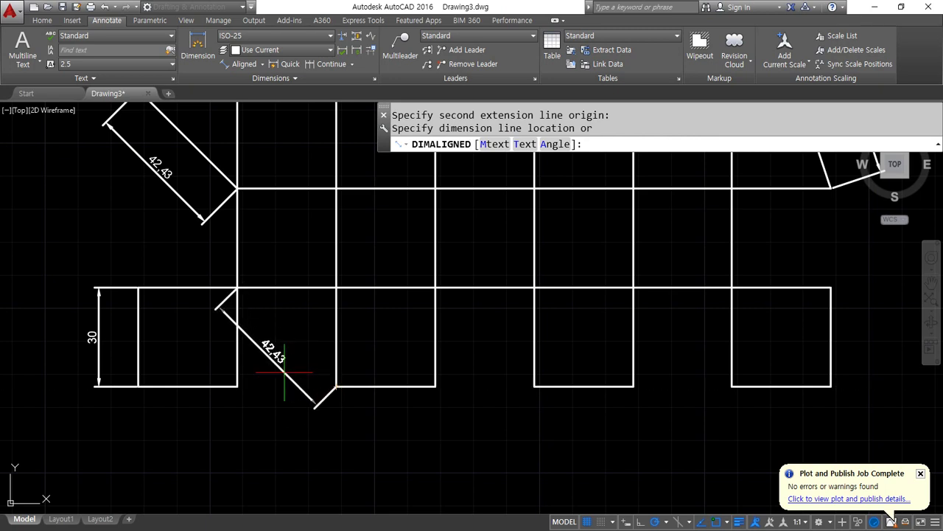
pyautogui.click(222, 314)
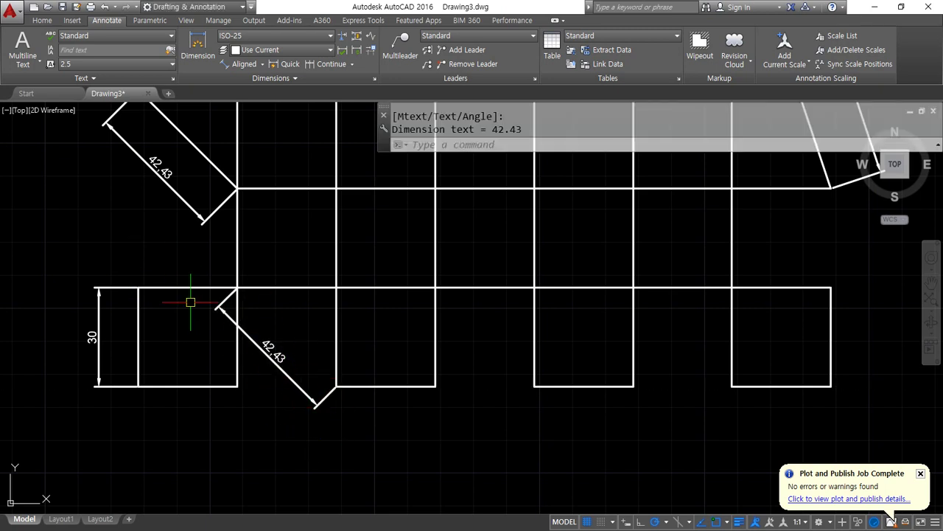
pyautogui.moveTo(384, 299)
pyautogui.mouseDown(button='middle')
pyautogui.moveTo(305, 421)
pyautogui.moveTo(389, 415)
pyautogui.mouseUp(button='middle')
pyautogui.scroll(-2, 389, 415)
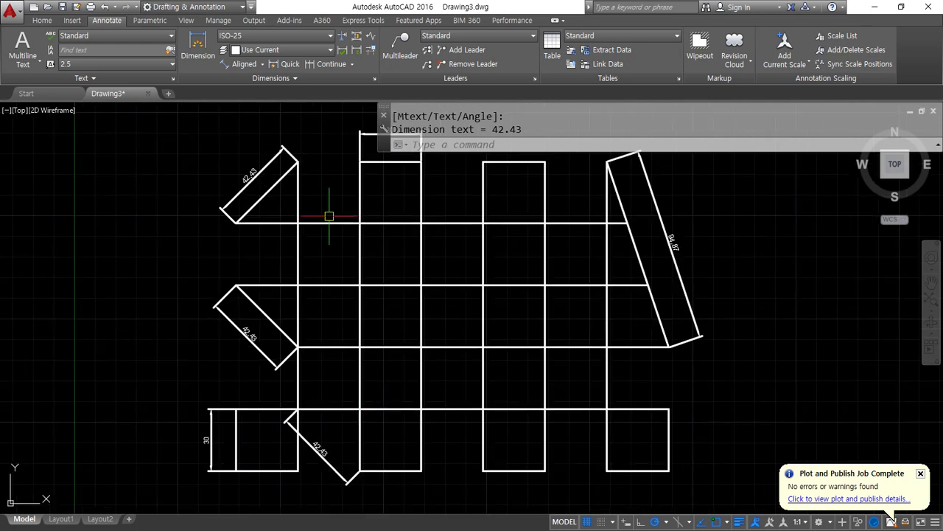
# - Add a linear dimension to the second complete top-row square's top edge by object selection, level with the neighbouring square's dimension
pyautogui.click(261, 64)
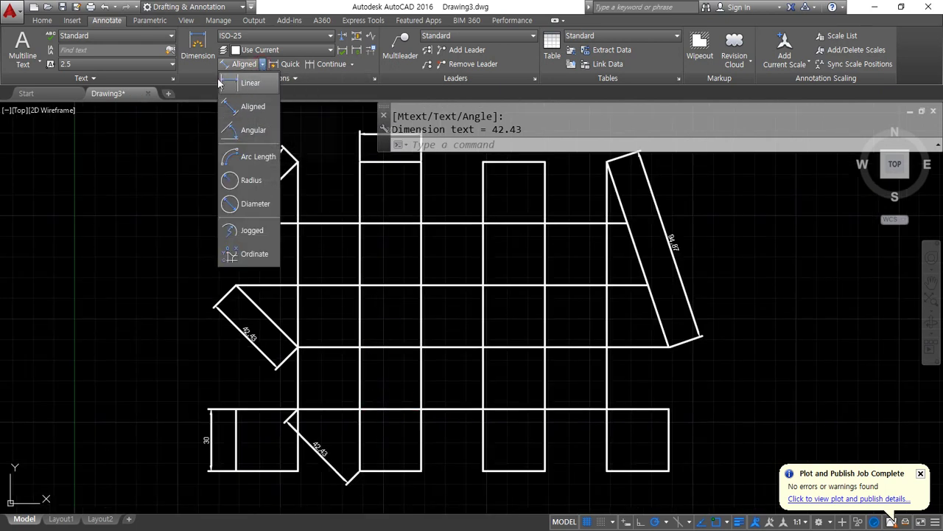
pyautogui.click(143, 253)
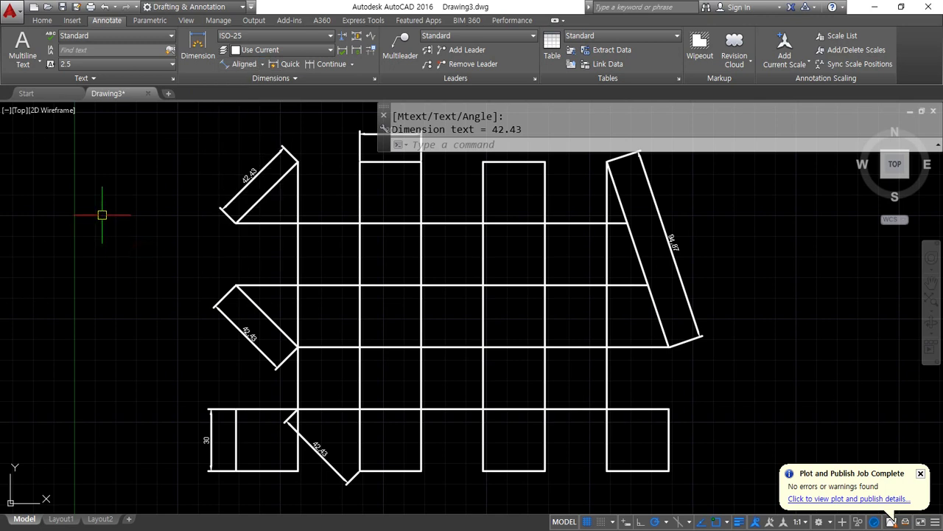
pyautogui.click(262, 68)
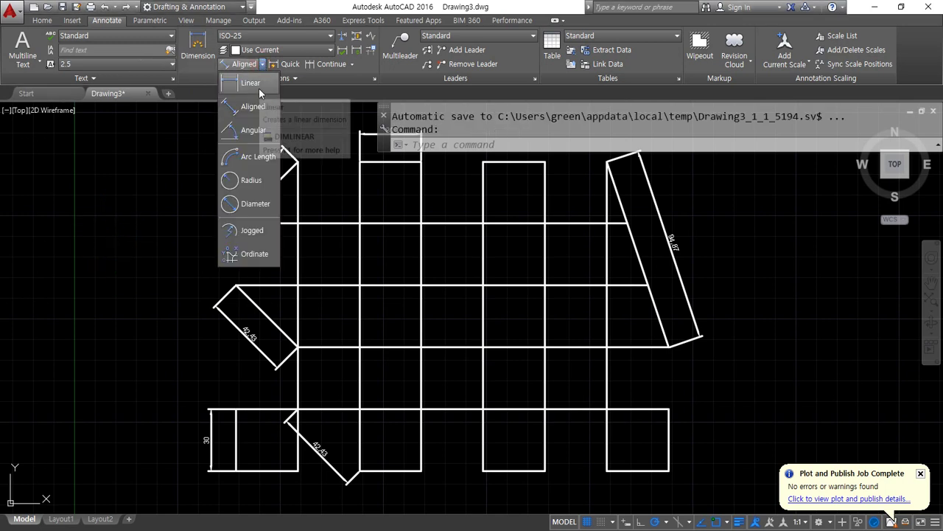
pyautogui.click(258, 88)
pyautogui.moveTo(426, 183); pyautogui.dragTo(316, 253, button='middle')
pyautogui.scroll(5, 377, 241)
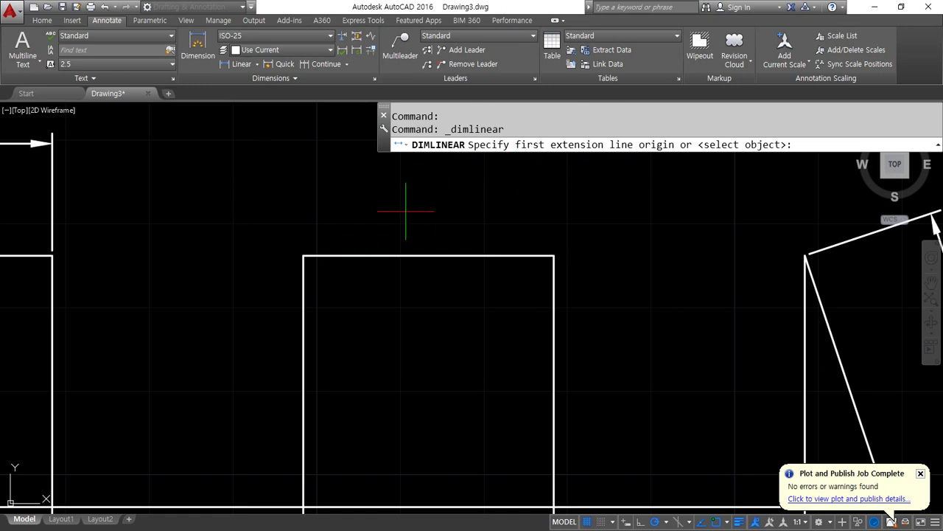
pyautogui.press('Return')
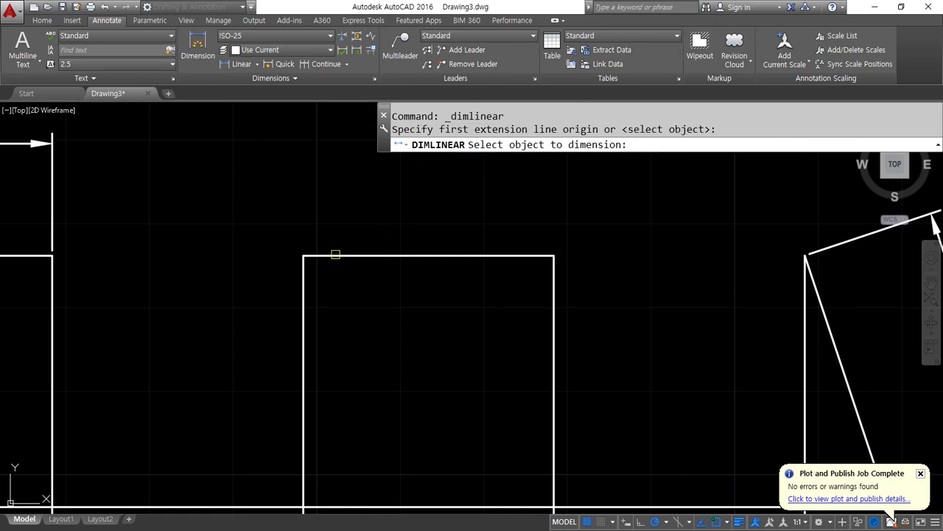
pyautogui.click(335, 254)
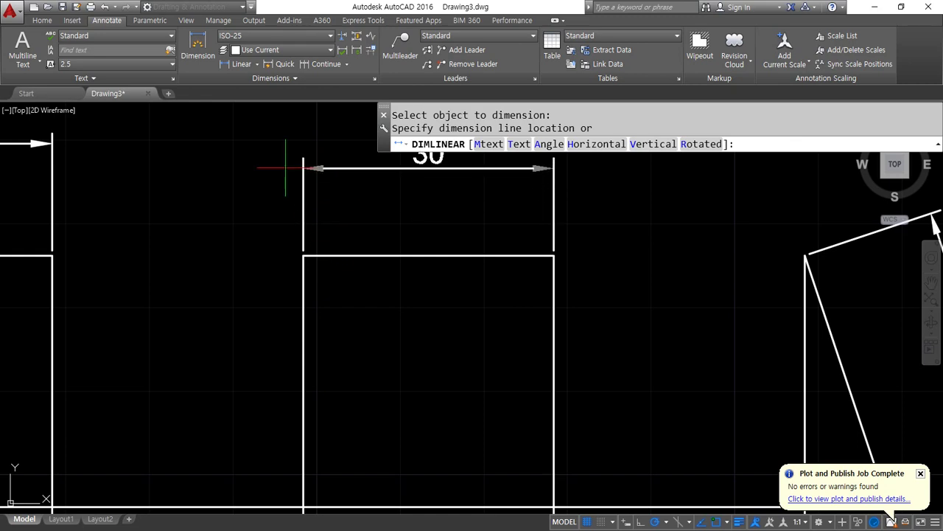
pyautogui.click(44, 143)
pyautogui.scroll(-2, 201, 233)
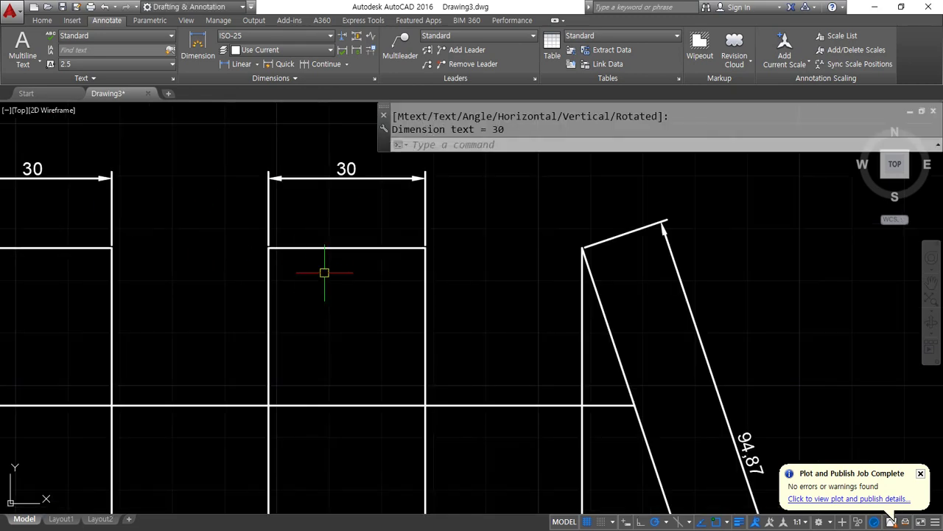
# - Erase the aligned dimension beside the lower of the two diagonal edges on the checkerboard's left side
pyautogui.scroll(-3, 324, 273)
pyautogui.scroll(3, 261, 371)
pyautogui.press('Escape')
pyautogui.click(126, 298)
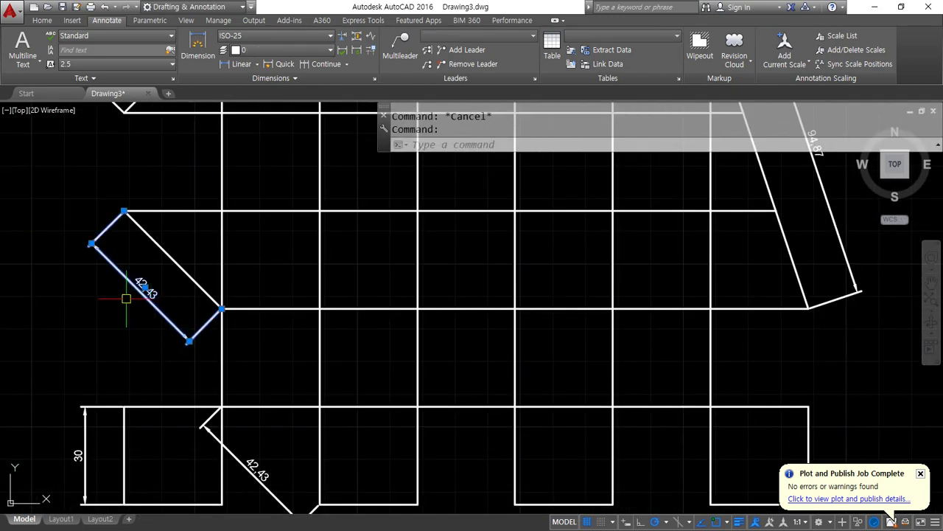
pyautogui.write('e')
pyautogui.press('Return')
# - Add an aligned dimension to the lower left diagonal edge by object selection, placing it outside the checkerboard
pyautogui.click(257, 64)
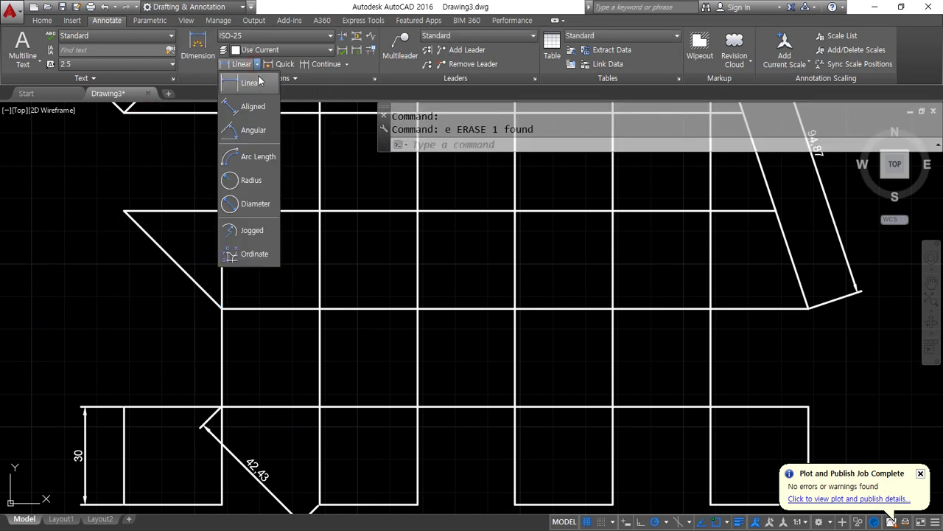
pyautogui.click(252, 107)
pyautogui.press('Return')
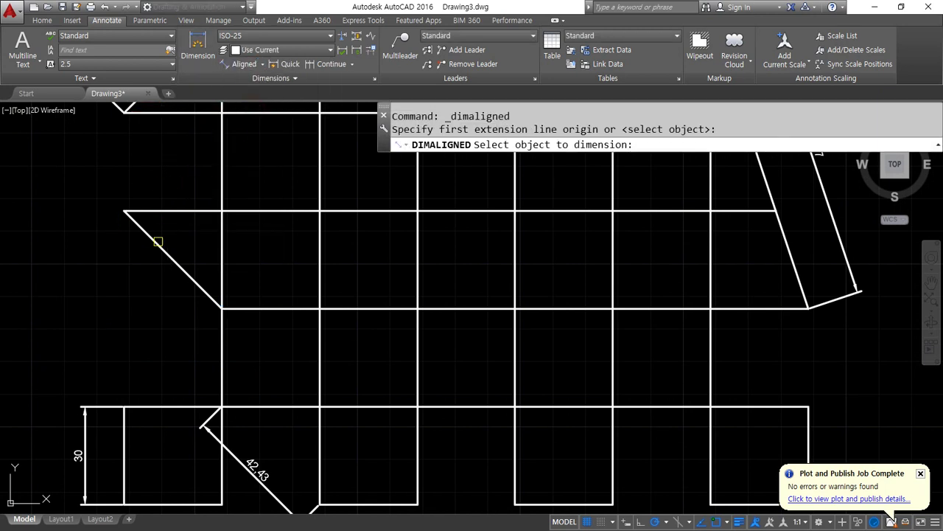
pyautogui.click(159, 247)
pyautogui.click(124, 277)
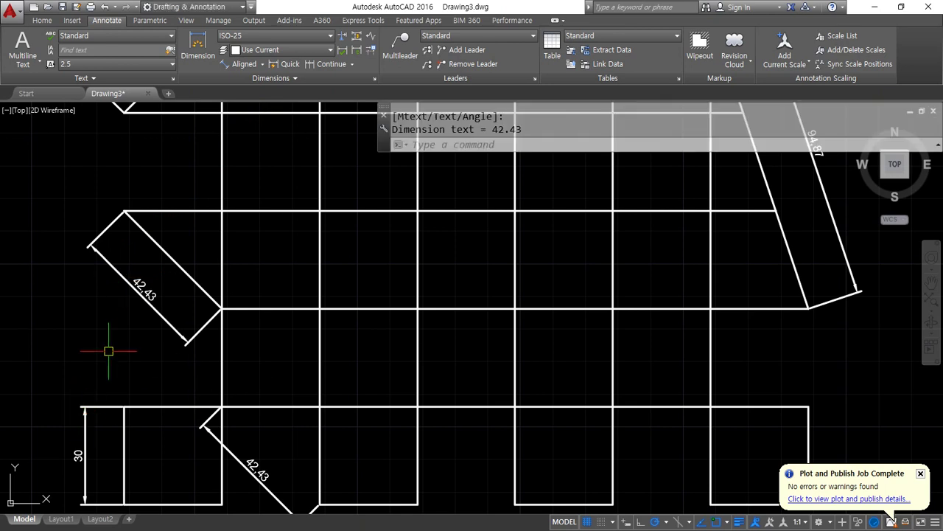
# - Add an aligned dimension by object selection to the bottom edge of the bottom row's second square, placing it below
pyautogui.moveTo(464, 440); pyautogui.dragTo(391, 268, button='middle')
pyautogui.press('Return')
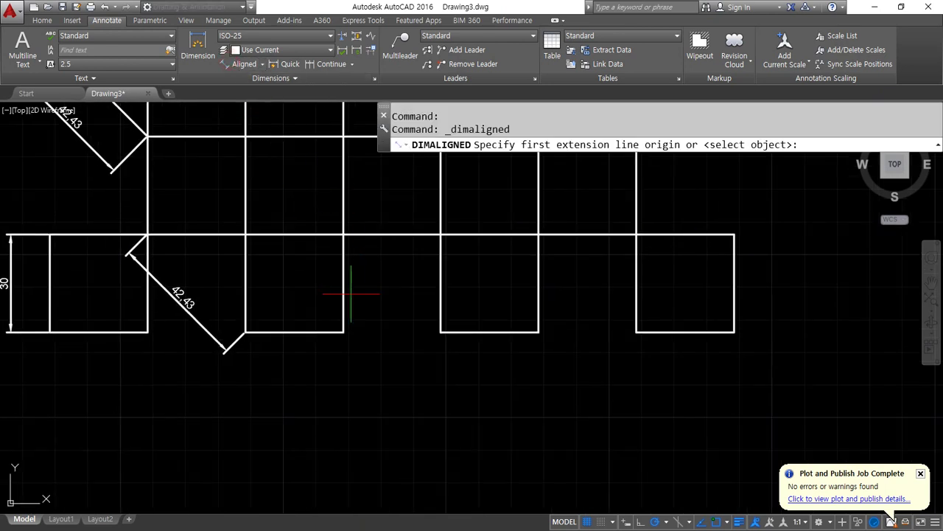
pyautogui.press('Return')
pyautogui.click(297, 332)
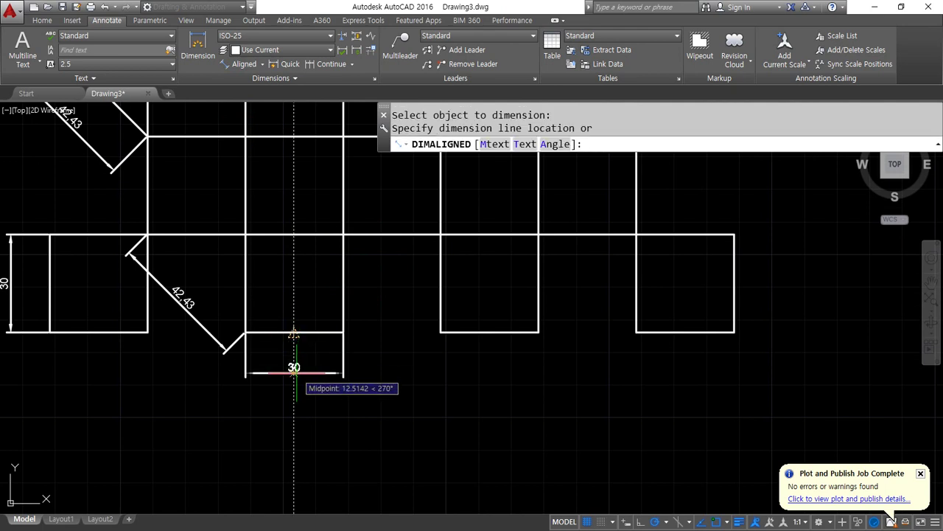
pyautogui.click(295, 374)
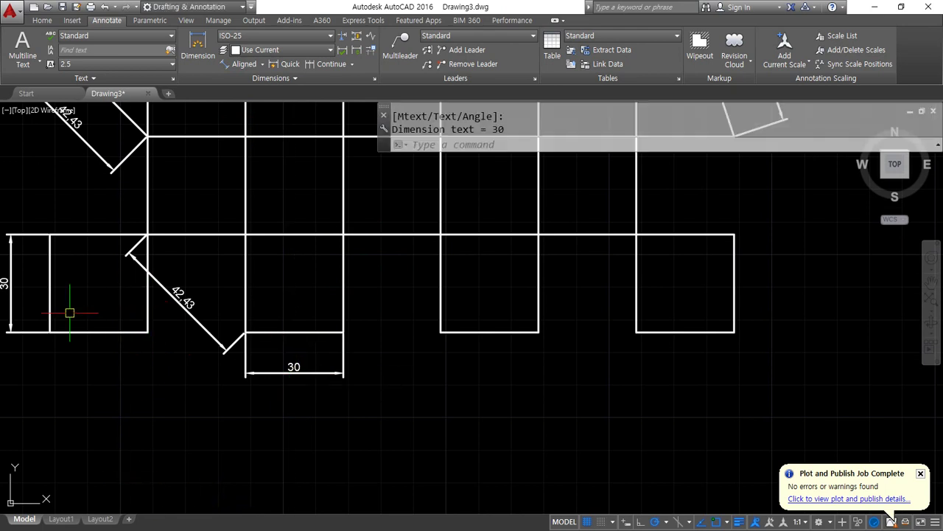
# - Add an angular dimension between the upper left diagonal and the horizontal line at its lower end, placing it inside the acute angle
pyautogui.click(262, 65)
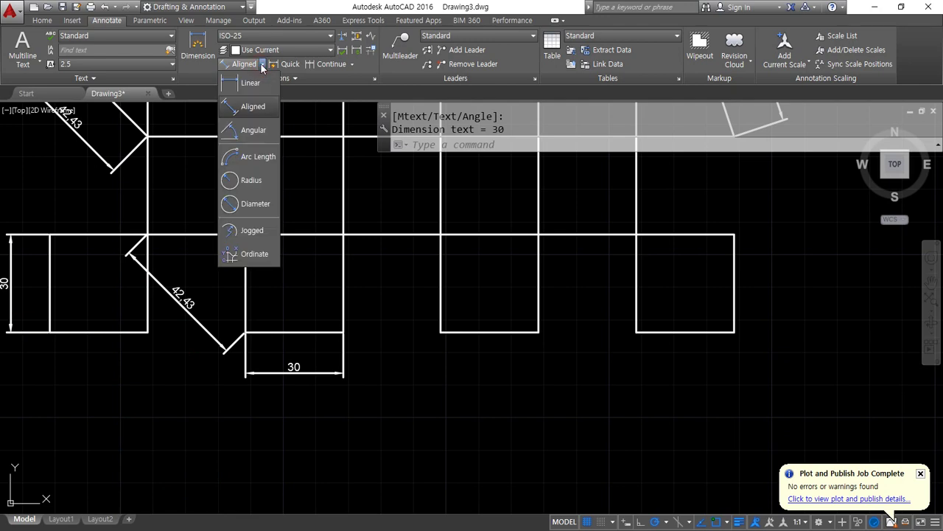
pyautogui.click(259, 138)
pyautogui.moveTo(159, 191); pyautogui.dragTo(239, 436, button='middle')
pyautogui.moveTo(157, 270); pyautogui.dragTo(182, 337, button='middle')
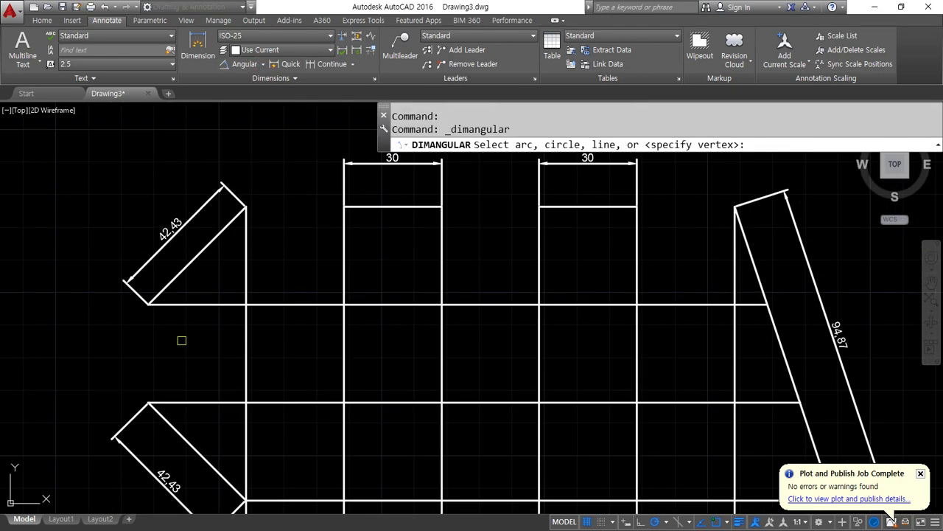
pyautogui.scroll(4, 202, 280)
pyautogui.moveTo(202, 280); pyautogui.dragTo(447, 319, button='middle')
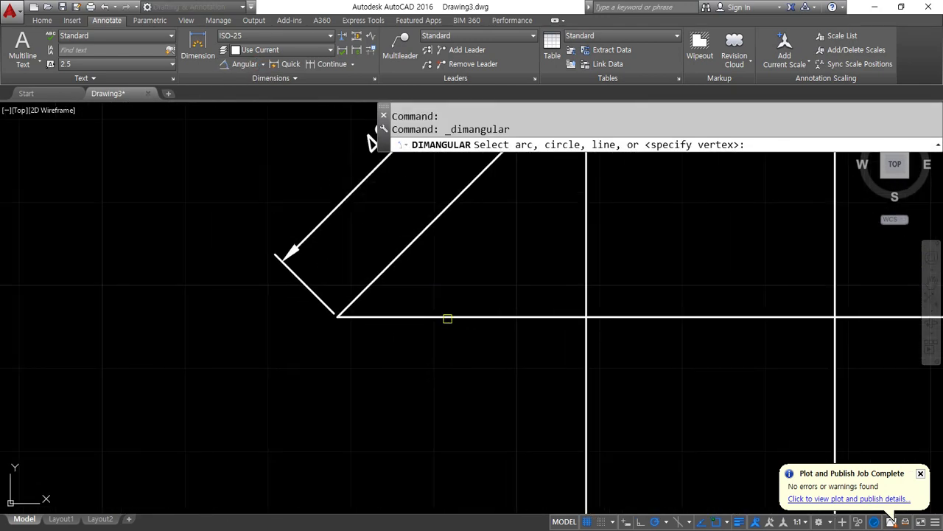
pyautogui.click(411, 249)
pyautogui.click(449, 316)
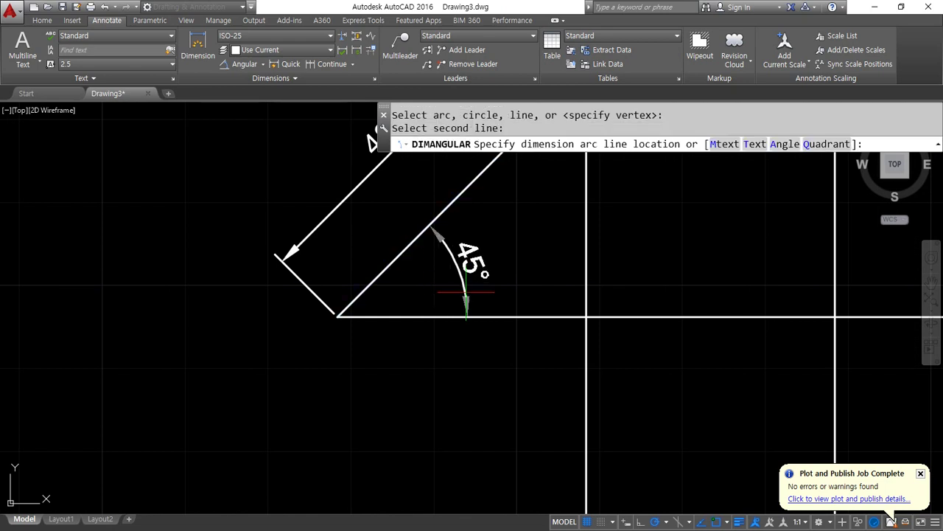
pyautogui.click(488, 279)
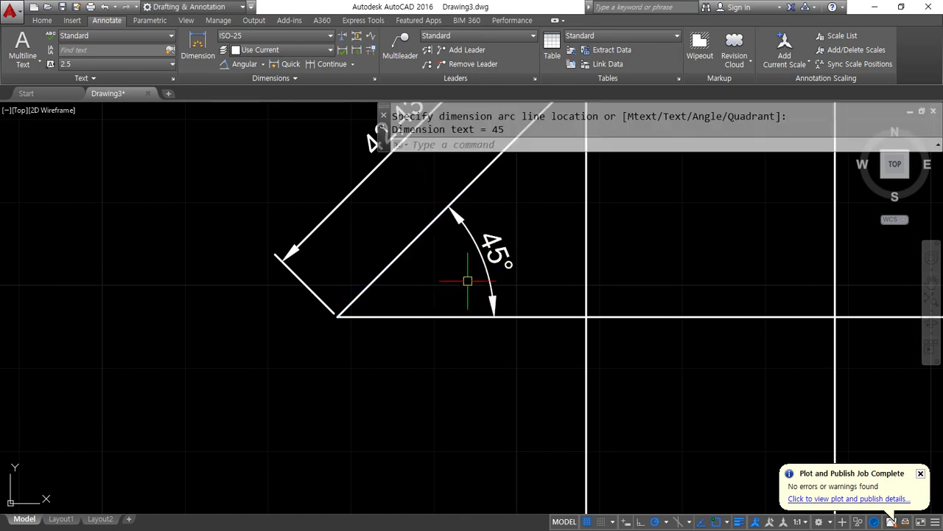
# - Erase the aligned dimension beside the upper left diagonal edge
pyautogui.click(337, 224)
pyautogui.click(292, 202)
pyautogui.write('e')
pyautogui.press('Return')
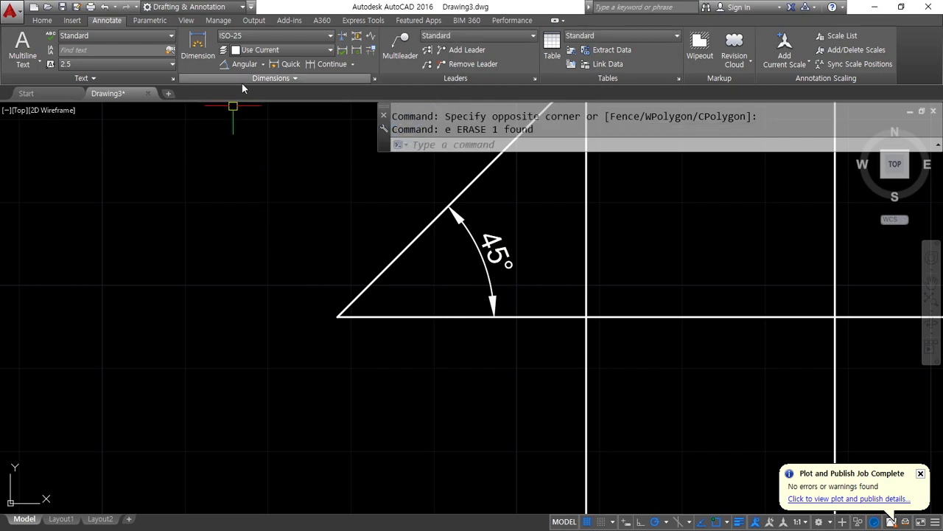
# - Add an angular dimension between the same diagonal and horizontal line, placing its arc on the obtuse side above the vertex
pyautogui.click(242, 67)
pyautogui.click(377, 275)
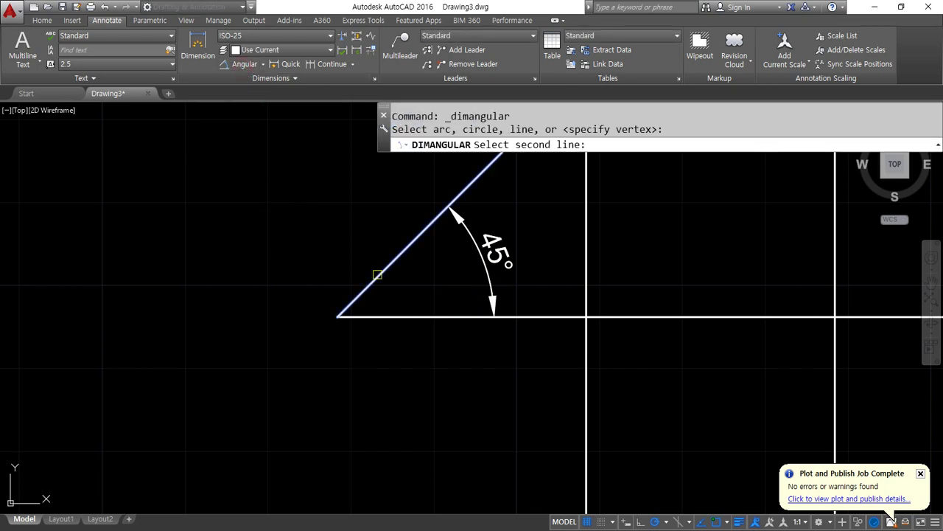
pyautogui.click(417, 318)
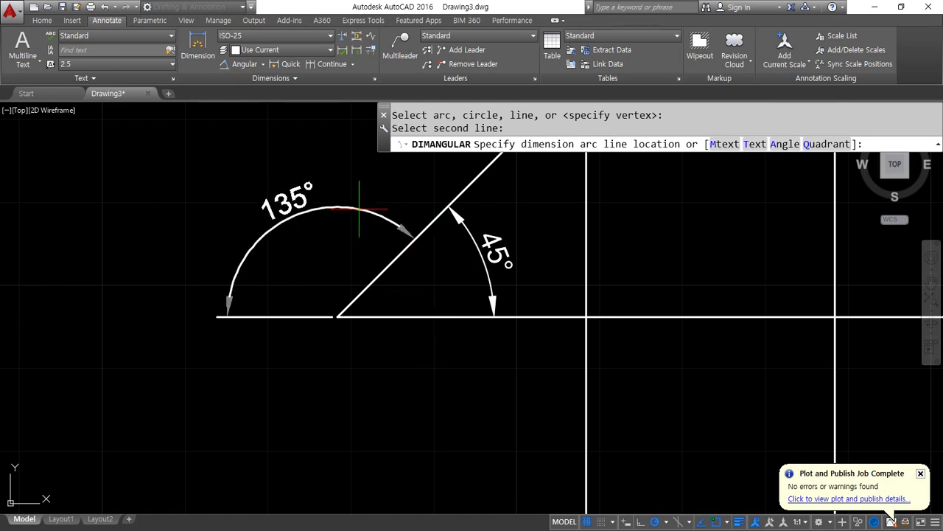
pyautogui.click(333, 229)
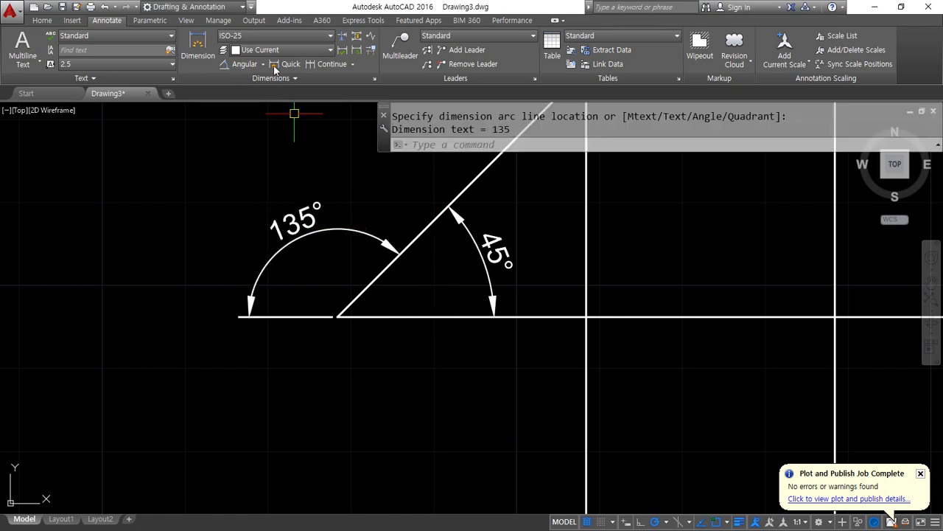
# - Add an angular dimension for the same two lines, placing its arc in the acute angle opposite the first one
pyautogui.click(249, 64)
pyautogui.click(370, 281)
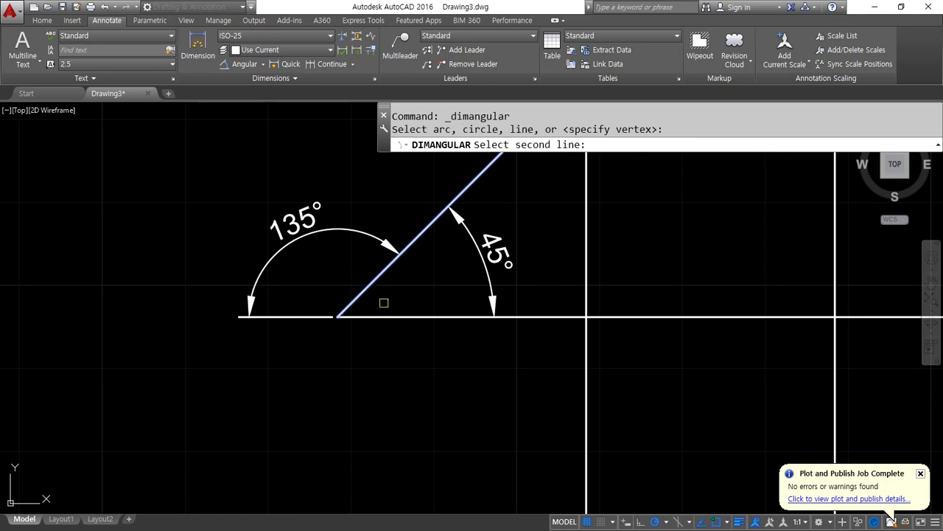
pyautogui.click(391, 315)
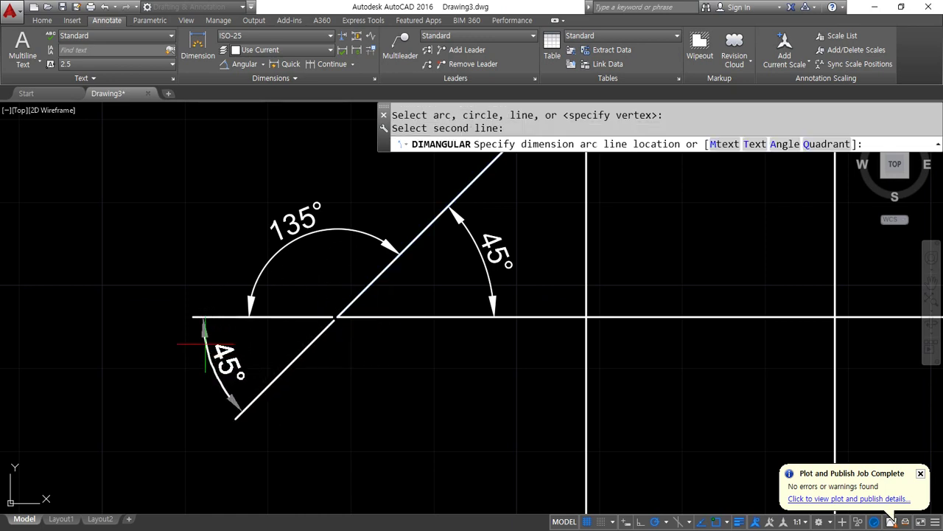
pyautogui.click(210, 354)
# - Add an angular dimension for the same two lines, placing its arc on the obtuse side below the vertex
pyautogui.click(245, 64)
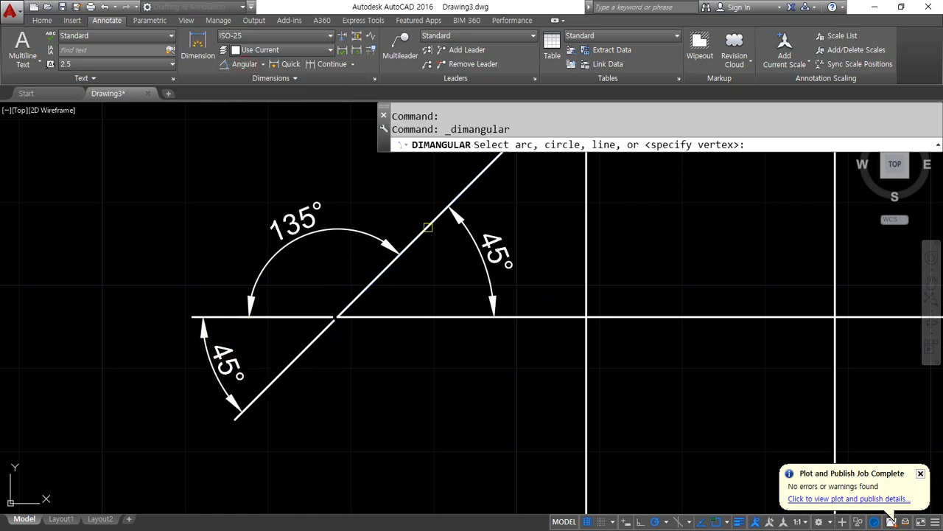
pyautogui.click(428, 227)
pyautogui.click(431, 316)
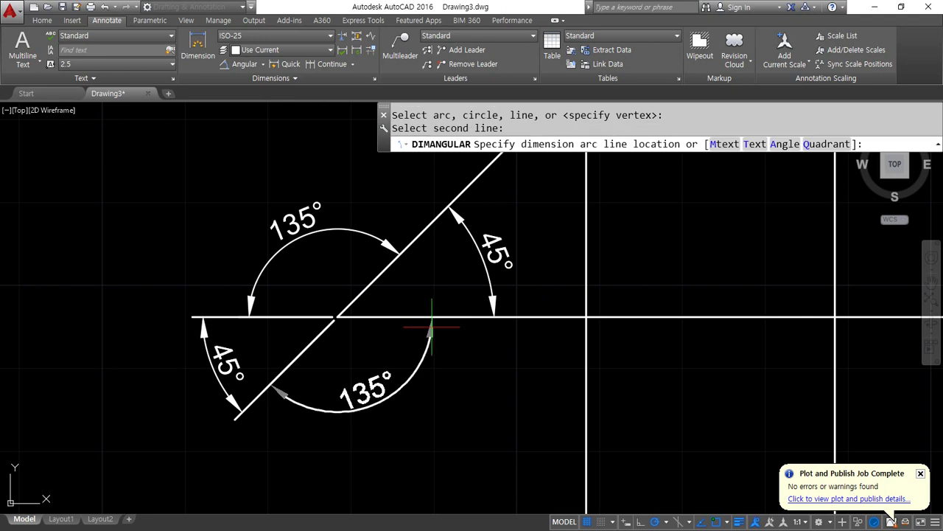
pyautogui.click(422, 373)
pyautogui.moveTo(464, 289)
pyautogui.mouseDown()
pyautogui.moveTo(475, 226)
pyautogui.moveTo(472, 286)
pyautogui.mouseUp()
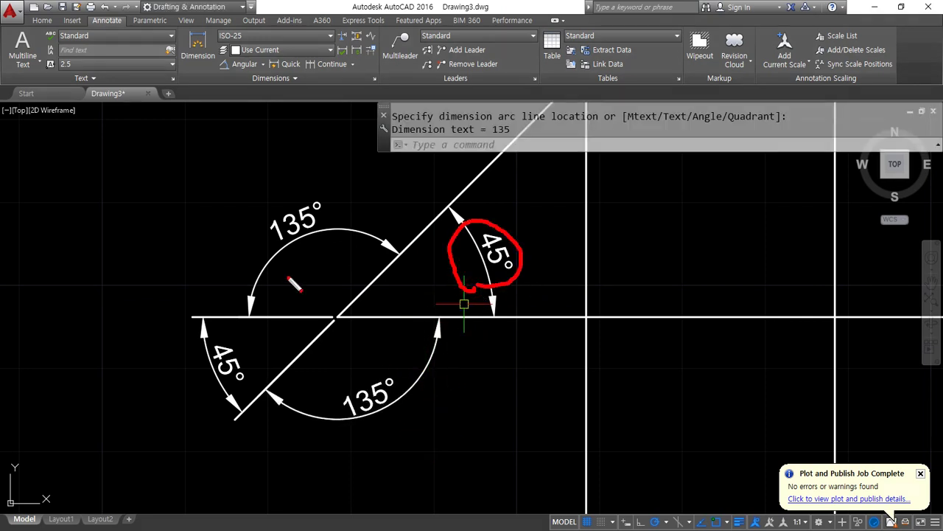
pyautogui.moveTo(317, 206)
pyautogui.mouseDown()
pyautogui.moveTo(274, 249)
pyautogui.moveTo(322, 253)
pyautogui.mouseUp()
pyautogui.moveTo(246, 358); pyautogui.dragTo(246, 353)
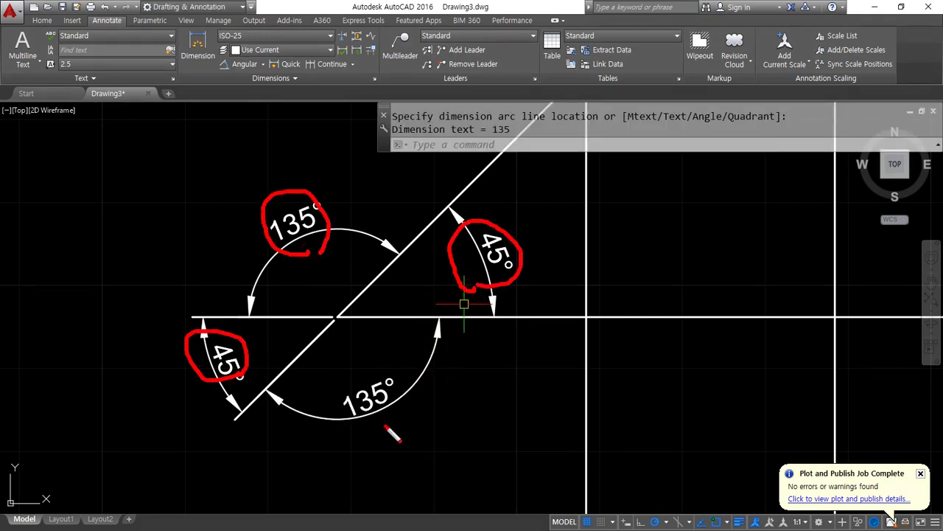
pyautogui.moveTo(385, 427); pyautogui.dragTo(372, 439)
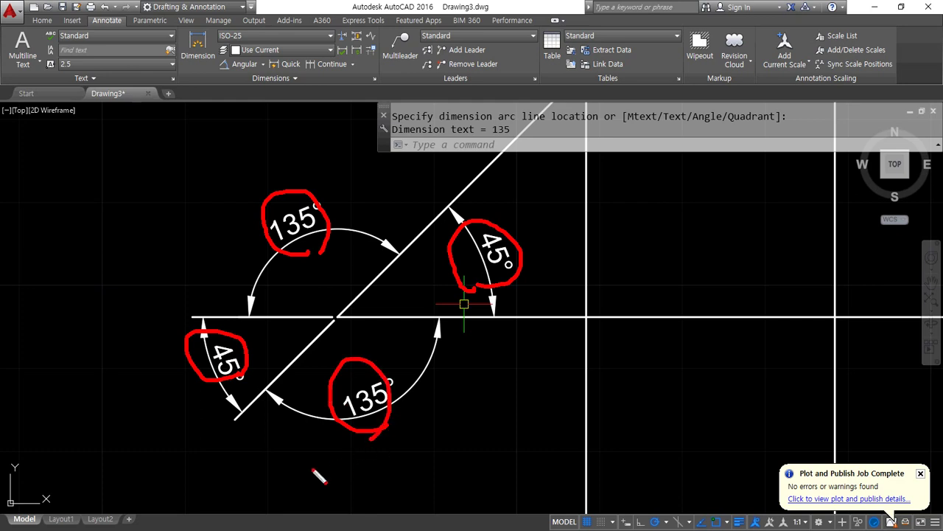
pyautogui.moveTo(314, 473)
pyautogui.mouseDown()
pyautogui.moveTo(502, 177)
pyautogui.moveTo(366, 447)
pyautogui.mouseUp()
pyautogui.press('Escape')
# - Draw a three-point arc in the empty area above and left of the angular dimensions
pyautogui.moveTo(176, 257); pyautogui.dragTo(295, 357, button='middle')
pyautogui.write('a')
pyautogui.press('Return')
pyautogui.click(284, 265)
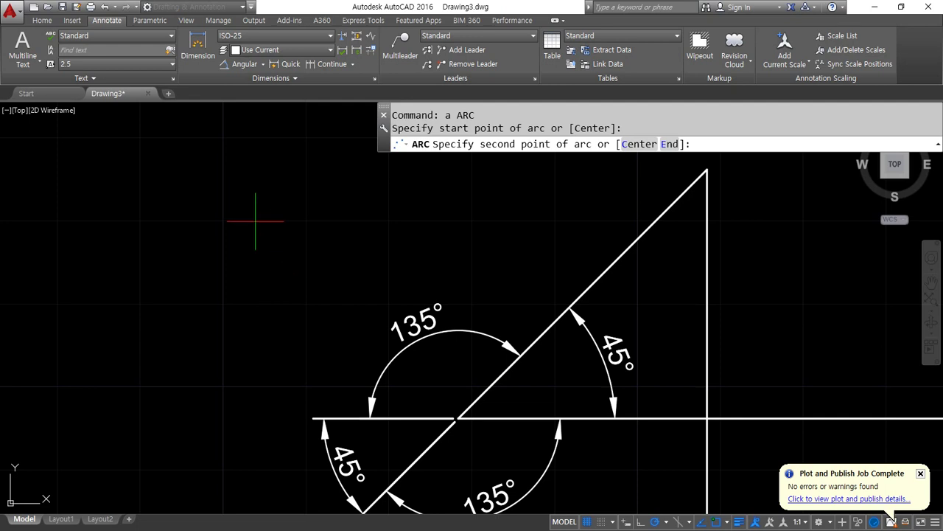
pyautogui.click(255, 220)
pyautogui.click(127, 201)
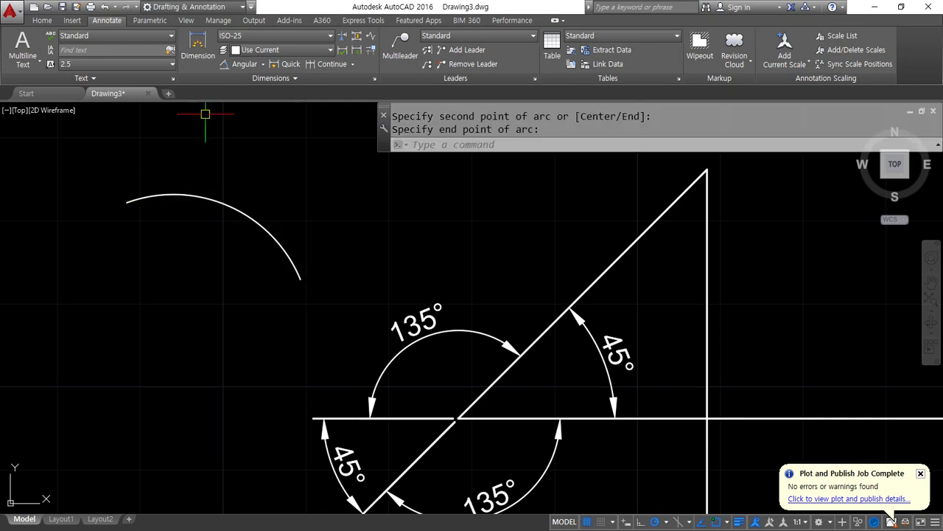
# - Add an angular dimension to the new arc, placing it outside the arc's curve
pyautogui.click(240, 64)
pyautogui.click(232, 207)
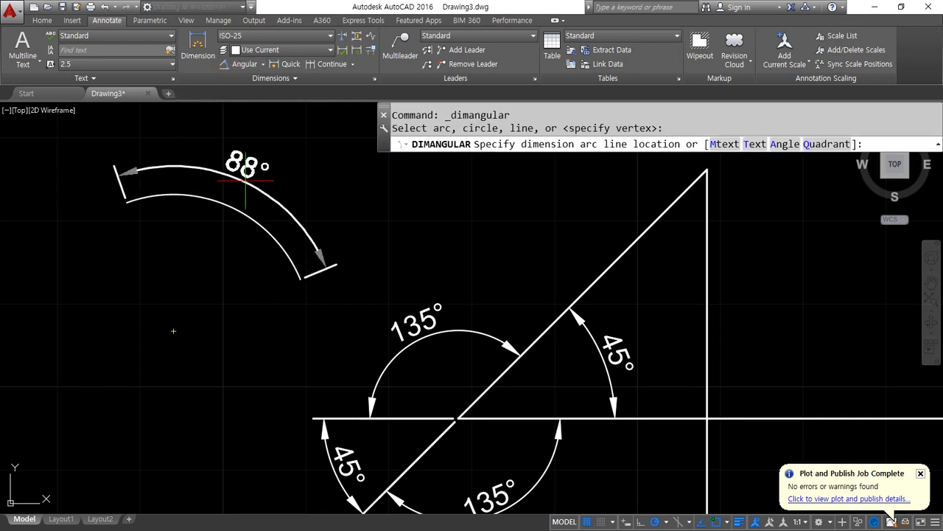
pyautogui.click(248, 175)
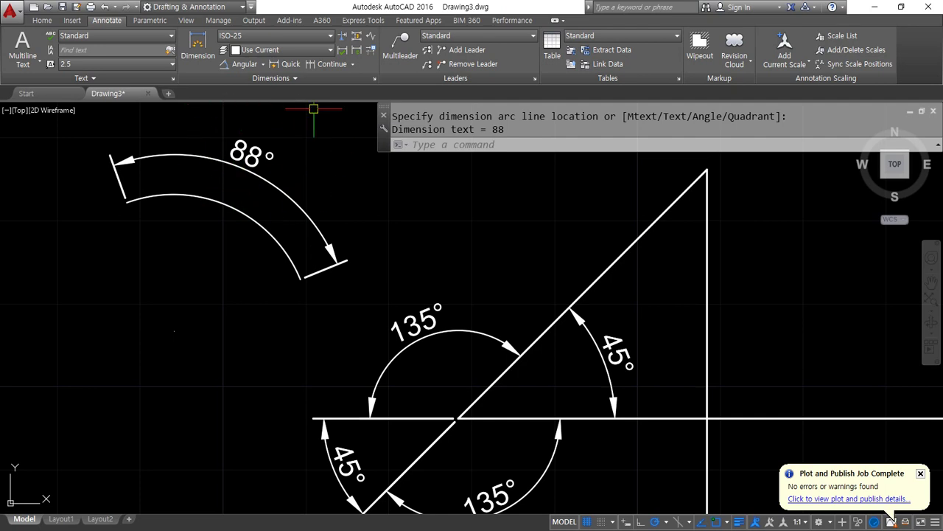
pyautogui.scroll(-2, 310, 254)
pyautogui.moveTo(505, 401)
pyautogui.mouseDown()
pyautogui.moveTo(410, 332)
pyautogui.moveTo(476, 391)
pyautogui.mouseUp()
pyautogui.moveTo(274, 283)
pyautogui.mouseDown()
pyautogui.moveTo(214, 243)
pyautogui.moveTo(295, 291)
pyautogui.mouseUp()
pyautogui.press('Escape')
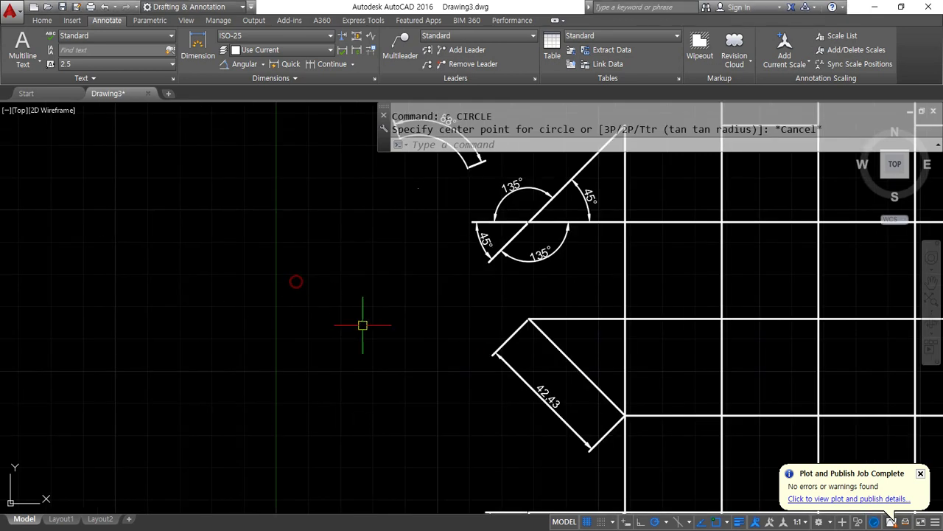
# - Draw a circle with a radius of 30 in the empty area left of the angular dimensions
pyautogui.write('c')
pyautogui.press('Return')
pyautogui.click(292, 289)
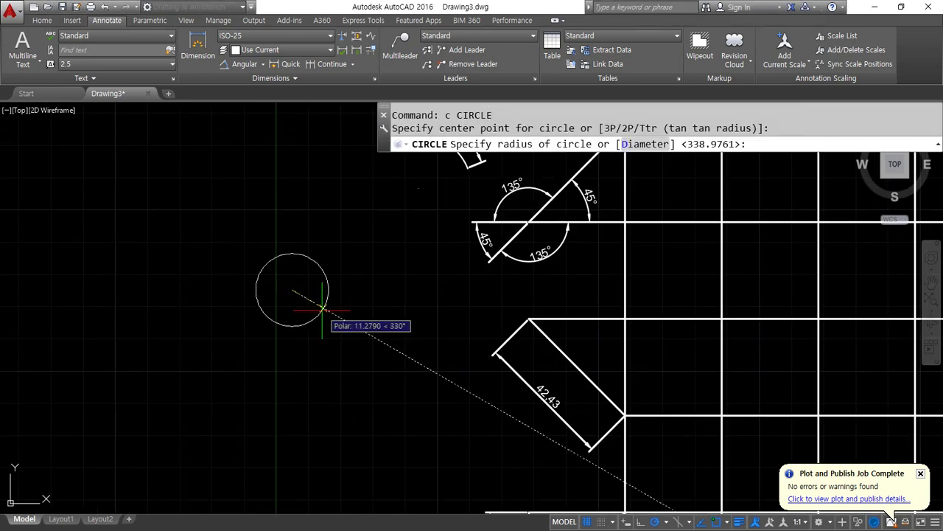
pyautogui.write('30')
pyautogui.press('Return')
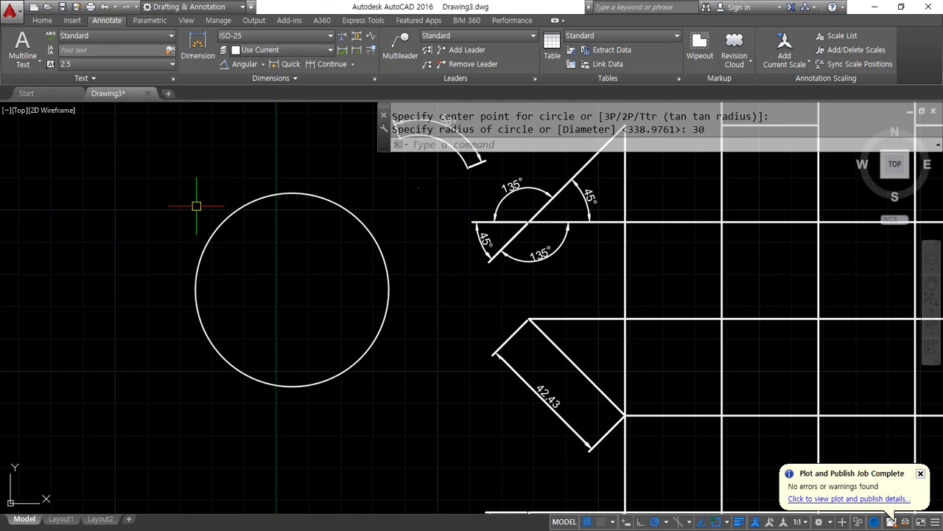
# - Copy the circle horizontally to its left, leaving a small gap between the two circles
pyautogui.write('cp')
pyautogui.press('Return')
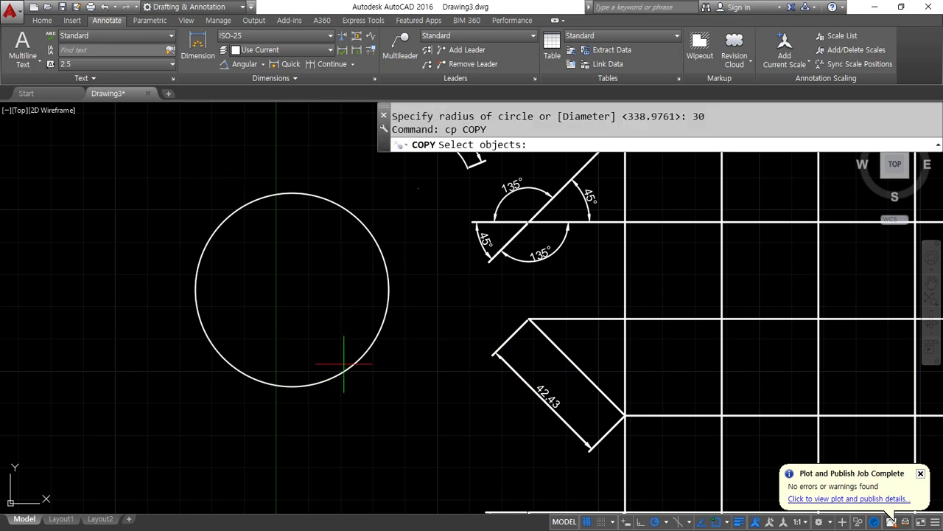
pyautogui.click(344, 363)
pyautogui.click(298, 396)
pyautogui.press('Return')
pyautogui.moveTo(353, 317); pyautogui.dragTo(590, 355, button='middle')
pyautogui.click(518, 321)
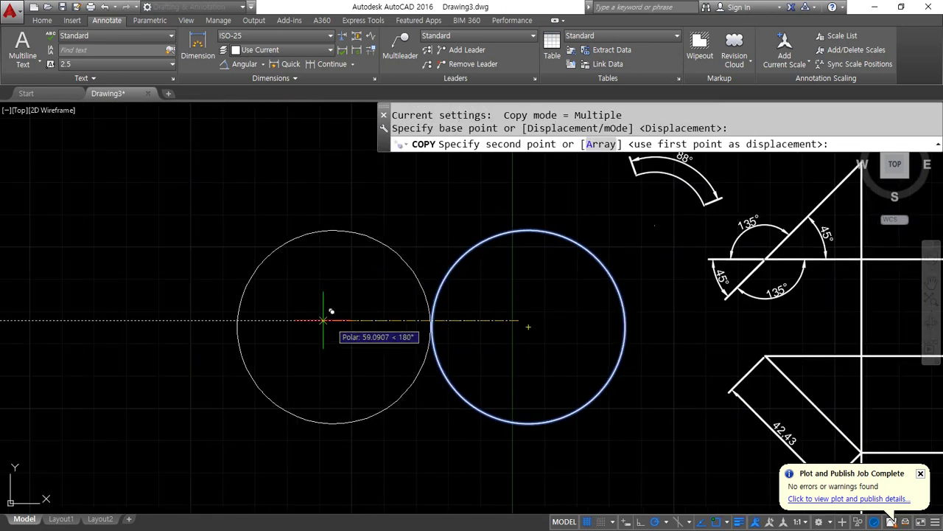
pyautogui.click(297, 320)
pyautogui.press('Return')
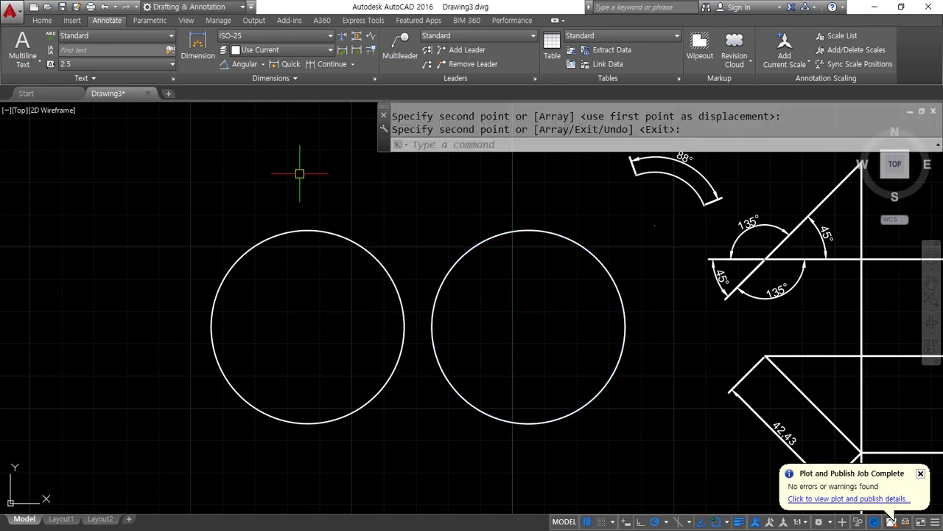
# - Add a radius dimension to the right circle, placing its text inside the circle's upper right part
pyautogui.click(263, 64)
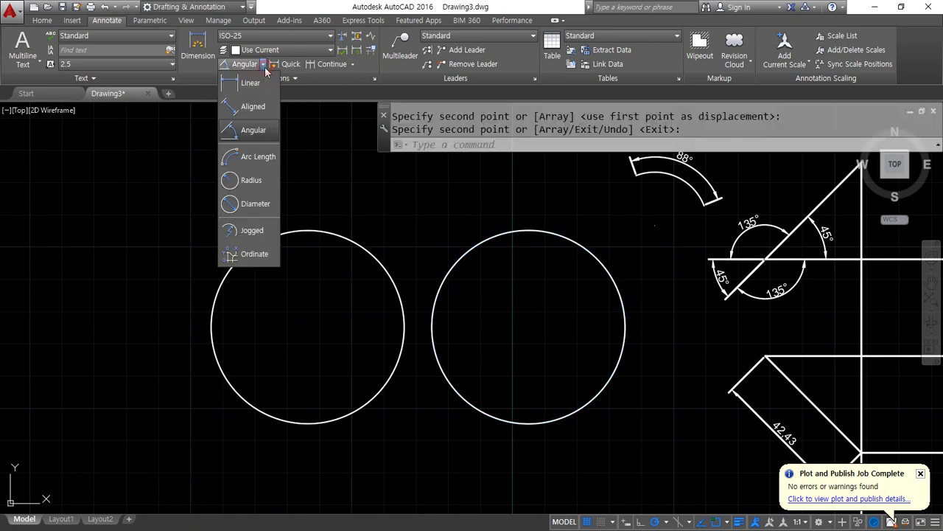
pyautogui.click(251, 181)
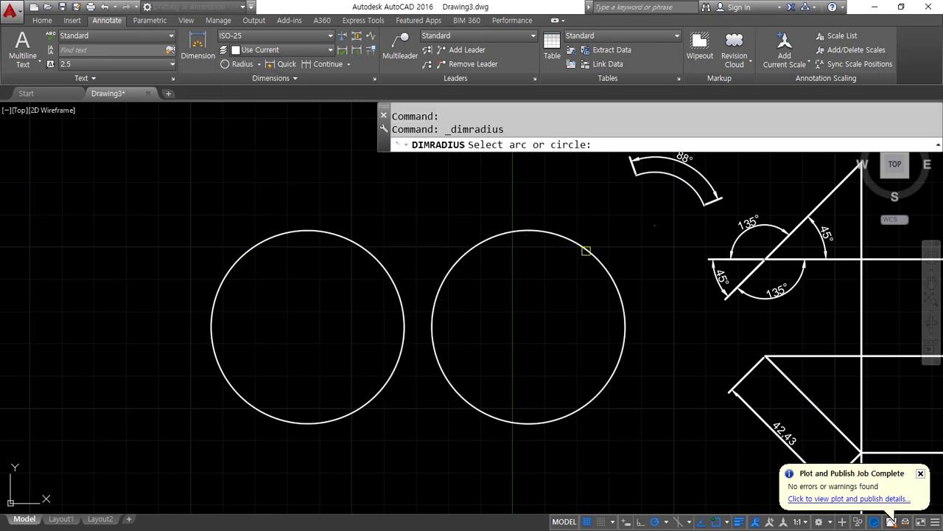
pyautogui.click(586, 250)
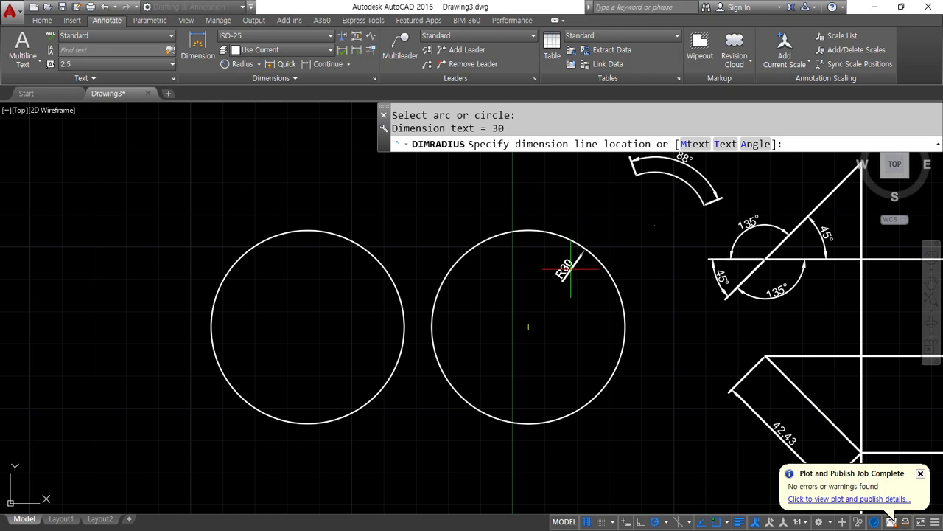
pyautogui.scroll(4, 576, 271)
pyautogui.click(578, 270)
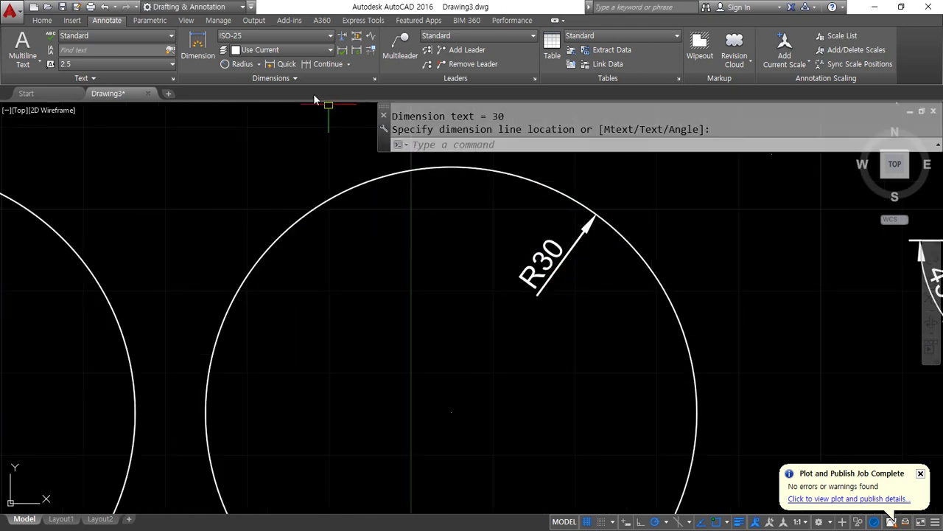
# - Add a second radius dimension to the right circle, placing its text outside the upper left edge
pyautogui.click(242, 63)
pyautogui.click(278, 240)
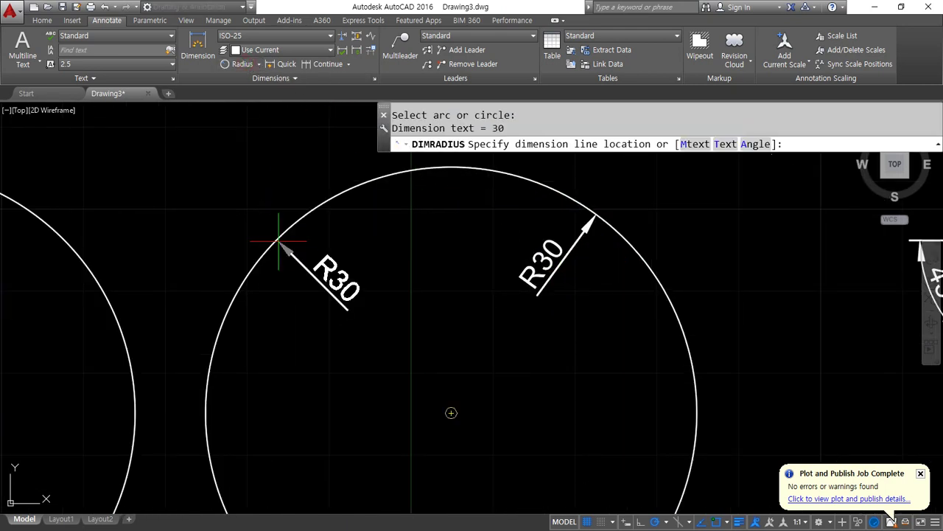
pyautogui.click(273, 175)
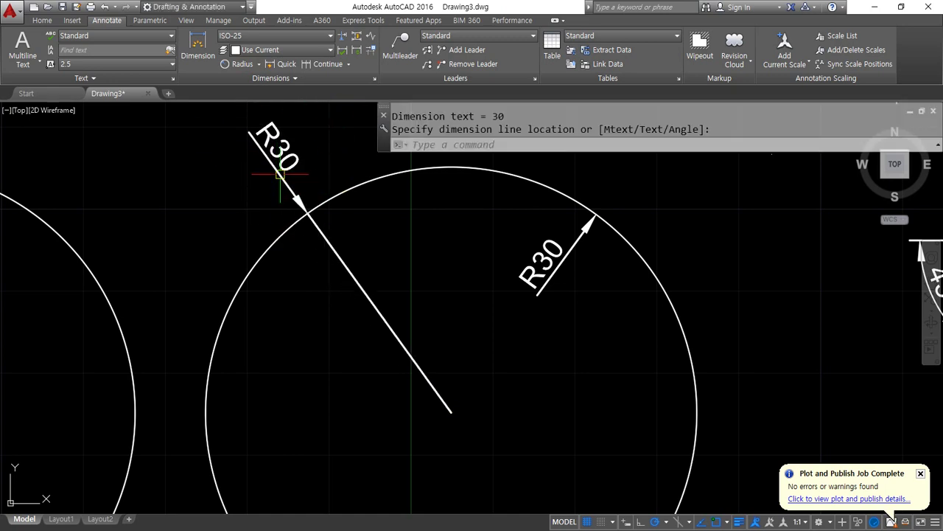
# - Add a diameter dimension to the left circle, placing its text inside the circle's upper right part
pyautogui.scroll(-2, 285, 178)
pyautogui.moveTo(286, 178); pyautogui.dragTo(361, 215, button='middle')
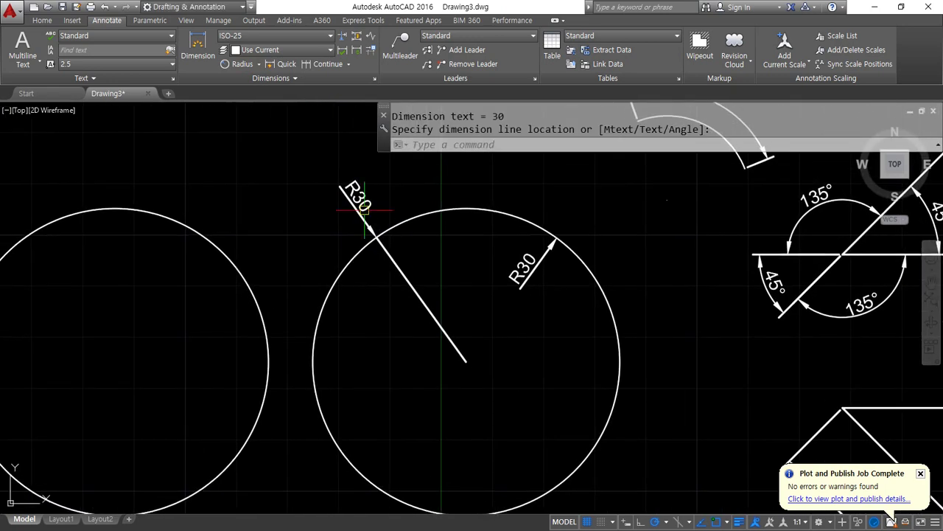
pyautogui.click(259, 65)
pyautogui.click(260, 203)
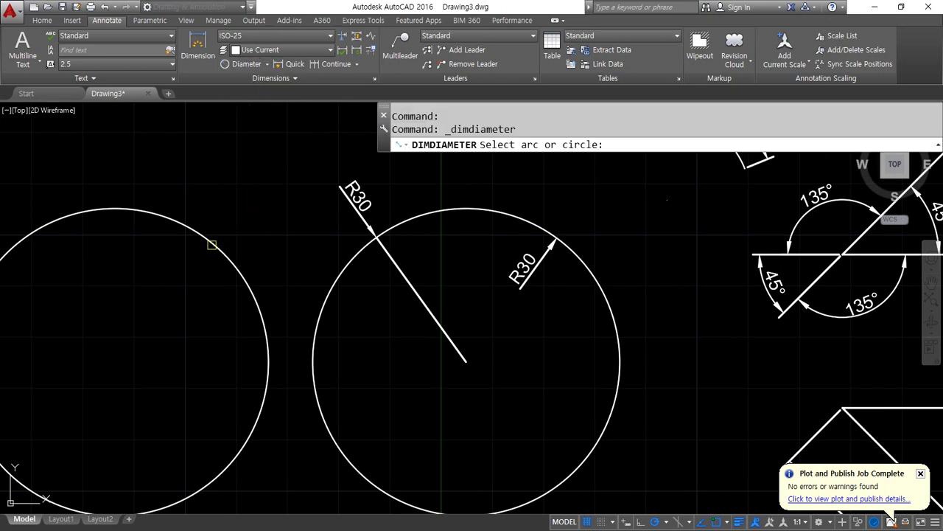
pyautogui.click(211, 244)
pyautogui.click(182, 245)
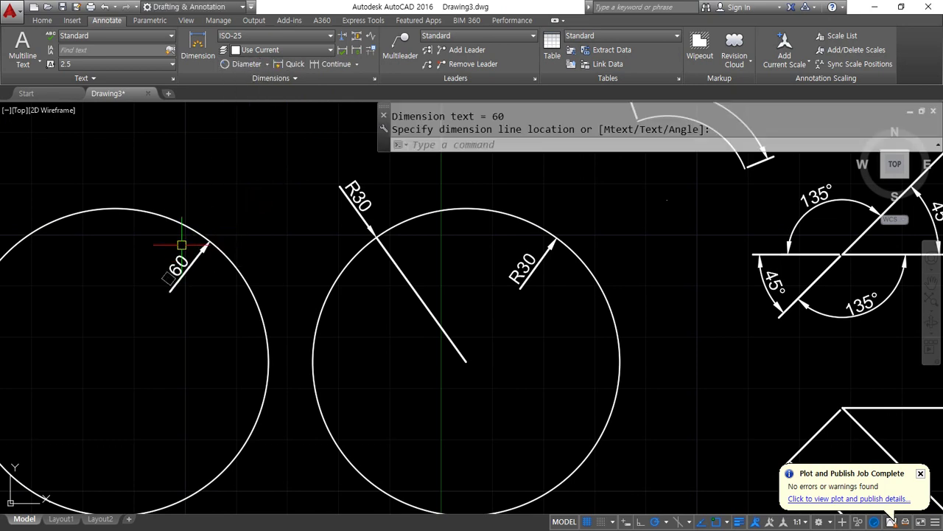
# - Add a second diameter dimension to the left circle, placing its text outside the upper left edge
pyautogui.moveTo(181, 245); pyautogui.dragTo(239, 243, button='middle')
pyautogui.click(235, 64)
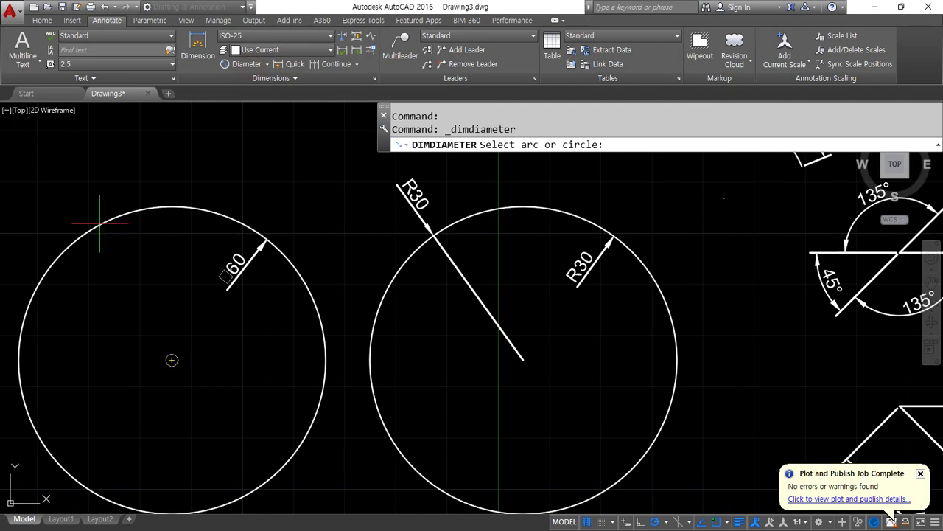
pyautogui.click(100, 223)
pyautogui.click(70, 196)
pyautogui.moveTo(207, 308)
pyautogui.mouseDown(button='middle')
pyautogui.moveTo(224, 304)
pyautogui.moveTo(295, 339)
pyautogui.mouseUp(button='middle')
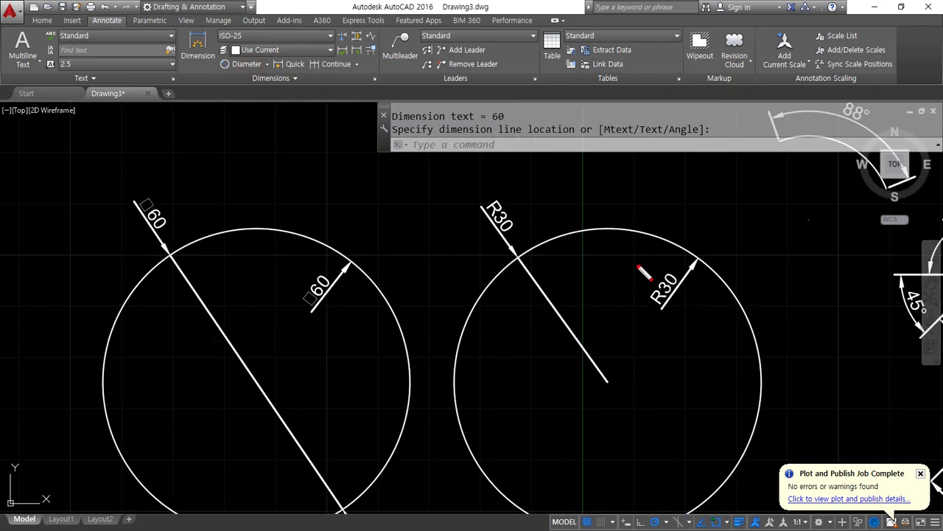
pyautogui.moveTo(584, 250)
pyautogui.mouseDown()
pyautogui.moveTo(620, 251)
pyautogui.moveTo(632, 236)
pyautogui.mouseUp()
pyautogui.moveTo(236, 272); pyautogui.dragTo(307, 247)
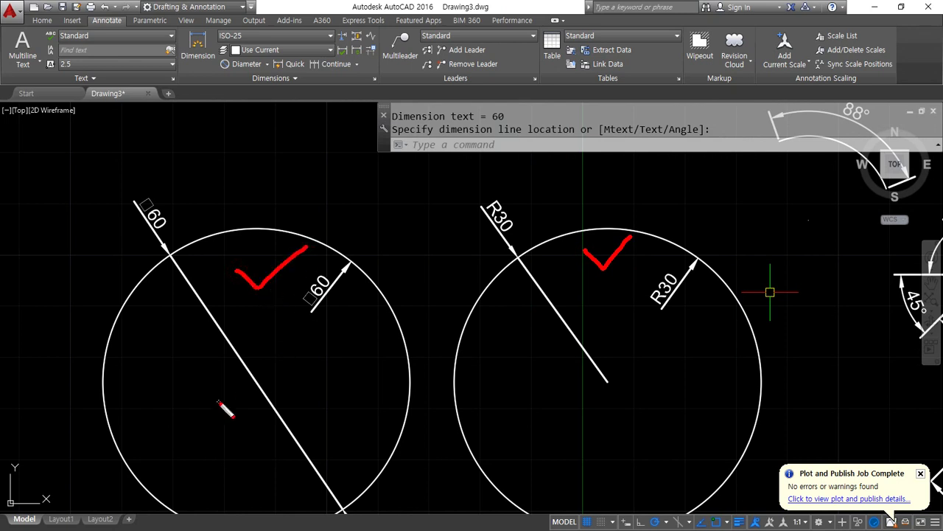
pyautogui.press('Escape')
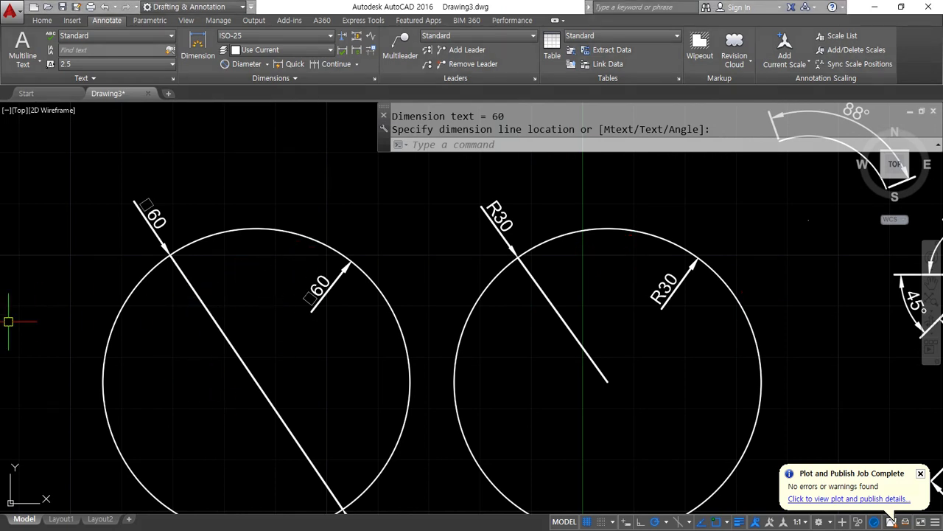
pyautogui.scroll(3, 305, 284)
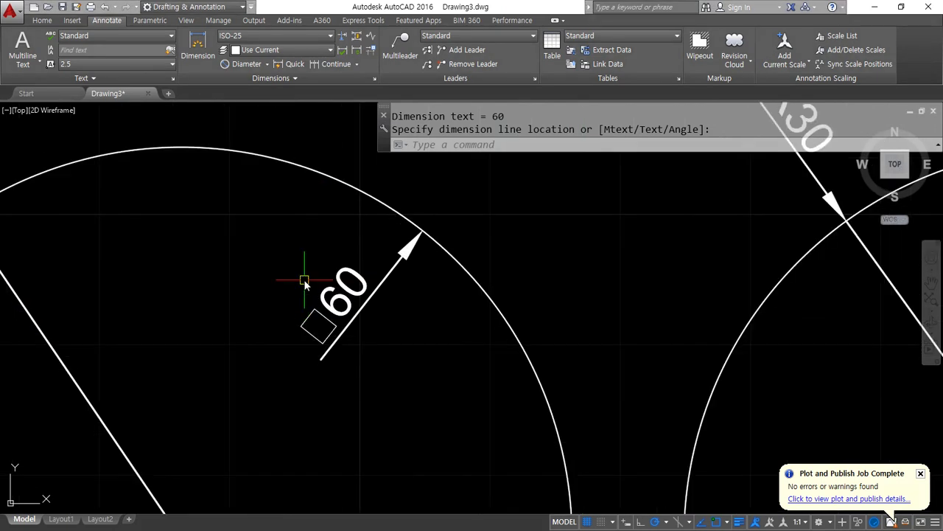
pyautogui.scroll(2, 214, 338)
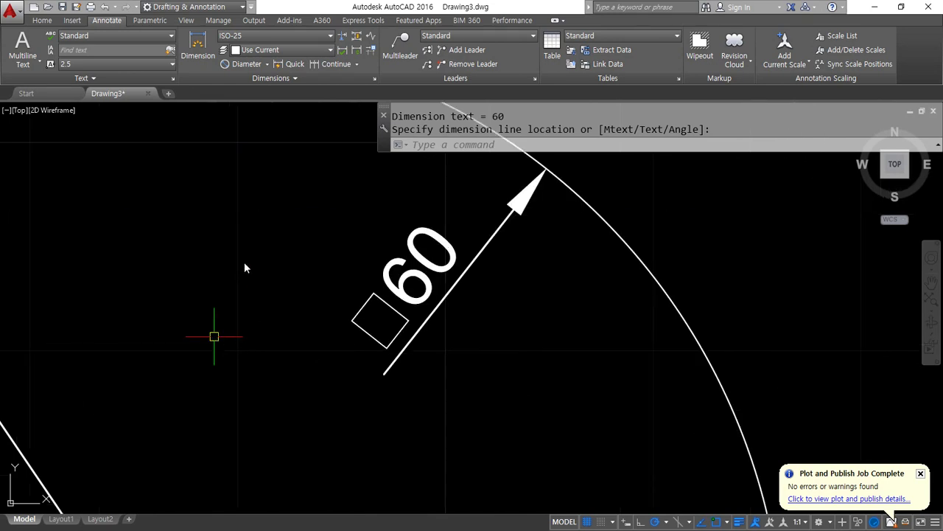
pyautogui.moveTo(229, 246)
pyautogui.mouseDown()
pyautogui.moveTo(245, 289)
pyautogui.moveTo(255, 255)
pyautogui.moveTo(204, 290)
pyautogui.mouseUp()
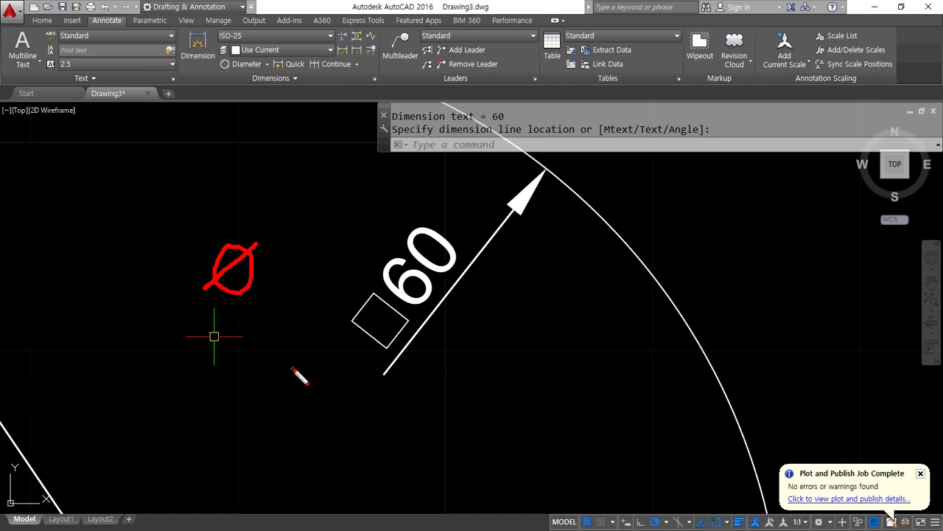
pyautogui.press('Escape')
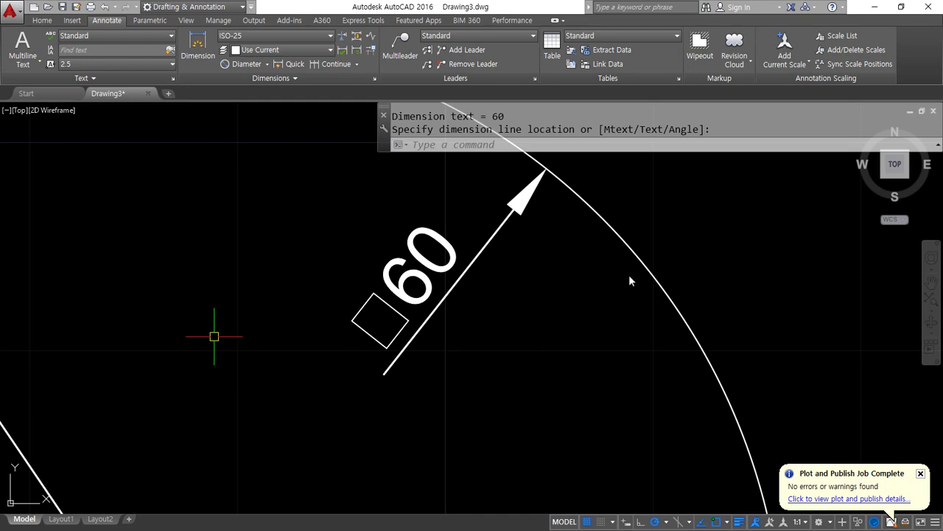
# - Change the font of the Standard text style to 굴림 and apply it
pyautogui.write('st')
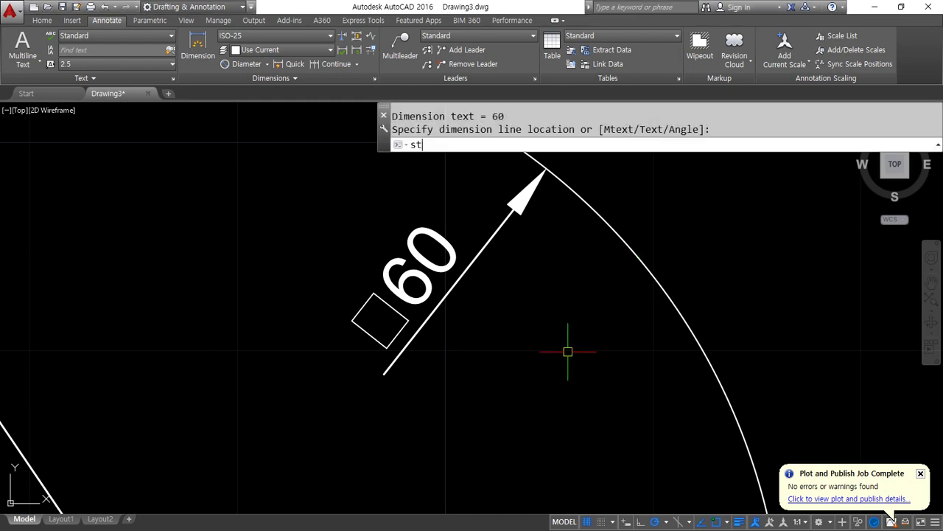
pyautogui.press('Return')
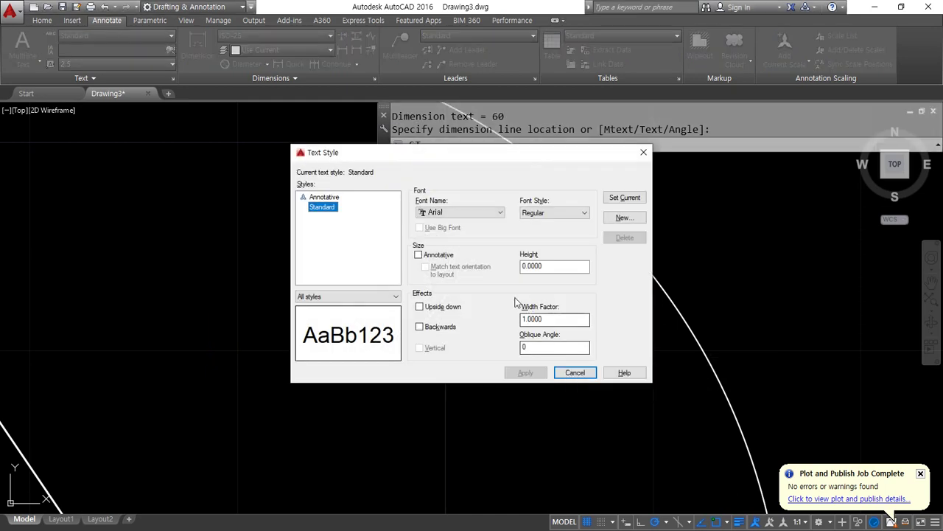
pyautogui.click(487, 214)
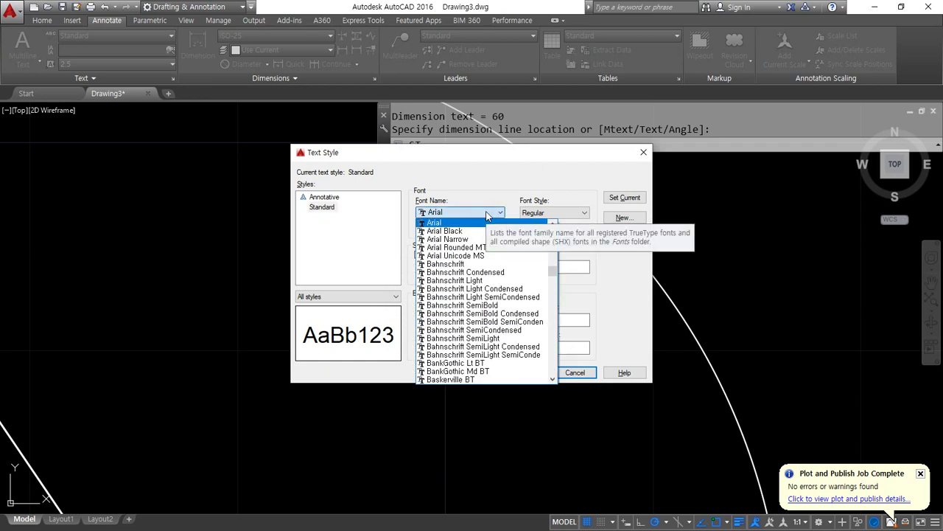
pyautogui.press('z')
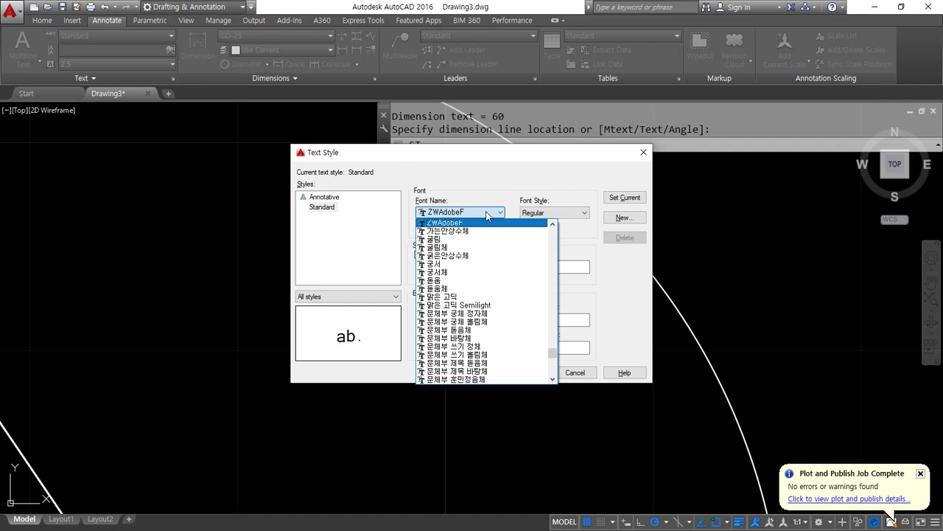
pyautogui.scroll(1, 486, 214)
pyautogui.click(484, 263)
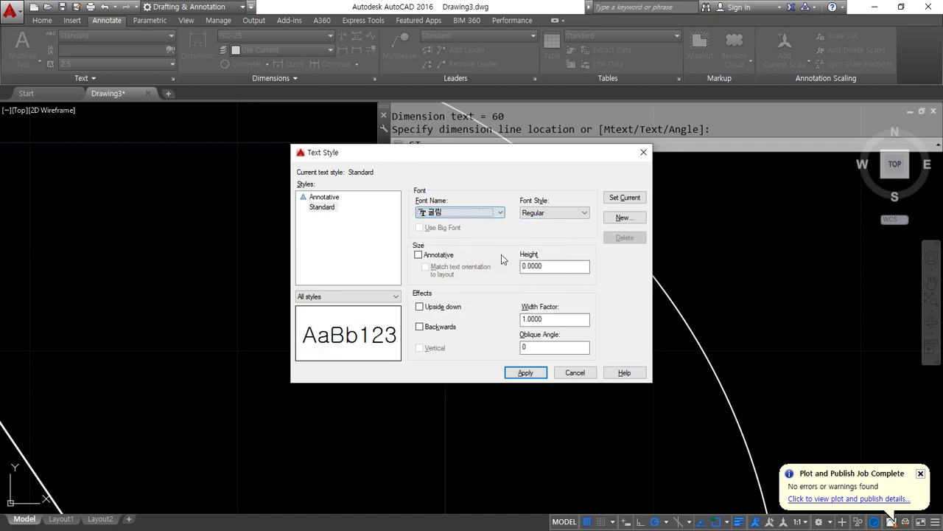
pyautogui.click(524, 369)
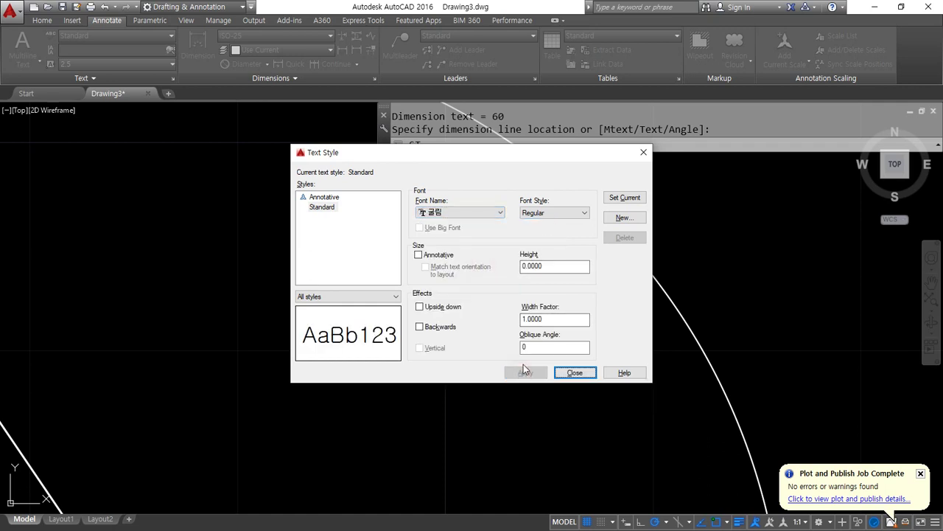
pyautogui.click(573, 372)
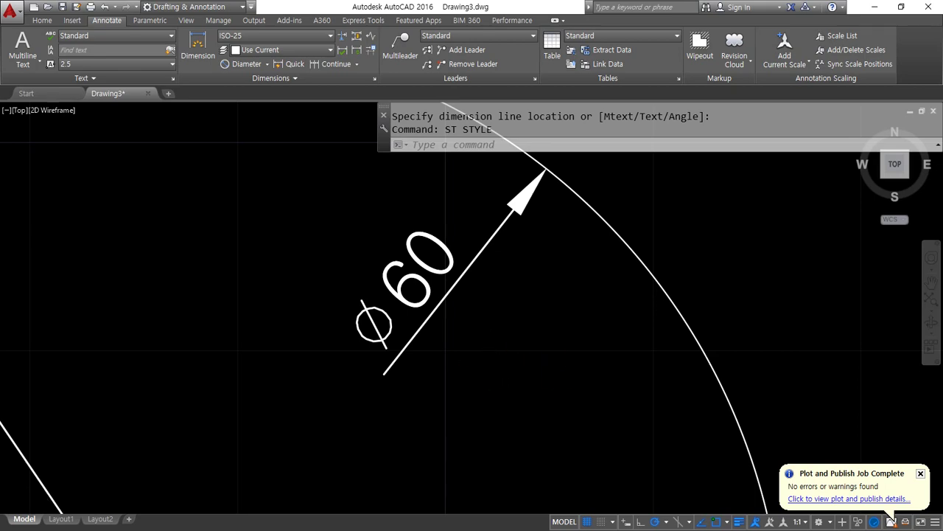
# - Erase the 88° angular dimension and the three-point arc it belongs to
pyautogui.scroll(-4, 415, 312)
pyautogui.moveTo(442, 332); pyautogui.dragTo(245, 397, button='middle')
pyautogui.scroll(4, 560, 317)
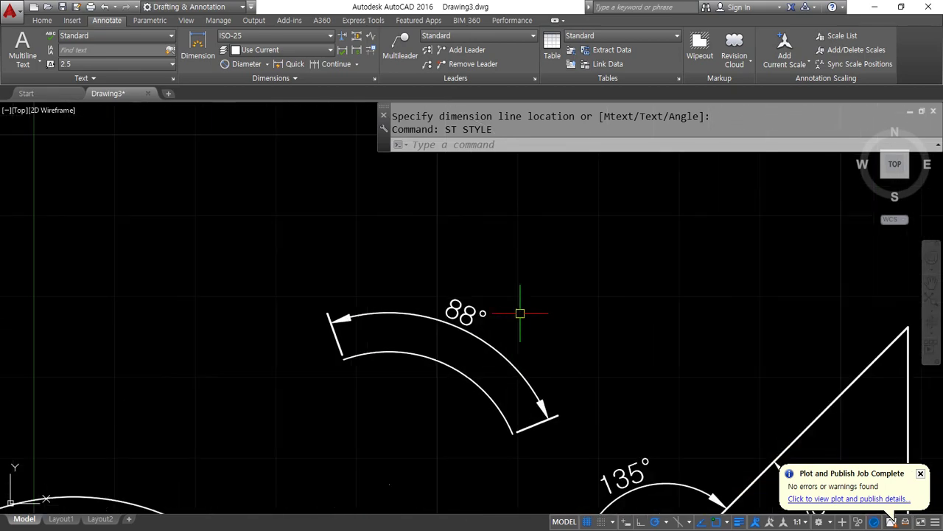
pyautogui.click(492, 343)
pyautogui.write('e')
pyautogui.press('Return')
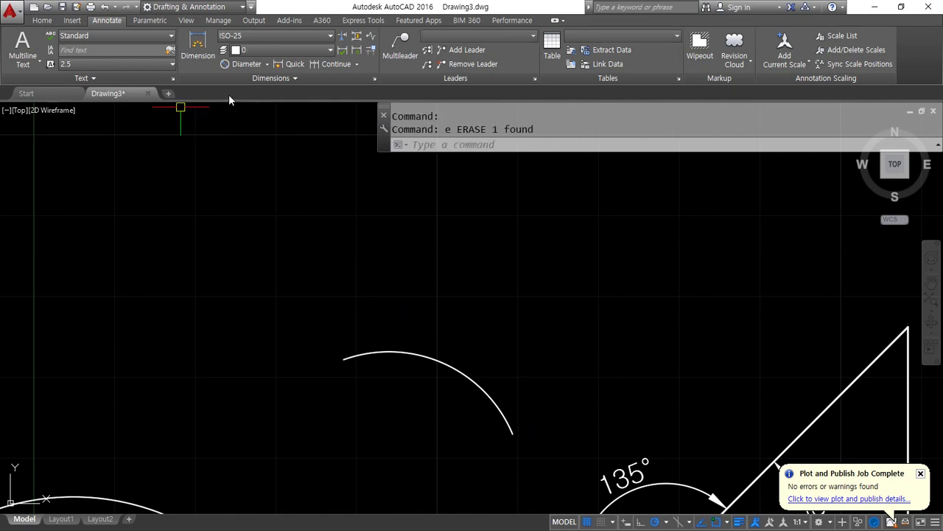
pyautogui.click(269, 64)
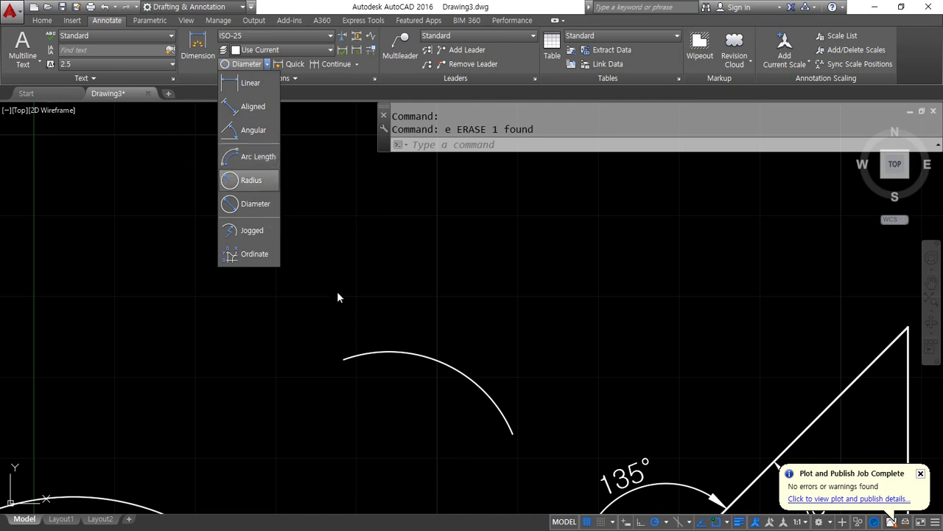
pyautogui.click(448, 361)
pyautogui.write('e')
pyautogui.press('Return')
# - Draw a wider three-point arc in the empty area above and left of the angular dimensions
pyautogui.write('a')
pyautogui.press('Return')
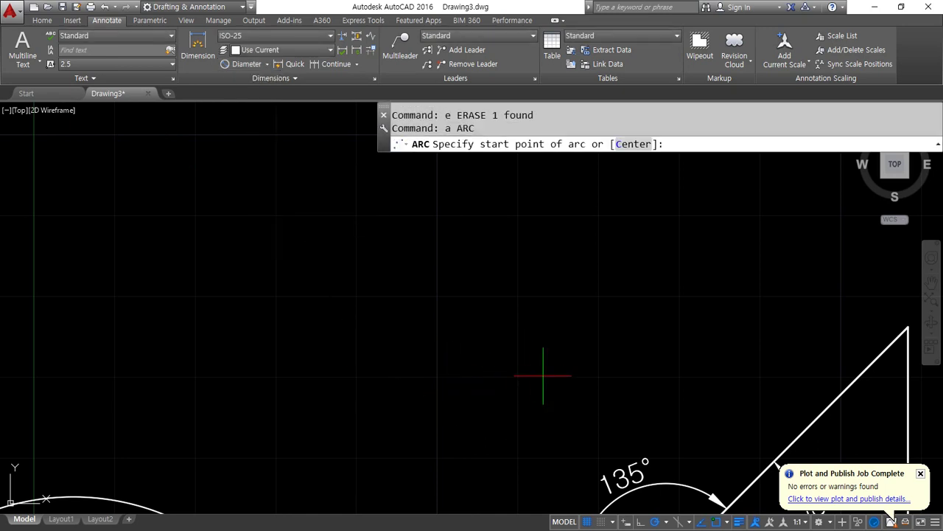
pyautogui.click(543, 377)
pyautogui.click(415, 284)
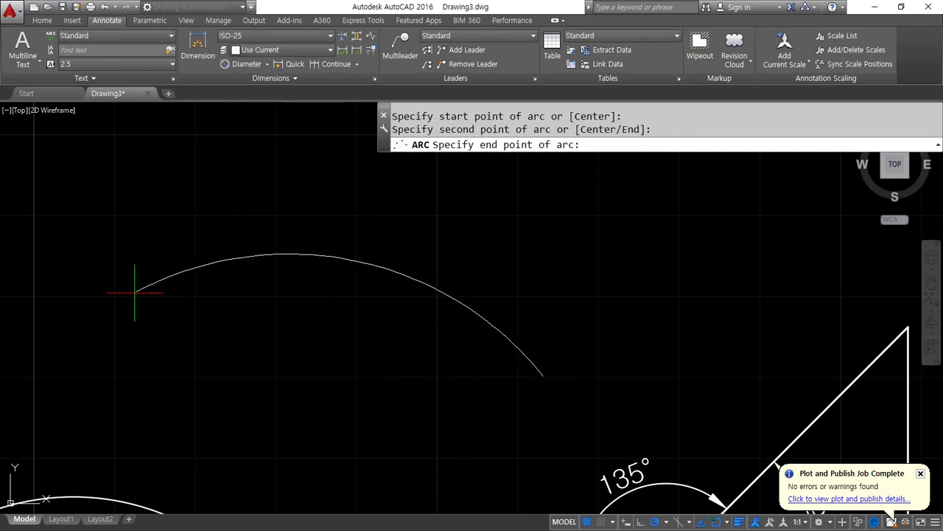
pyautogui.click(117, 296)
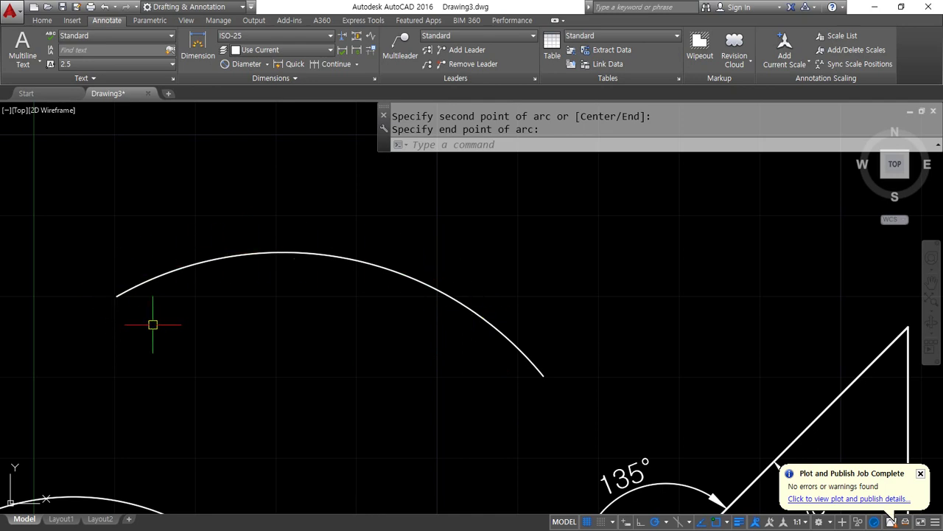
# - Add an arc length dimension to the three-point arc, placing it just above the curve
pyautogui.moveTo(181, 322); pyautogui.dragTo(255, 322, button='middle')
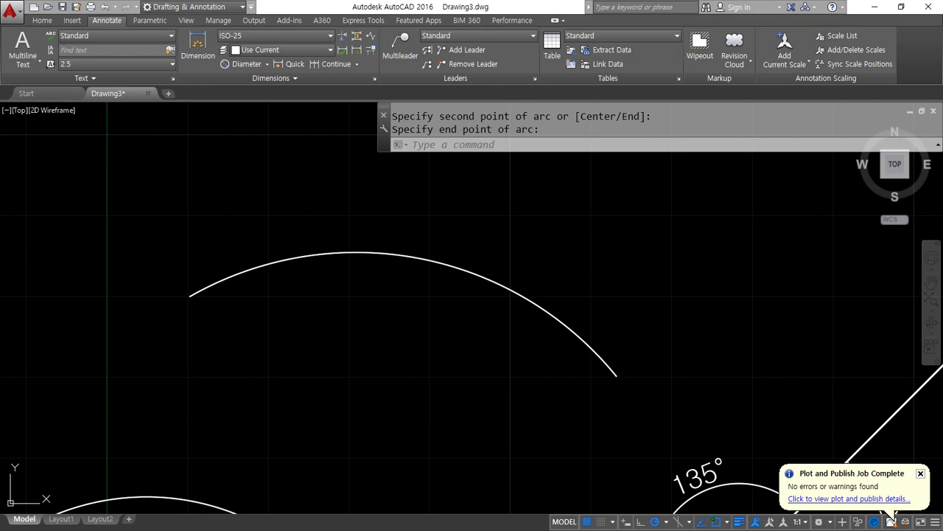
pyautogui.click(50, 23)
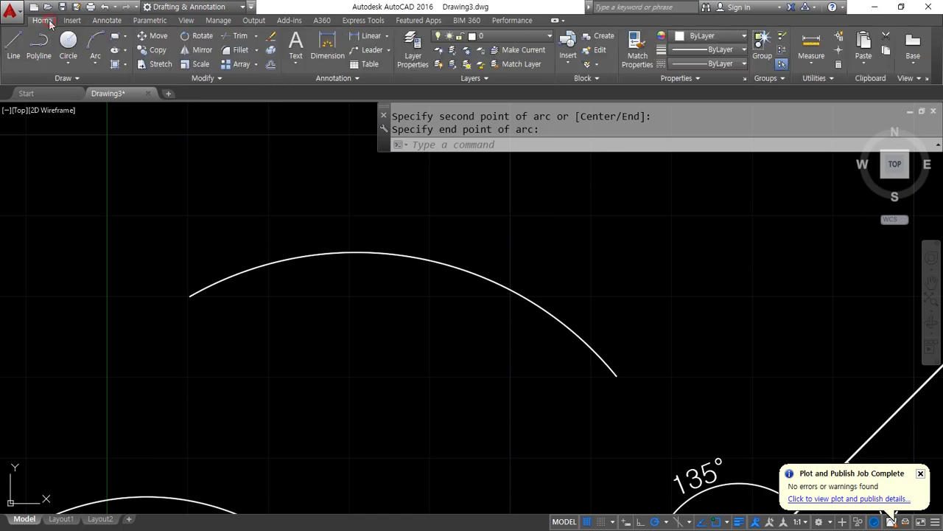
pyautogui.click(96, 68)
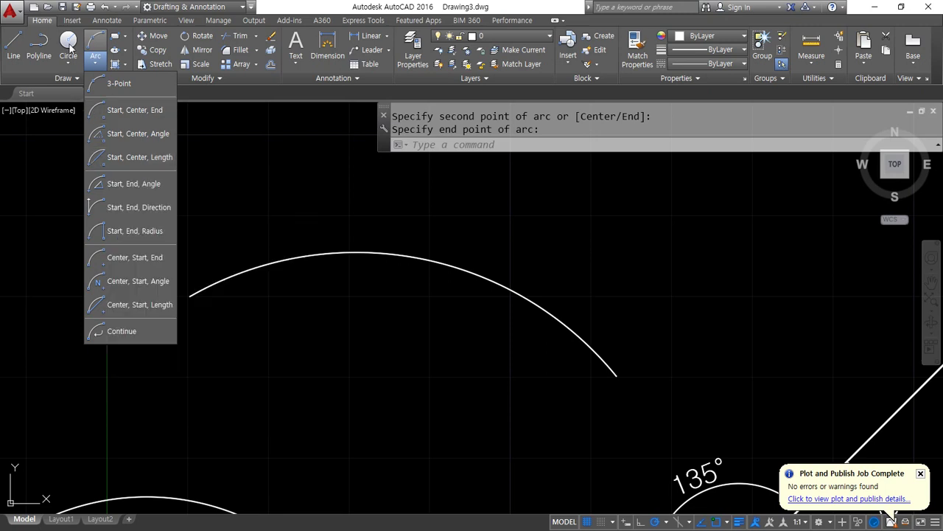
pyautogui.click(101, 23)
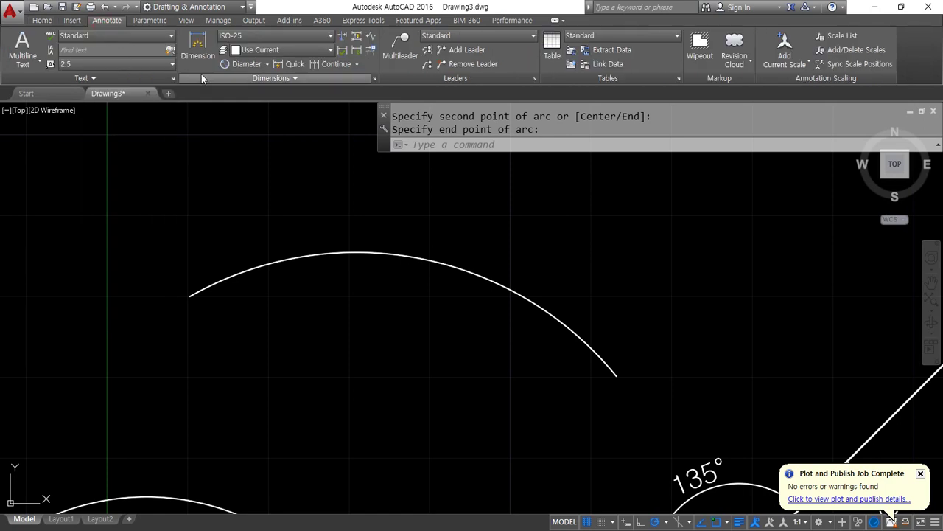
pyautogui.click(268, 65)
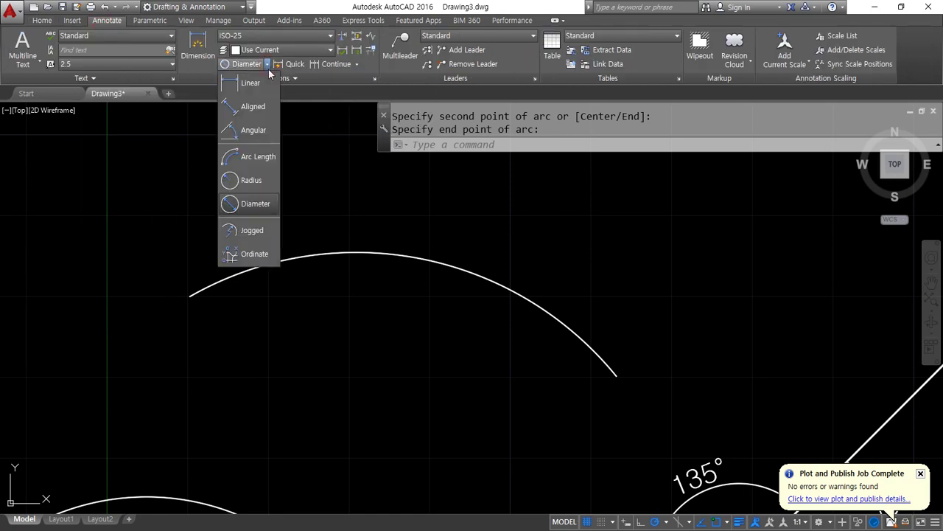
pyautogui.click(271, 157)
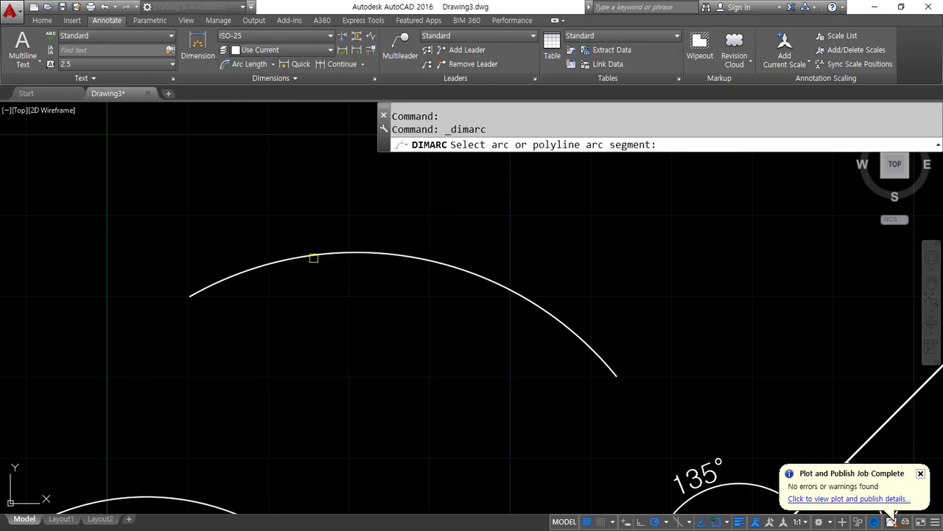
pyautogui.click(312, 255)
pyautogui.click(315, 214)
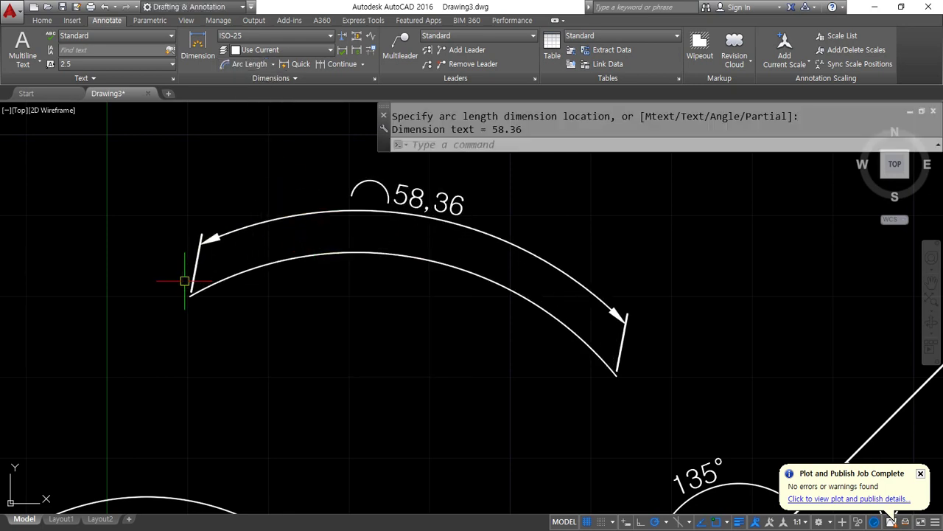
# - Add an aligned dimension between the arc's two endpoints, placing it above the arc length dimension
pyautogui.click(273, 64)
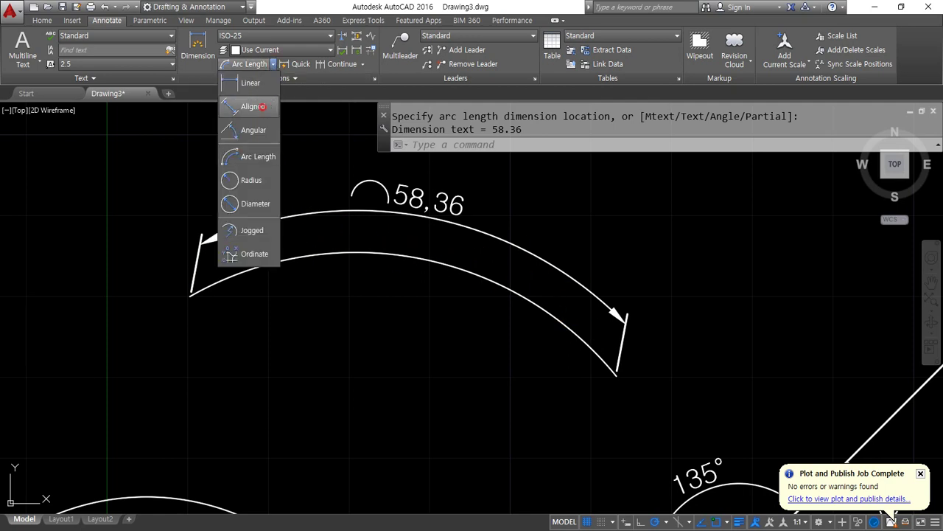
pyautogui.click(248, 164)
pyautogui.click(226, 273)
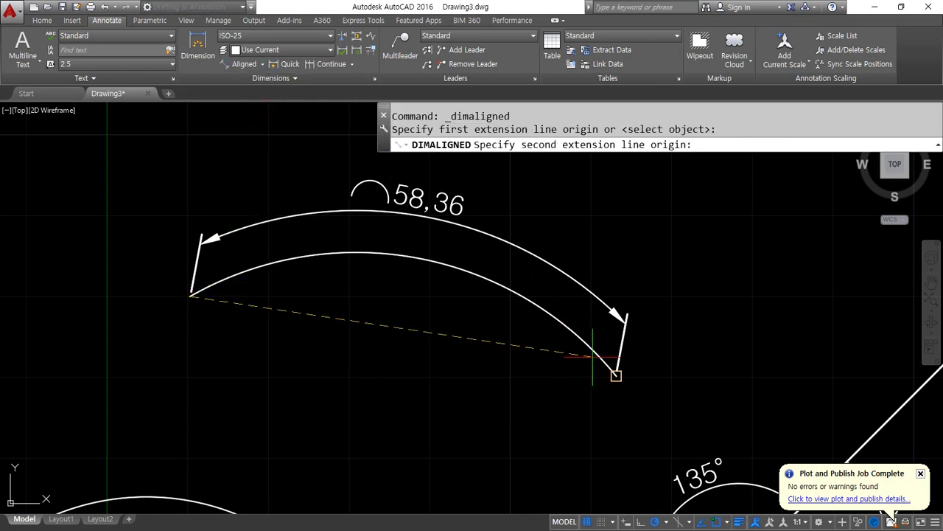
pyautogui.click(614, 374)
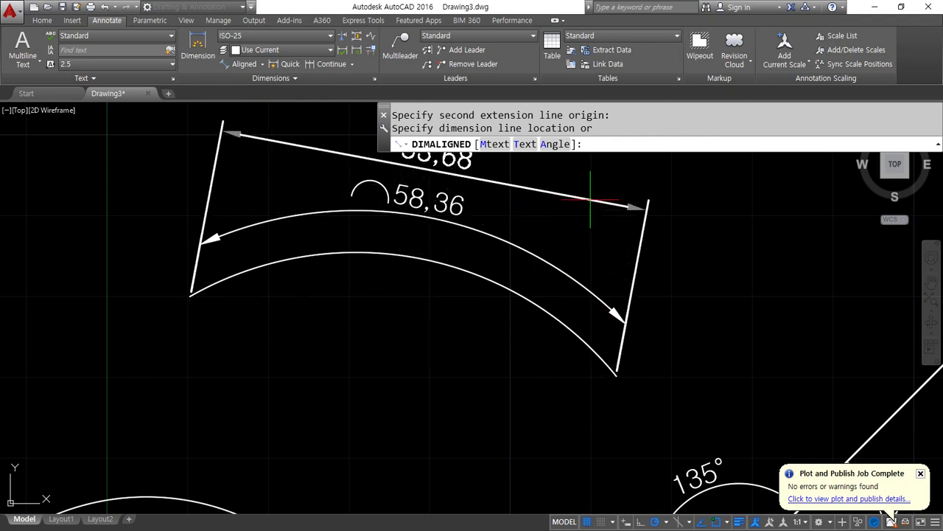
pyautogui.click(575, 196)
pyautogui.moveTo(426, 257)
pyautogui.mouseDown(button='middle')
pyautogui.moveTo(312, 319)
pyautogui.moveTo(339, 352)
pyautogui.mouseUp(button='middle')
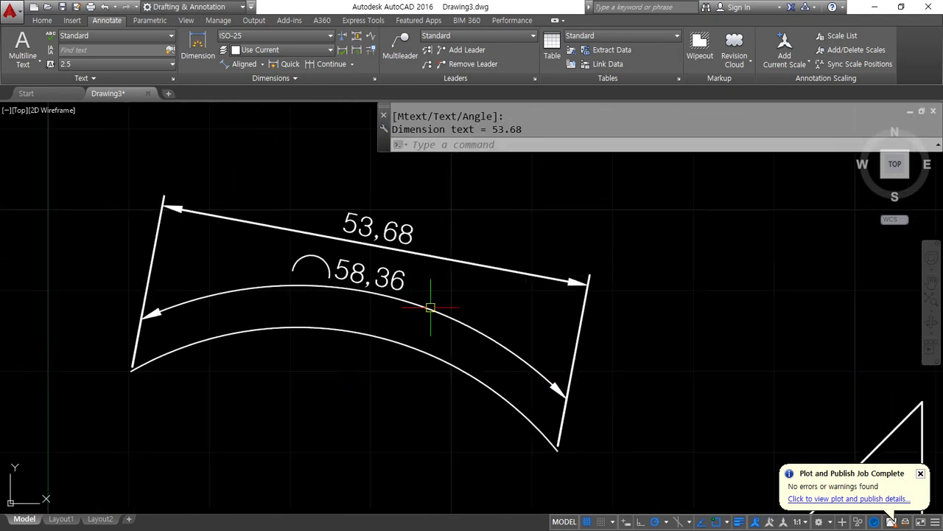
pyautogui.moveTo(395, 250)
pyautogui.mouseDown()
pyautogui.moveTo(415, 216)
pyautogui.moveTo(410, 244)
pyautogui.mouseUp()
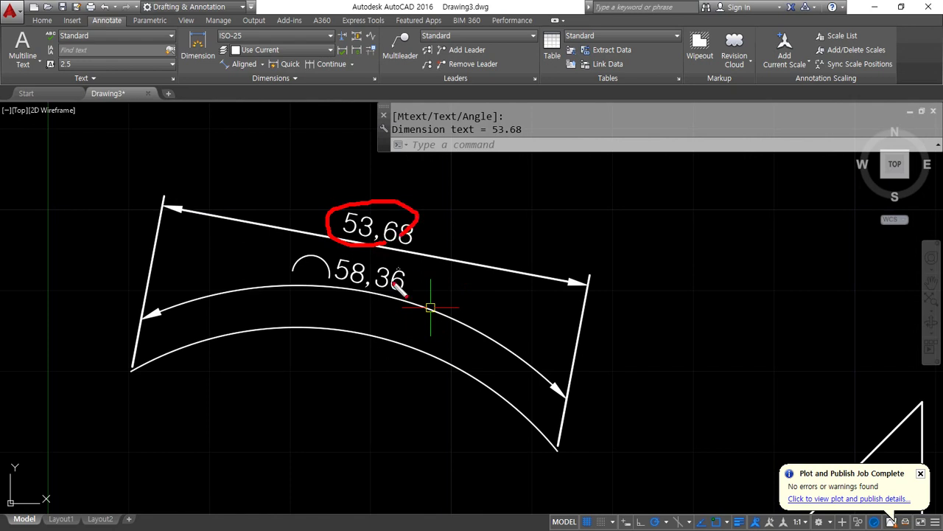
pyautogui.moveTo(381, 299)
pyautogui.mouseDown()
pyautogui.moveTo(340, 263)
pyautogui.moveTo(382, 296)
pyautogui.mouseUp()
pyautogui.press('Escape')
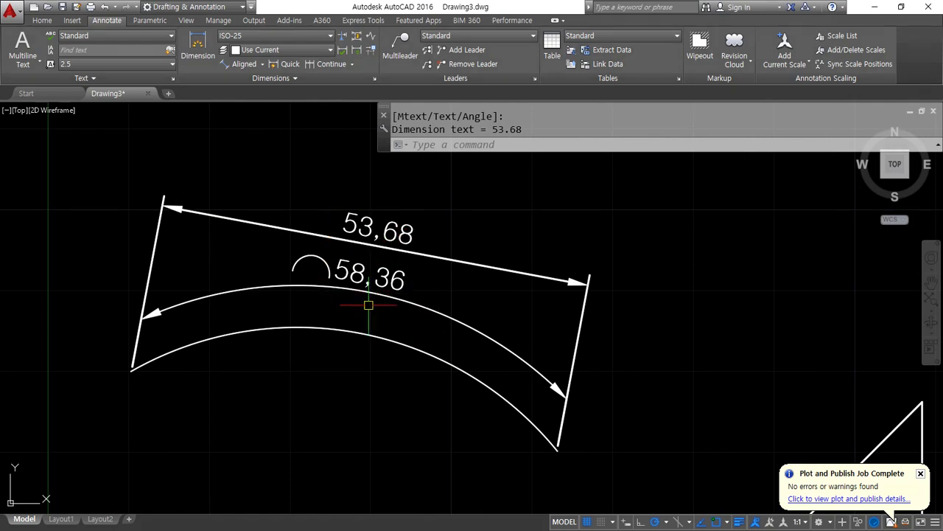
# - Erase the arc and both circles together with all of their dimensions
pyautogui.scroll(-4, 214, 336)
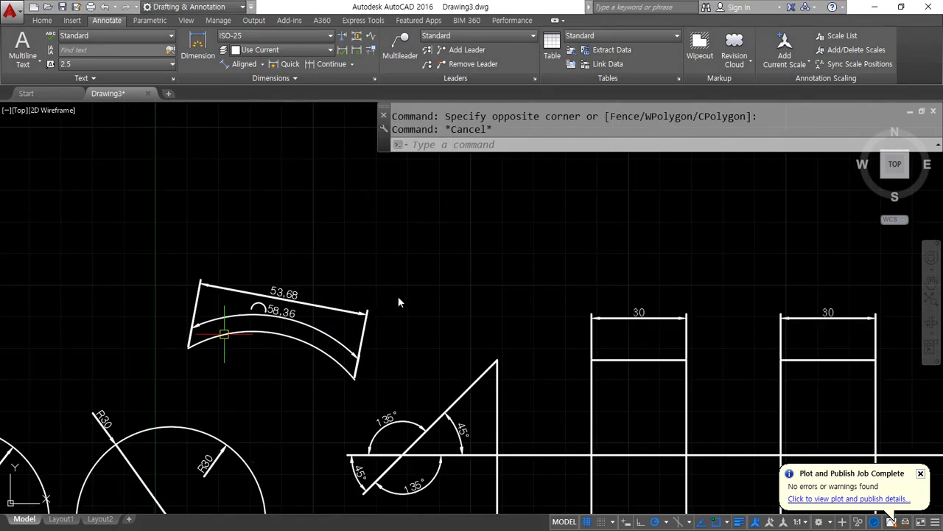
pyautogui.scroll(-2, 355, 311)
pyautogui.moveTo(363, 444); pyautogui.dragTo(582, 339, button='middle')
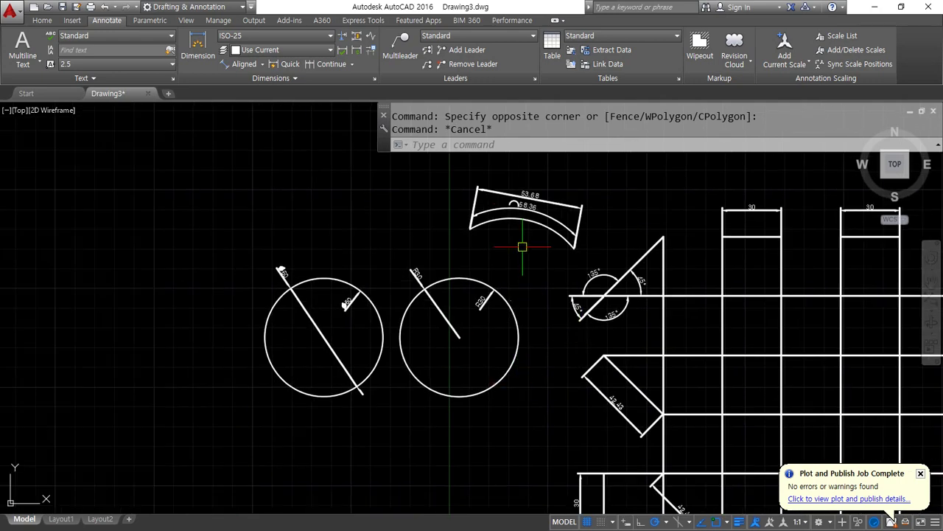
pyautogui.click(532, 169)
pyautogui.click(244, 444)
pyautogui.write('e')
pyautogui.press('Return')
# - Draw a wide, nearly flat three-point arc with a radius of about 1753 in the empty area left of the angular dimensions
pyautogui.scroll(2, 408, 288)
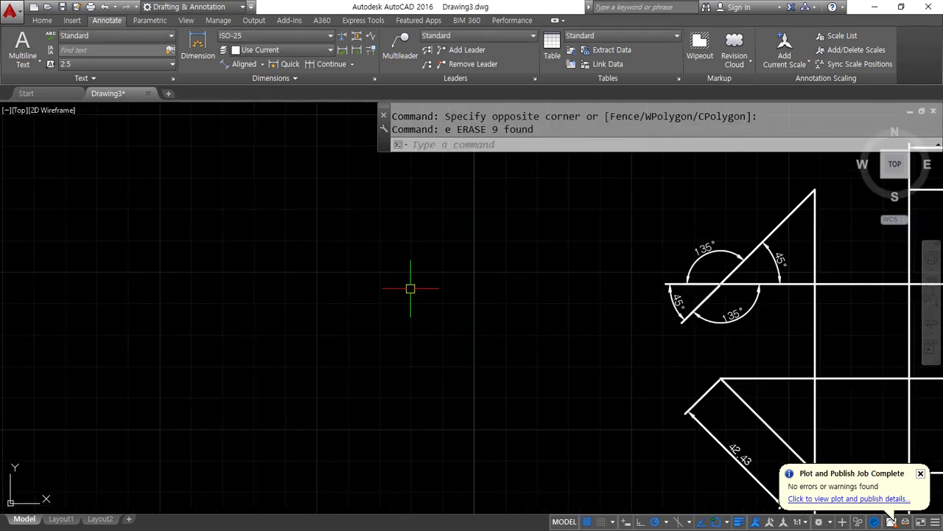
pyautogui.write('a')
pyautogui.press('Return')
pyautogui.click(474, 273)
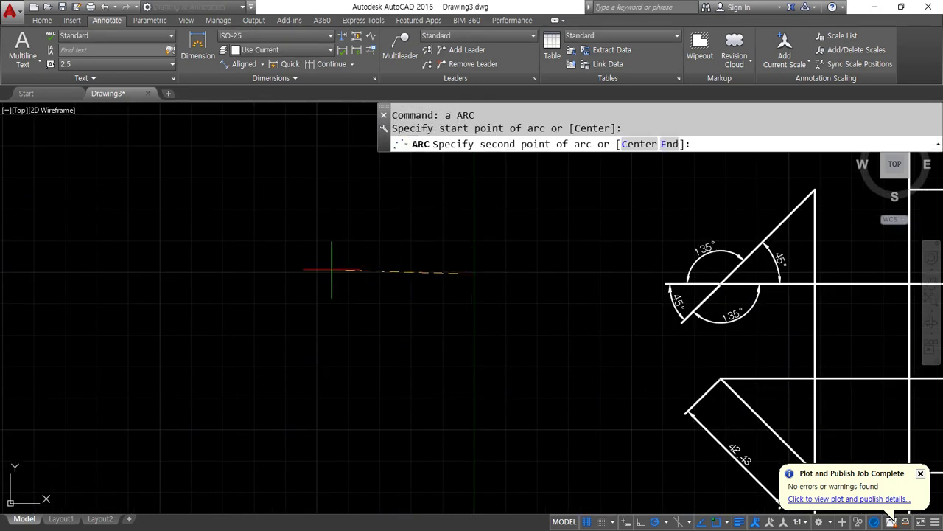
pyautogui.click(314, 269)
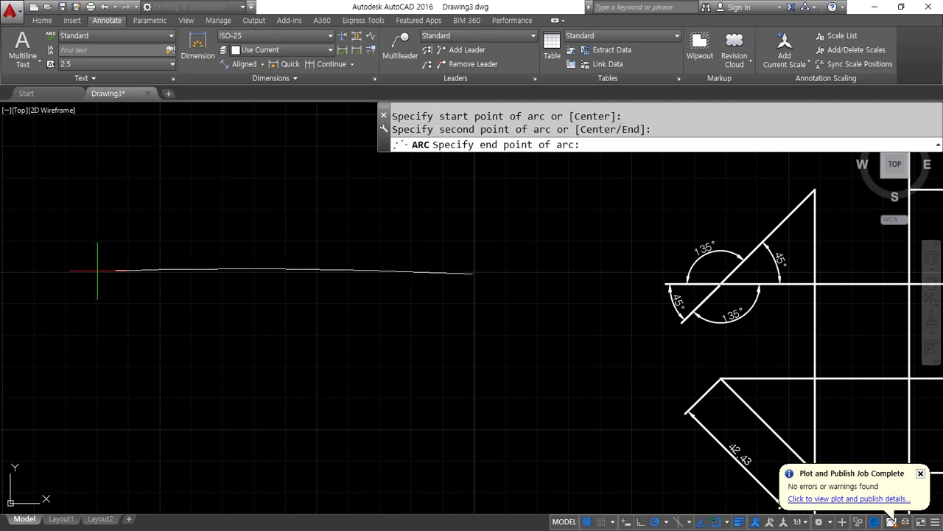
pyautogui.click(31, 270)
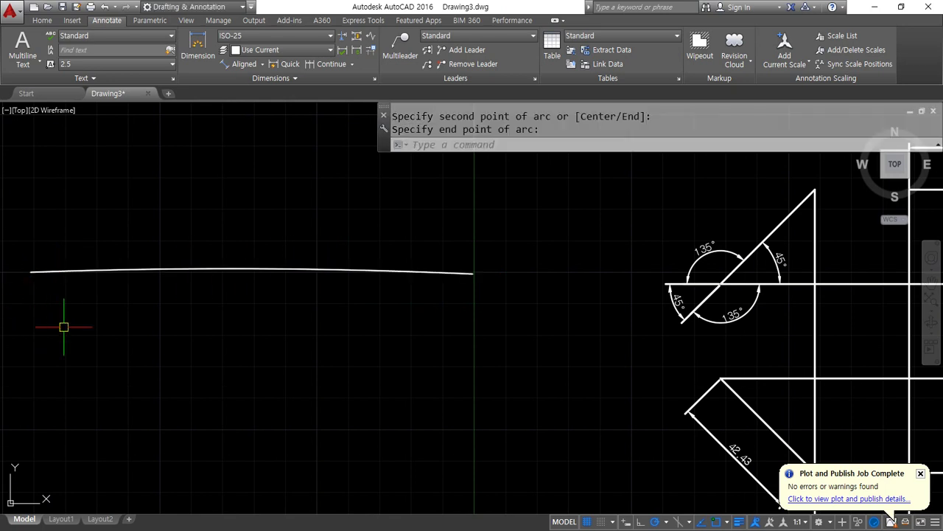
pyautogui.press('Escape')
pyautogui.moveTo(164, 323); pyautogui.dragTo(281, 345, button='middle')
pyautogui.click(392, 320)
pyautogui.click(294, 263)
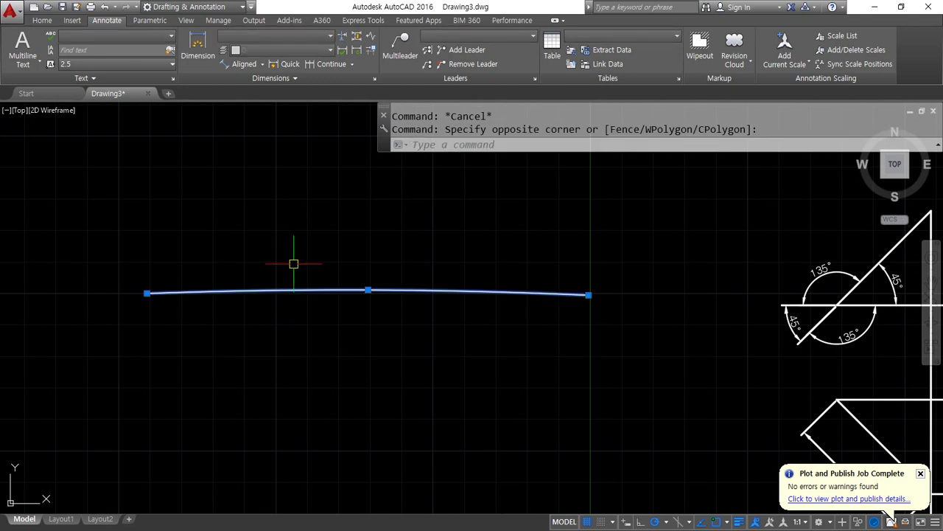
pyautogui.press('Escape')
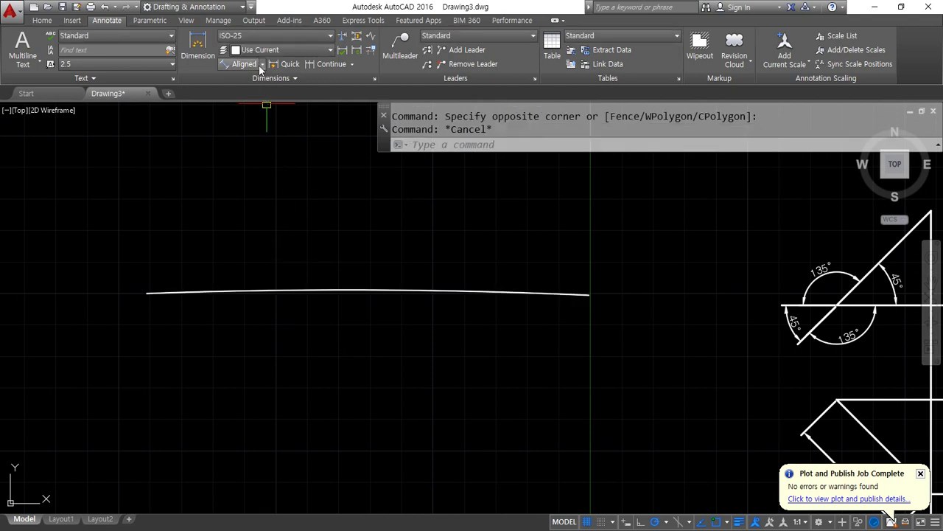
# - Add a radius dimension to the nearly flat arc, placing its text above the curve
pyautogui.click(262, 64)
pyautogui.click(247, 179)
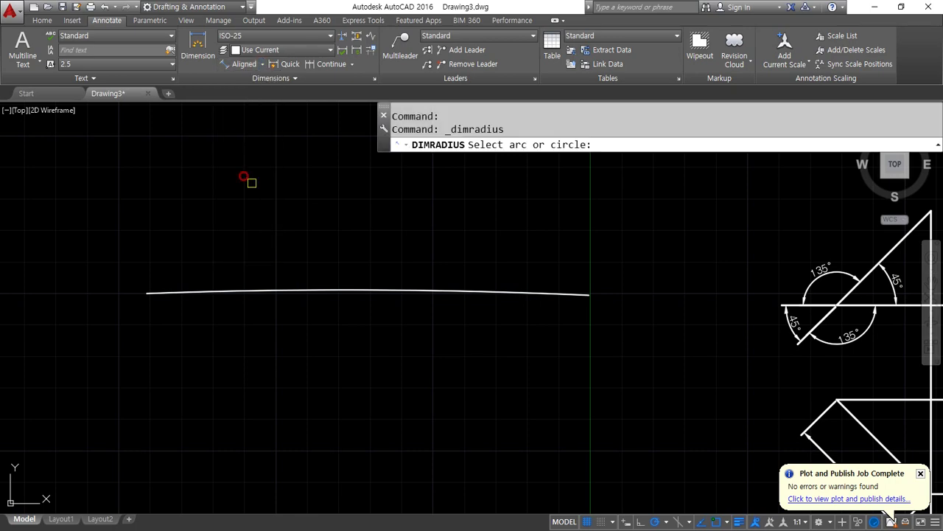
pyautogui.click(449, 290)
pyautogui.click(442, 221)
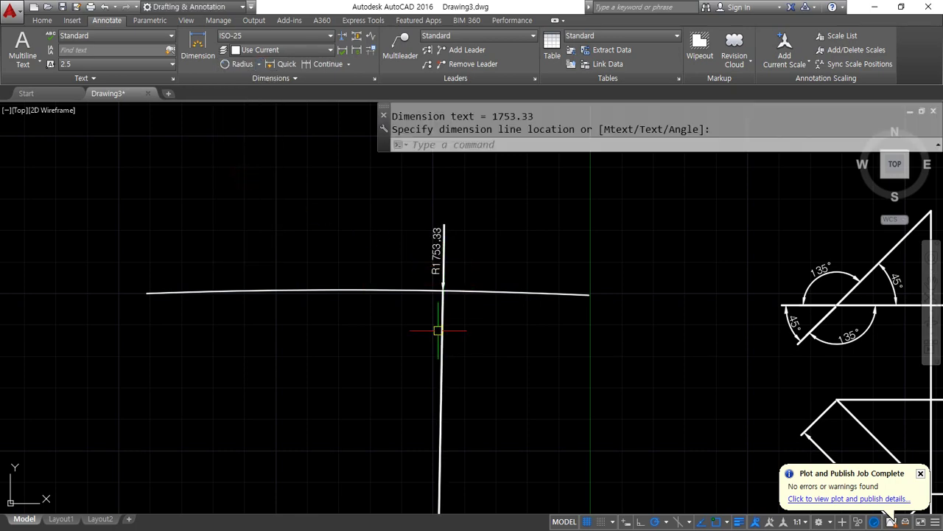
# - Examine how far the radius dimension line extends below the arc compared with the rest of the drawing
pyautogui.scroll(-2, 437, 329)
pyautogui.scroll(-6, 437, 330)
pyautogui.moveTo(411, 415); pyautogui.dragTo(397, 262, button='middle')
pyautogui.scroll(-4, 397, 264)
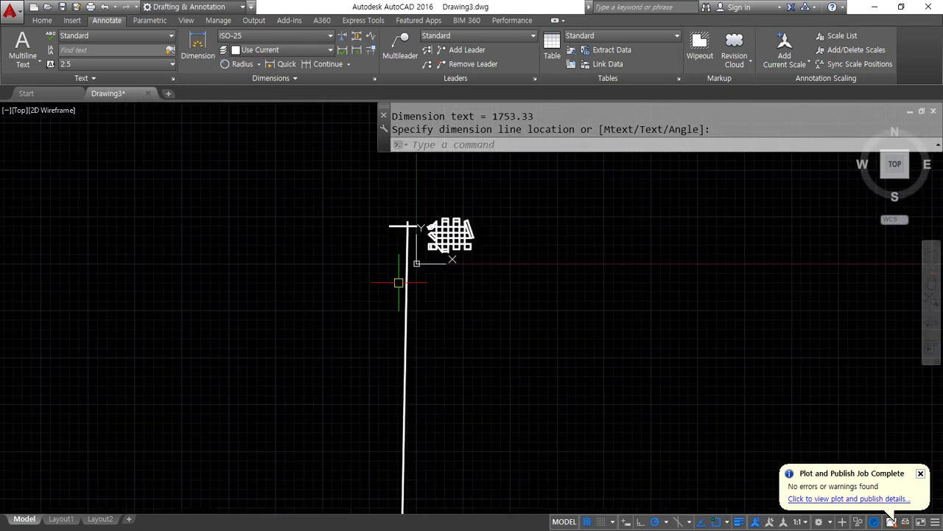
pyautogui.moveTo(380, 409); pyautogui.dragTo(372, 302, button='middle')
pyautogui.scroll(-4, 372, 310)
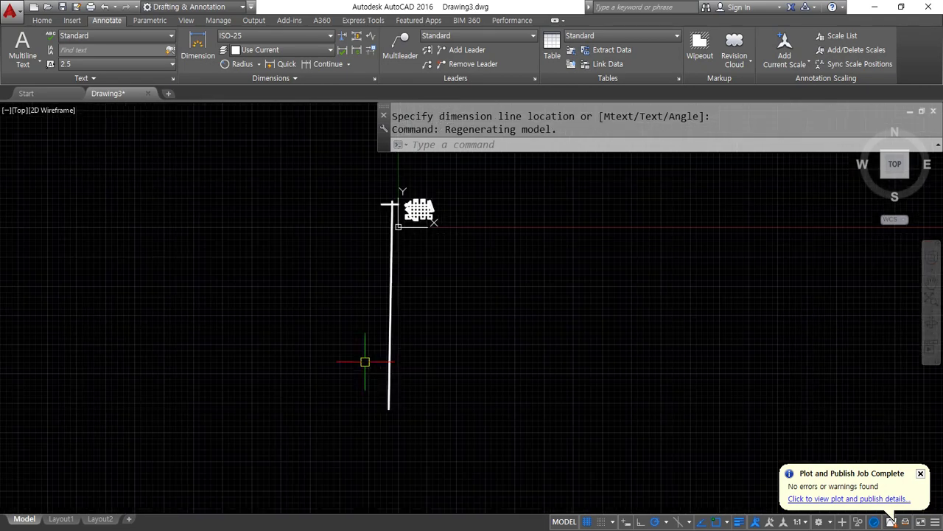
pyautogui.scroll(2, 373, 292)
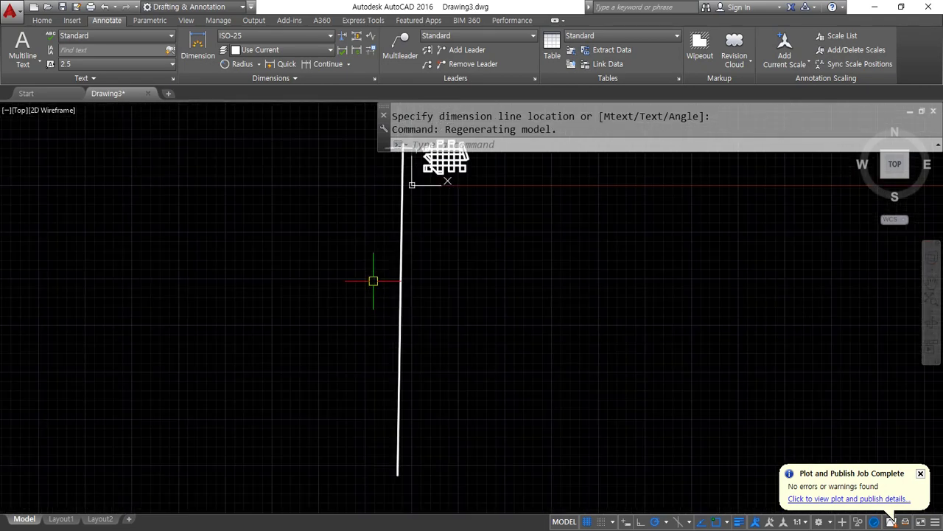
pyautogui.moveTo(373, 278); pyautogui.dragTo(361, 352, button='middle')
pyautogui.scroll(3, 364, 305)
pyautogui.moveTo(376, 169); pyautogui.dragTo(371, 316, button='middle')
pyautogui.scroll(3, 371, 317)
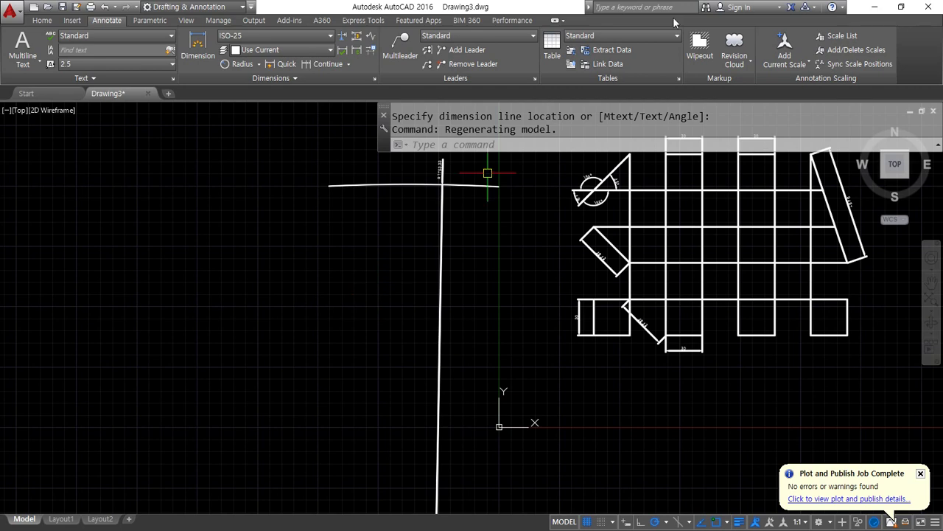
# - Add a second radius dimension near the arc's right end, placing its text below the curve
pyautogui.click(229, 66)
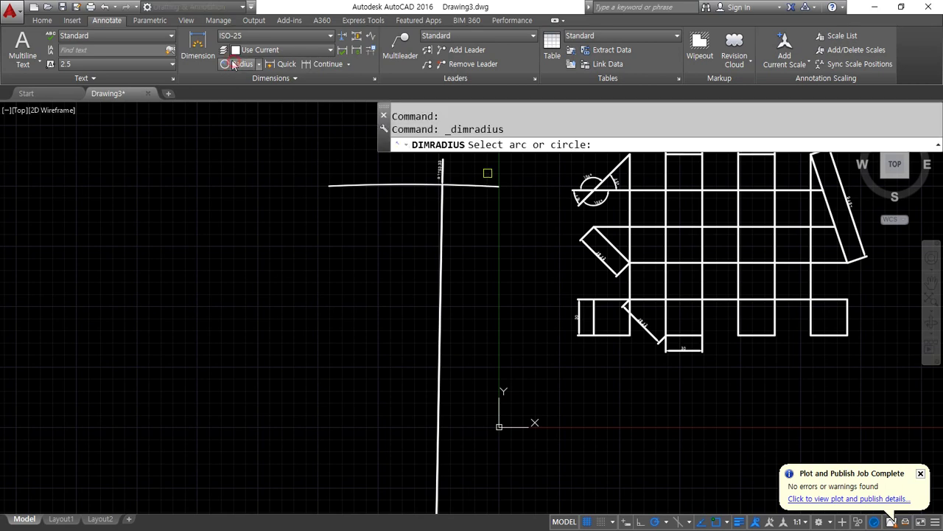
pyautogui.scroll(4, 443, 209)
pyautogui.moveTo(514, 196); pyautogui.dragTo(495, 358, button='middle')
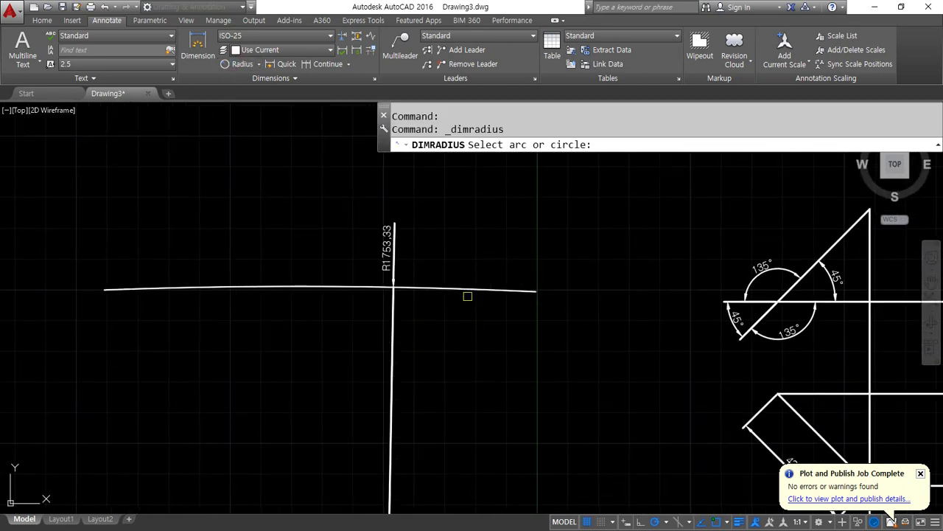
pyautogui.click(465, 290)
pyautogui.click(463, 325)
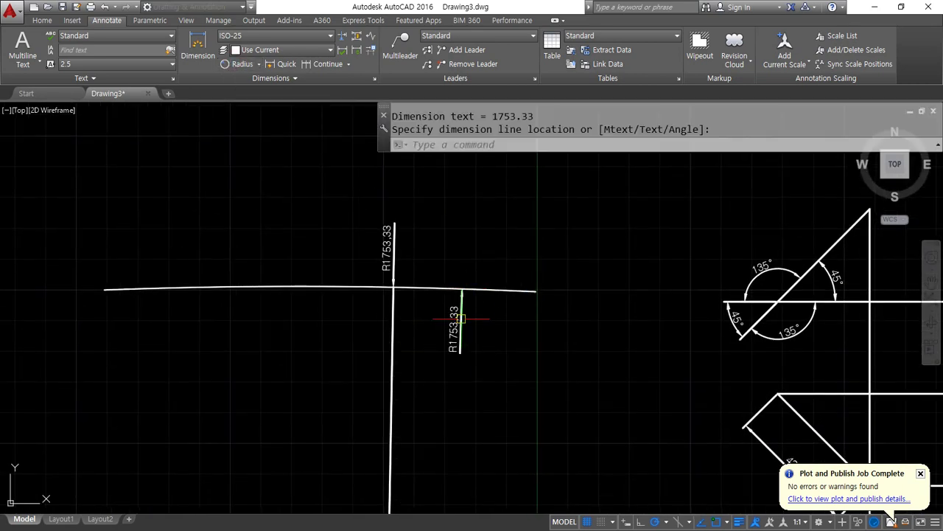
pyautogui.scroll(2, 471, 372)
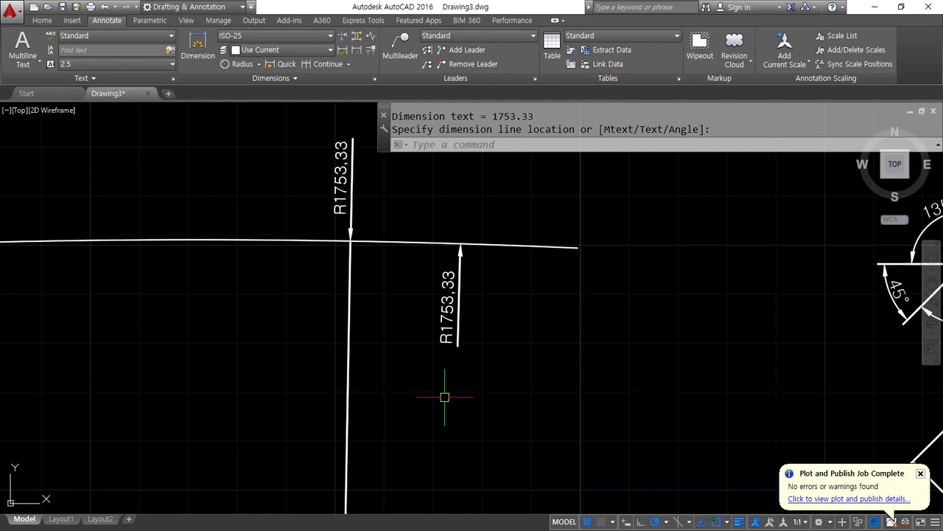
# - Add a jogged radius dimension to the left half of the nearly flat arc, with its centre override and jog below the curve
pyautogui.click(260, 64)
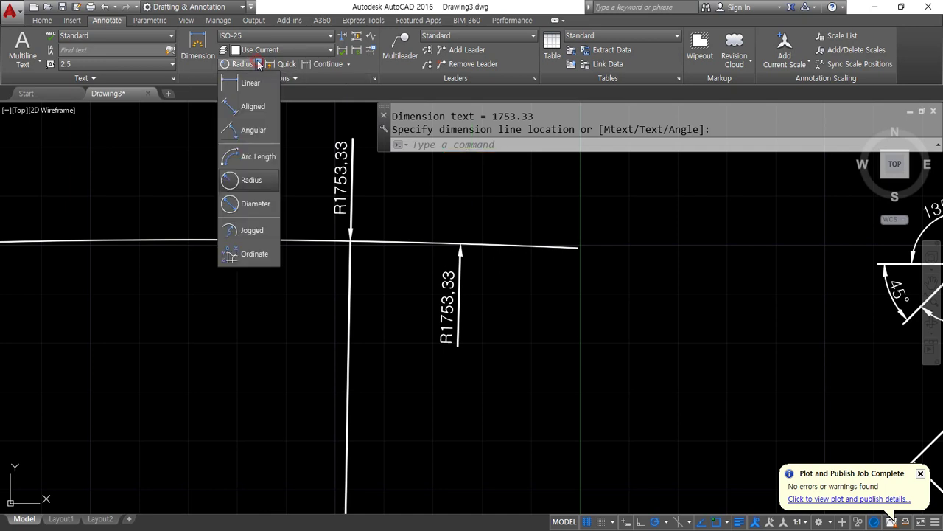
pyautogui.click(261, 231)
pyautogui.click(246, 240)
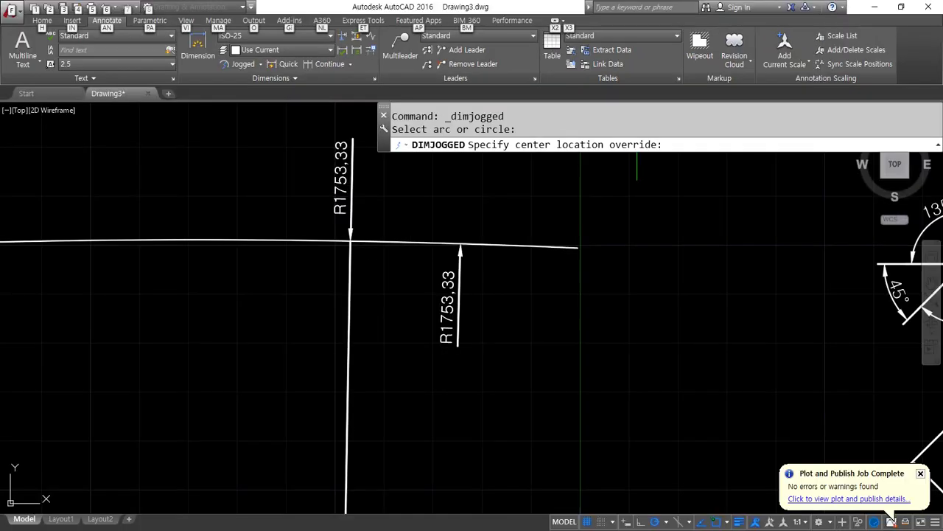
pyautogui.moveTo(200, 378)
pyautogui.mouseDown(button='middle')
pyautogui.moveTo(305, 353)
pyautogui.moveTo(368, 353)
pyautogui.mouseUp(button='middle')
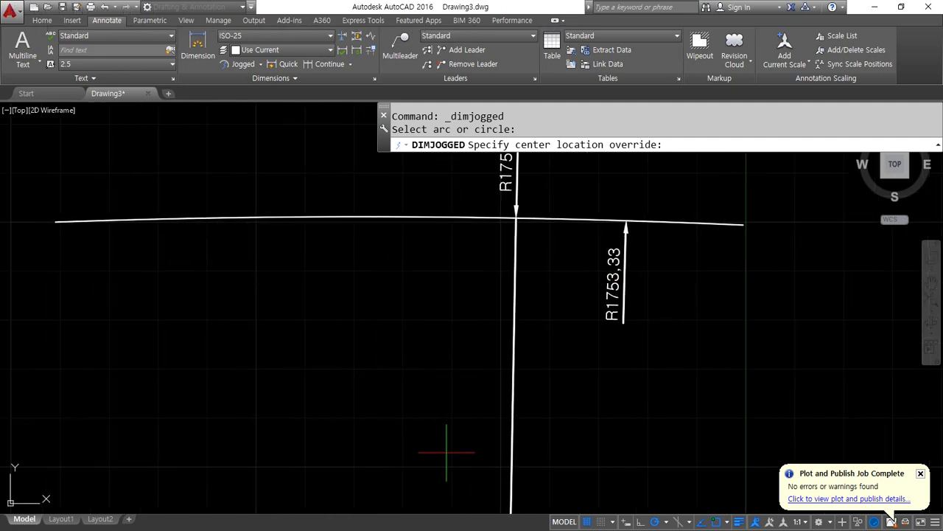
pyautogui.click(302, 416)
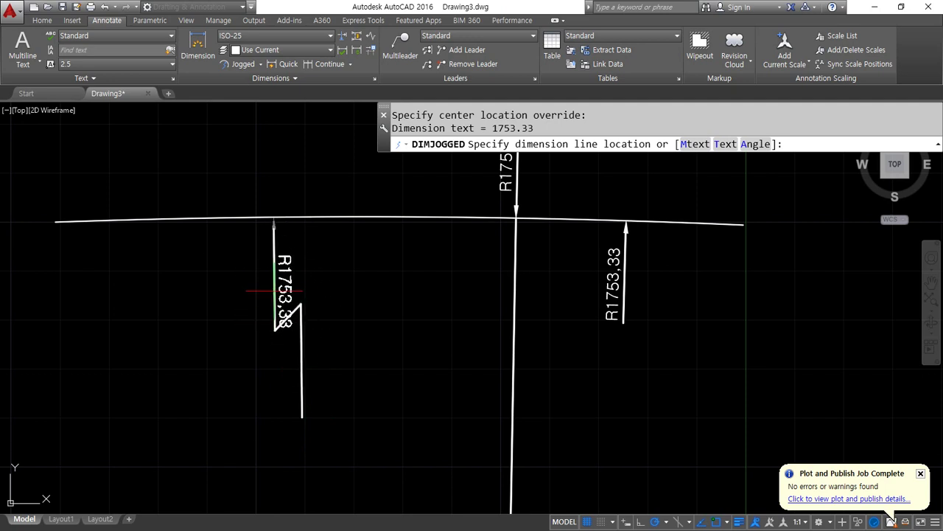
pyautogui.click(275, 298)
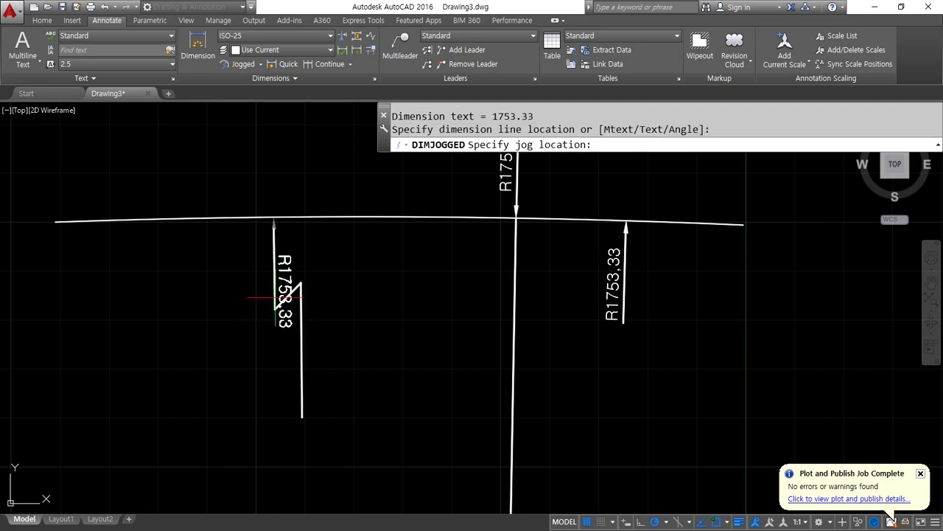
pyautogui.click(274, 350)
pyautogui.scroll(2, 221, 344)
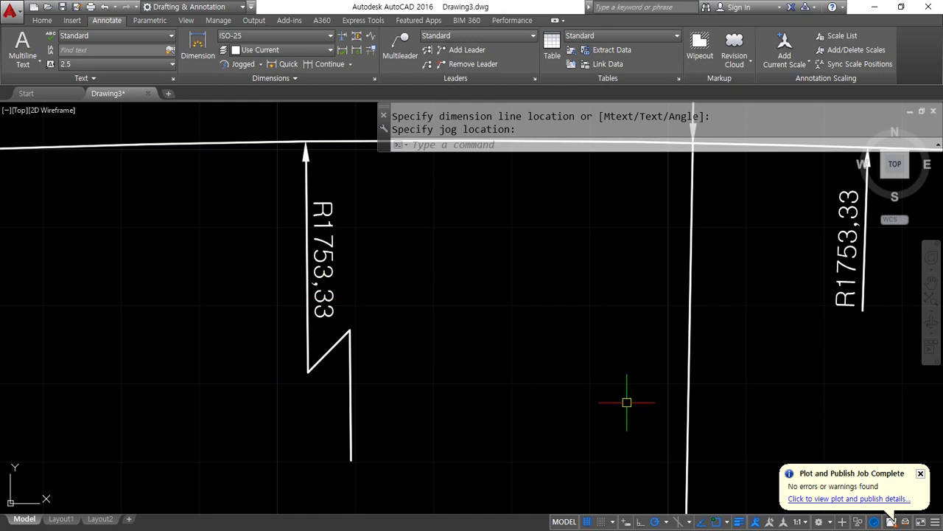
# - Compare the two plain radius dimensions on the arc with the jogged one, highlighting both plain dimensions and then releasing the selection
pyautogui.moveTo(626, 396); pyautogui.dragTo(279, 516, button='middle')
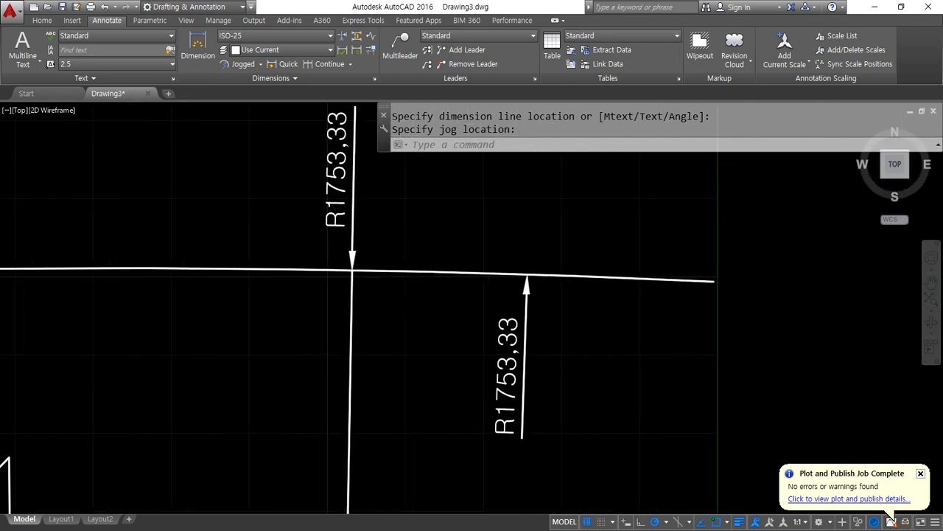
pyautogui.click(371, 202)
pyautogui.click(324, 213)
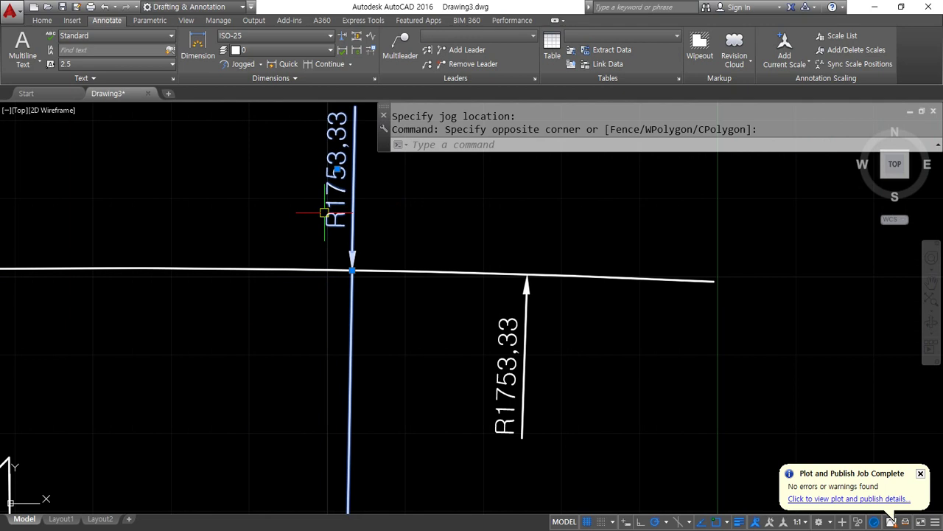
pyautogui.moveTo(417, 275); pyautogui.dragTo(378, 219, button='middle')
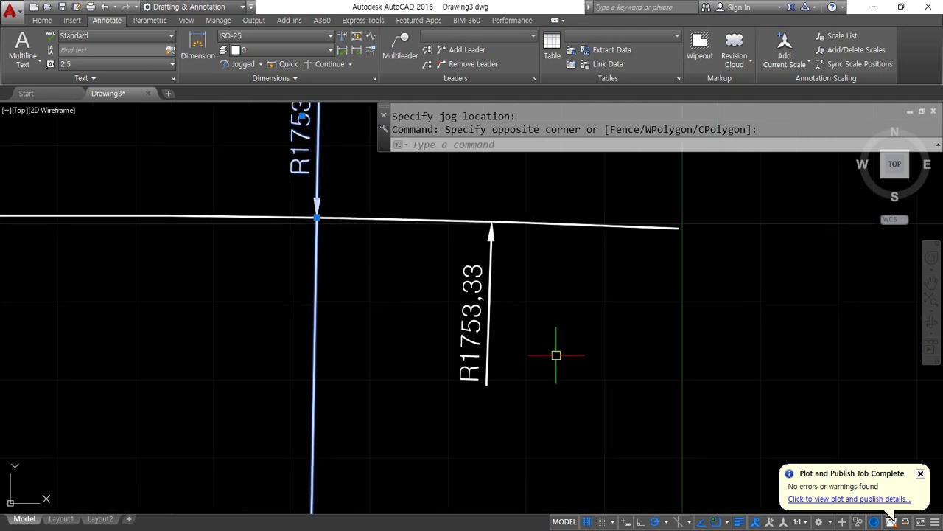
pyautogui.click(537, 340)
pyautogui.click(444, 423)
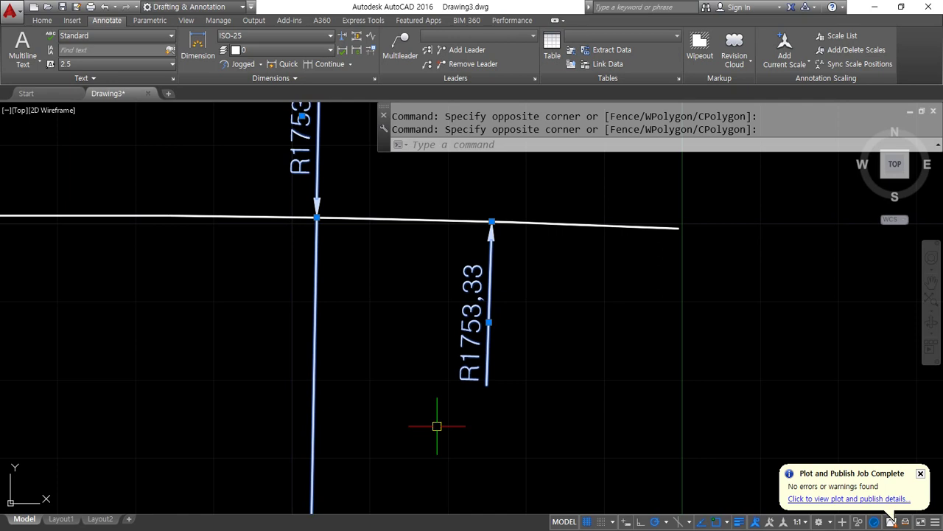
pyautogui.press('Escape')
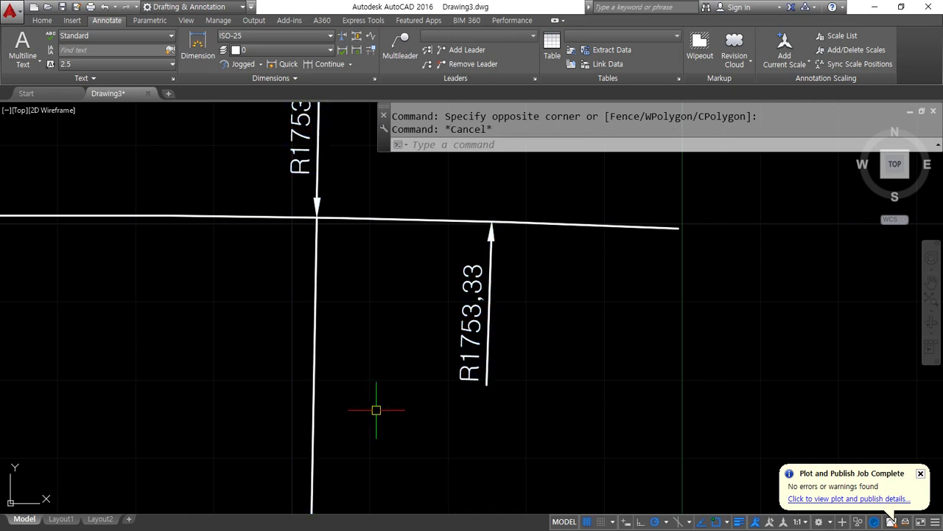
pyautogui.moveTo(225, 349); pyautogui.dragTo(575, 331, button='middle')
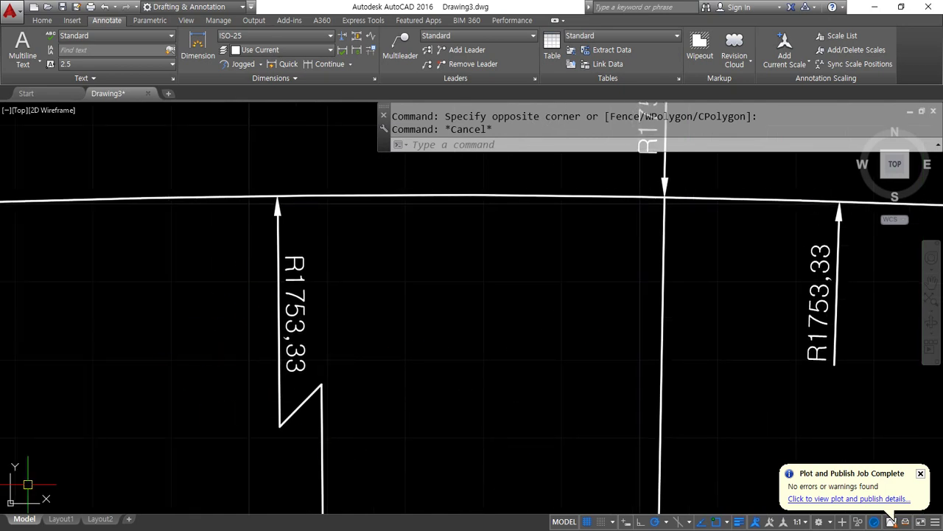
# - Switch to the browser and open the post "기초 예제(Offset, TRim, EXtend)" from the 캐드캠프 cafe's article list
pyautogui.hotkey('alt', 'Tab')
pyautogui.click(87, 63)
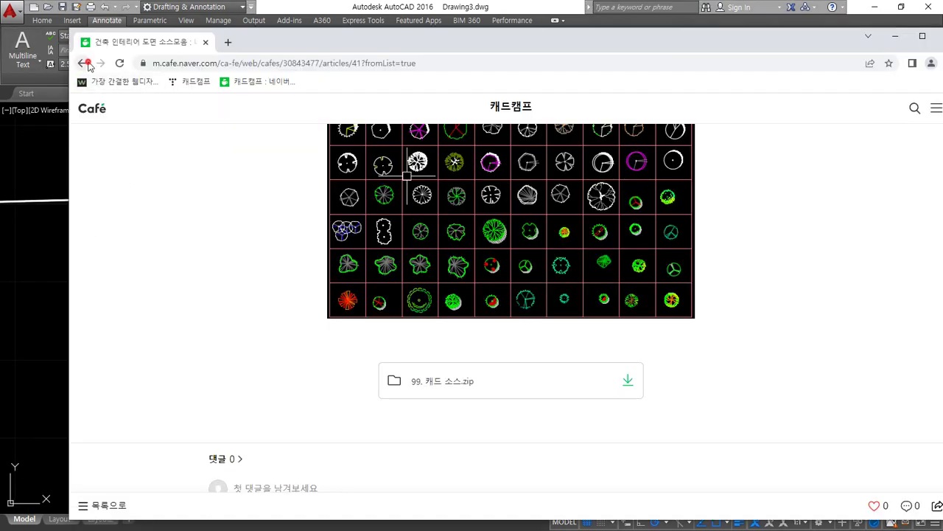
pyautogui.scroll(-15, 364, 340)
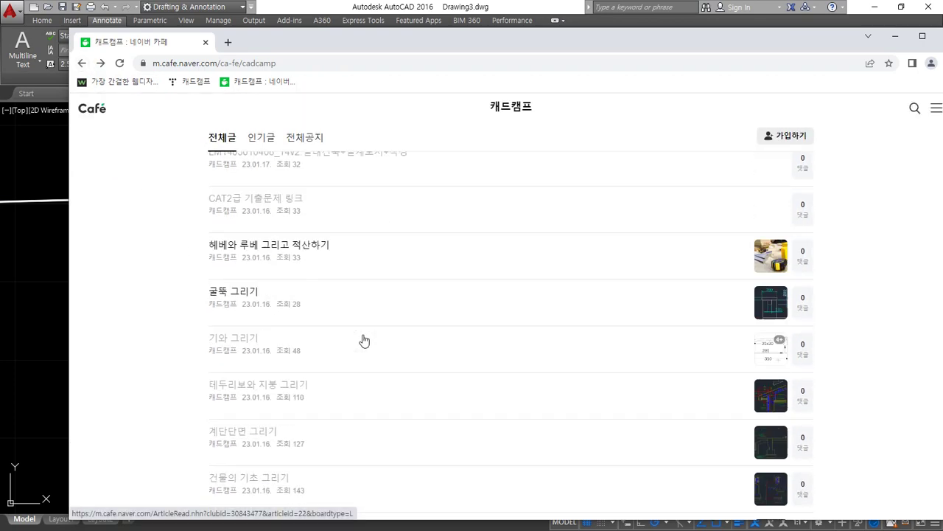
pyautogui.scroll(-10, 364, 340)
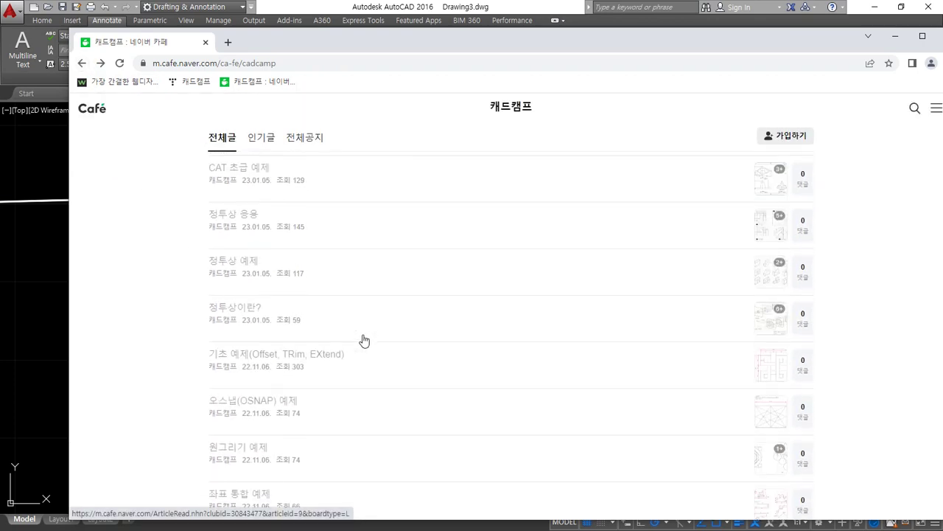
pyautogui.scroll(-1, 364, 340)
pyautogui.click(331, 305)
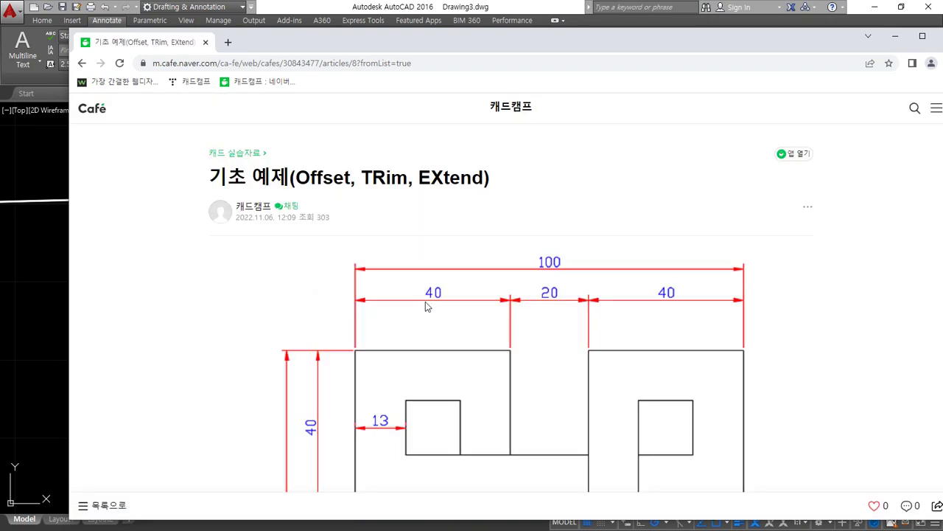
# - Find the practice drawing with the jogged R50 dimension in the post and examine how it is placed
pyautogui.scroll(-15, 426, 306)
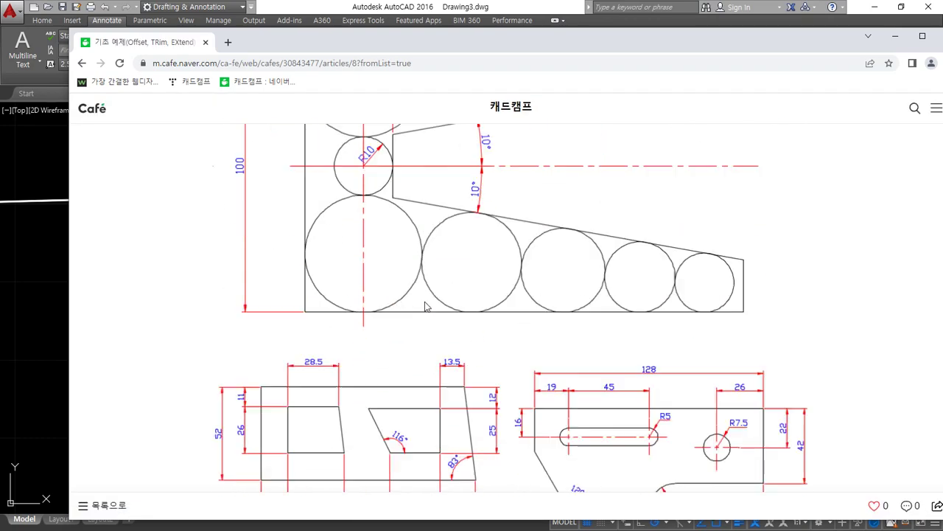
pyautogui.scroll(-15, 425, 306)
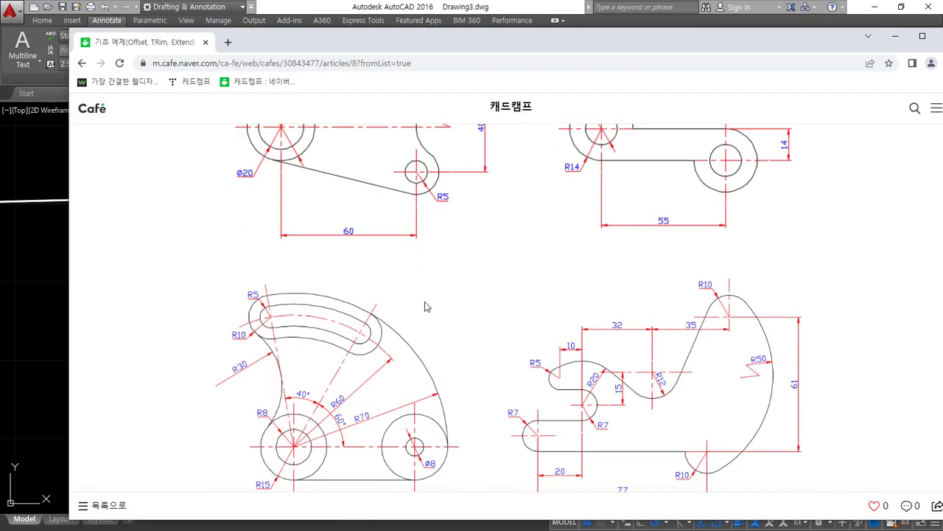
pyautogui.scroll(-3, 425, 306)
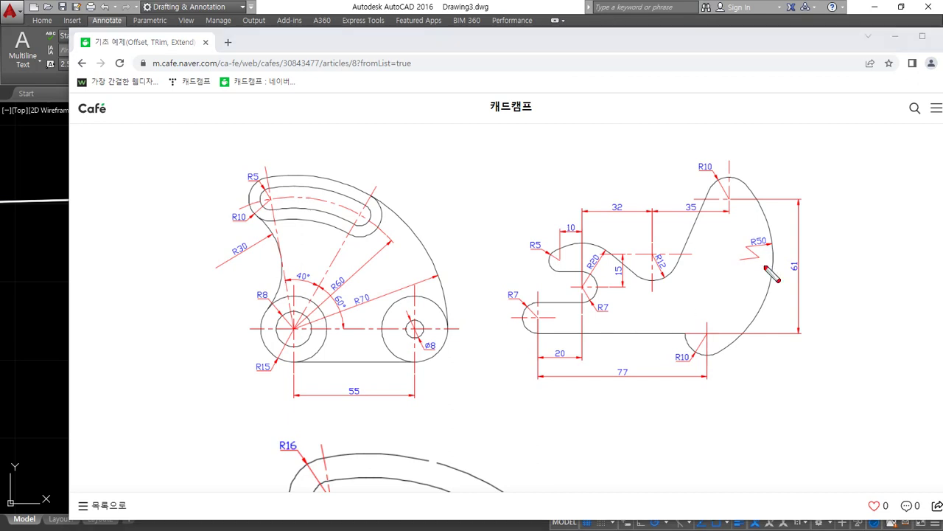
pyautogui.moveTo(766, 268)
pyautogui.mouseDown()
pyautogui.moveTo(733, 259)
pyautogui.moveTo(788, 252)
pyautogui.mouseUp()
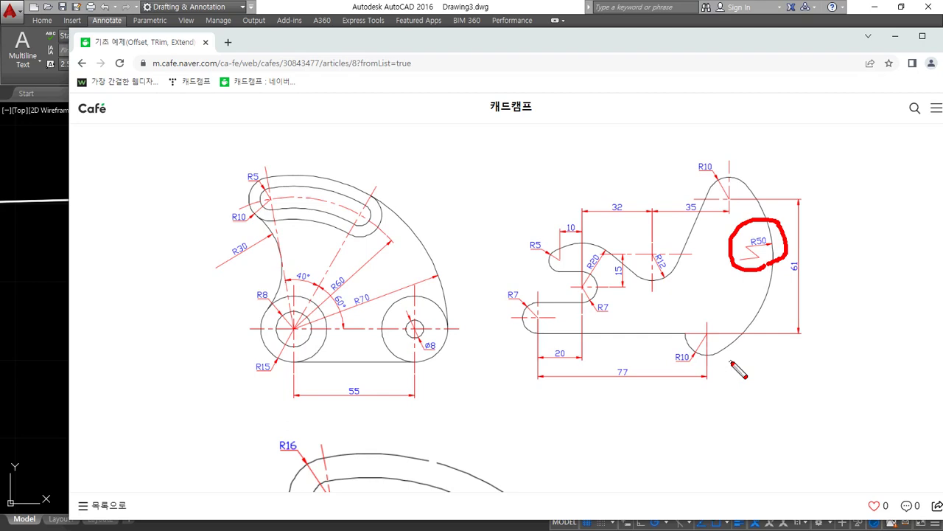
pyautogui.press('Escape')
# - Examine the jogged R70 dimension on the pointed oval part further down the post
pyautogui.scroll(-7, 615, 340)
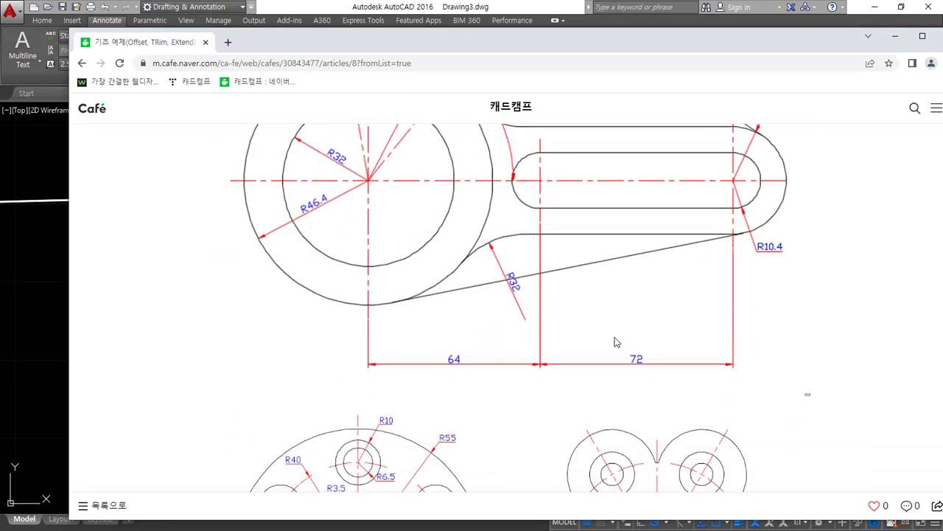
pyautogui.scroll(-7, 616, 341)
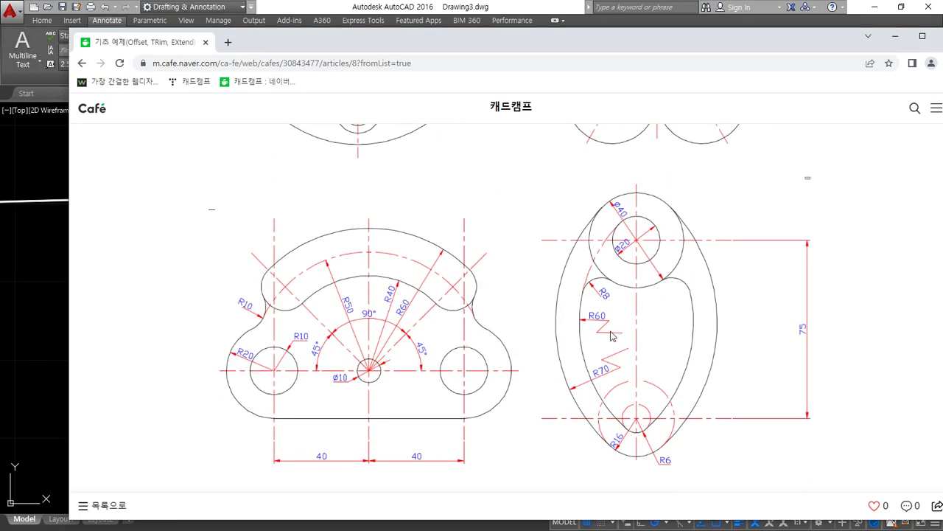
pyautogui.hotkey('ctrl', '2')
pyautogui.moveTo(586, 398)
pyautogui.mouseDown()
pyautogui.moveTo(549, 387)
pyautogui.moveTo(616, 363)
pyautogui.moveTo(611, 390)
pyautogui.mouseUp()
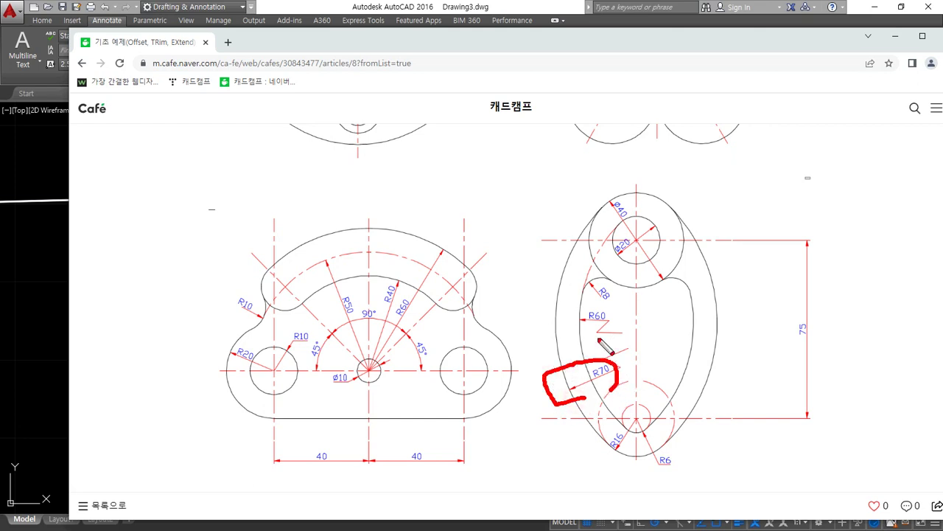
pyautogui.moveTo(605, 348)
pyautogui.mouseDown()
pyautogui.moveTo(598, 308)
pyautogui.moveTo(621, 367)
pyautogui.mouseUp()
pyautogui.press('Escape')
# - Examine the two jogged R120 dimensions and the jogged R100 dimension on the curved bracket drawing
pyautogui.scroll(-3, 540, 353)
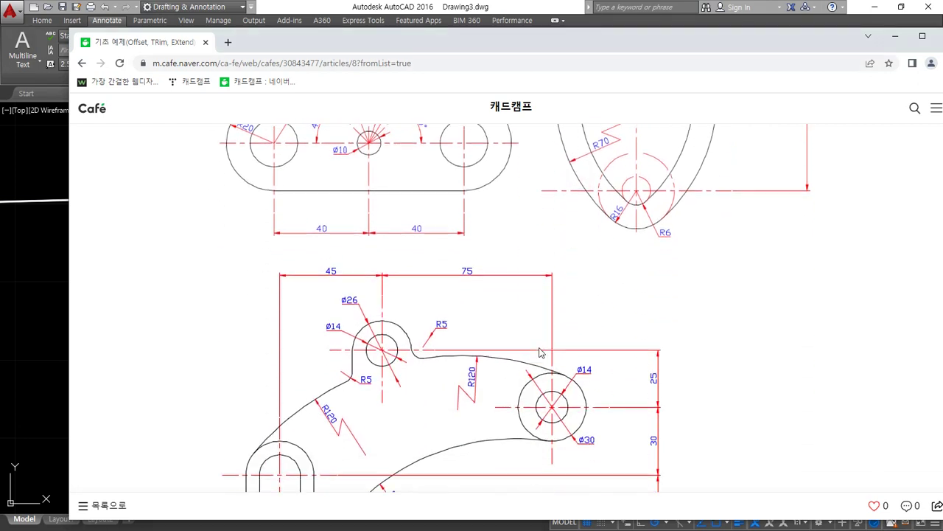
pyautogui.scroll(-2, 541, 353)
pyautogui.hotkey('ctrl', '2')
pyautogui.moveTo(485, 293)
pyautogui.mouseDown()
pyautogui.moveTo(471, 237)
pyautogui.moveTo(488, 278)
pyautogui.mouseUp()
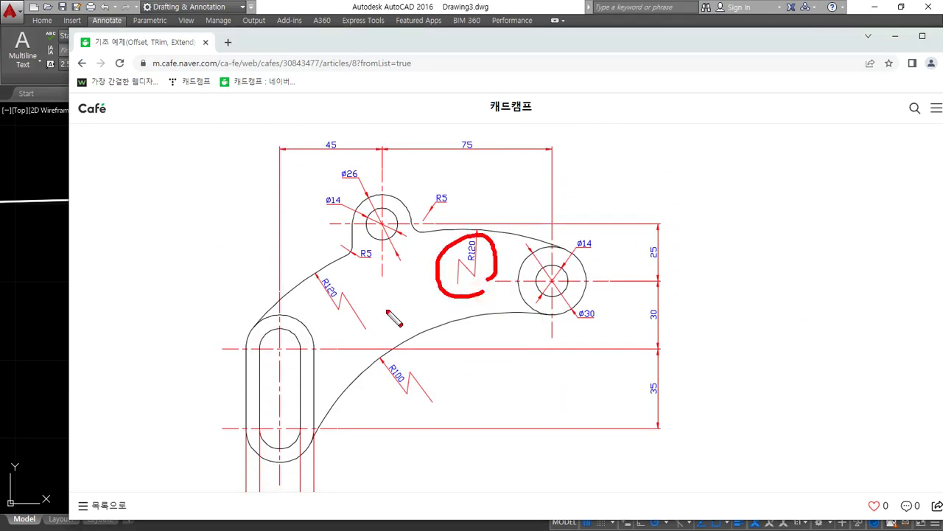
pyautogui.moveTo(342, 322)
pyautogui.mouseDown()
pyautogui.moveTo(319, 284)
pyautogui.moveTo(359, 327)
pyautogui.mouseUp()
pyautogui.moveTo(415, 398)
pyautogui.mouseDown()
pyautogui.moveTo(366, 368)
pyautogui.moveTo(434, 399)
pyautogui.mouseUp()
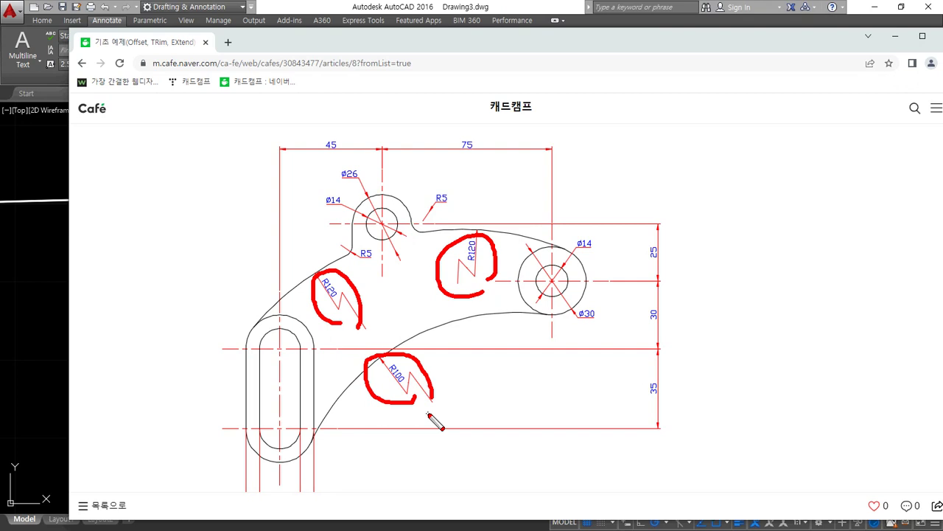
pyautogui.press('Escape')
# - Switch back to AutoCAD and draw crossing horizontal and vertical construction lines in the empty area above the dimensioned squares
pyautogui.click(427, 6)
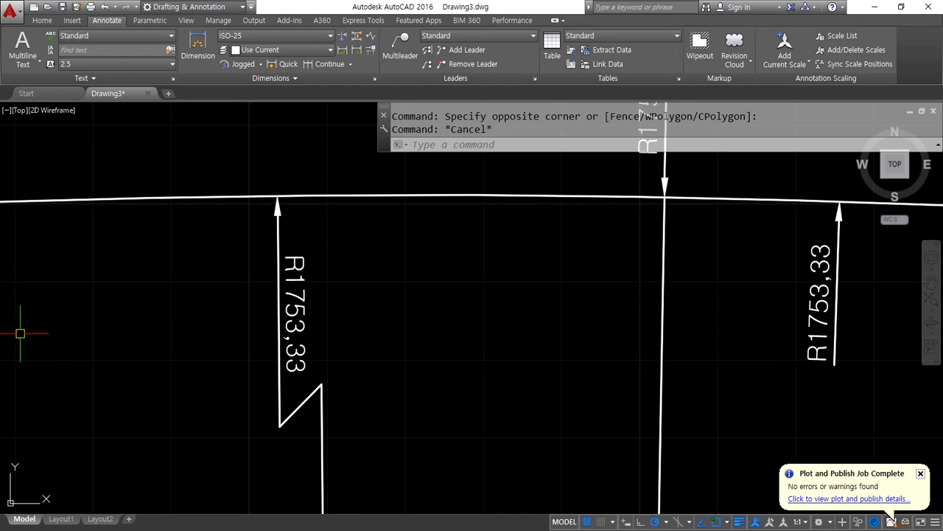
pyautogui.scroll(-2, 393, 379)
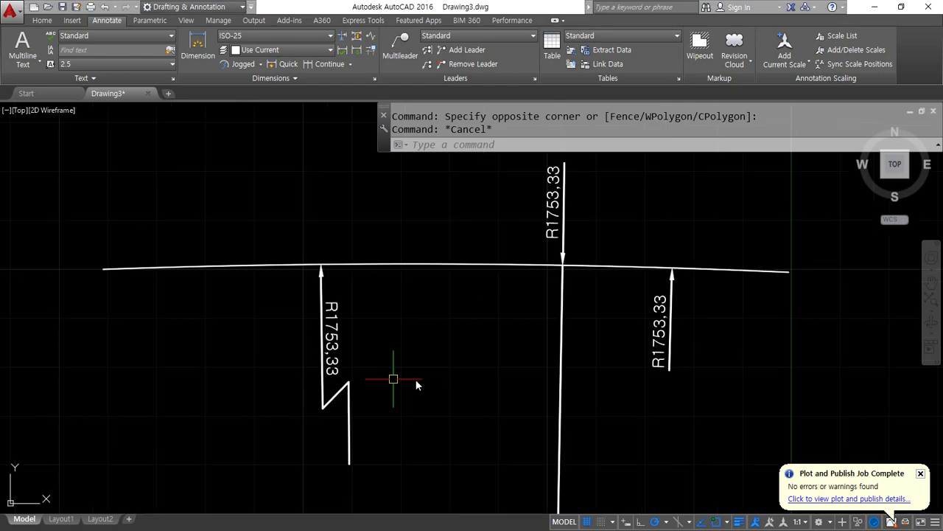
pyautogui.scroll(-6, 417, 381)
pyautogui.moveTo(471, 277); pyautogui.dragTo(302, 364, button='middle')
pyautogui.scroll(2, 379, 290)
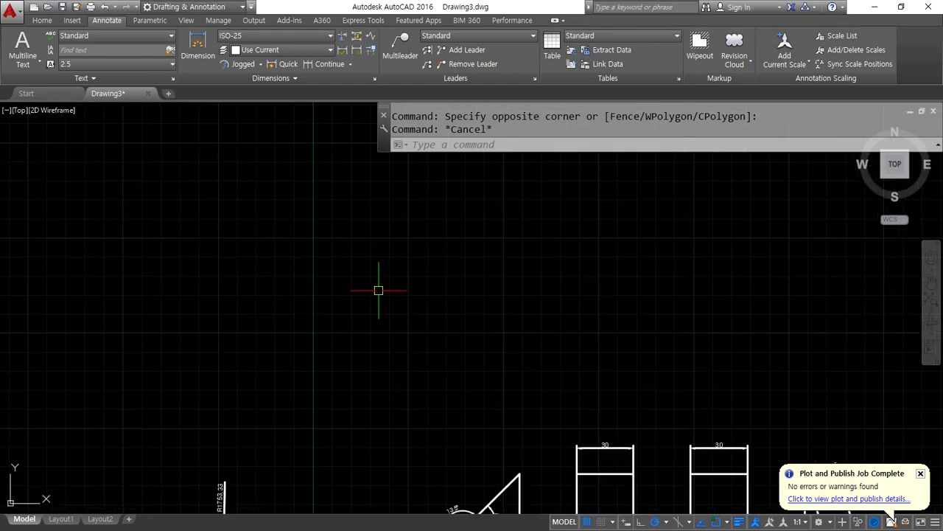
pyautogui.write('xl')
pyautogui.press('Return')
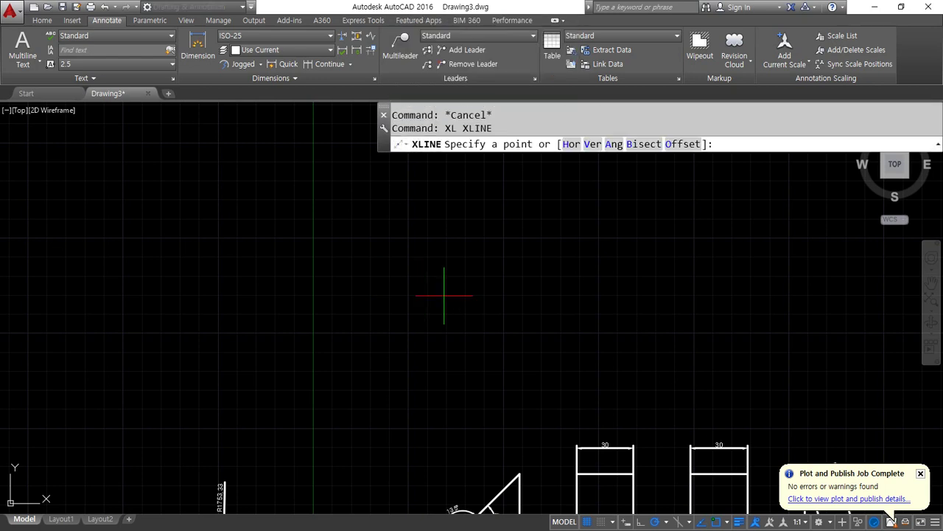
pyautogui.click(444, 296)
pyautogui.click(491, 295)
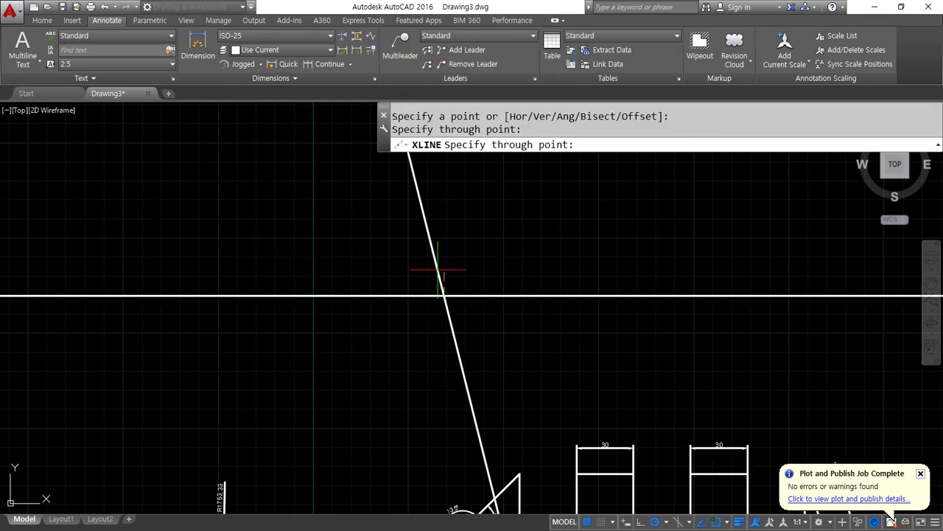
pyautogui.click(444, 268)
pyautogui.press('Return')
# - Offset the horizontal construction line by 10 both upward and downward
pyautogui.scroll(4, 430, 288)
pyautogui.write('o')
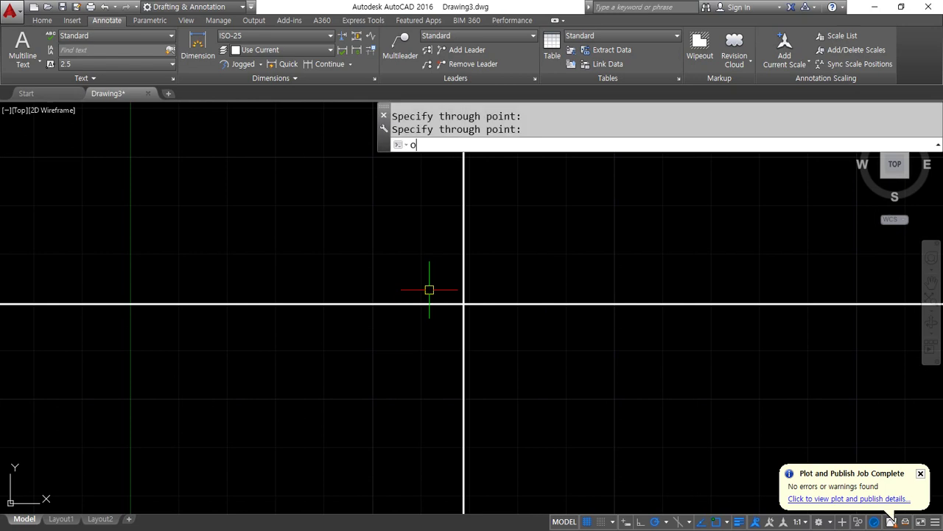
pyautogui.press('Return')
pyautogui.write('10')
pyautogui.press('Return')
pyautogui.click(420, 301)
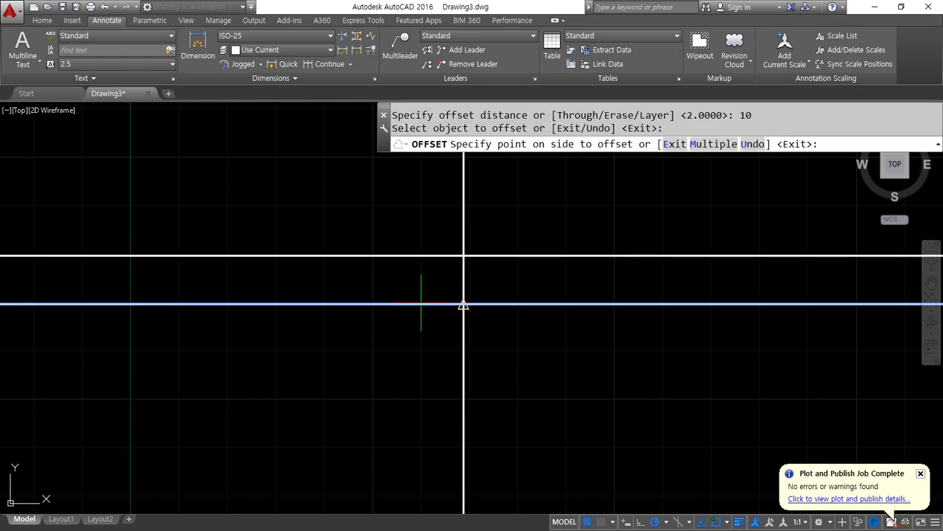
pyautogui.click(421, 286)
pyautogui.click(417, 302)
pyautogui.click(410, 329)
pyautogui.press('Return')
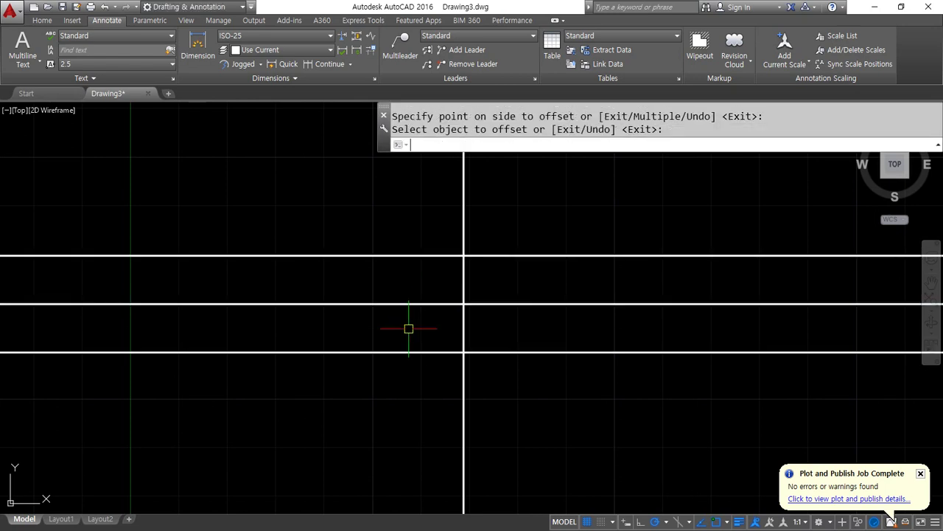
# - Offset the vertical construction line by 150 to its left side
pyautogui.write('o')
pyautogui.press('Return')
pyautogui.write('150')
pyautogui.press('Return')
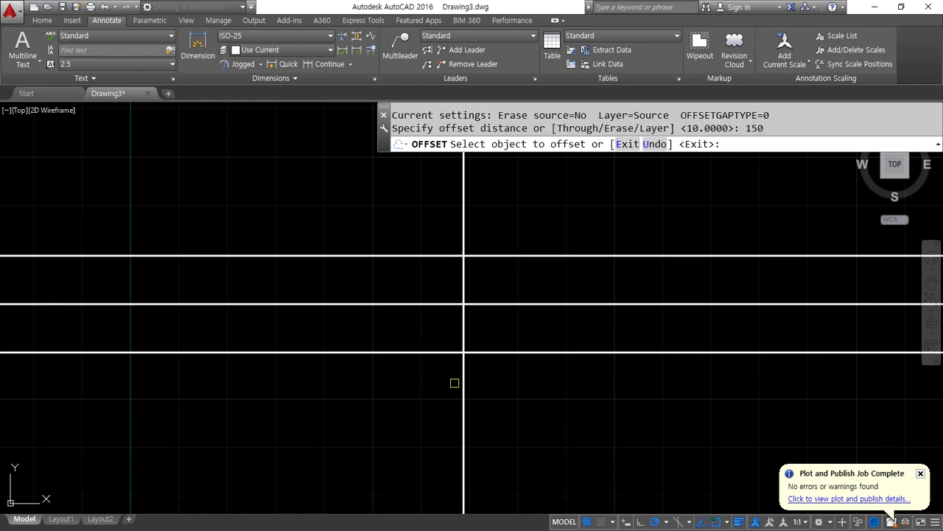
pyautogui.click(463, 382)
pyautogui.click(311, 395)
pyautogui.press('Return')
pyautogui.scroll(-3, 238, 391)
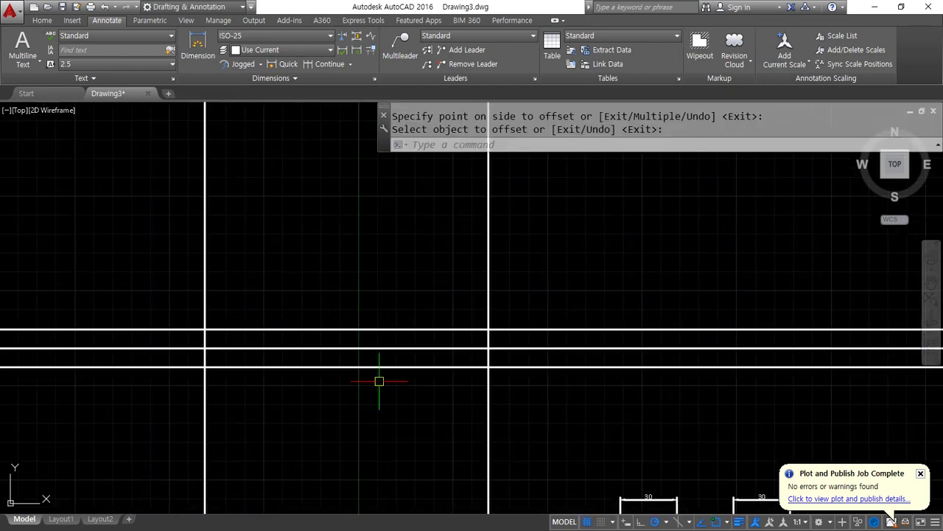
# - Fillet the left vertical line with the lower and upper horizontal lines into sharp zero-radius corners
pyautogui.write('f')
pyautogui.press('Return')
pyautogui.click(172, 369)
pyautogui.click(161, 356)
pyautogui.press('Return')
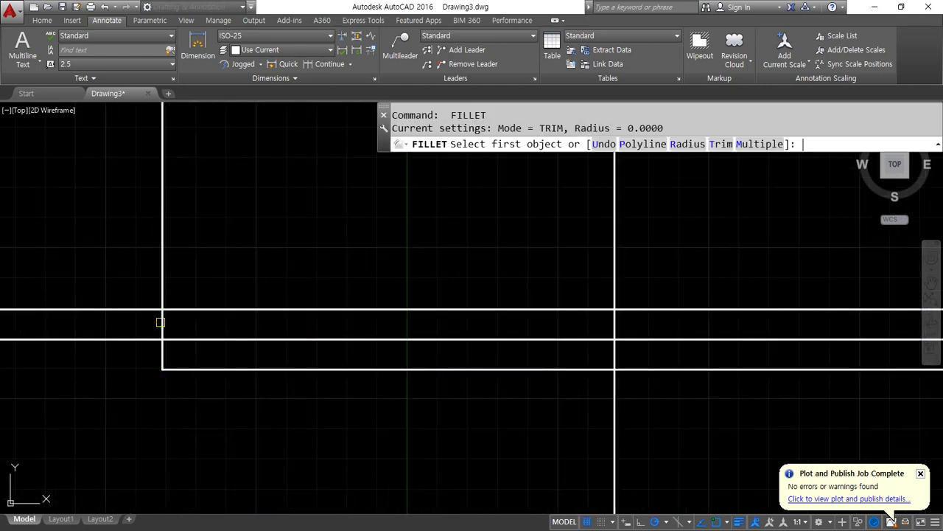
pyautogui.click(163, 321)
pyautogui.click(169, 310)
# - Fillet the right vertical line with the upper and lower horizontal lines to close the rectangle with sharp corners
pyautogui.press('Return')
pyautogui.click(592, 310)
pyautogui.click(614, 319)
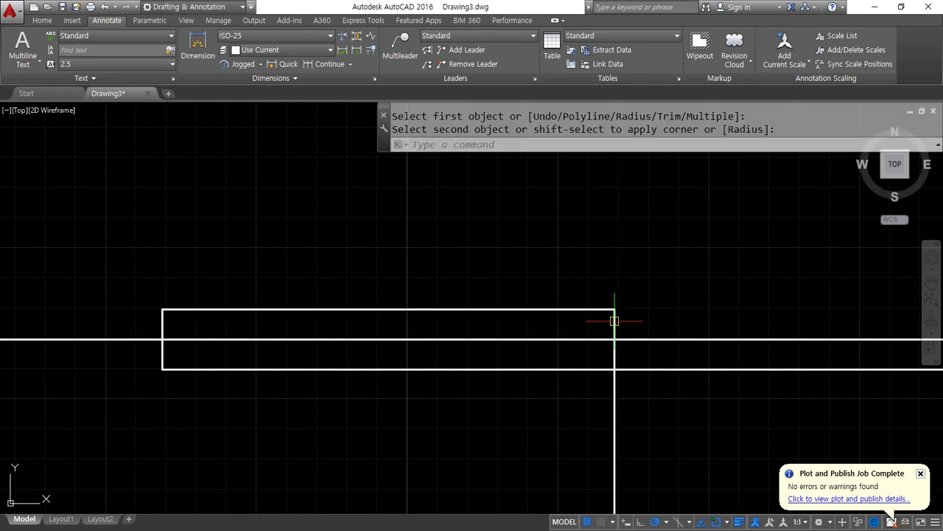
pyautogui.press('Return')
pyautogui.click(587, 369)
pyautogui.click(614, 352)
# - Create a new layer named cen and set its color to red
pyautogui.click(485, 339)
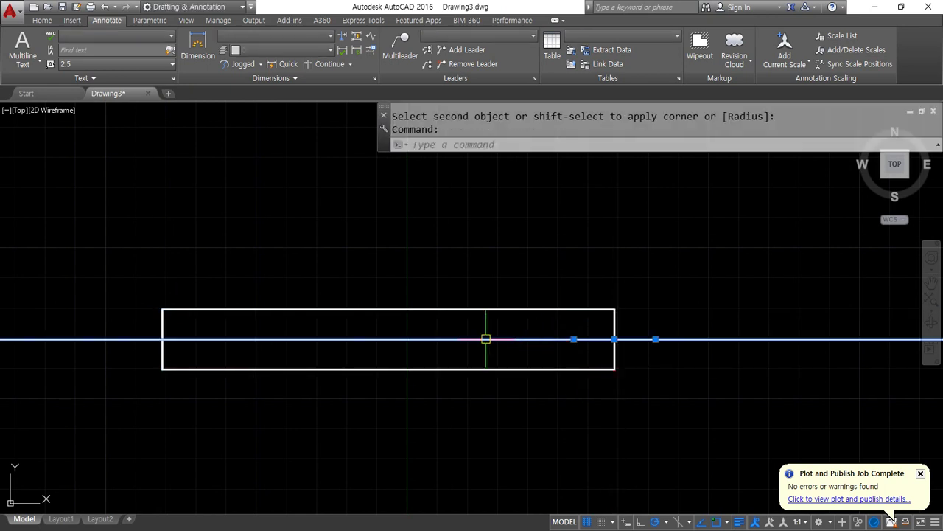
pyautogui.click(42, 20)
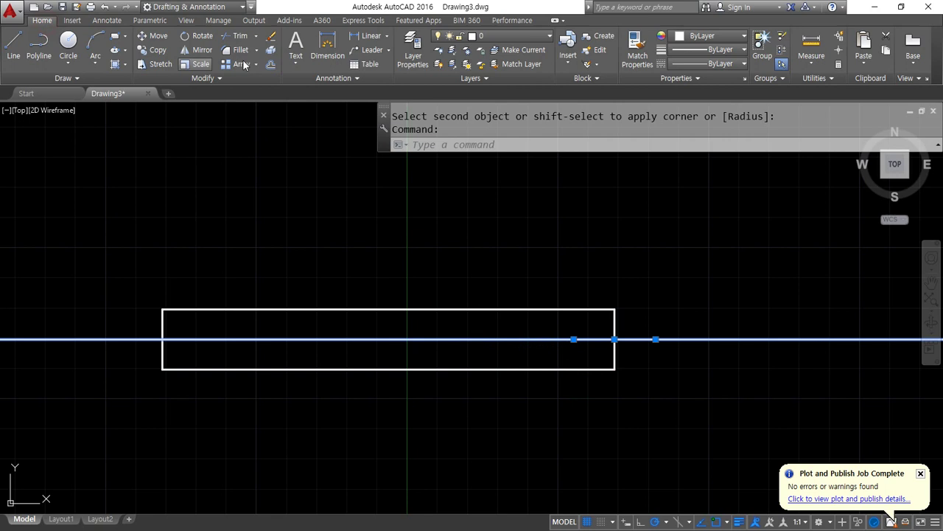
pyautogui.click(413, 52)
pyautogui.click(379, 218)
pyautogui.write('c')
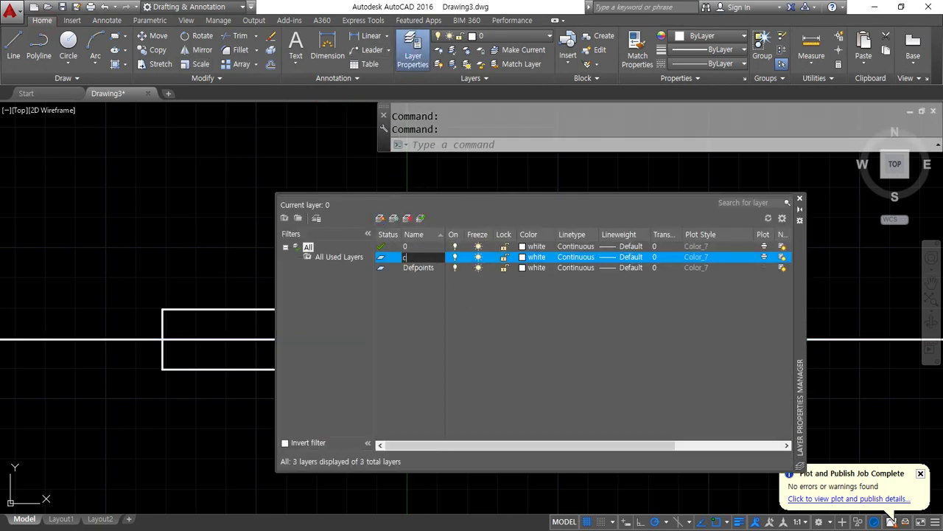
pyautogui.write('en')
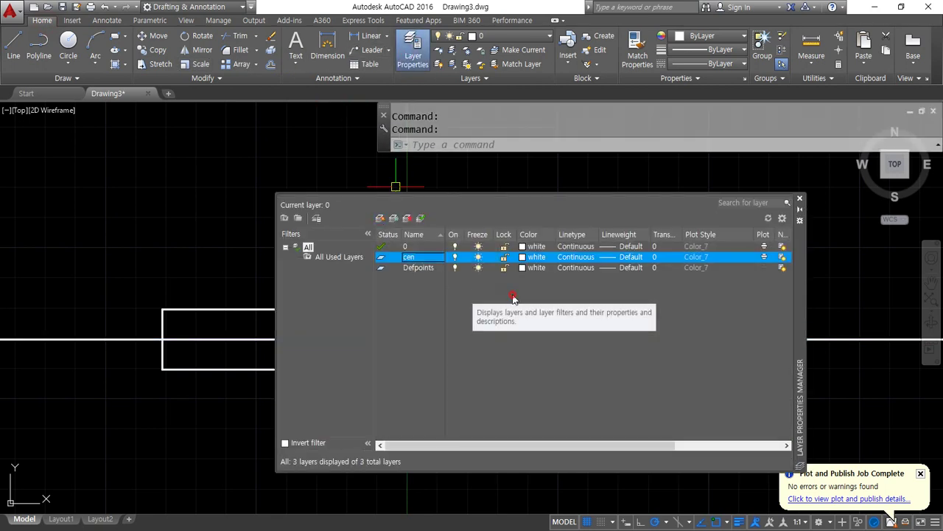
pyautogui.click(521, 257)
pyautogui.click(383, 295)
pyautogui.click(453, 362)
# - Load the CENTER linetype and assign it to the cen layer
pyautogui.click(575, 256)
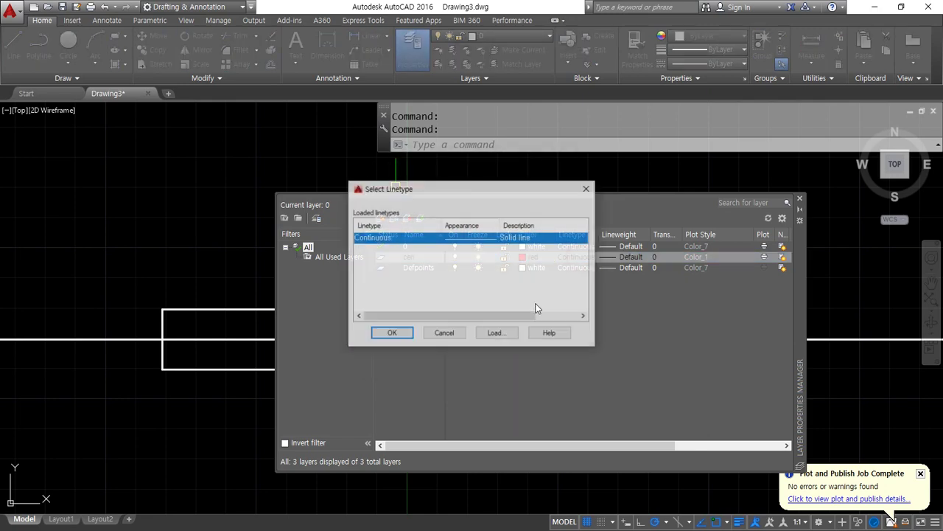
pyautogui.click(495, 332)
pyautogui.press('c')
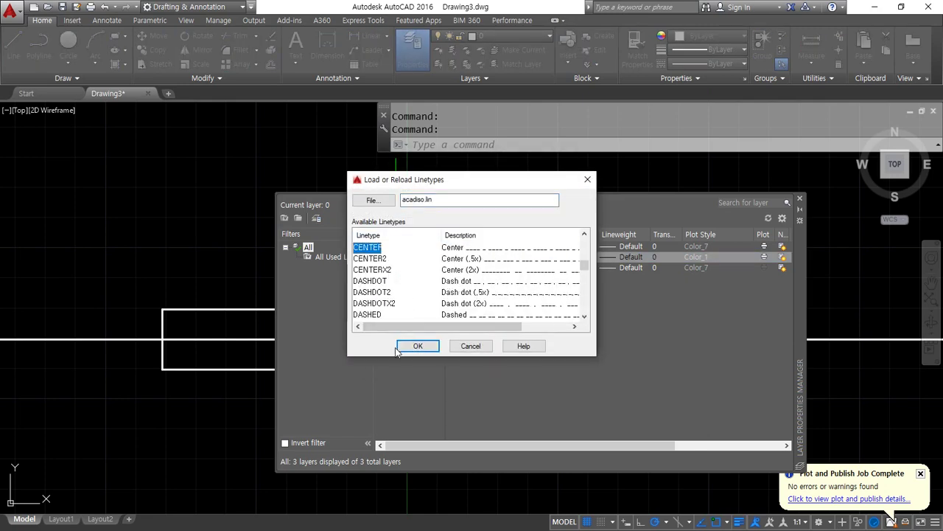
pyautogui.click(418, 346)
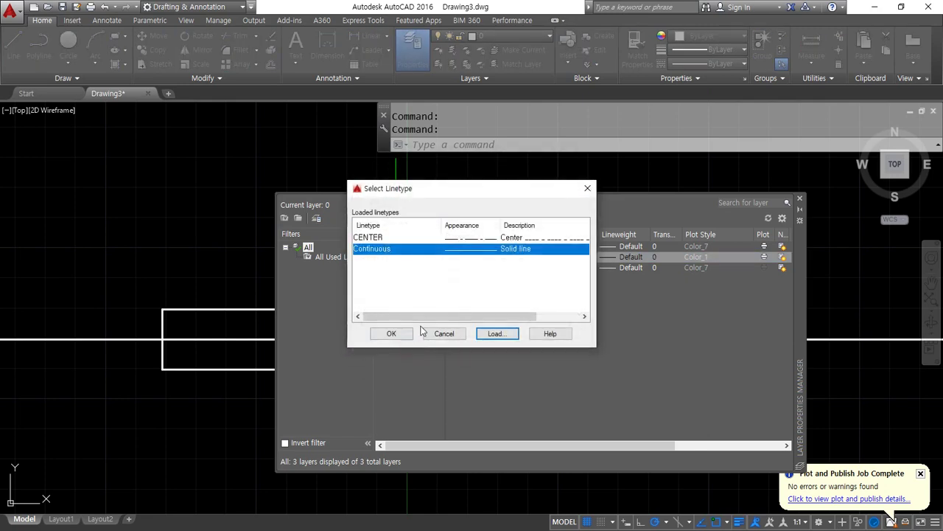
pyautogui.click(383, 238)
pyautogui.click(390, 334)
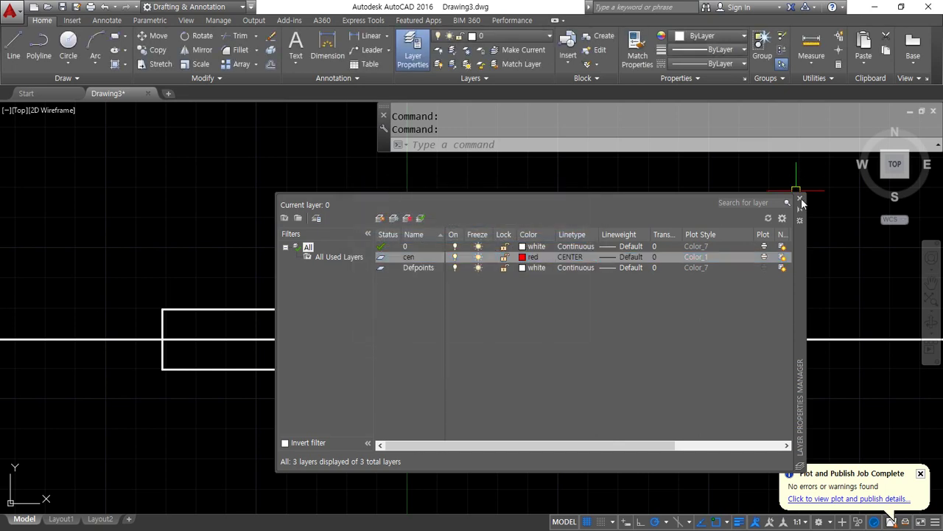
pyautogui.click(800, 198)
# - Move the horizontal construction line through the middle of the rectangle to the cen layer
pyautogui.click(478, 339)
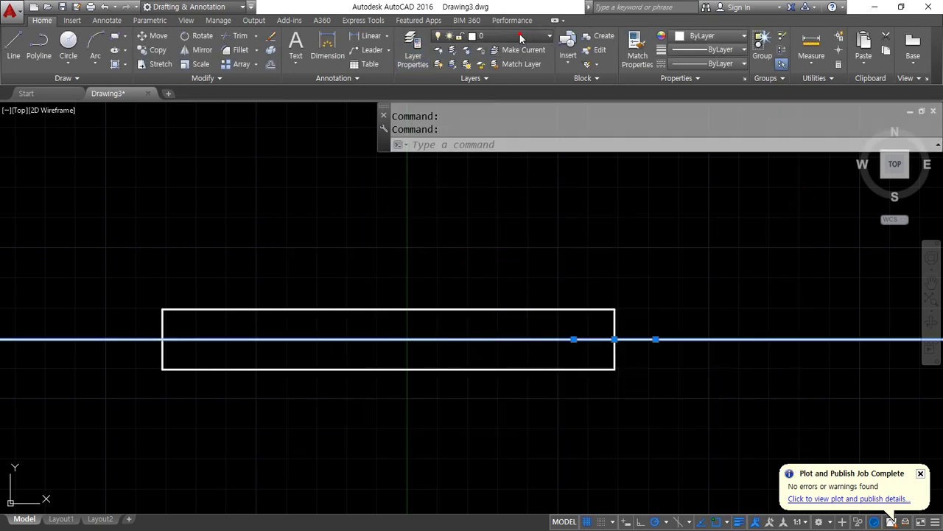
pyautogui.click(501, 35)
pyautogui.click(510, 64)
pyautogui.press('Escape')
pyautogui.press('Escape')
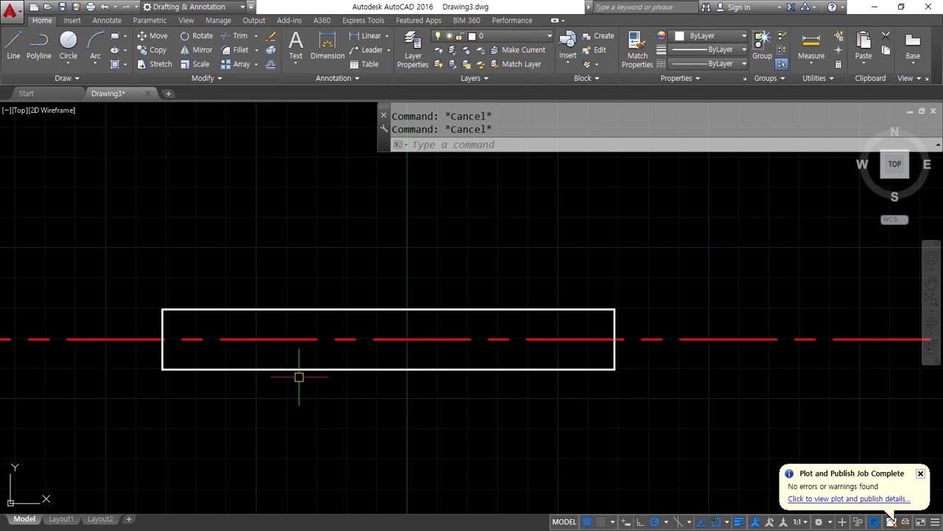
# - Chamfer the rectangle's upper right corner with both chamfer distances set to 1
pyautogui.scroll(2, 299, 375)
pyautogui.moveTo(484, 341); pyautogui.dragTo(473, 331, button='middle')
pyautogui.write('c')
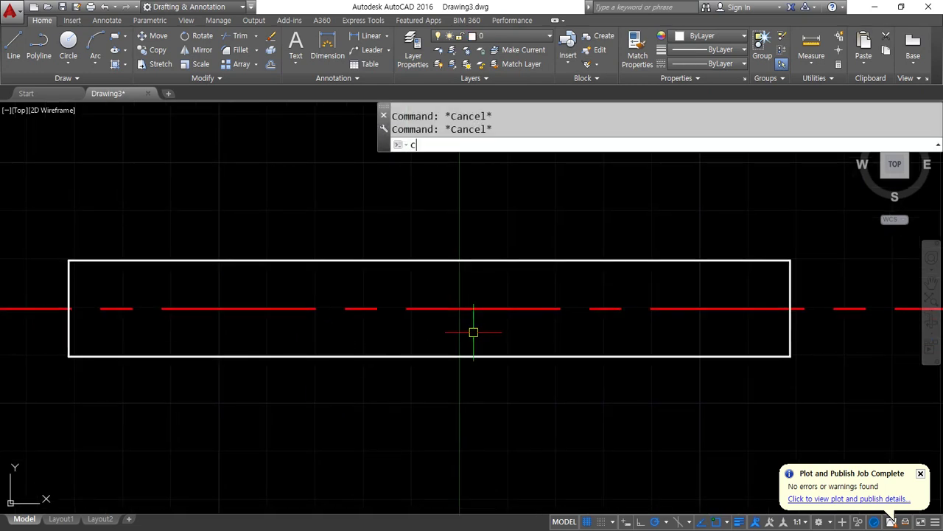
pyautogui.write('ha')
pyautogui.press('Return')
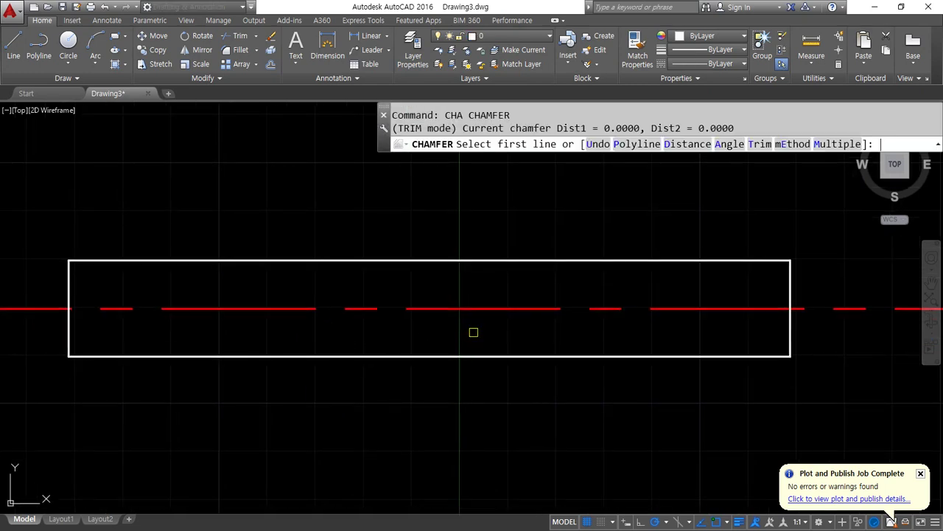
pyautogui.write('d')
pyautogui.press('Return')
pyautogui.write('1')
pyautogui.press('Return')
pyautogui.write('1')
pyautogui.press('Return')
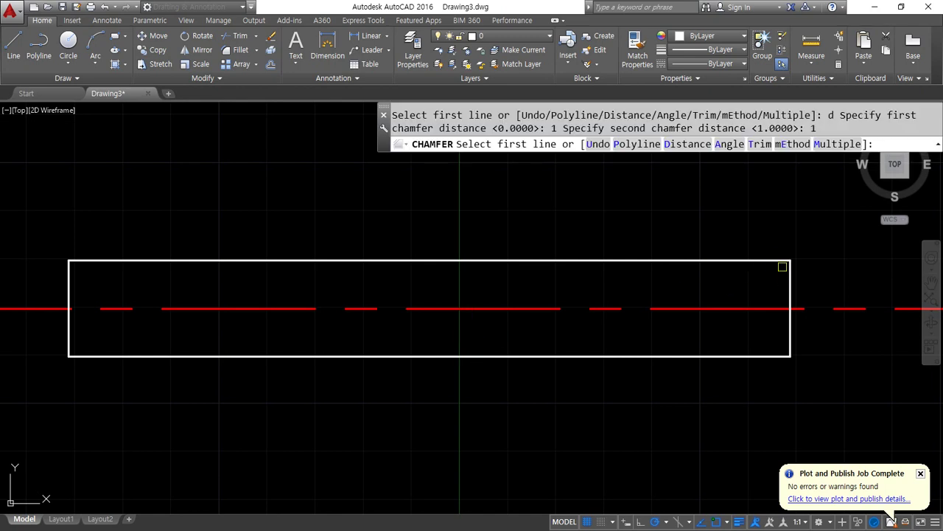
pyautogui.click(782, 263)
pyautogui.click(789, 299)
# - Chamfer the rectangle's lower right, lower left and upper left corners with the same distances
pyautogui.press('Return')
pyautogui.click(786, 344)
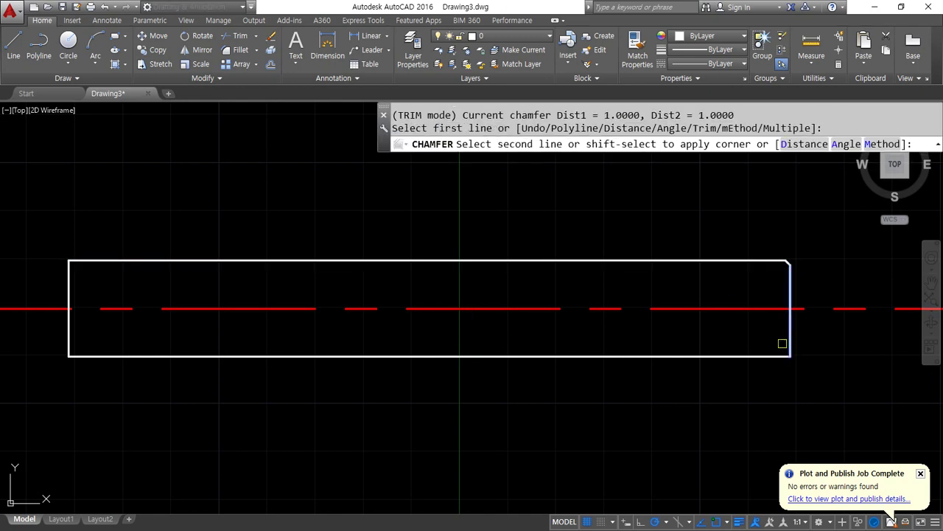
pyautogui.click(760, 357)
pyautogui.press('Return')
pyautogui.click(84, 355)
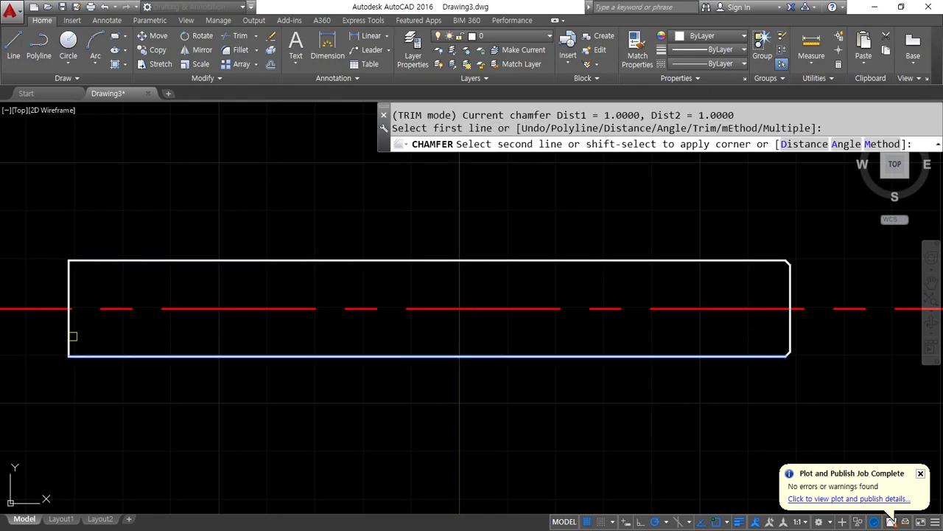
pyautogui.click(73, 336)
pyautogui.press('Return')
pyautogui.click(70, 274)
pyautogui.click(84, 262)
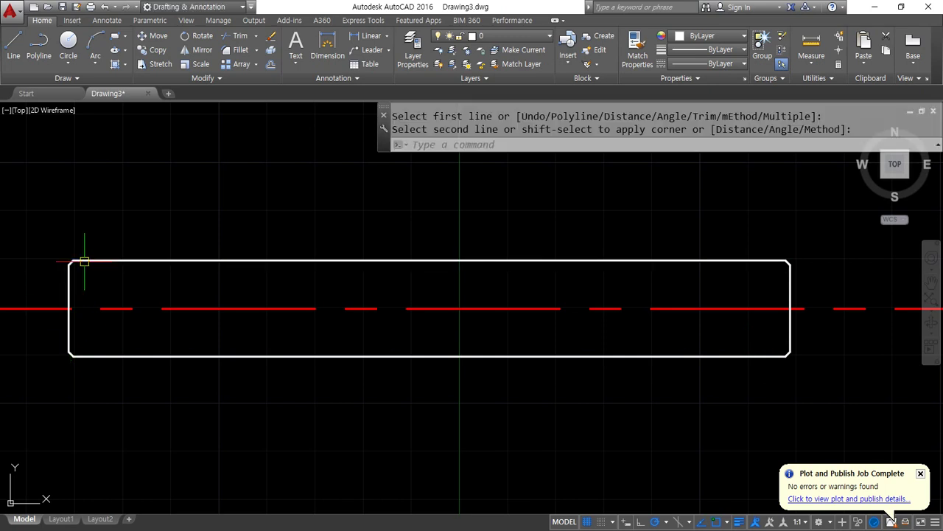
# - Draw a vertical line joining the inner ends of the two left chamfers
pyautogui.write('l')
pyautogui.press('Return')
pyautogui.click(74, 261)
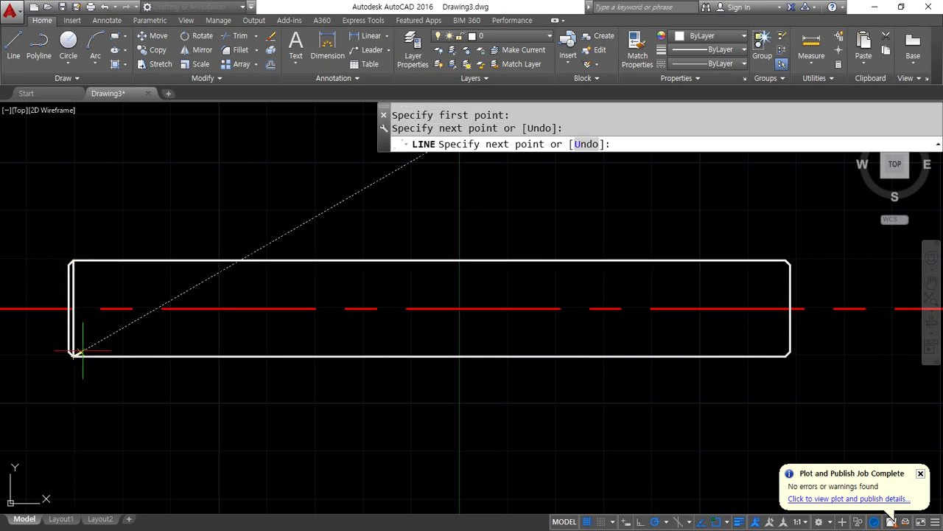
pyautogui.press('Return')
pyautogui.press('Return')
pyautogui.press('Return')
pyautogui.click(785, 260)
pyautogui.press('Escape')
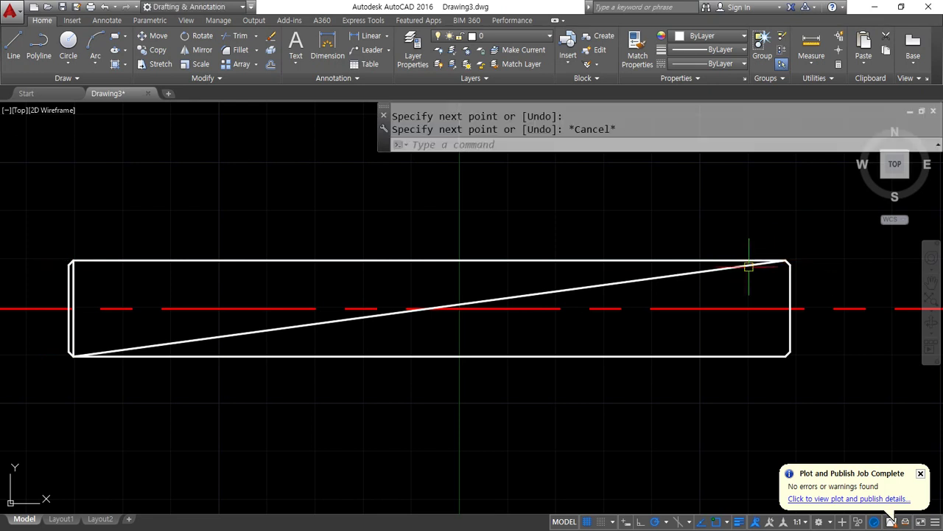
# - Draw a vertical line joining the inner ends of the two right chamfers and erase the stray diagonal line
pyautogui.press('Return')
pyautogui.click(786, 260)
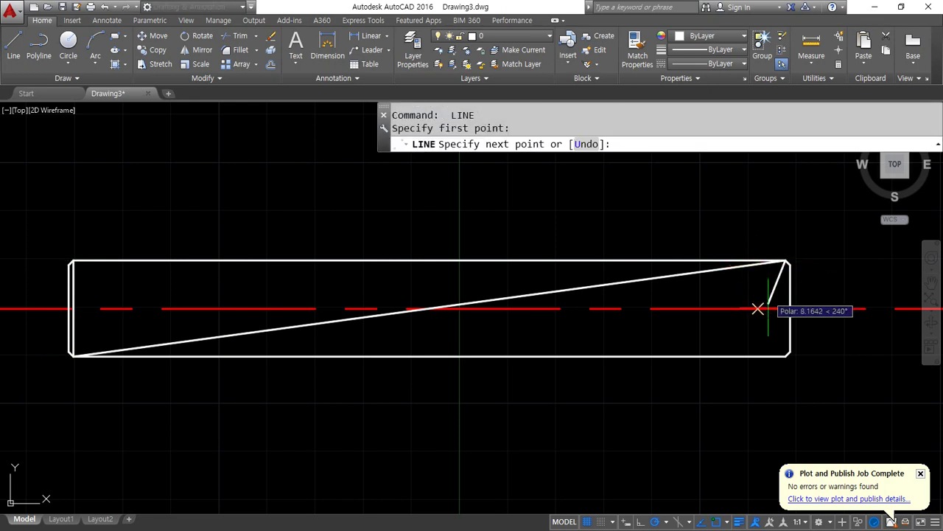
pyautogui.click(786, 356)
pyautogui.press('Return')
pyautogui.click(697, 272)
pyautogui.write('e')
pyautogui.press('Return')
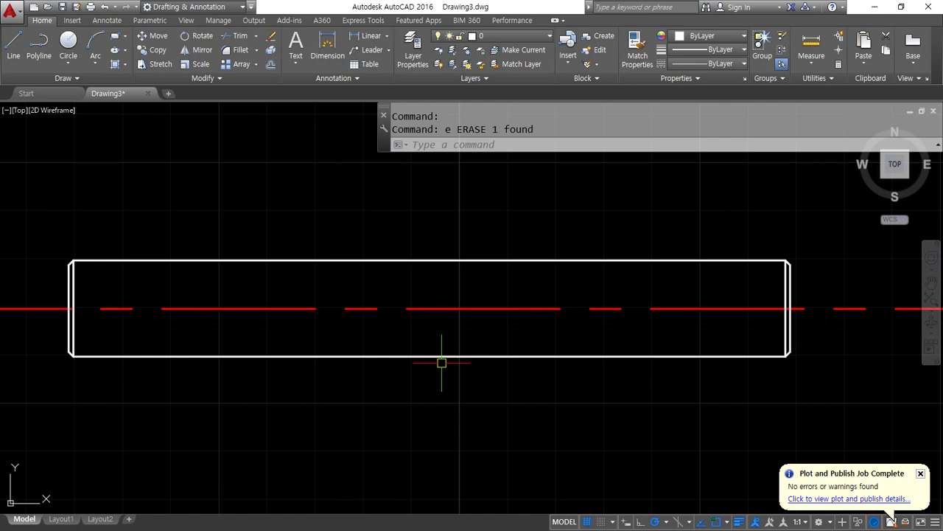
# - Draw a vertical line about 43 long crossing the rectangle in its right half
pyautogui.write('l')
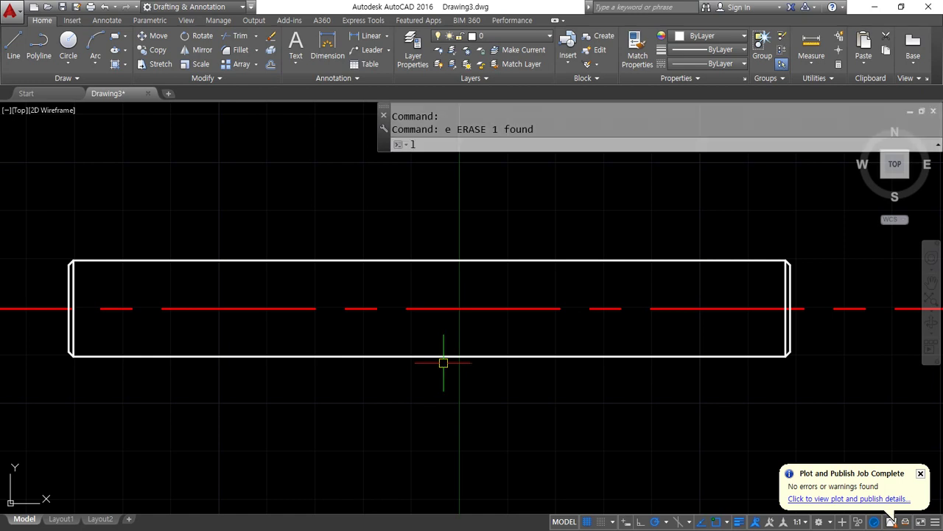
pyautogui.press('Return')
pyautogui.click(603, 206)
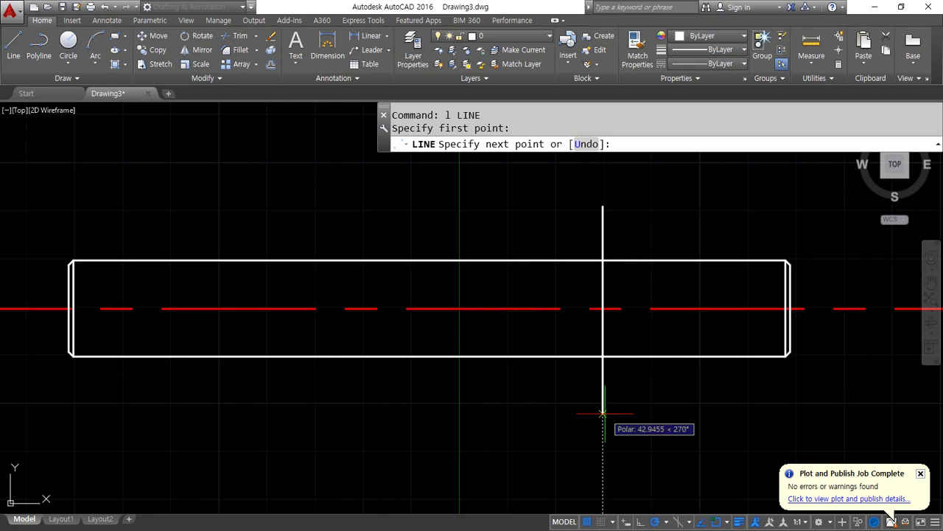
pyautogui.click(603, 414)
pyautogui.press('Return')
# - Trim the new vertical line's ends that extend below and above the rectangle
pyautogui.write('tr')
pyautogui.press('Return')
pyautogui.press('Return')
pyautogui.click(622, 407)
pyautogui.click(544, 387)
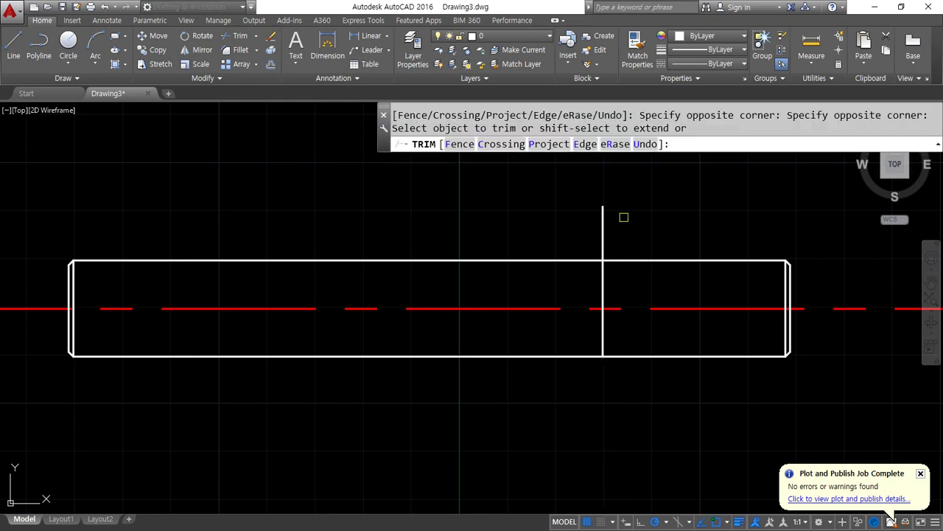
pyautogui.click(603, 225)
pyautogui.scroll(3, 612, 298)
pyautogui.moveTo(640, 309); pyautogui.dragTo(584, 294, button='middle')
pyautogui.press('Return')
pyautogui.write('a')
pyautogui.press('Return')
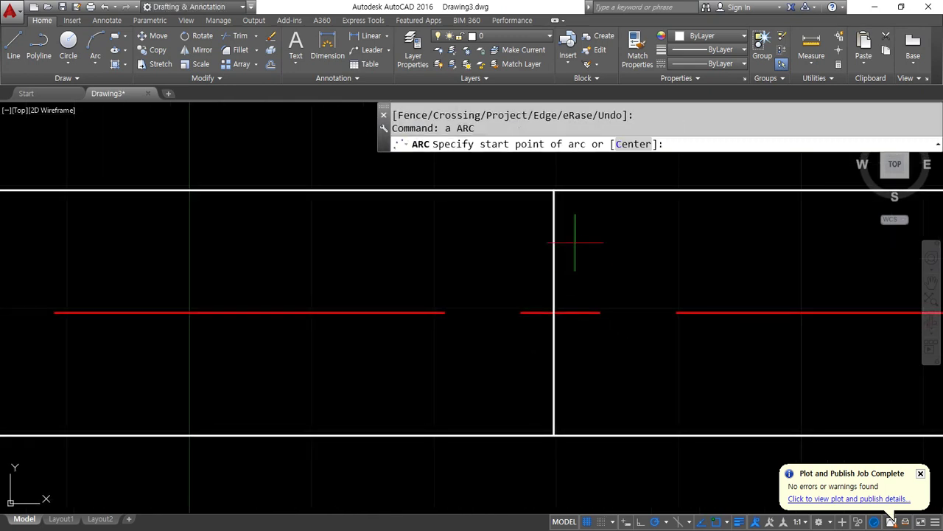
pyautogui.click(553, 190)
pyautogui.write('d')
pyautogui.press('Return')
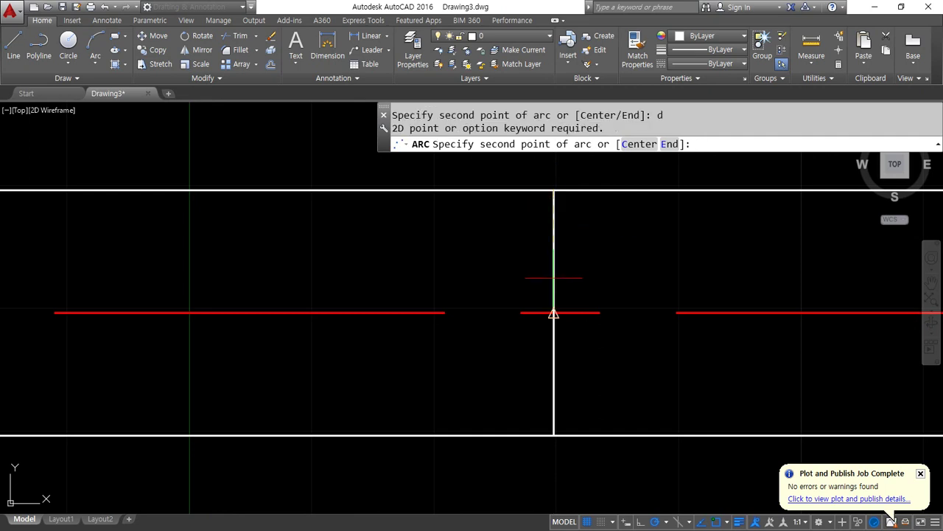
pyautogui.press('Escape')
# - Draw an arc bulging left from the vertical line's upper end to its midpoint, using the start, end and direction method
pyautogui.press('Return')
pyautogui.click(553, 192)
pyautogui.write('e')
pyautogui.press('Return')
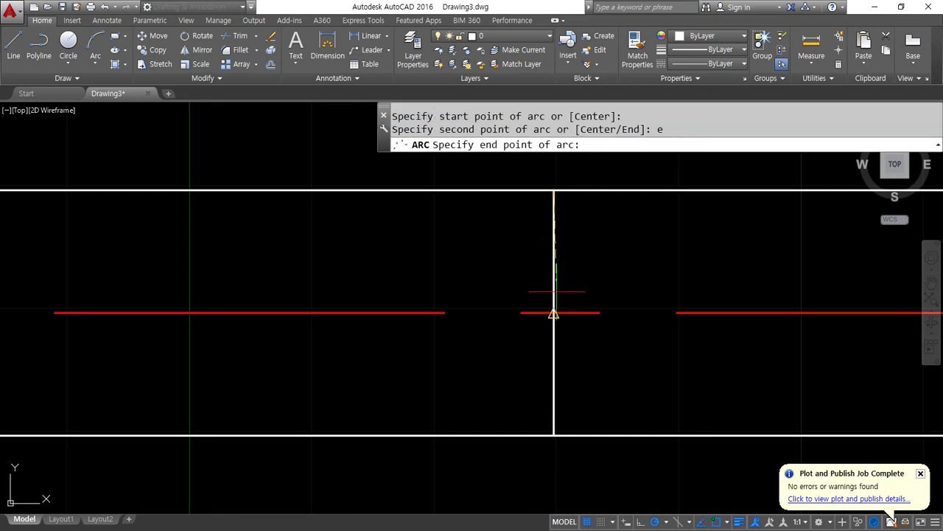
pyautogui.click(553, 312)
pyautogui.write('d')
pyautogui.press('Return')
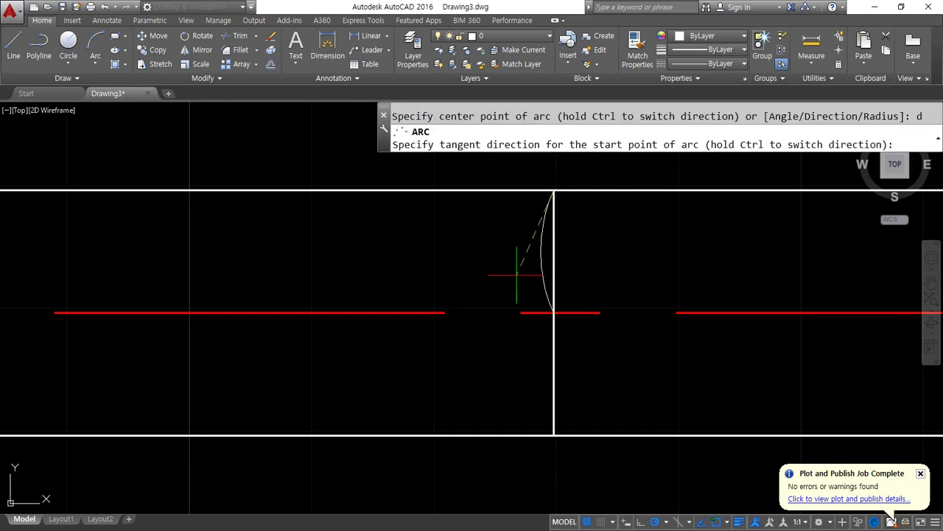
pyautogui.click(509, 270)
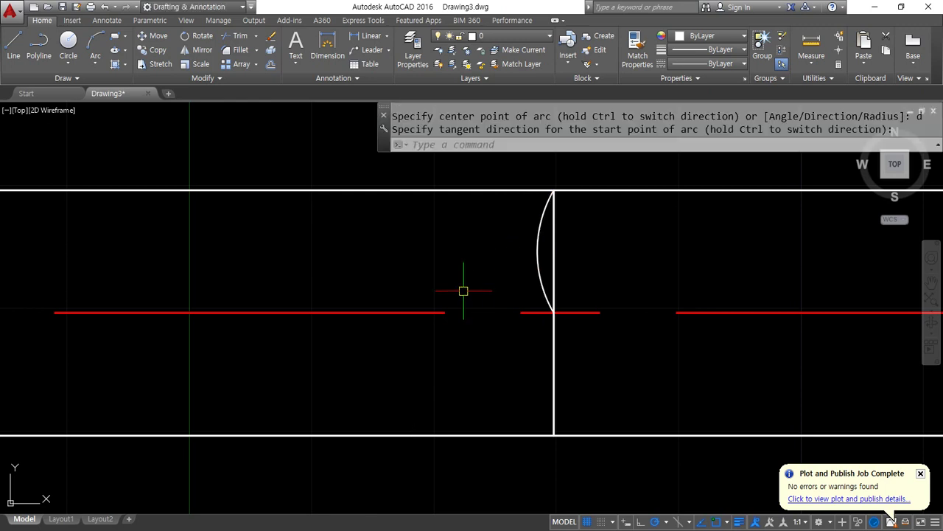
# - Copy the arc from the vertical line's upper end to its midpoint so it spans the lower half
pyautogui.write('cp')
pyautogui.press('Return')
pyautogui.click(538, 255)
pyautogui.press('Return')
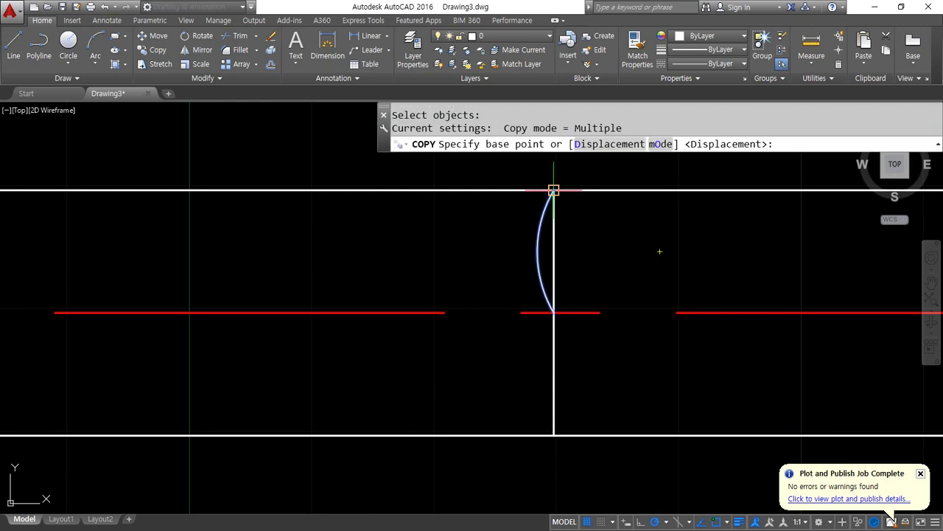
pyautogui.click(554, 190)
pyautogui.click(554, 313)
pyautogui.press('Return')
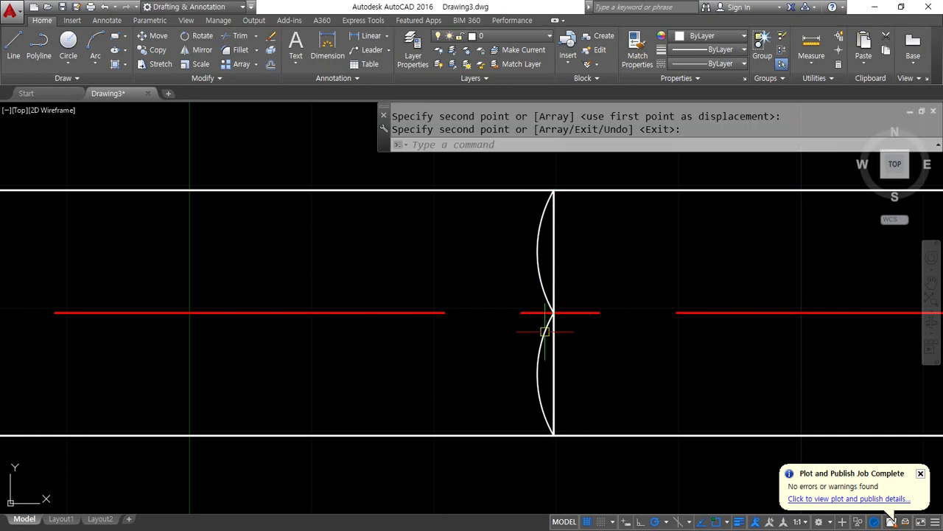
pyautogui.write('mi')
pyautogui.press('Return')
pyautogui.click(542, 333)
pyautogui.click(537, 282)
pyautogui.press('Return')
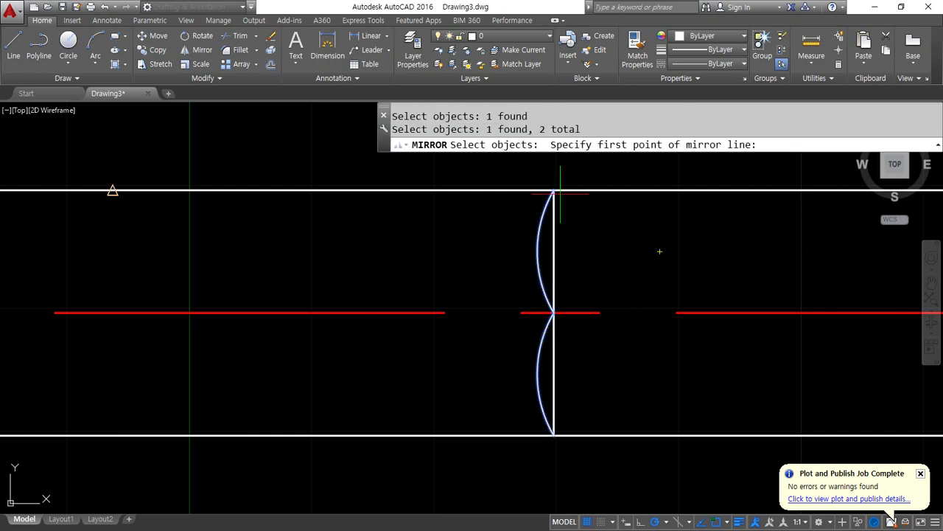
pyautogui.click(554, 192)
pyautogui.press('Escape')
# - Mirror the two left-bulging arcs about the vertical line, keeping the source arcs
pyautogui.press('Return')
pyautogui.click(541, 263)
pyautogui.click(544, 337)
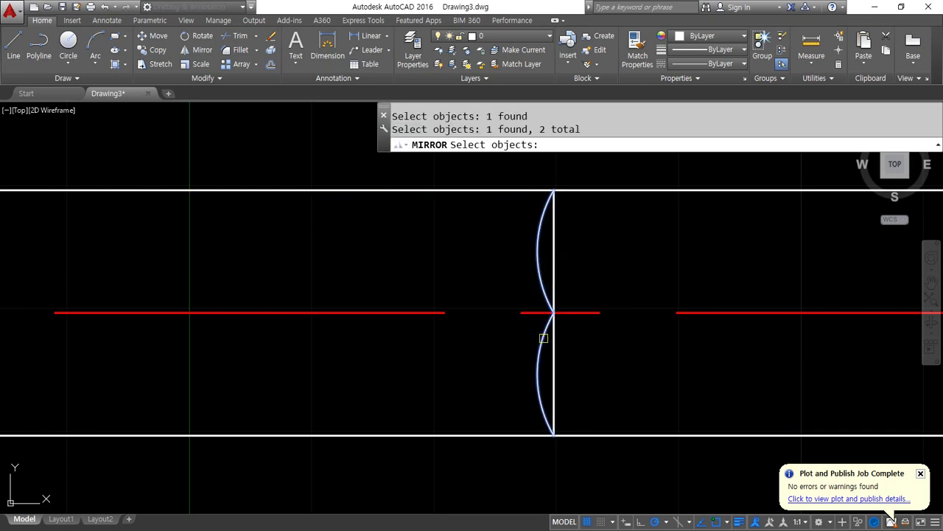
pyautogui.press('Return')
pyautogui.click(554, 191)
pyautogui.click(554, 434)
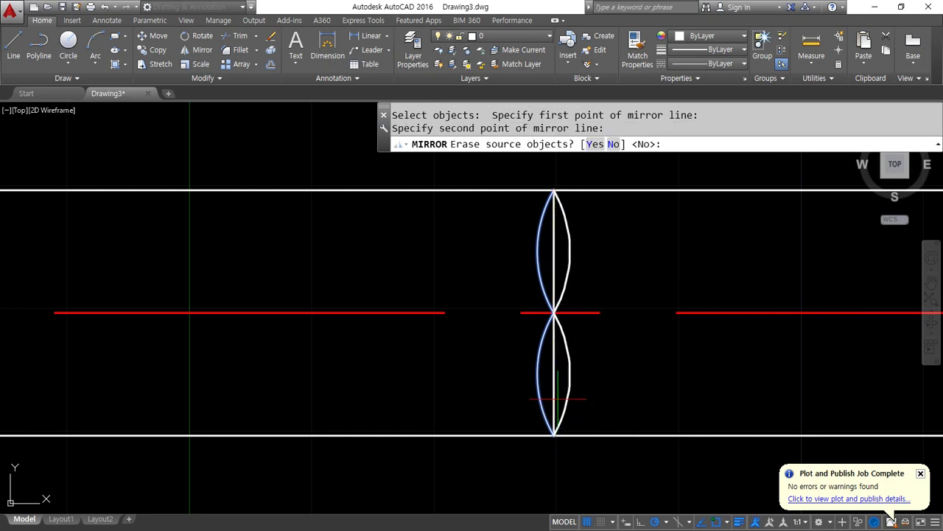
pyautogui.press('Return')
# - Erase the vertical construction line between the mirrored arcs
pyautogui.click(555, 273)
pyautogui.write('e')
pyautogui.press('Return')
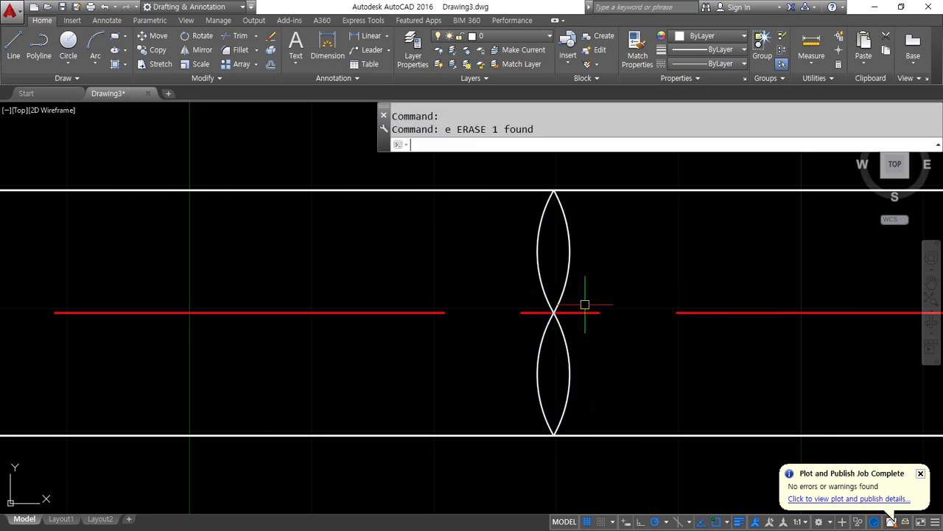
# - Copy all four break arcs horizontally to the right by about 4.8 units
pyautogui.write('cp')
pyautogui.press('Return')
pyautogui.click(516, 172)
pyautogui.click(577, 457)
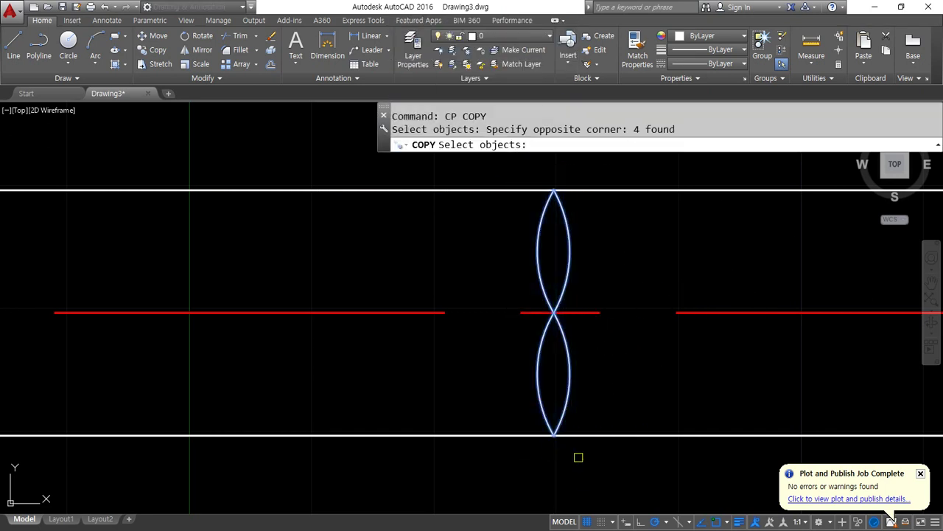
pyautogui.press('Return')
pyautogui.click(642, 260)
pyautogui.click(701, 258)
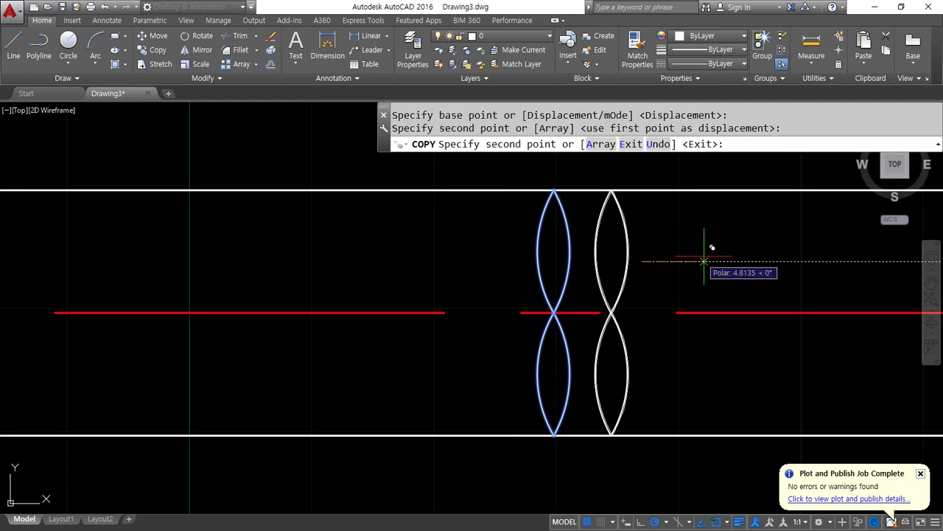
pyautogui.press('Return')
pyautogui.press('Return')
# - Erase the lower right-hand arc of the left break symbol and undo the deletion
pyautogui.click(569, 372)
pyautogui.write('e')
pyautogui.press('Return')
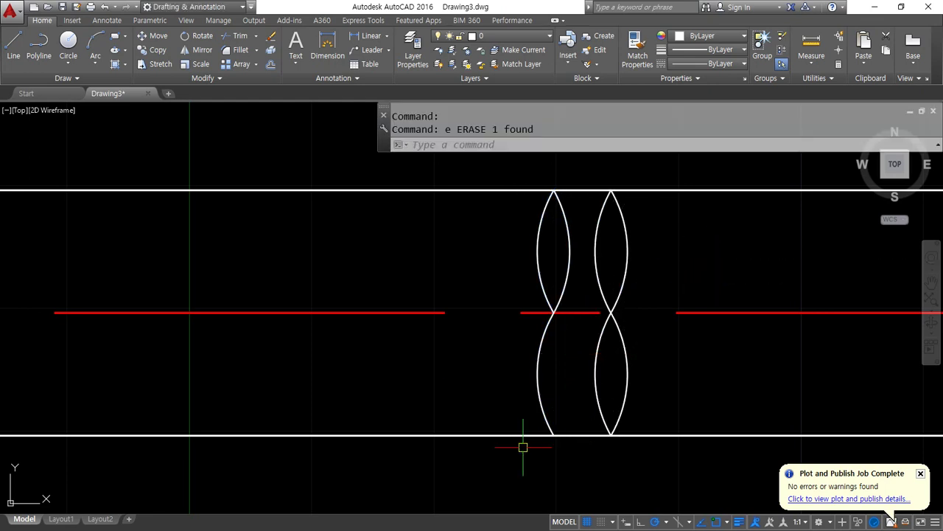
pyautogui.hotkey('ctrl', 'z')
# - Erase the lower left-hand arc of the left break symbol and the upper right-hand arc of the right one
pyautogui.click(537, 373)
pyautogui.write('e')
pyautogui.press('Return')
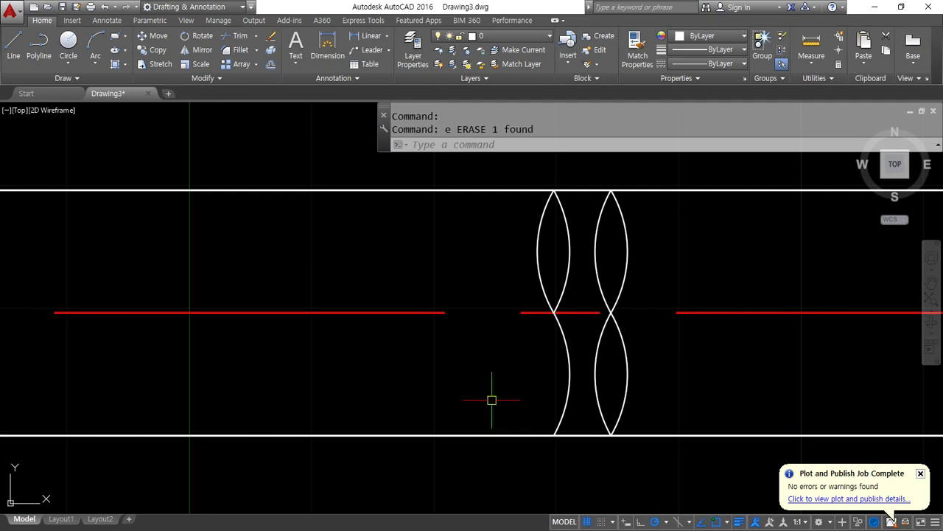
pyautogui.click(629, 265)
pyautogui.write('e')
pyautogui.press('Return')
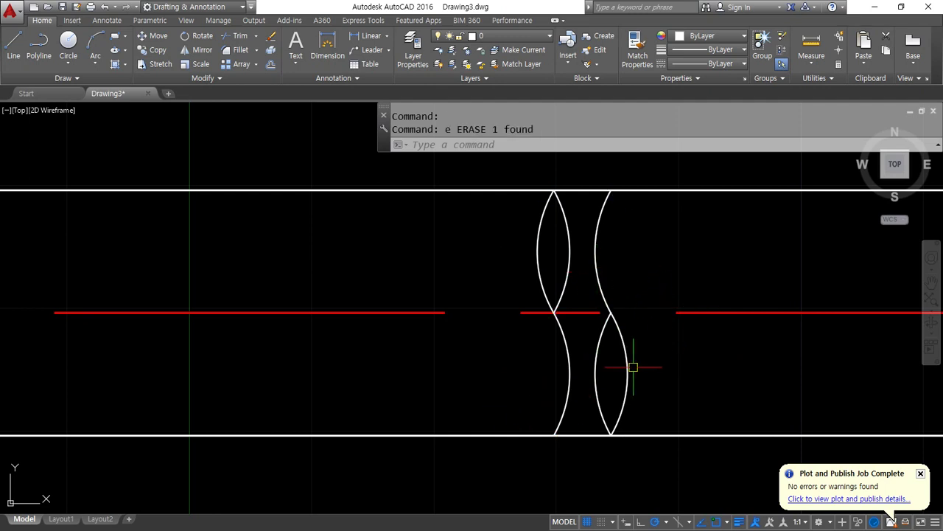
# - Trim away the shaft's upper and lower edges between the two break curves
pyautogui.write('tr')
pyautogui.press('Return')
pyautogui.press('Return')
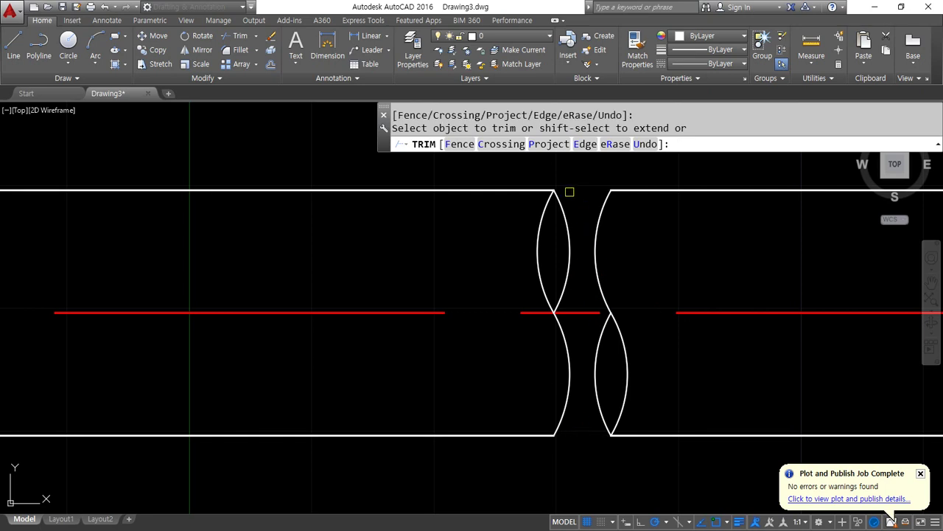
pyautogui.press('Return')
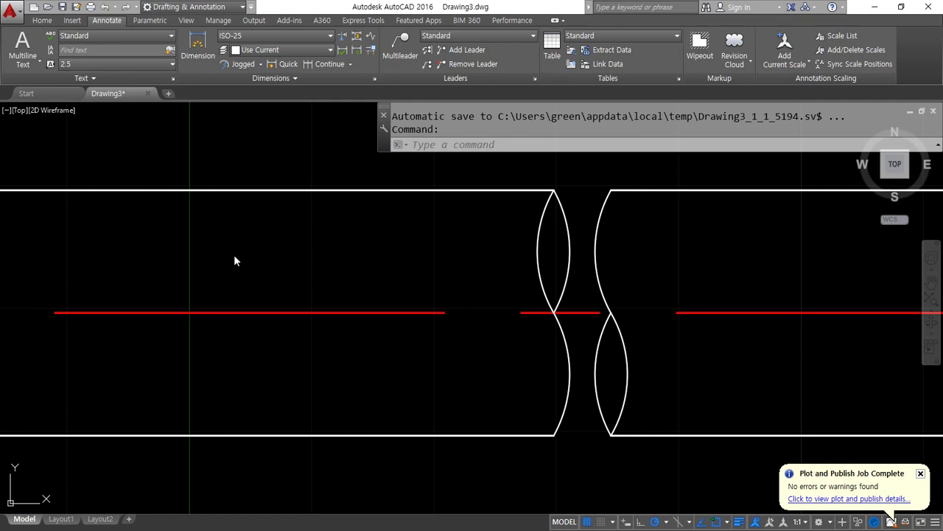
# - Add a linear dimension for the shaft's overall length between its lower end corners, placing it below the shaft
pyautogui.scroll(-6, 234, 259)
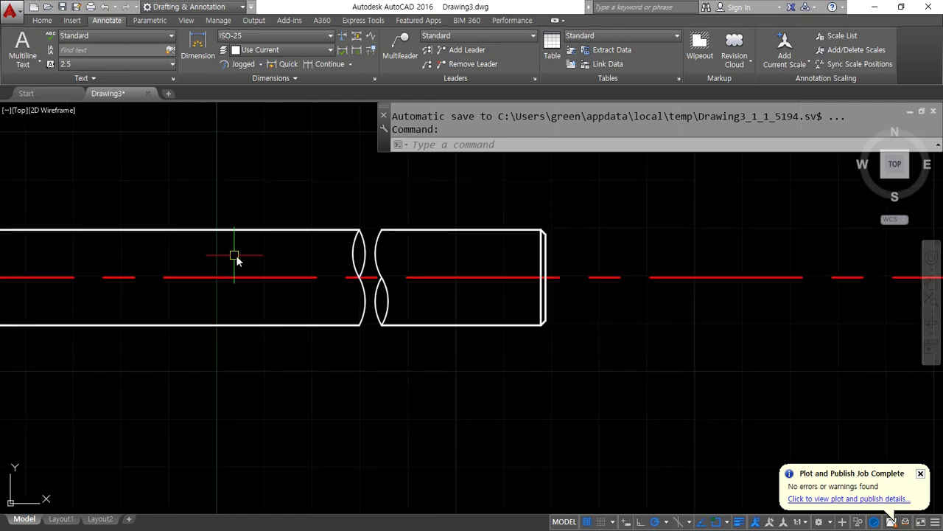
pyautogui.moveTo(246, 253); pyautogui.dragTo(455, 244, button='middle')
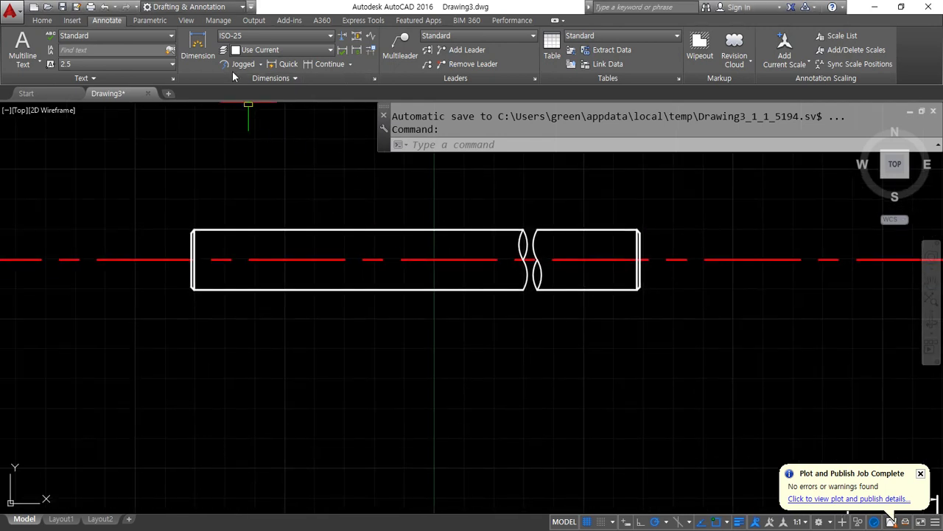
pyautogui.click(260, 64)
pyautogui.click(243, 92)
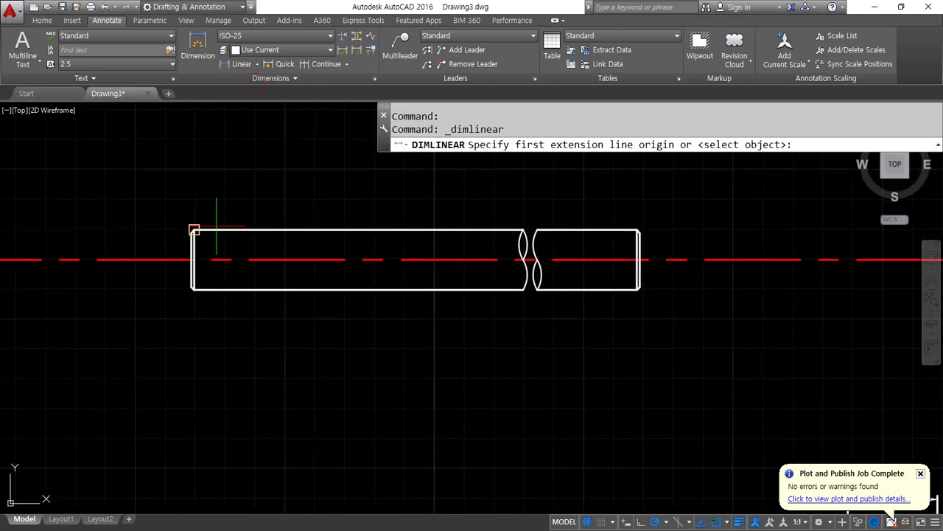
pyautogui.scroll(5, 130, 337)
pyautogui.moveTo(211, 281); pyautogui.dragTo(101, 366, button='middle')
pyautogui.click(233, 179)
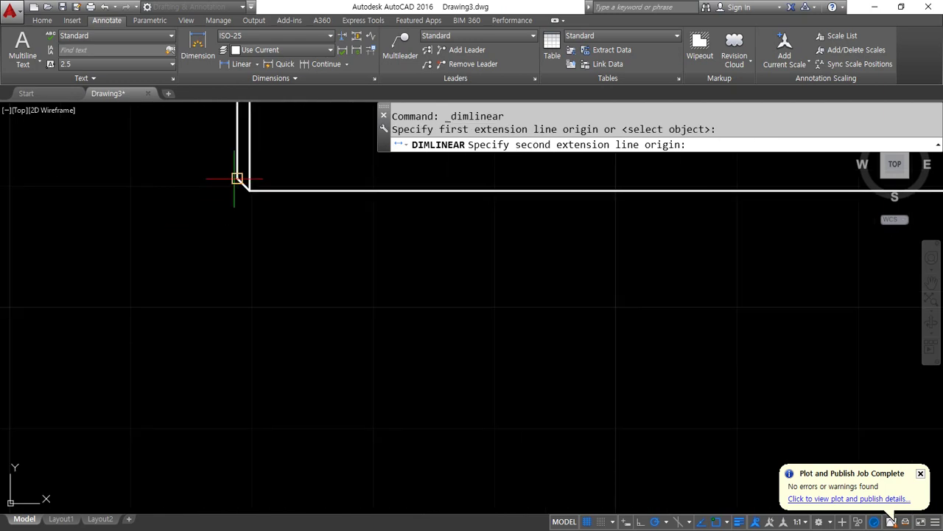
pyautogui.scroll(-5, 300, 295)
pyautogui.moveTo(818, 258); pyautogui.dragTo(408, 275, button='middle')
pyautogui.scroll(5, 663, 264)
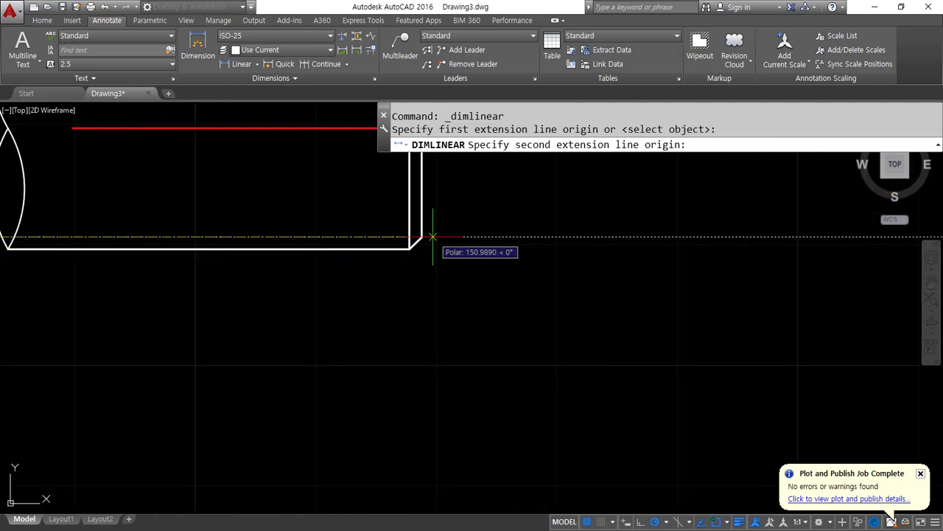
pyautogui.click(420, 238)
pyautogui.scroll(-3, 358, 312)
pyautogui.moveTo(254, 322); pyautogui.dragTo(385, 316, button='middle')
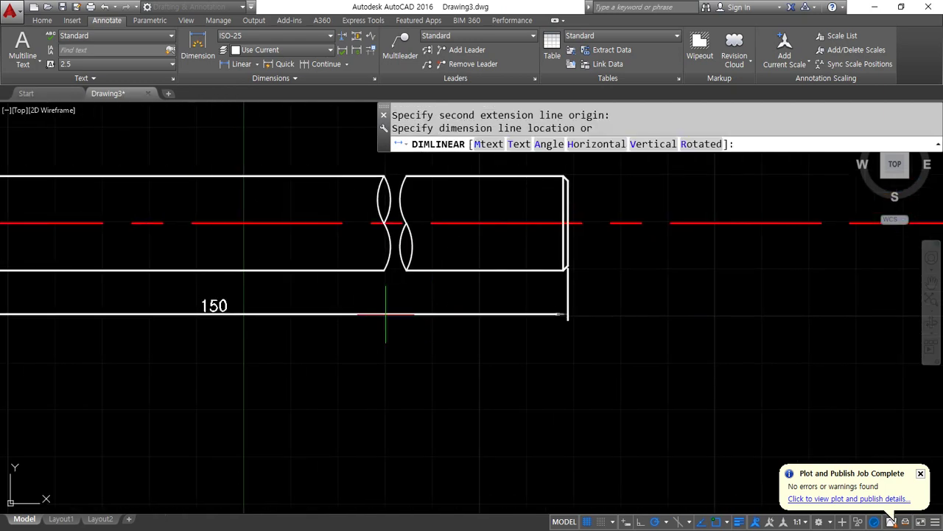
pyautogui.click(368, 317)
# - Override the overall length dimension's text with 2,500
pyautogui.scroll(2, 251, 309)
pyautogui.scroll(2, 207, 315)
pyautogui.moveTo(206, 315); pyautogui.dragTo(355, 316, button='middle')
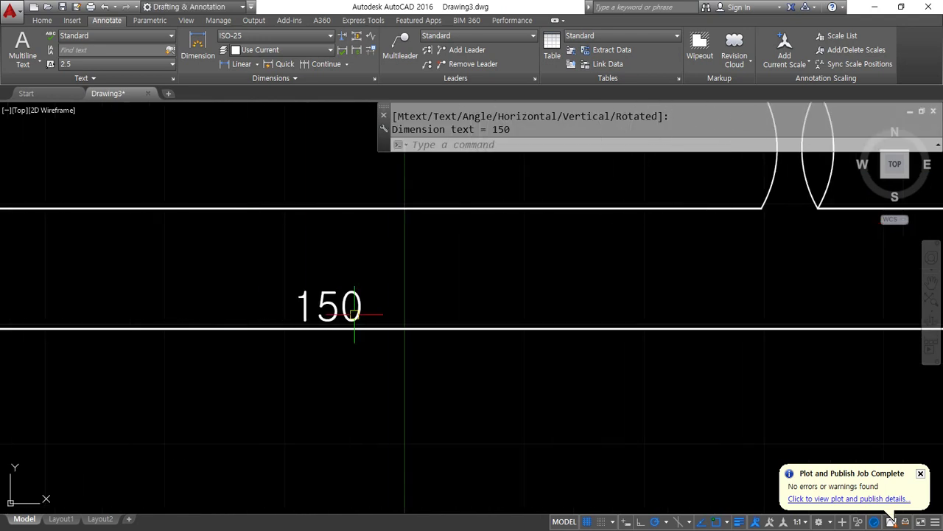
pyautogui.doubleClick(357, 298)
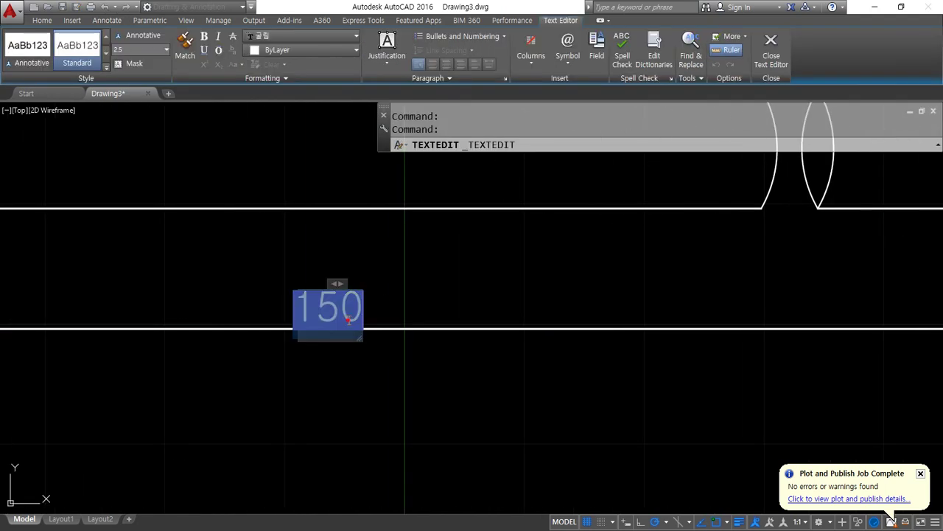
pyautogui.write('0')
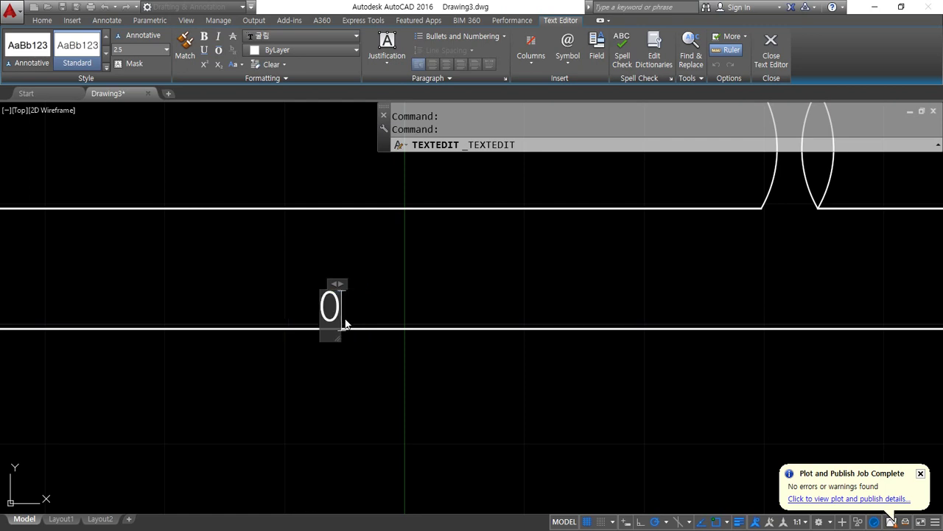
pyautogui.press('BackSpace')
pyautogui.write('1')
pyautogui.press('BackSpace')
pyautogui.write('2,500')
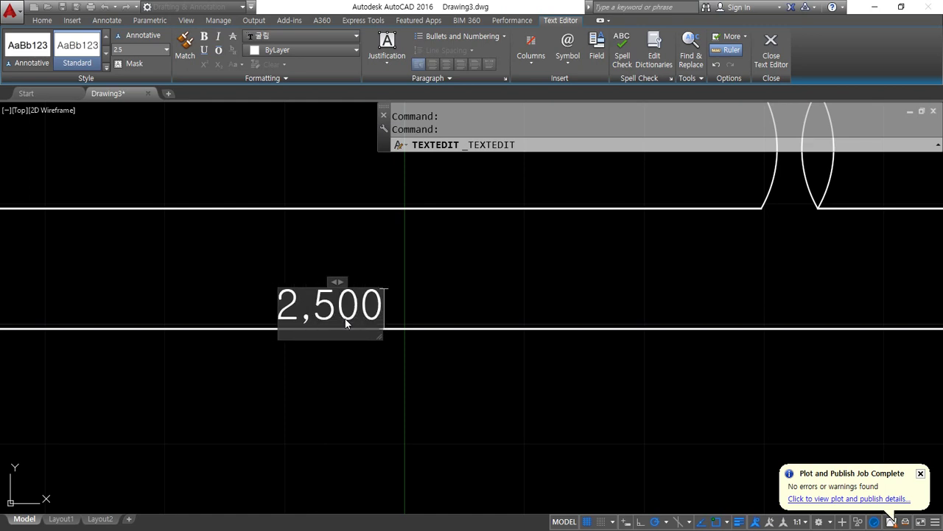
pyautogui.press('Escape')
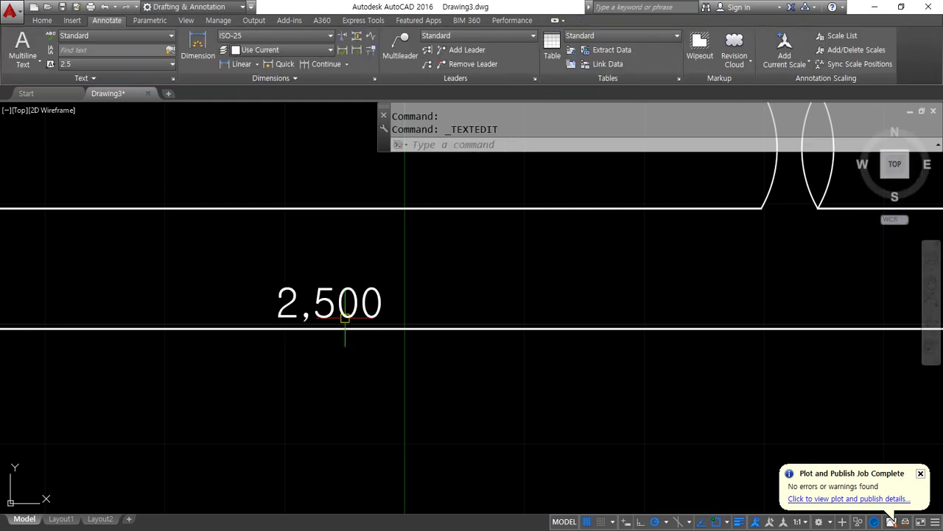
pyautogui.scroll(-5, 345, 317)
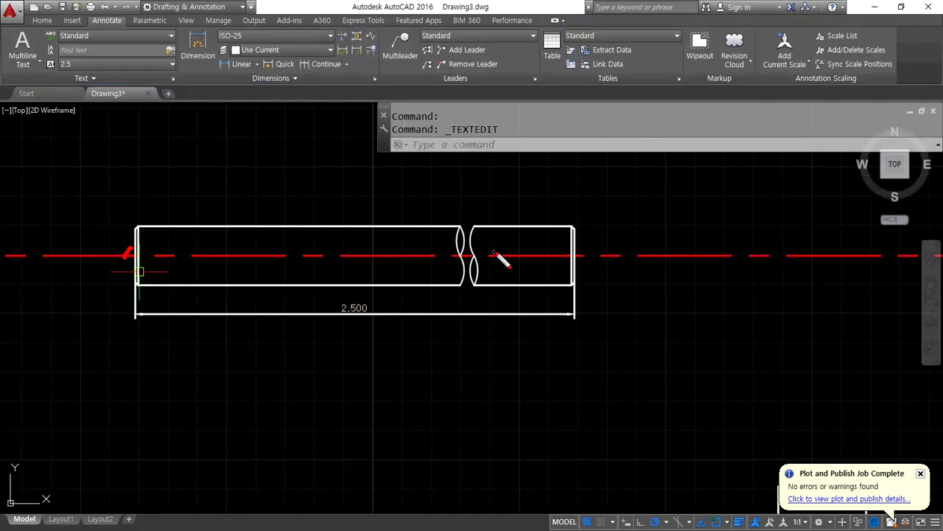
pyautogui.moveTo(579, 248); pyautogui.dragTo(557, 263)
pyautogui.moveTo(383, 326)
pyautogui.mouseDown()
pyautogui.moveTo(339, 325)
pyautogui.moveTo(379, 339)
pyautogui.mouseUp()
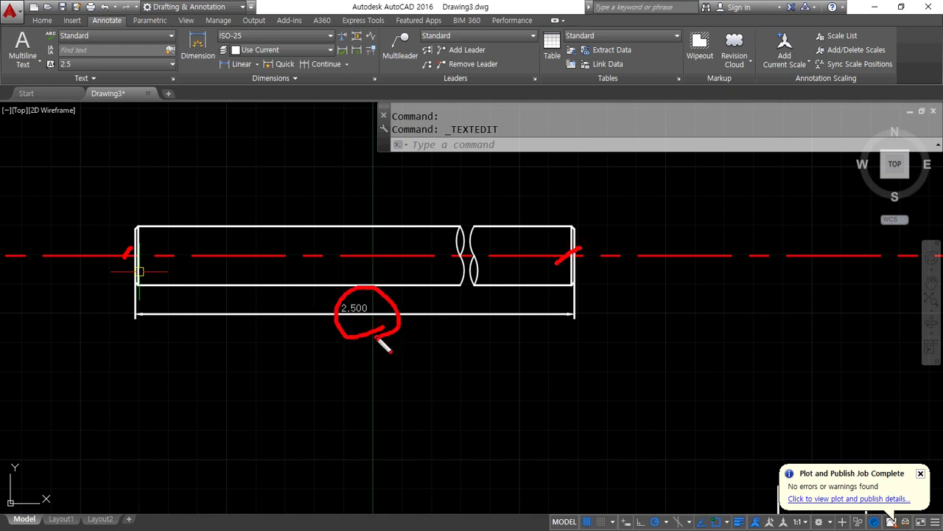
pyautogui.press('Escape')
pyautogui.scroll(2, 355, 311)
pyautogui.scroll(2, 356, 345)
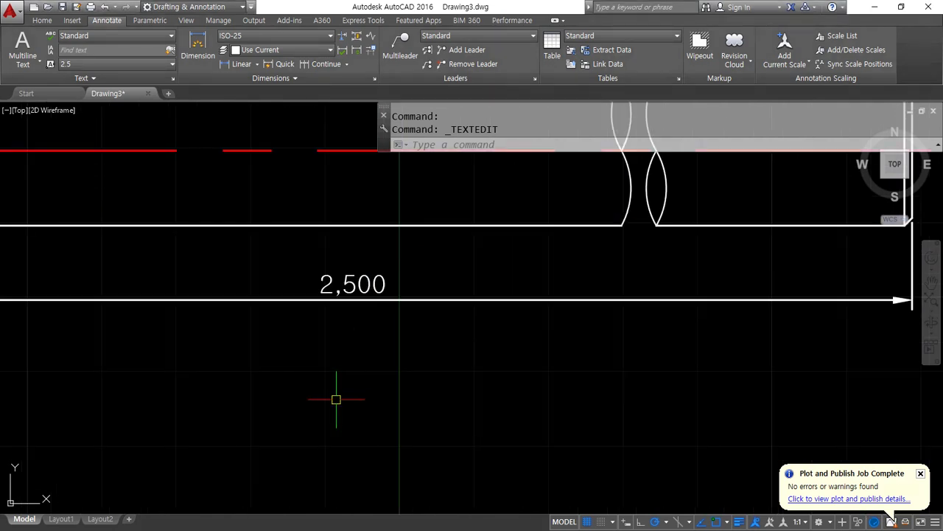
pyautogui.moveTo(583, 307); pyautogui.dragTo(516, 360, button='middle')
pyautogui.moveTo(602, 293)
pyautogui.mouseDown()
pyautogui.moveTo(584, 307)
pyautogui.moveTo(577, 253)
pyautogui.moveTo(619, 299)
pyautogui.mouseUp()
pyautogui.moveTo(735, 355)
pyautogui.mouseDown()
pyautogui.moveTo(575, 353)
pyautogui.moveTo(572, 385)
pyautogui.moveTo(563, 361)
pyautogui.moveTo(412, 351)
pyautogui.mouseUp()
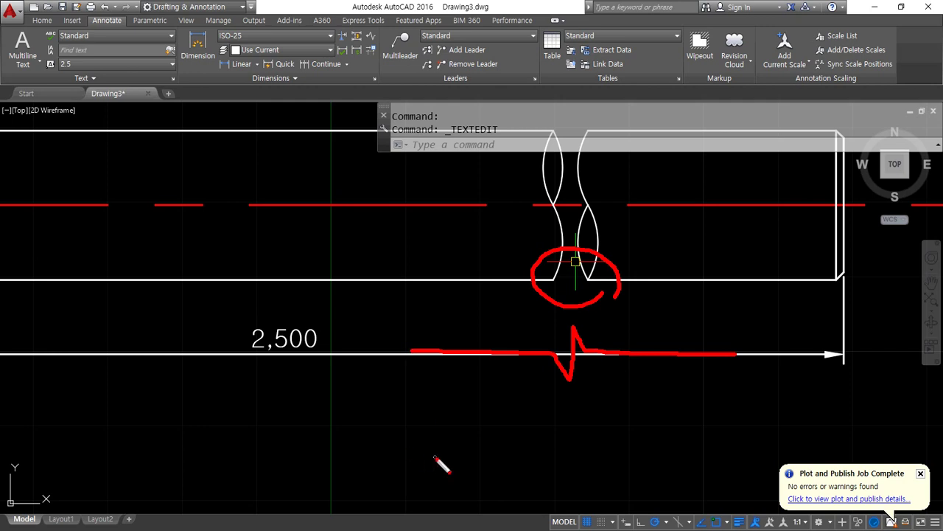
pyautogui.press('Escape')
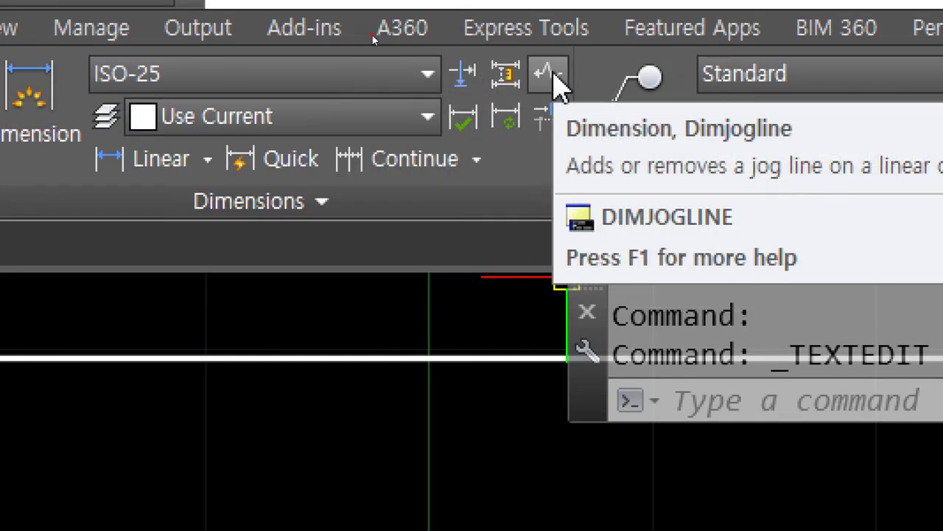
# - Add a jog line to the overall length dimension beneath the shaft break and undo it
pyautogui.click(552, 74)
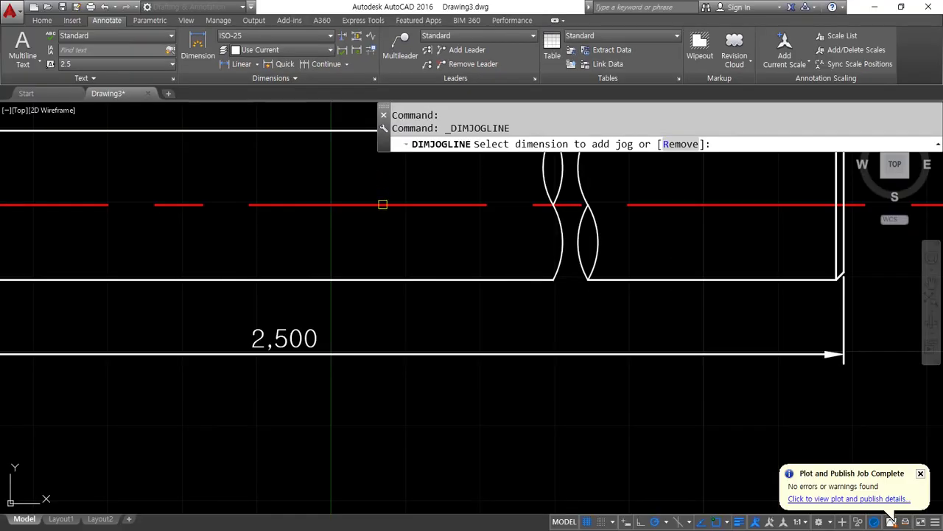
pyautogui.click(452, 355)
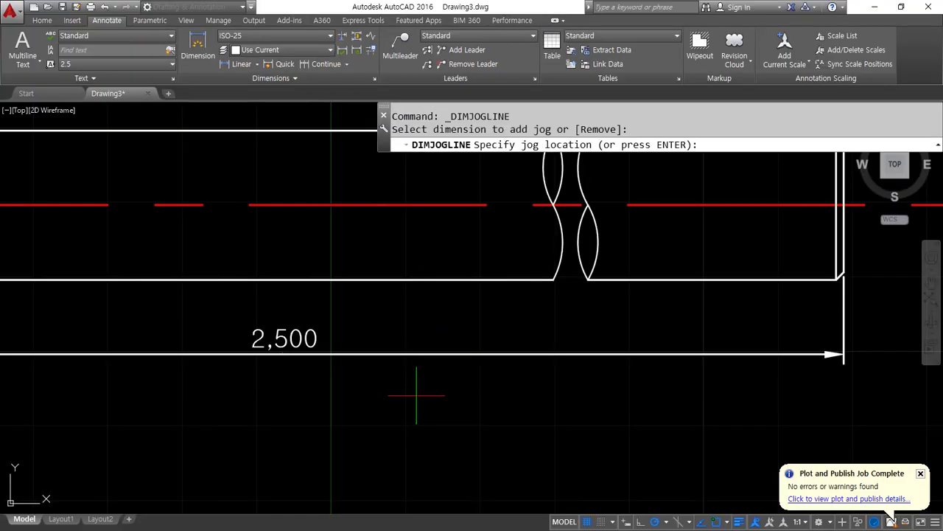
pyautogui.click(575, 391)
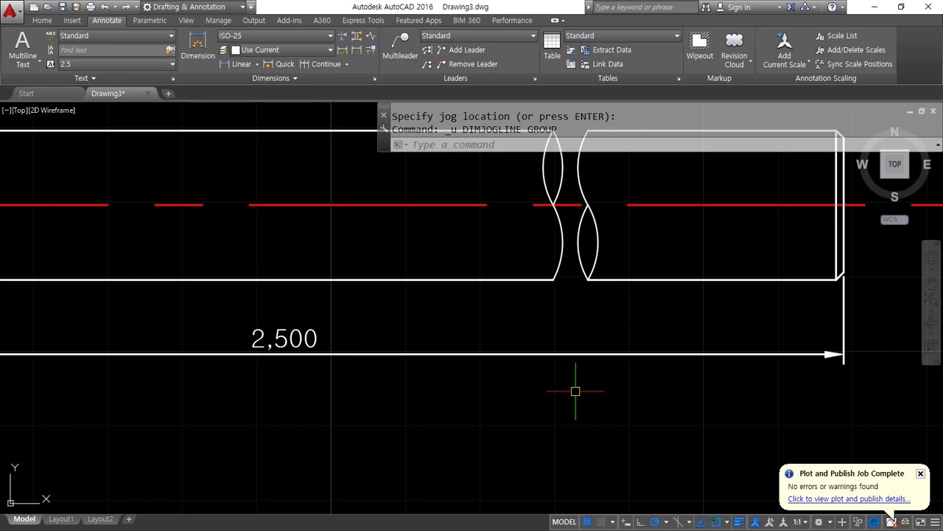
pyautogui.hotkey('ctrl', 'z')
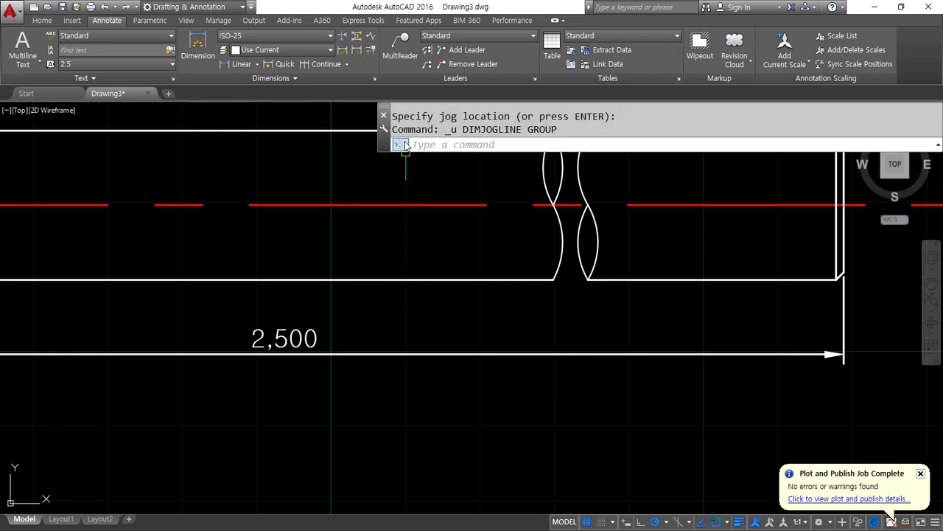
# - Add a jog line to the overall length dimension at the default location and undo it
pyautogui.click(371, 36)
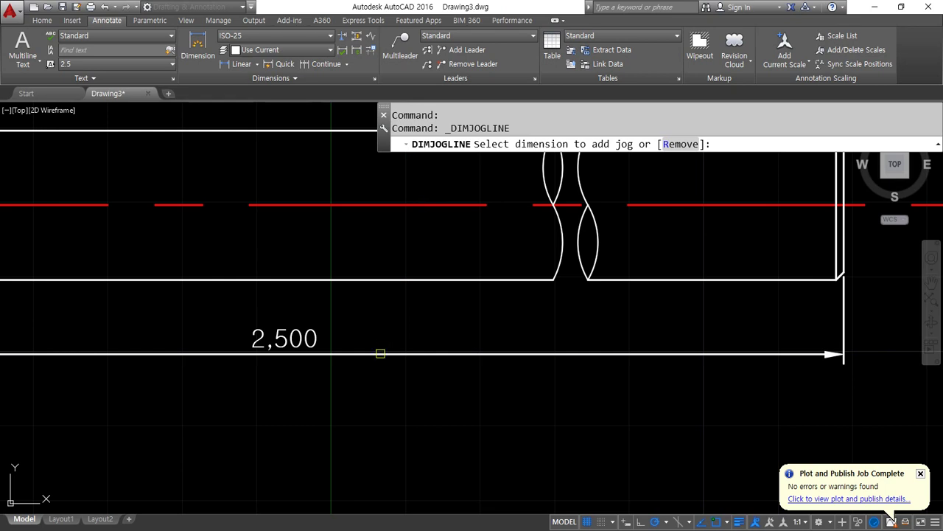
pyautogui.click(380, 354)
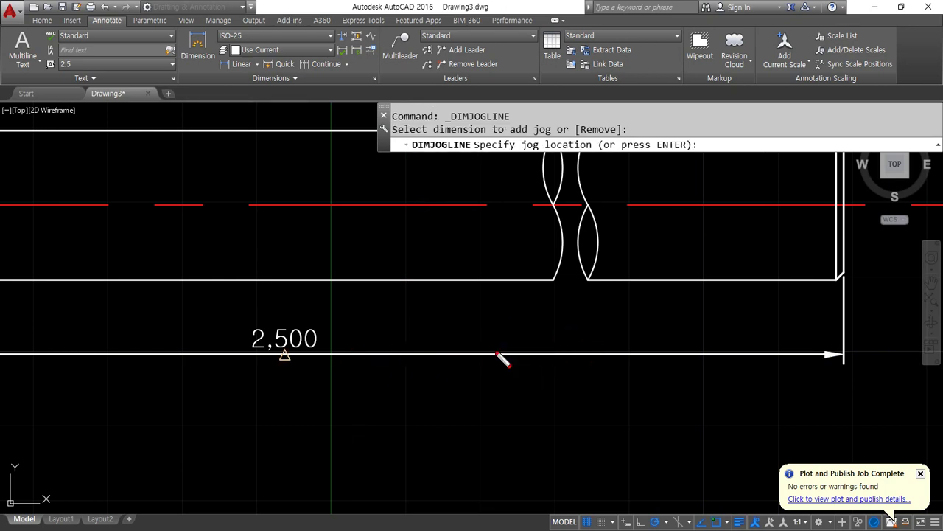
pyautogui.moveTo(310, 373)
pyautogui.mouseDown()
pyautogui.moveTo(277, 373)
pyautogui.moveTo(284, 339)
pyautogui.moveTo(310, 370)
pyautogui.moveTo(286, 405)
pyautogui.moveTo(326, 403)
pyautogui.mouseUp()
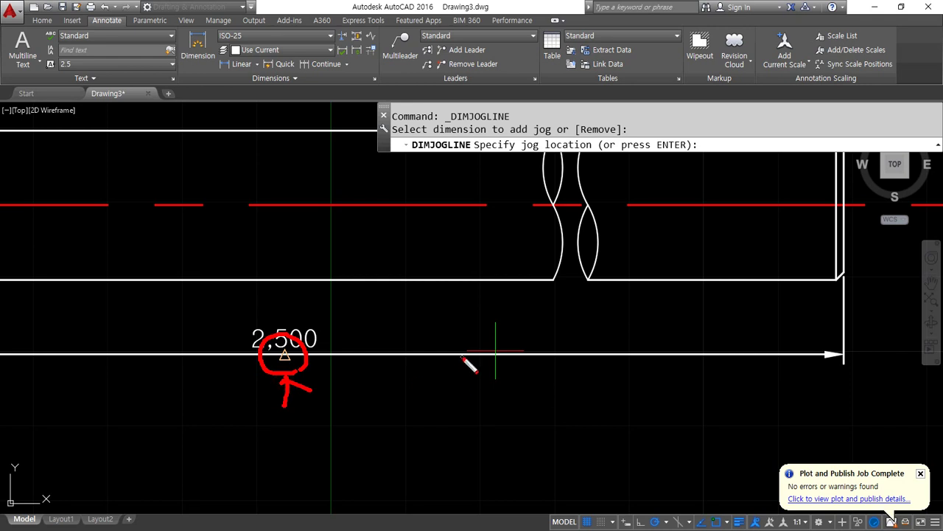
pyautogui.press('Return')
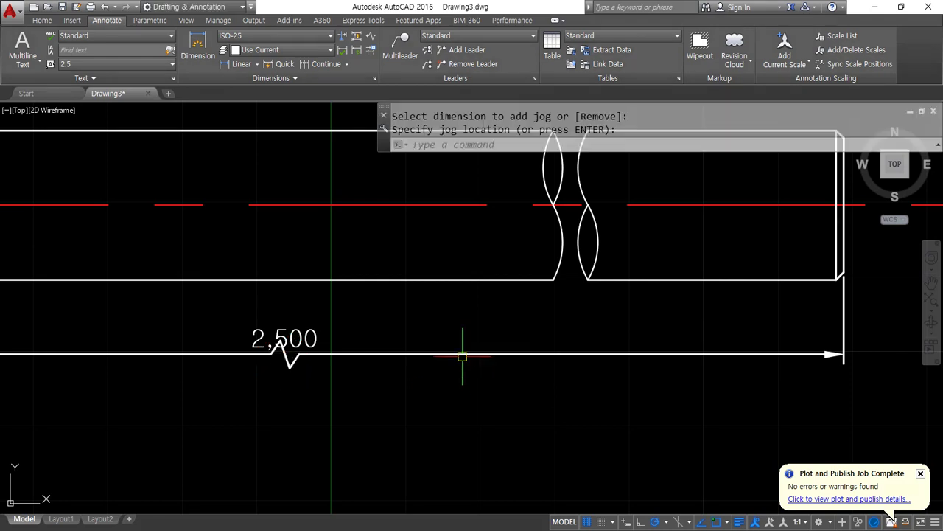
pyautogui.hotkey('ctrl', 'z')
# - Add a jog line to the overall length dimension, locating it directly below the gap between the break curves
pyautogui.click(370, 35)
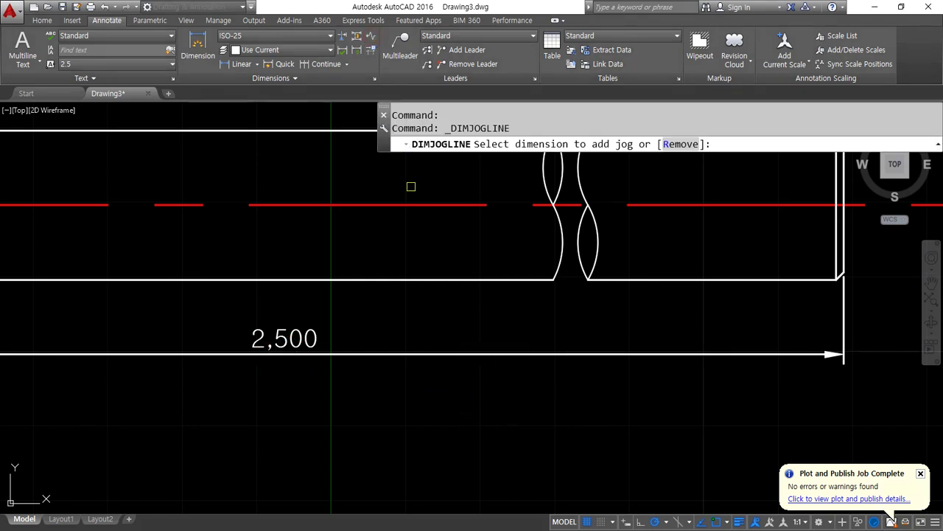
pyautogui.click(317, 357)
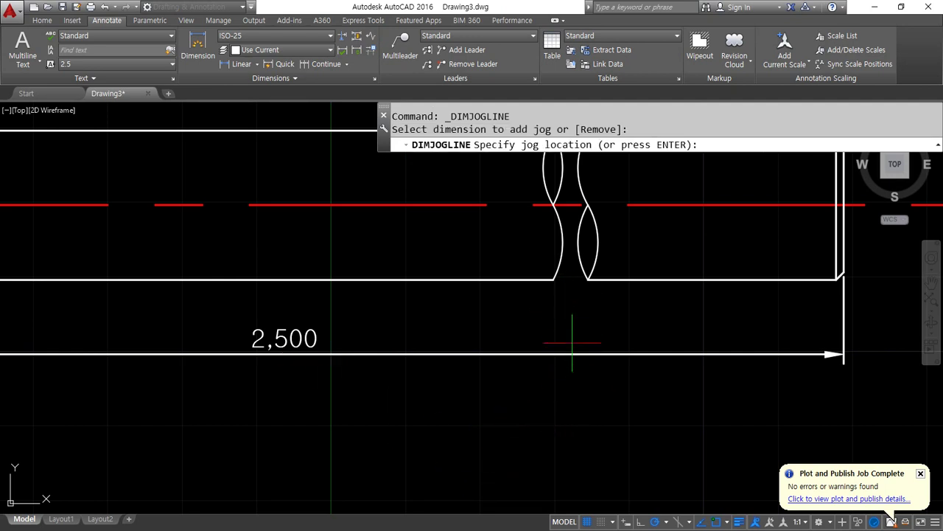
pyautogui.click(570, 393)
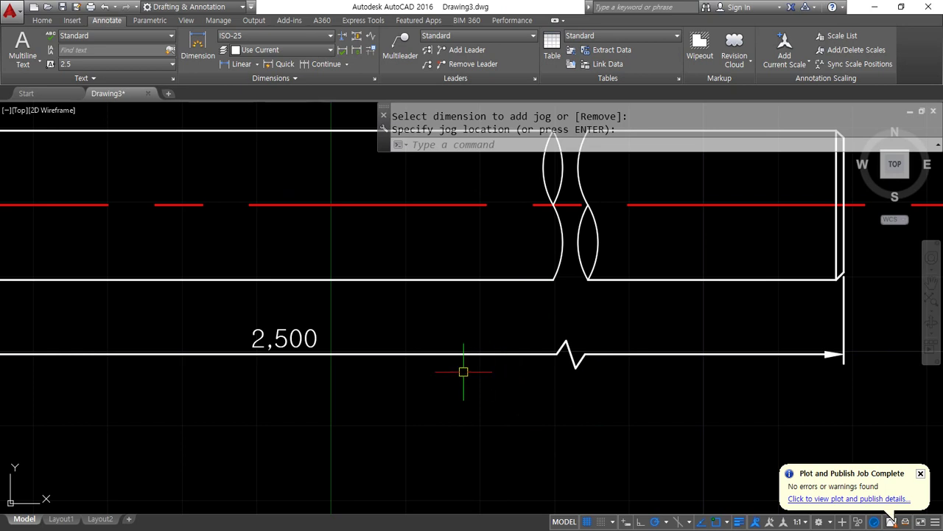
pyautogui.scroll(-3, 449, 371)
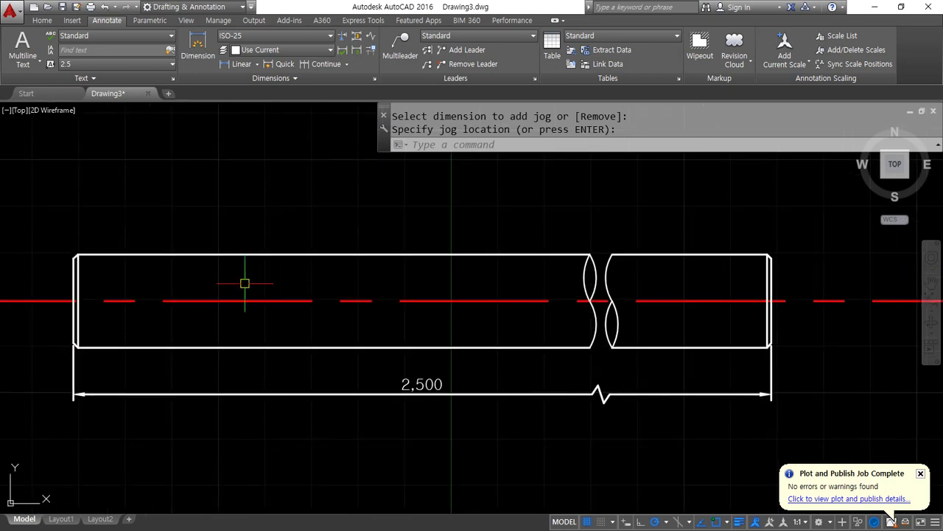